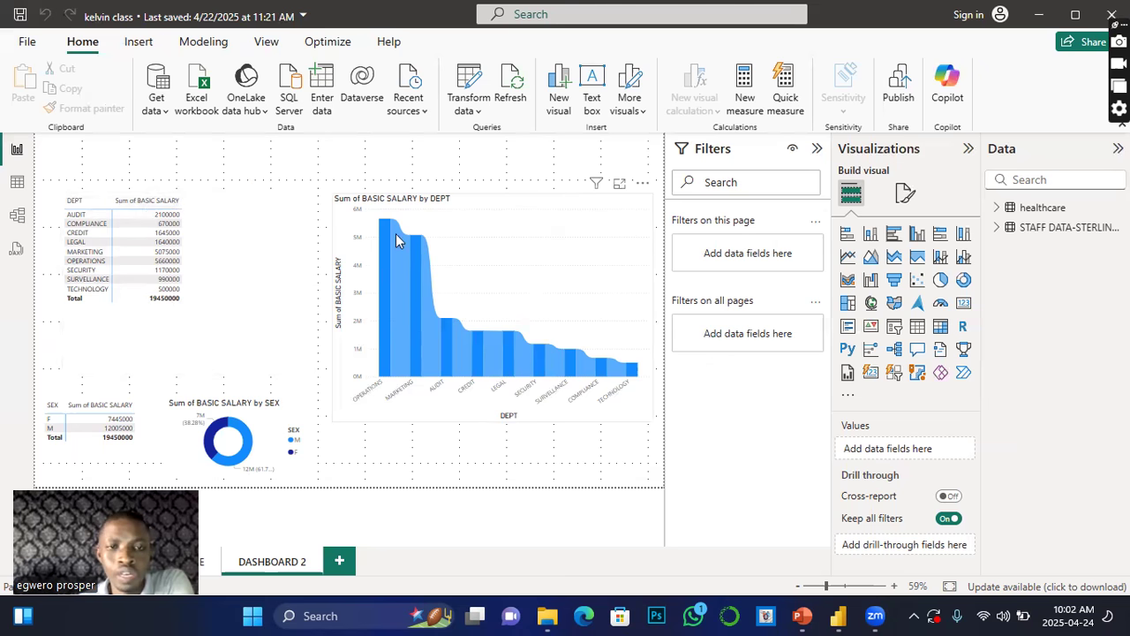
Step: Select the department salary table and browse its Visual and General format settings
{"action": "mouse_move", "coordinate": [407, 249]}
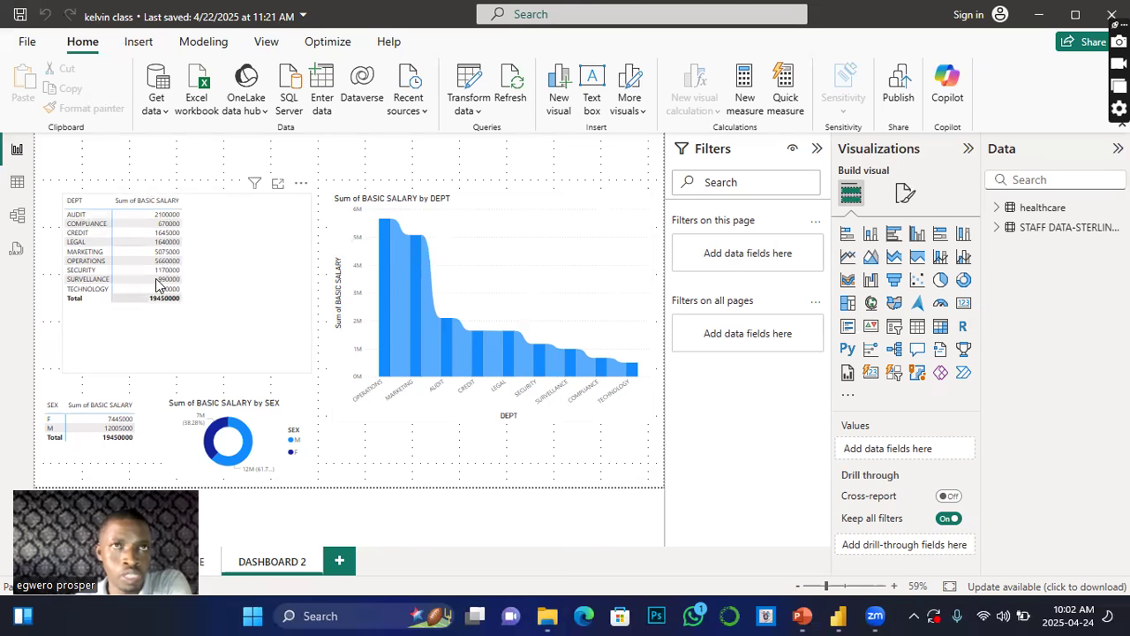
{"action": "mouse_move", "coordinate": [456, 363]}
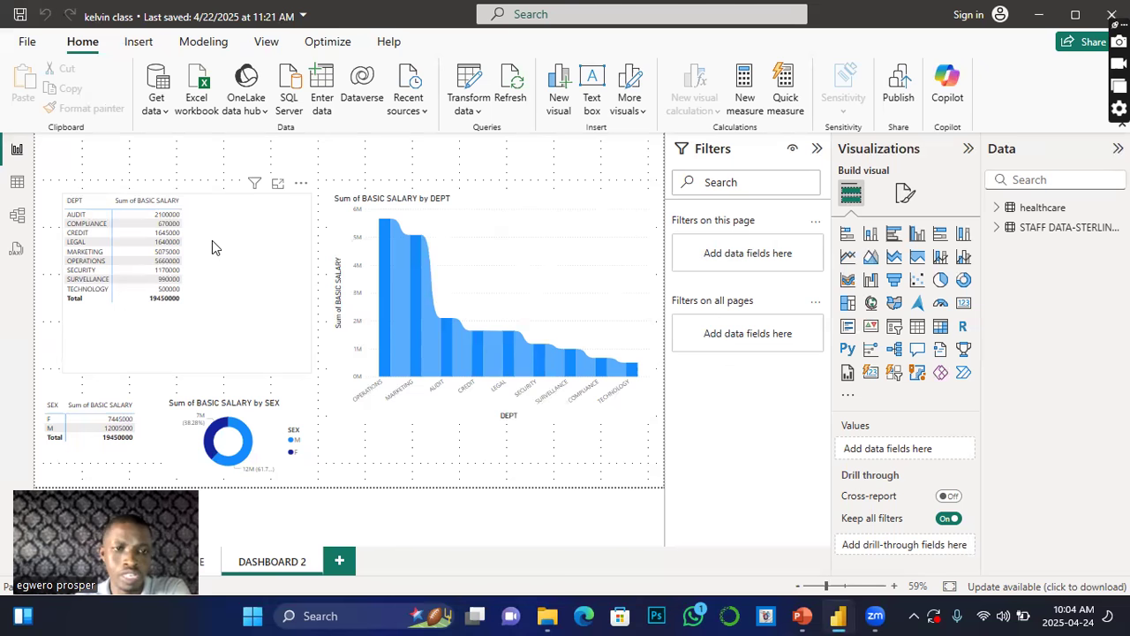
{"action": "left_click", "coordinate": [230, 212]}
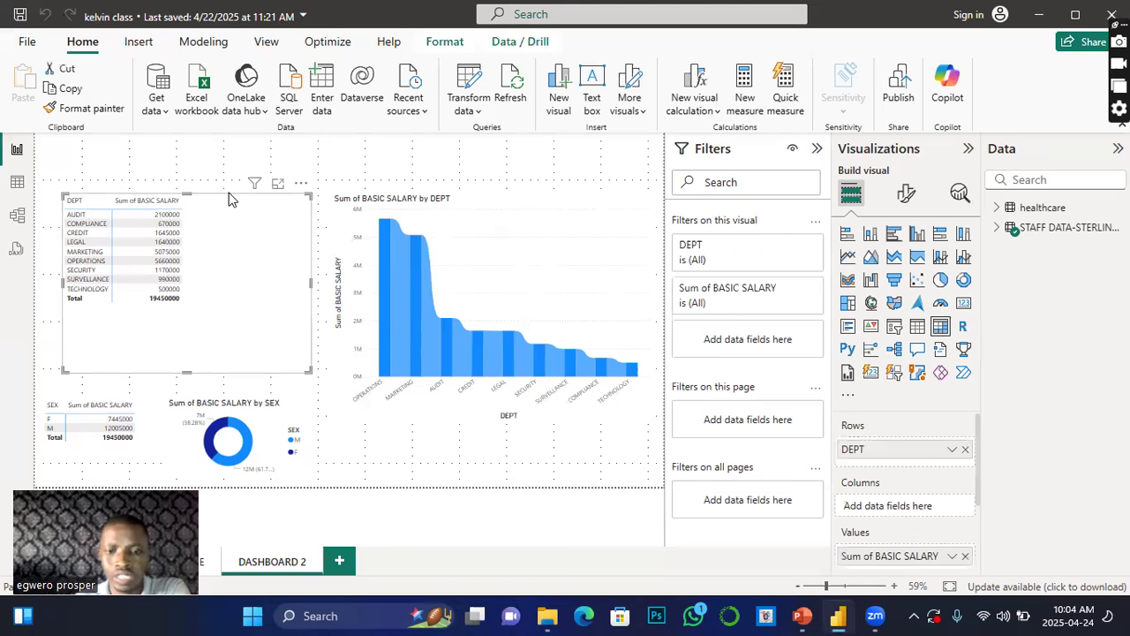
{"action": "left_click", "coordinate": [230, 194]}
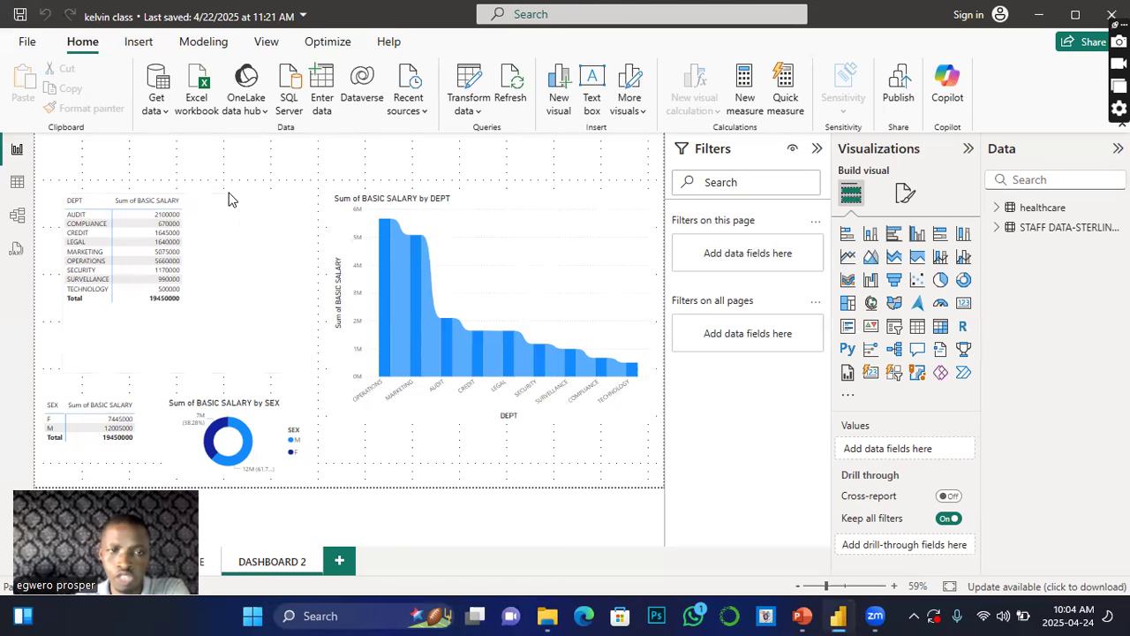
{"action": "left_click", "coordinate": [233, 223]}
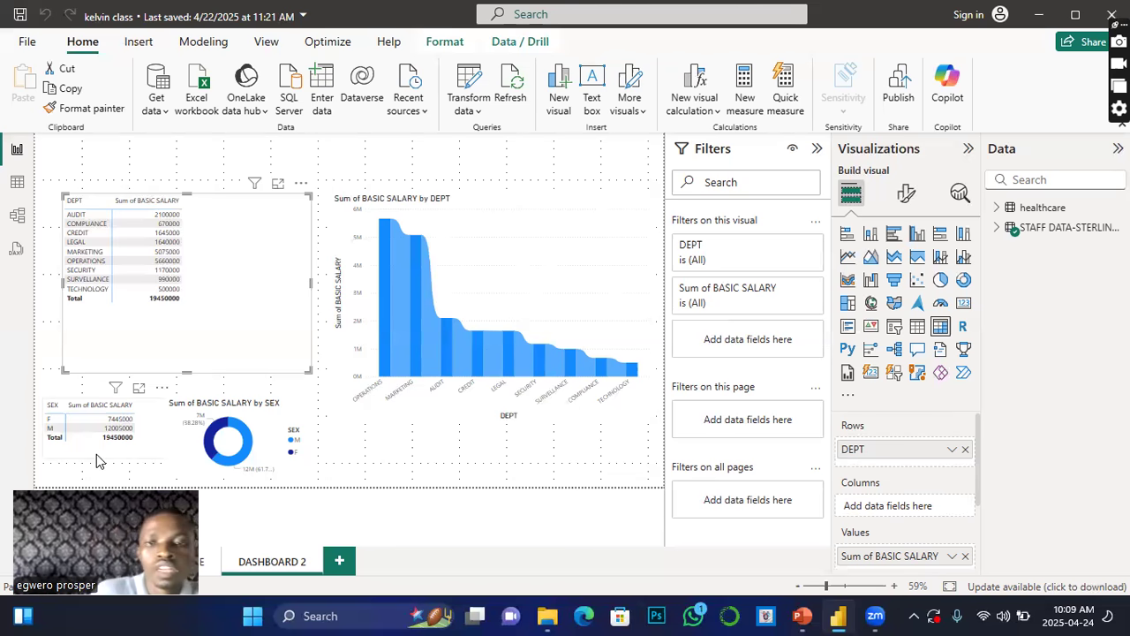
{"action": "left_click", "coordinate": [905, 198]}
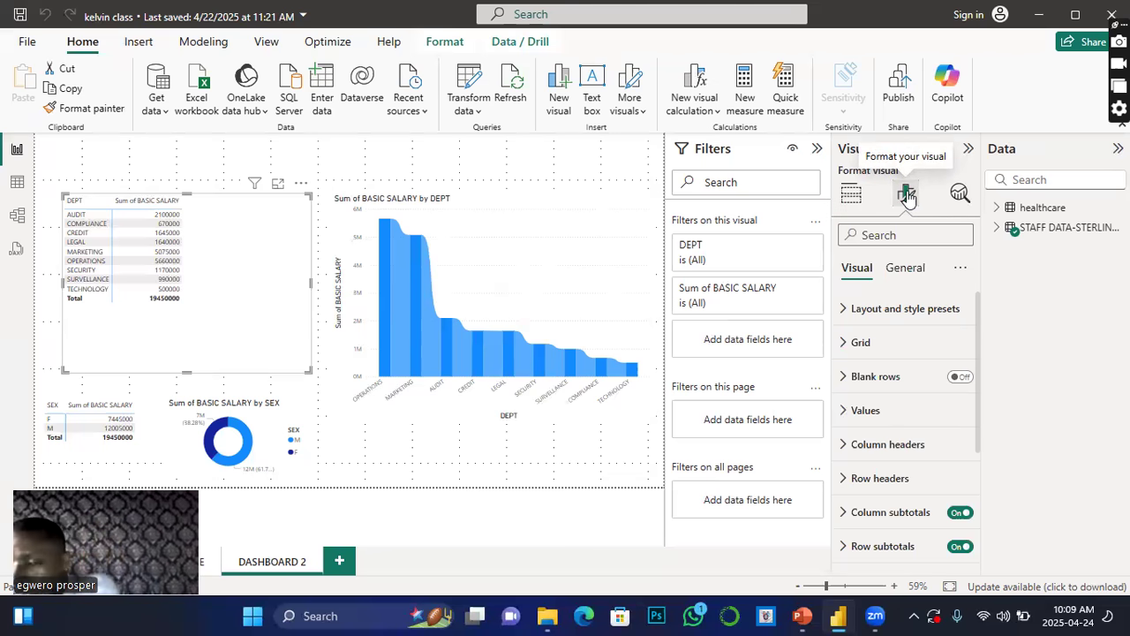
{"action": "left_click", "coordinate": [902, 273]}
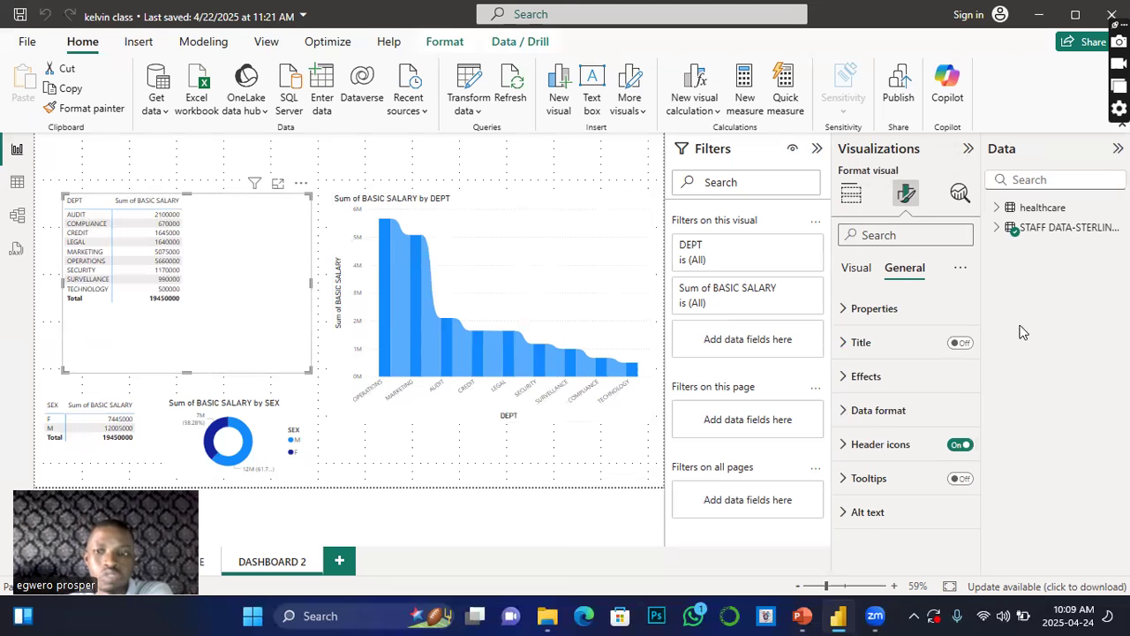
{"action": "left_click", "coordinate": [853, 274]}
{"action": "left_click", "coordinate": [883, 277]}
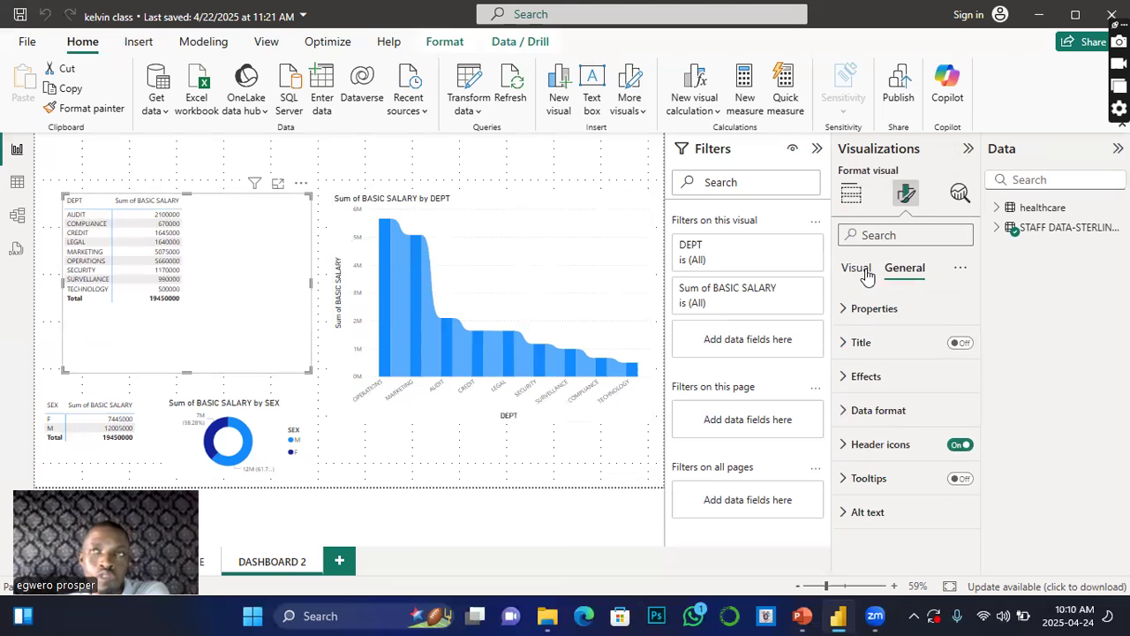
{"action": "left_click", "coordinate": [865, 277]}
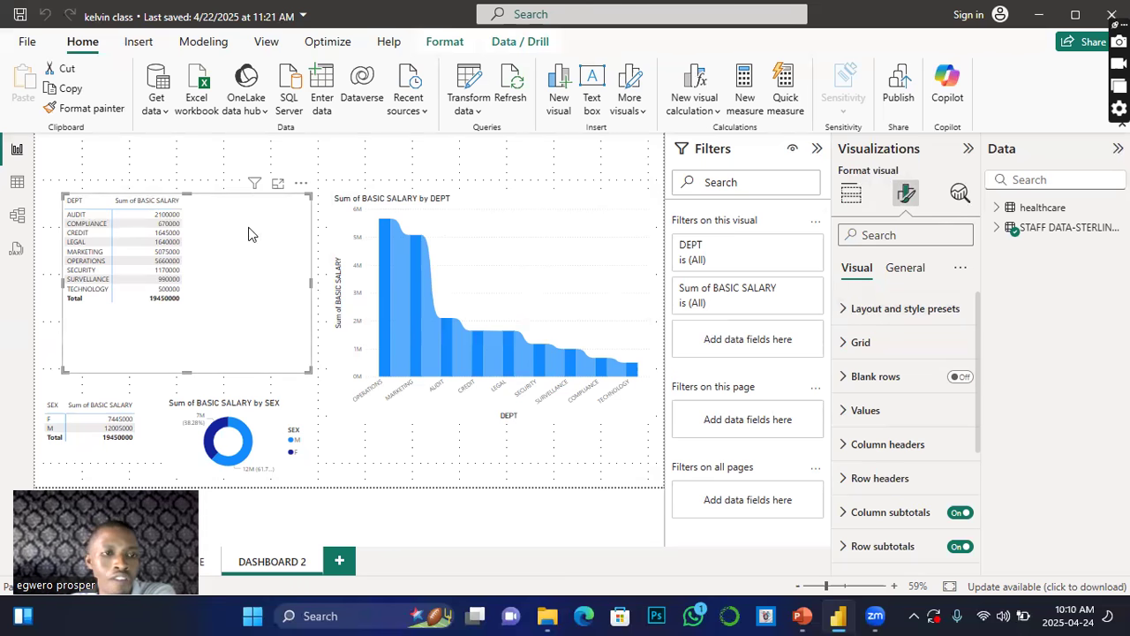
{"action": "left_click", "coordinate": [904, 270]}
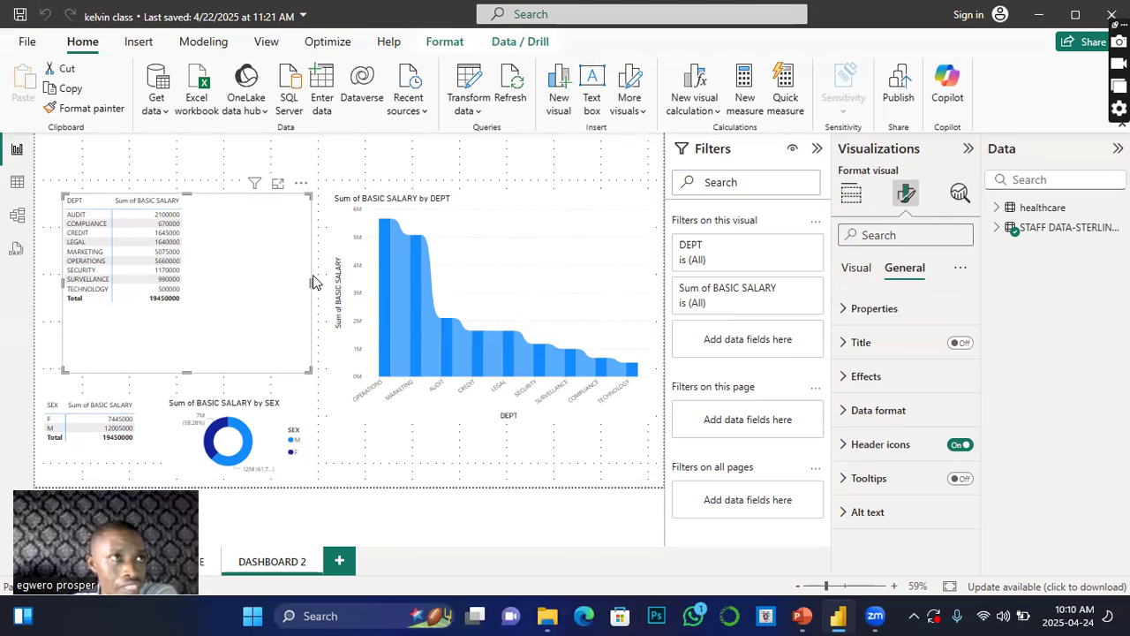
{"action": "left_click", "coordinate": [857, 269]}
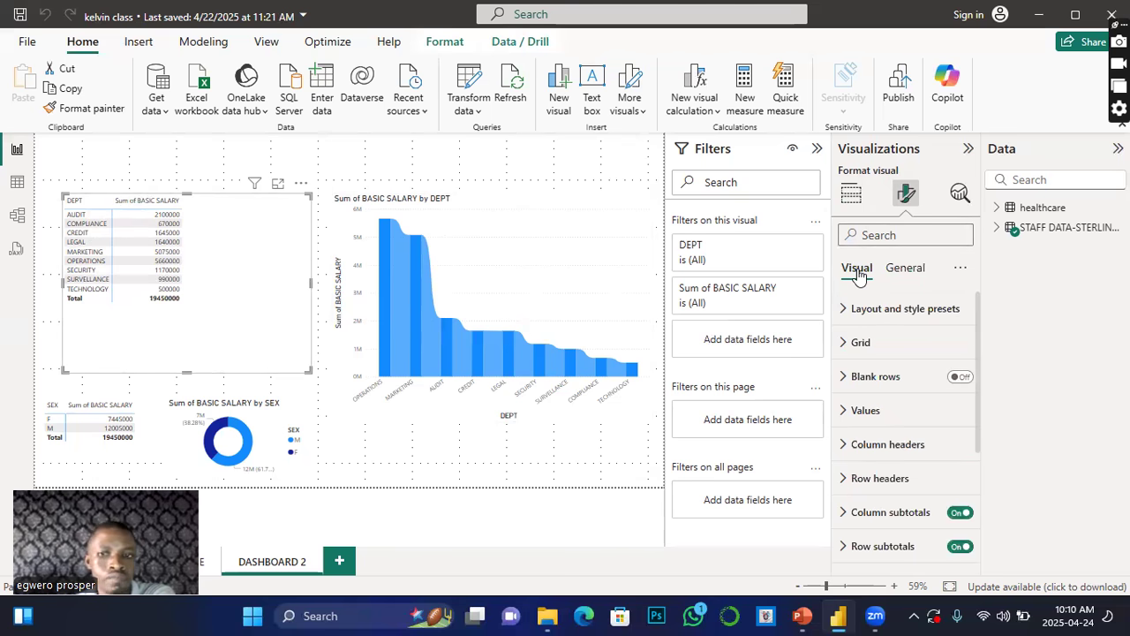
{"action": "scroll", "coordinate": [852, 446], "scroll_direction": "down", "scroll_amount": 3}
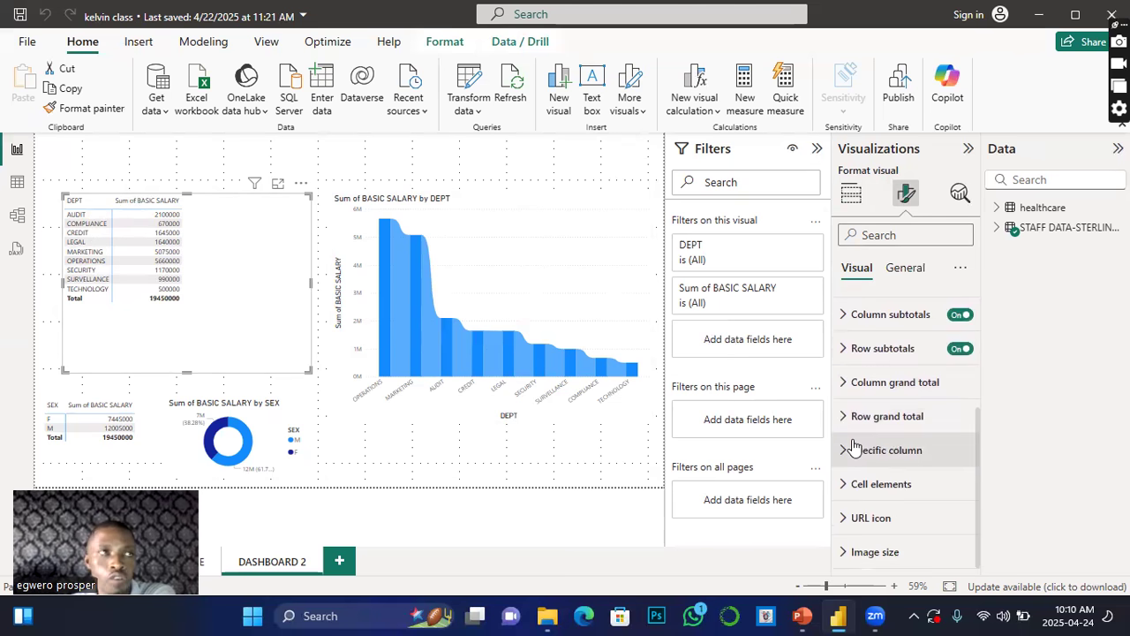
{"action": "scroll", "coordinate": [853, 446], "scroll_direction": "up", "scroll_amount": 3}
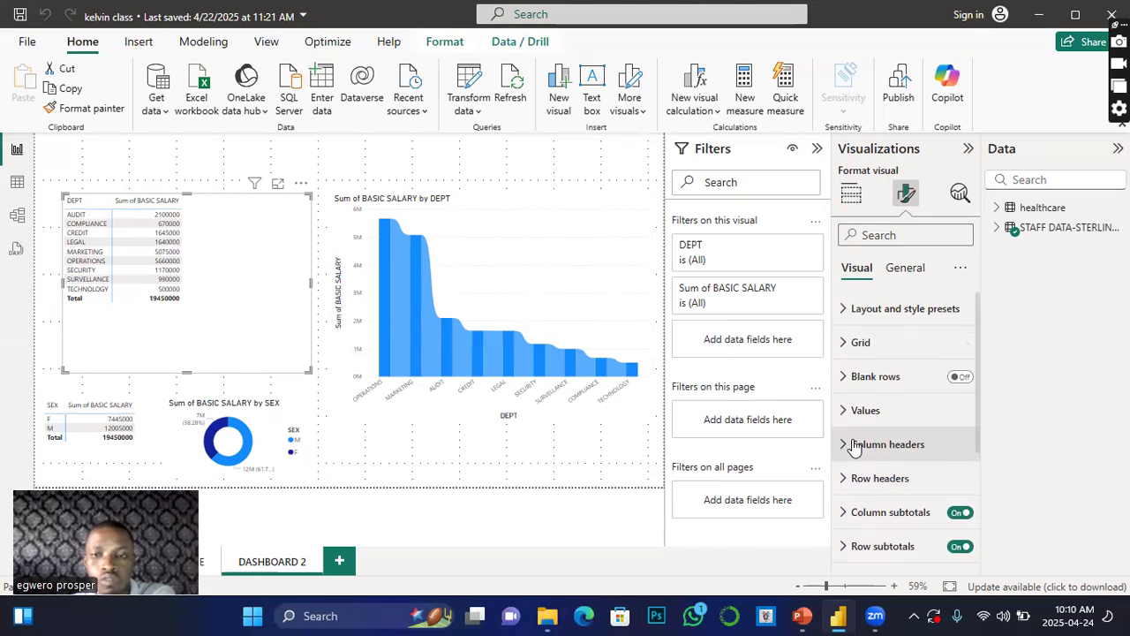
{"action": "scroll", "coordinate": [853, 447], "scroll_direction": "down", "scroll_amount": 1}
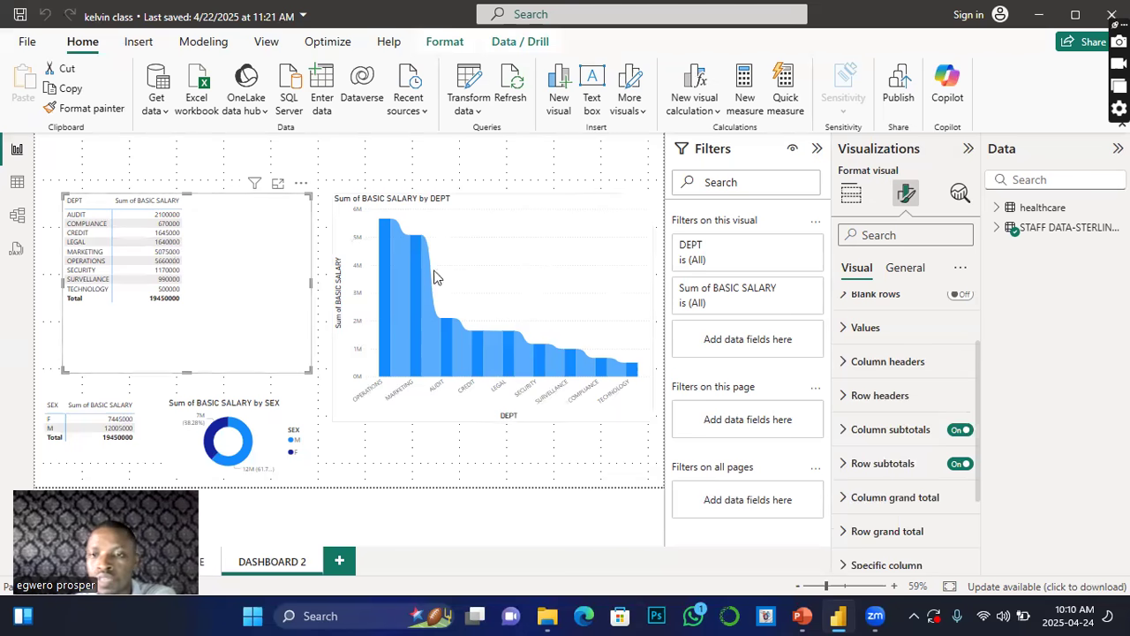
{"action": "scroll", "coordinate": [859, 342], "scroll_direction": "up", "scroll_amount": 2}
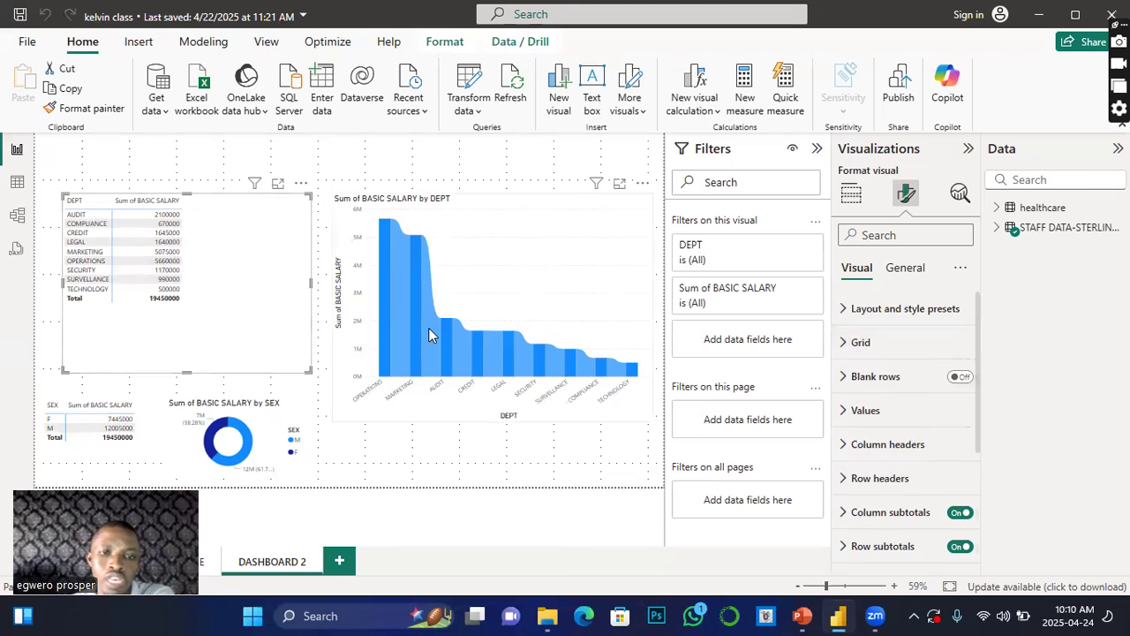
{"action": "mouse_move", "coordinate": [428, 332]}
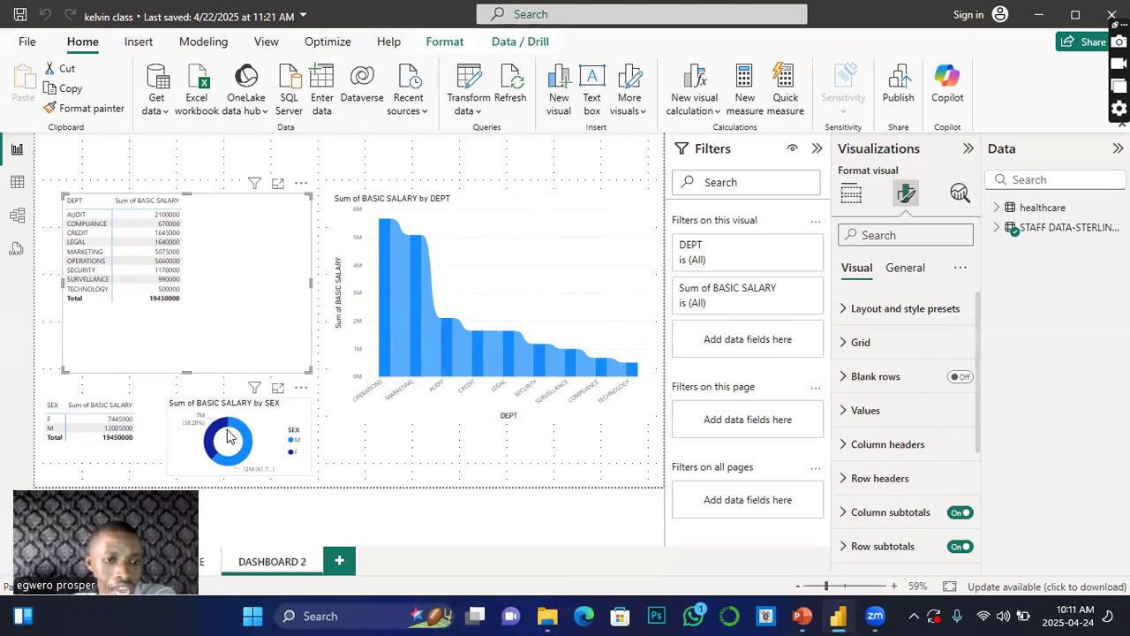
{"action": "mouse_move", "coordinate": [212, 463]}
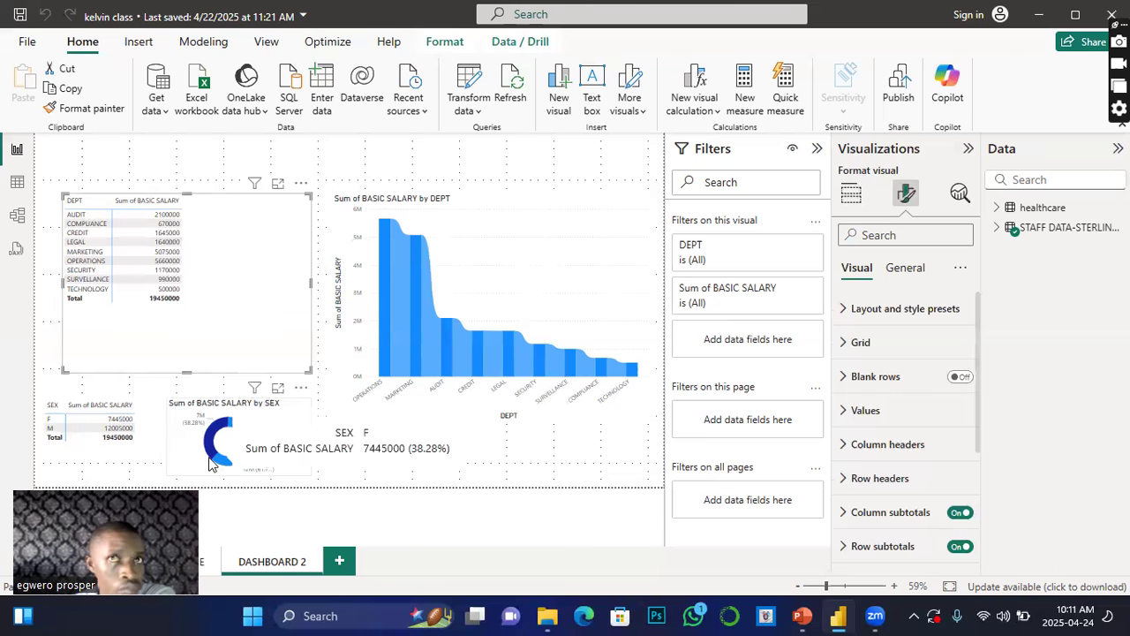
{"action": "mouse_move", "coordinate": [393, 267]}
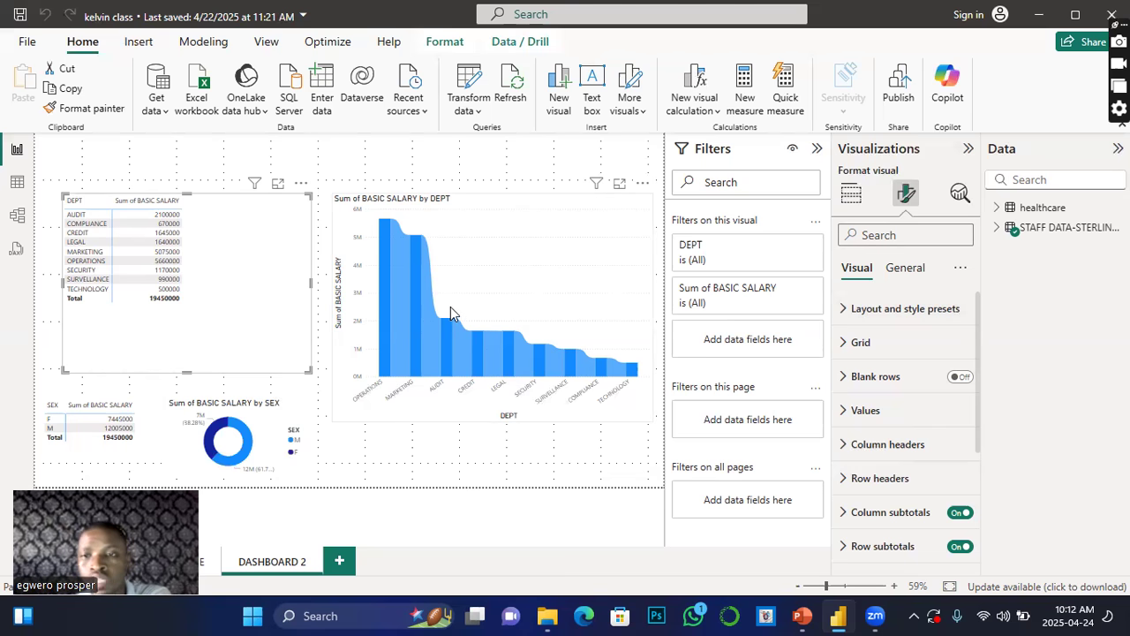
Step: Expand the layout and style presets and set the table style to Minimal
{"action": "left_click", "coordinate": [846, 310]}
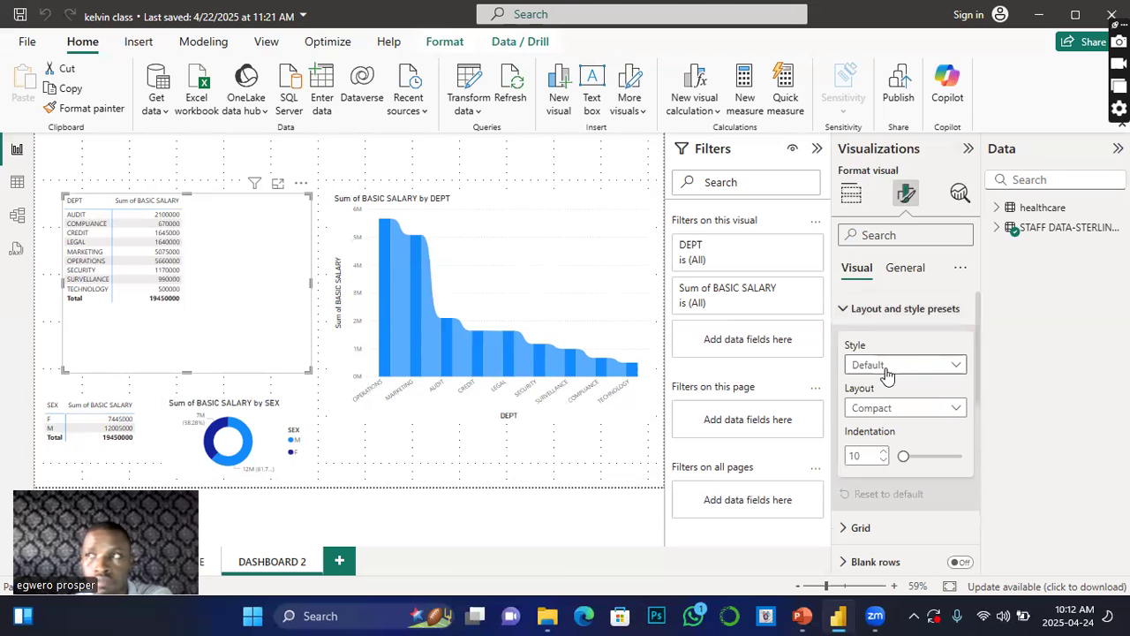
{"action": "left_click", "coordinate": [954, 369]}
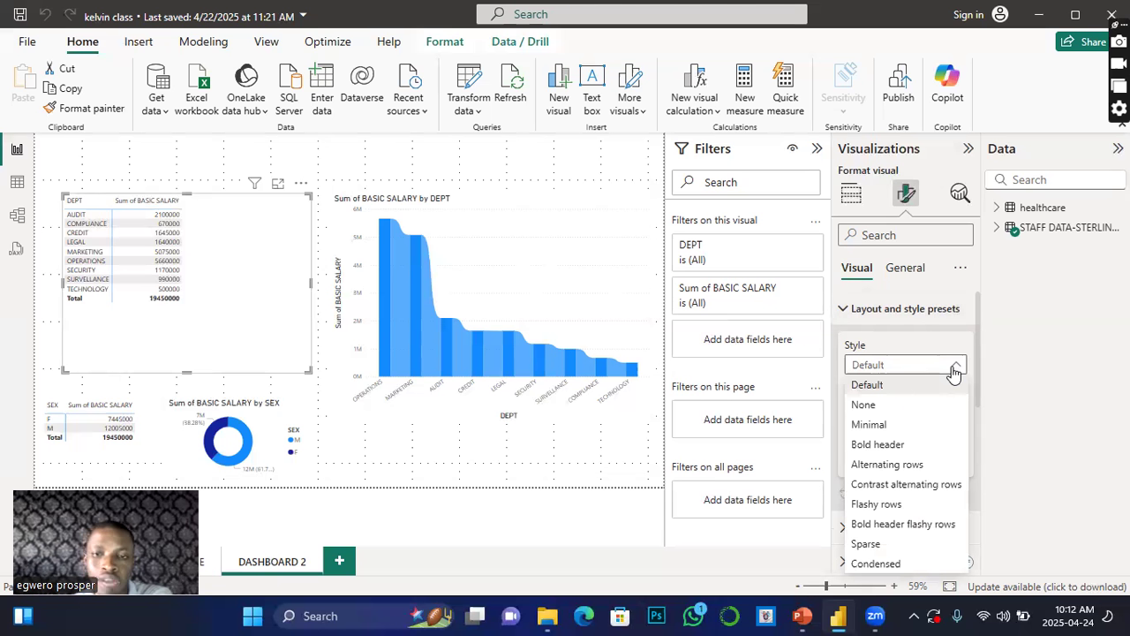
{"action": "left_click", "coordinate": [874, 426]}
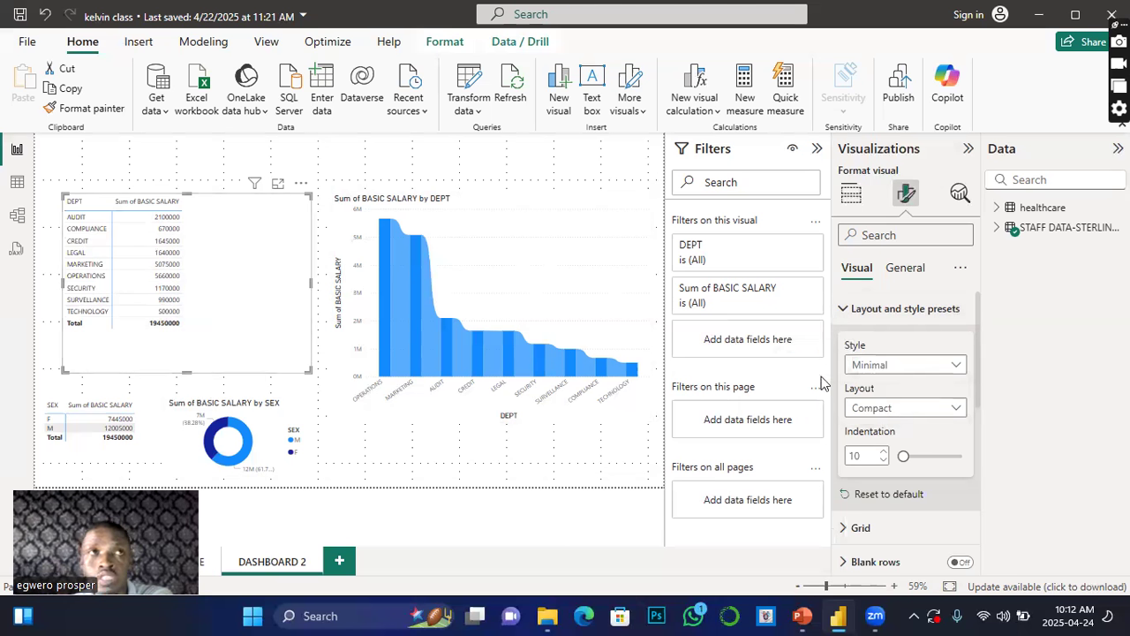
Step: Try the Alternating rows and then the Contrast alternating rows styles on the table
{"action": "left_click", "coordinate": [954, 370]}
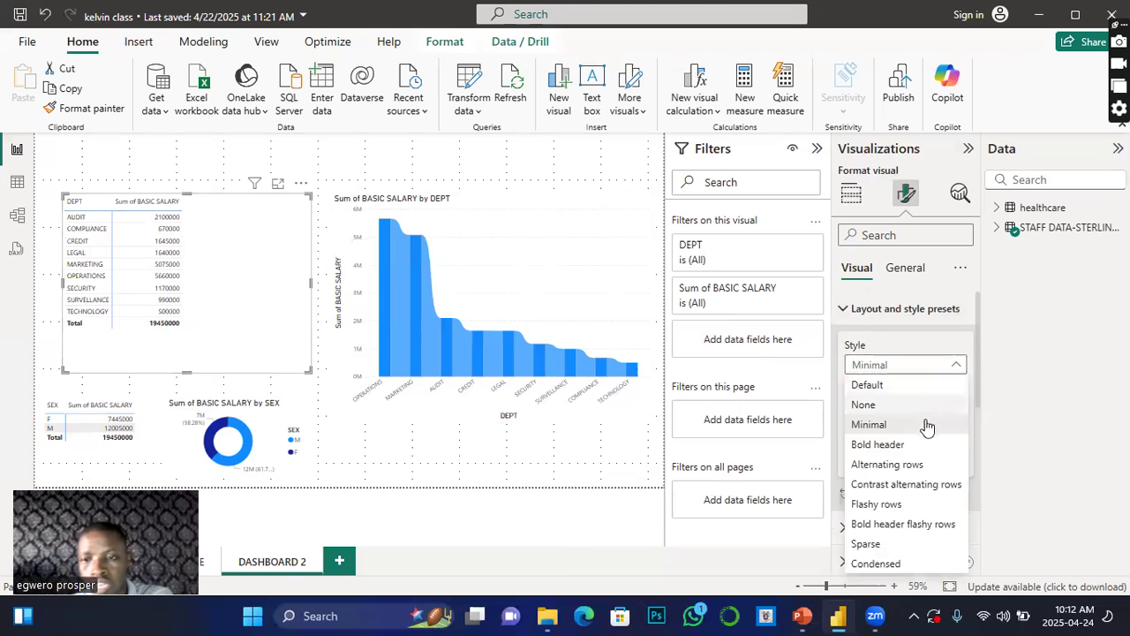
{"action": "left_click", "coordinate": [887, 465]}
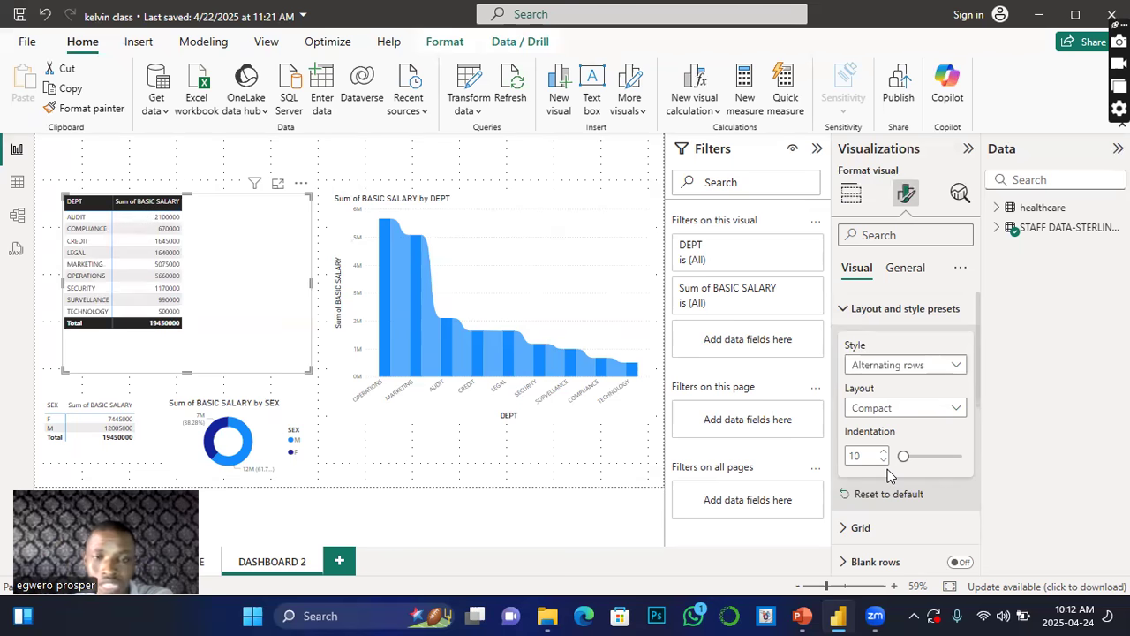
{"action": "left_click", "coordinate": [961, 367]}
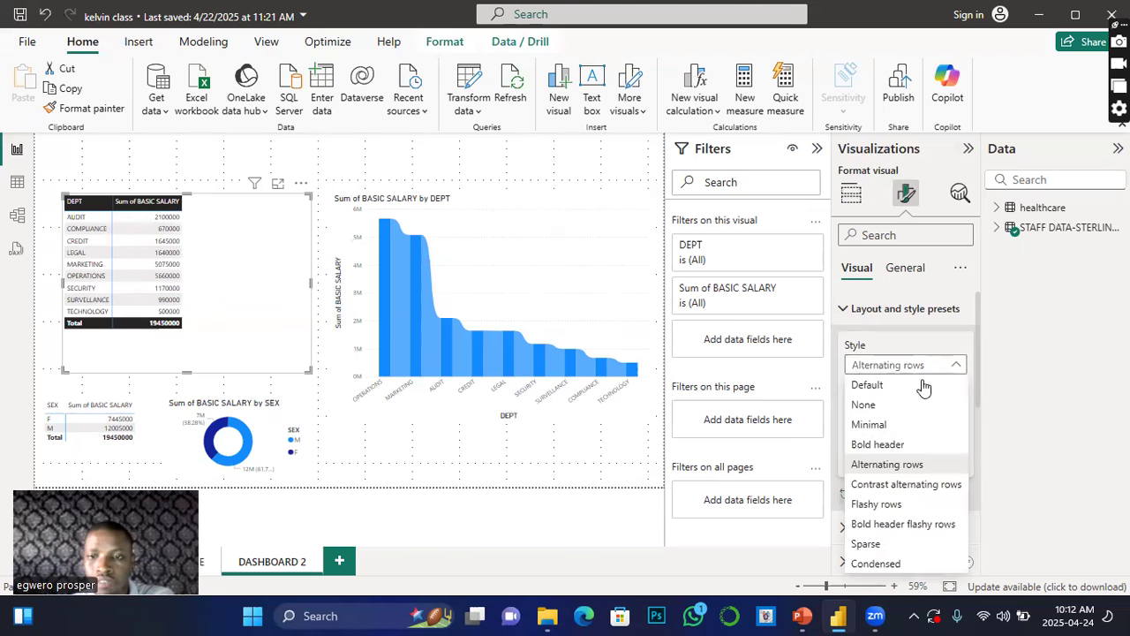
{"action": "left_click", "coordinate": [871, 486]}
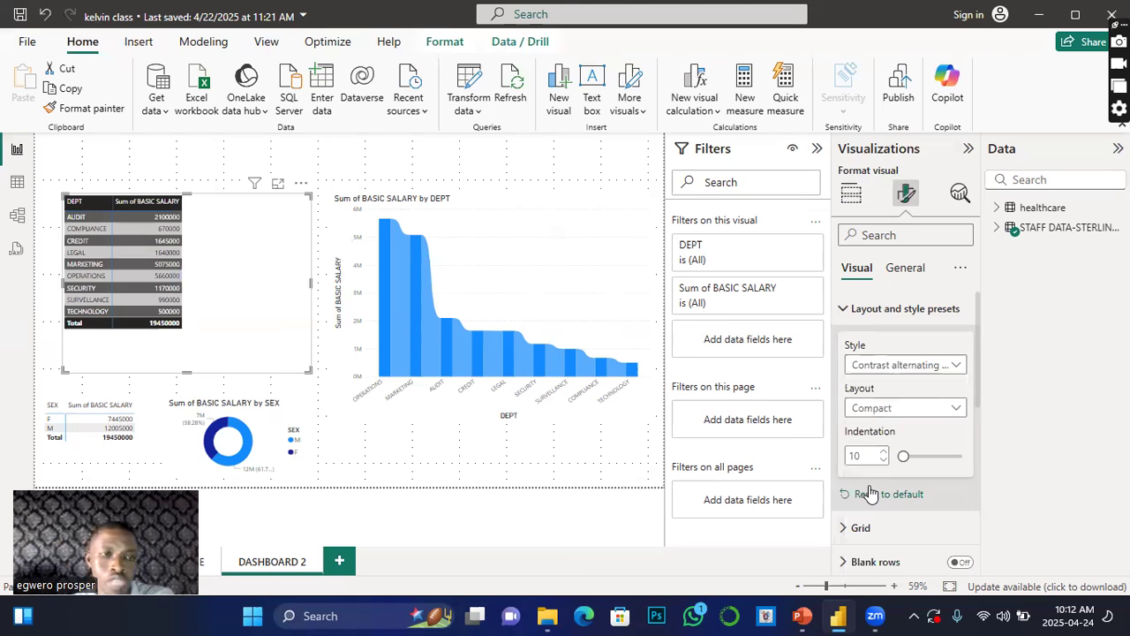
Step: Return the table style to Default
{"action": "left_click", "coordinate": [951, 366]}
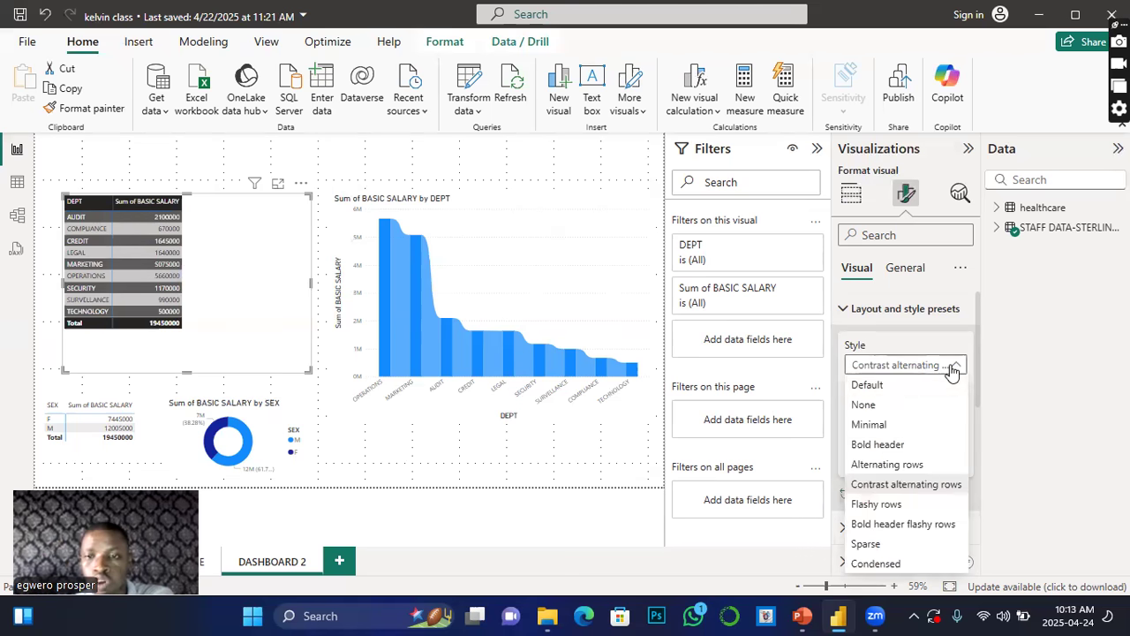
{"action": "left_click", "coordinate": [867, 386]}
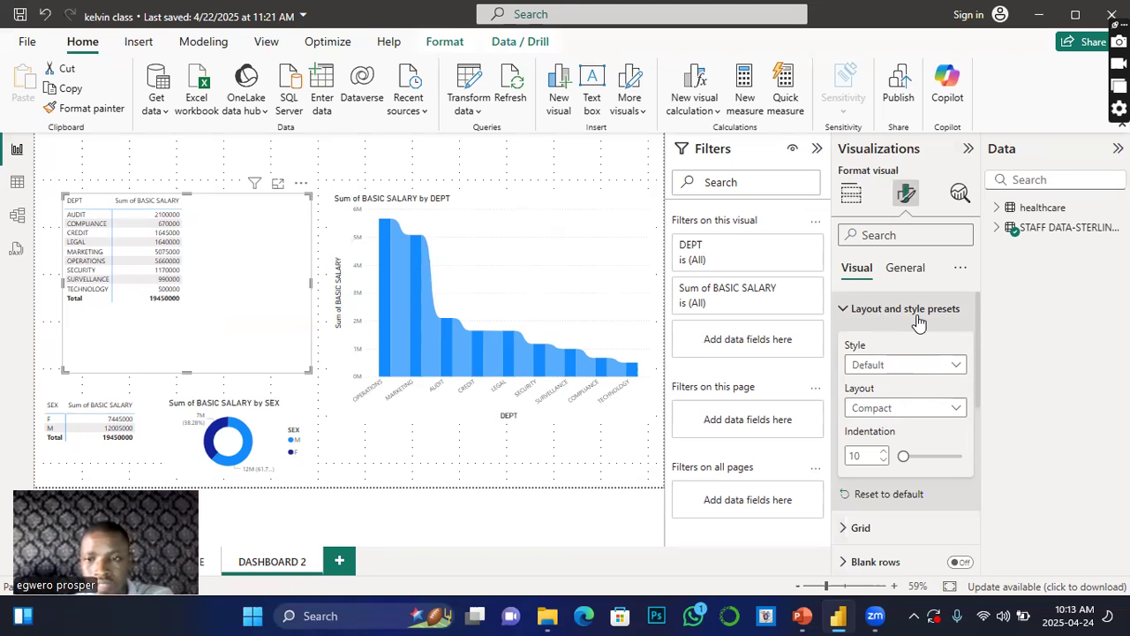
Step: Switch the table layout to Outline and back to Compact
{"action": "left_click", "coordinate": [947, 411]}
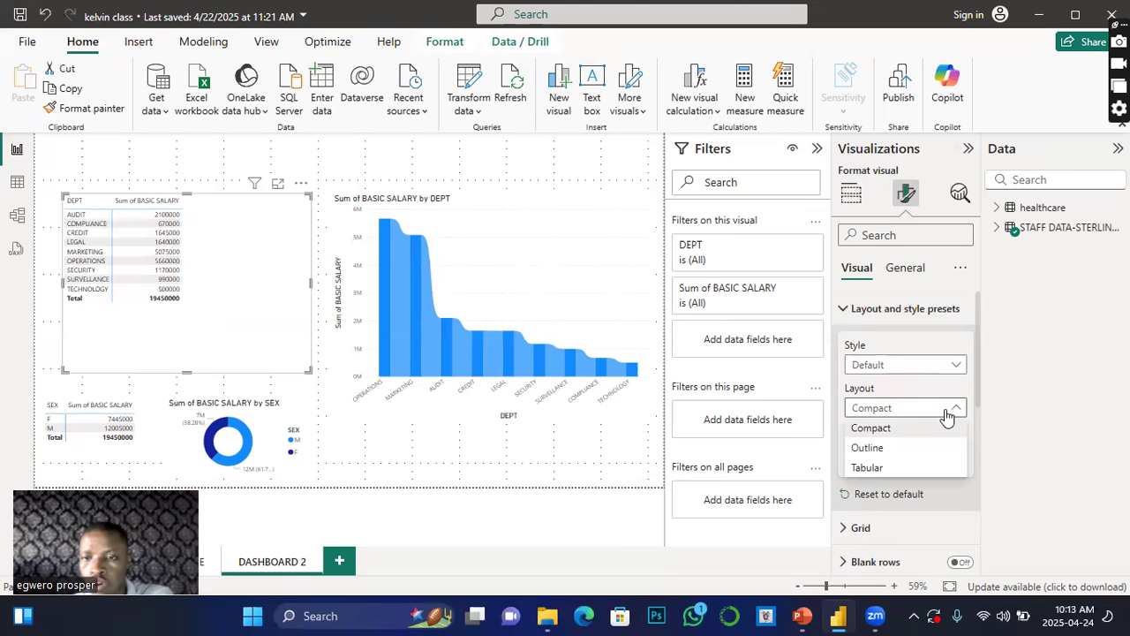
{"action": "left_click", "coordinate": [868, 448]}
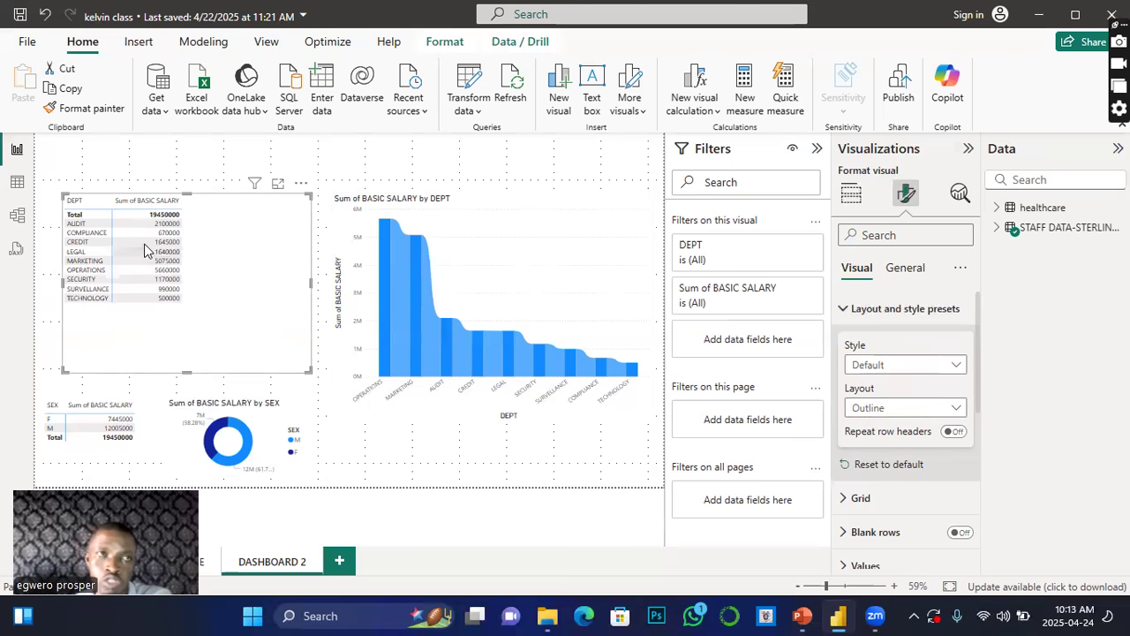
{"action": "left_click", "coordinate": [956, 408]}
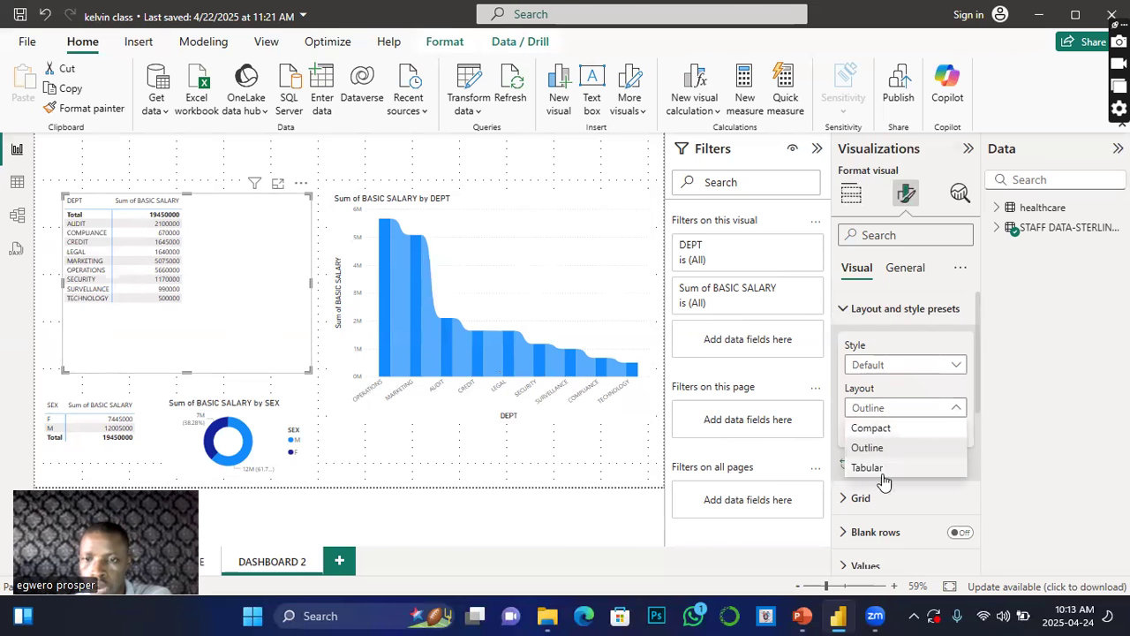
{"action": "left_click", "coordinate": [881, 430]}
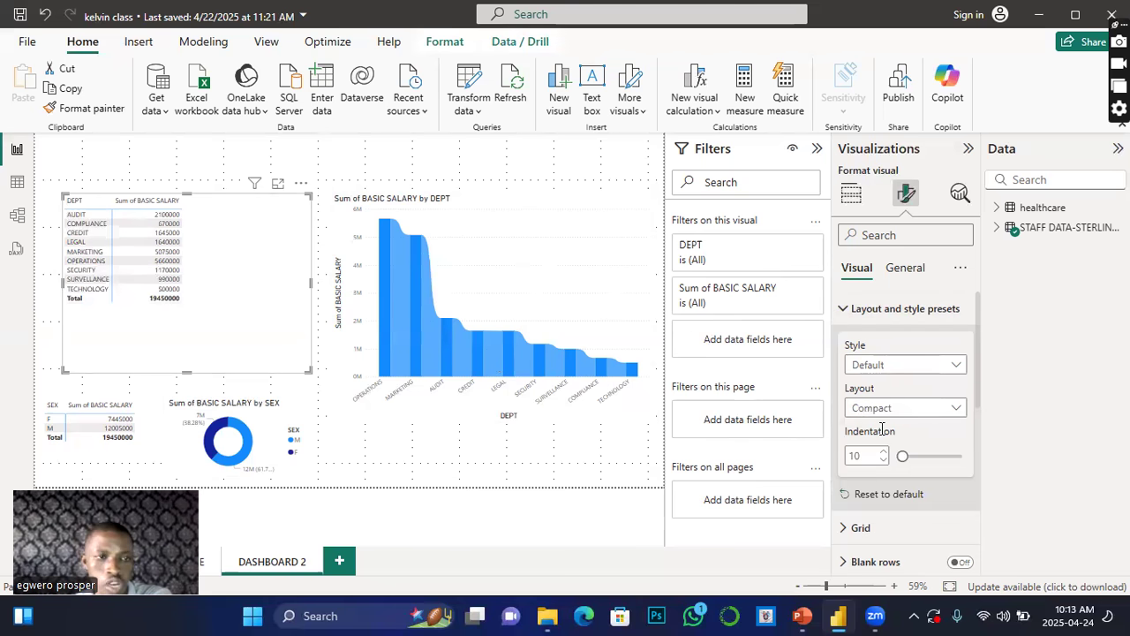
Step: Set the table layout to Tabular
{"action": "left_click", "coordinate": [953, 365]}
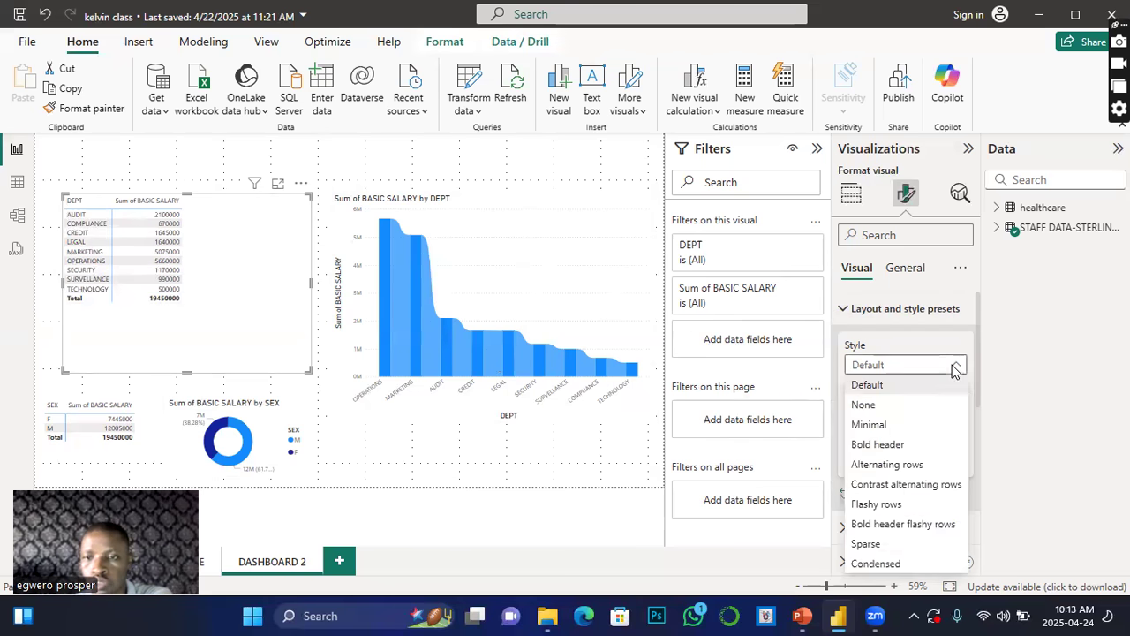
{"action": "left_click", "coordinate": [935, 349]}
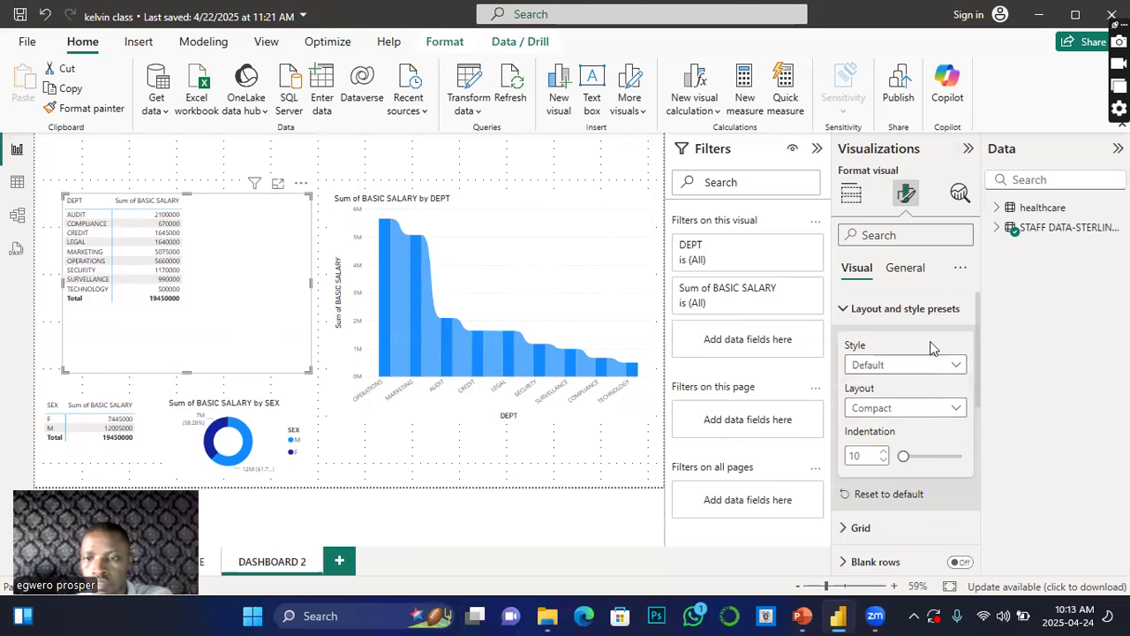
{"action": "left_click", "coordinate": [956, 408]}
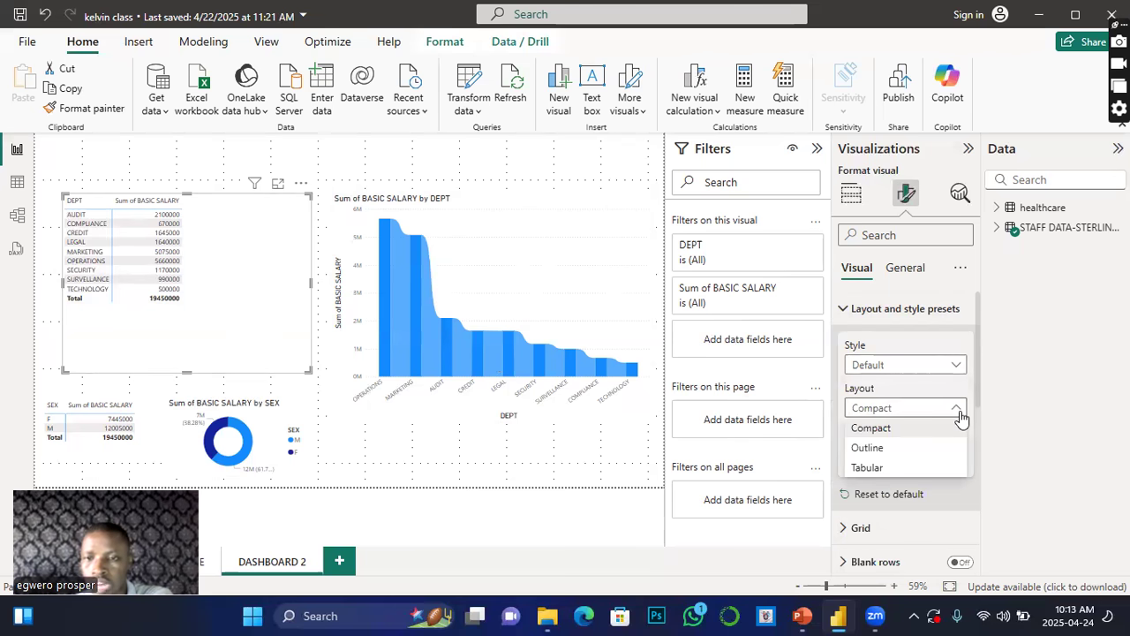
{"action": "left_click", "coordinate": [866, 467]}
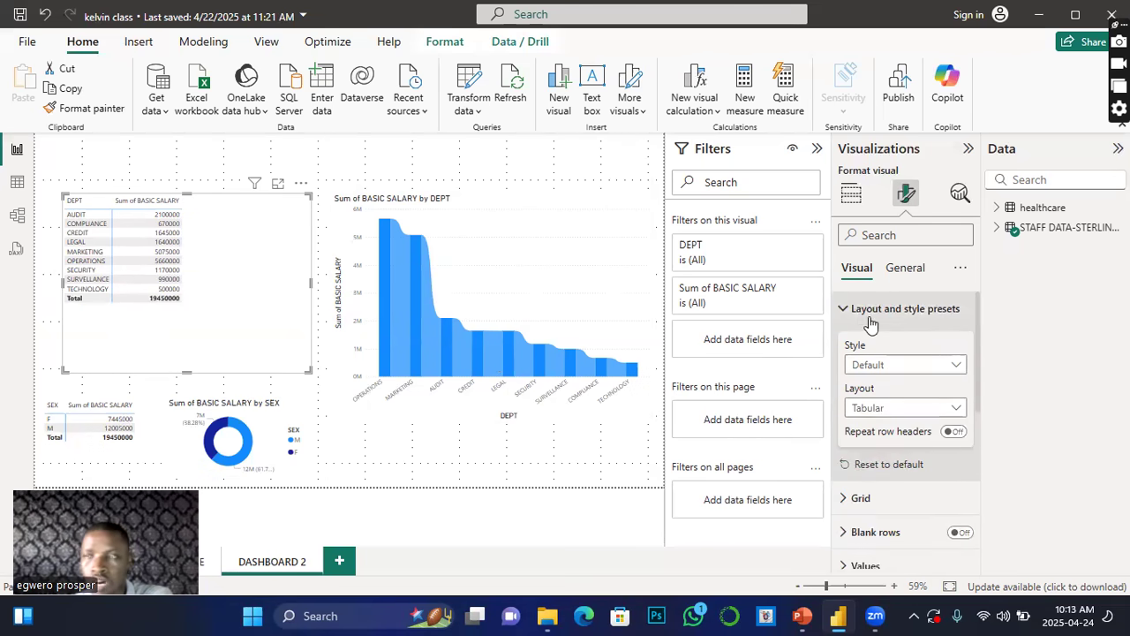
Step: Turn on the table's horizontal gridlines, coloured black with width 3
{"action": "left_click", "coordinate": [844, 311]}
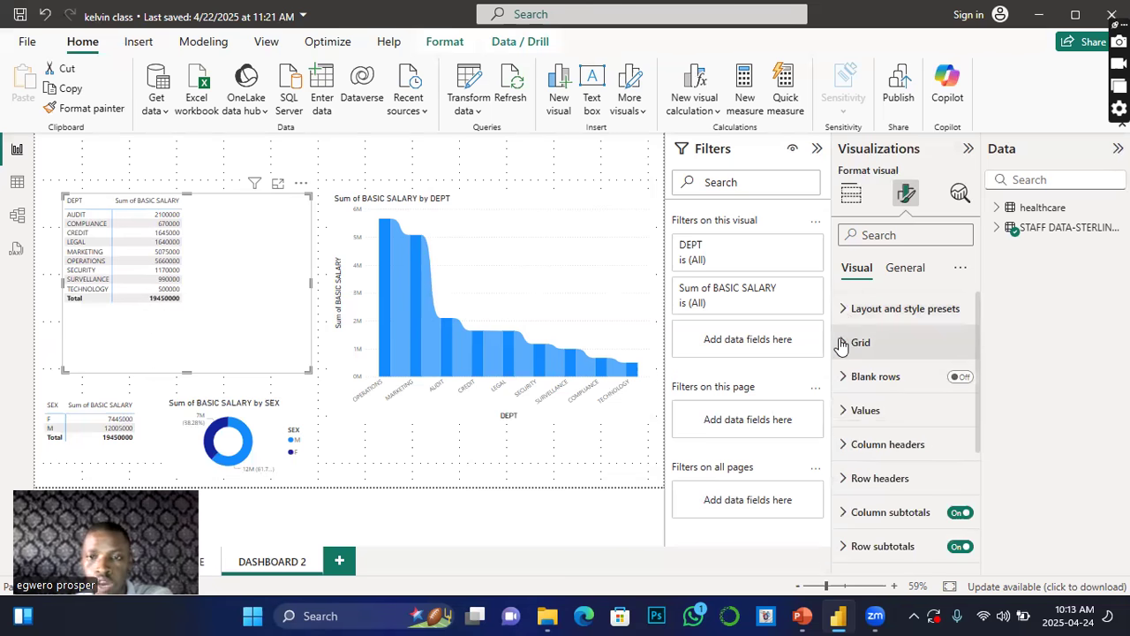
{"action": "left_click", "coordinate": [842, 345]}
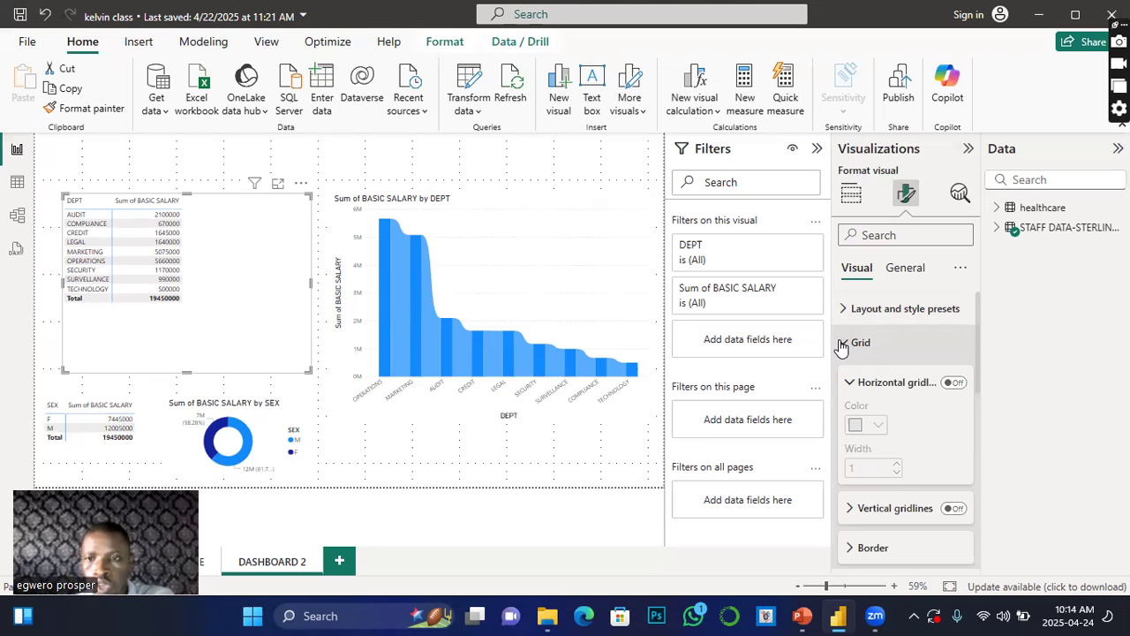
{"action": "scroll", "coordinate": [892, 368], "scroll_direction": "down", "scroll_amount": 1}
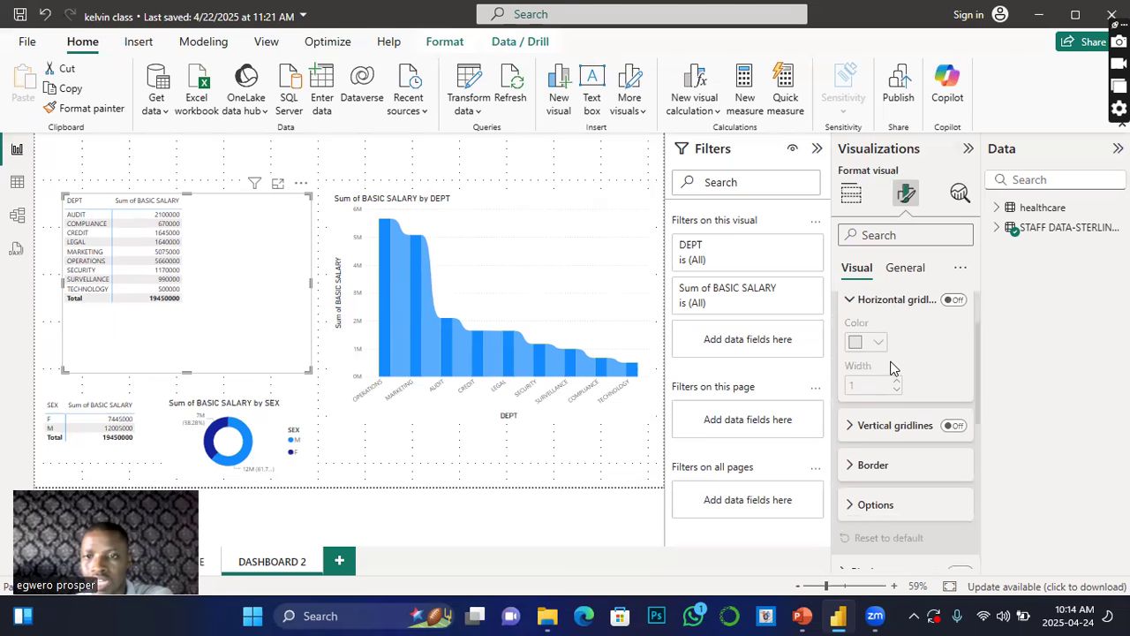
{"action": "scroll", "coordinate": [893, 370], "scroll_direction": "up", "scroll_amount": 1}
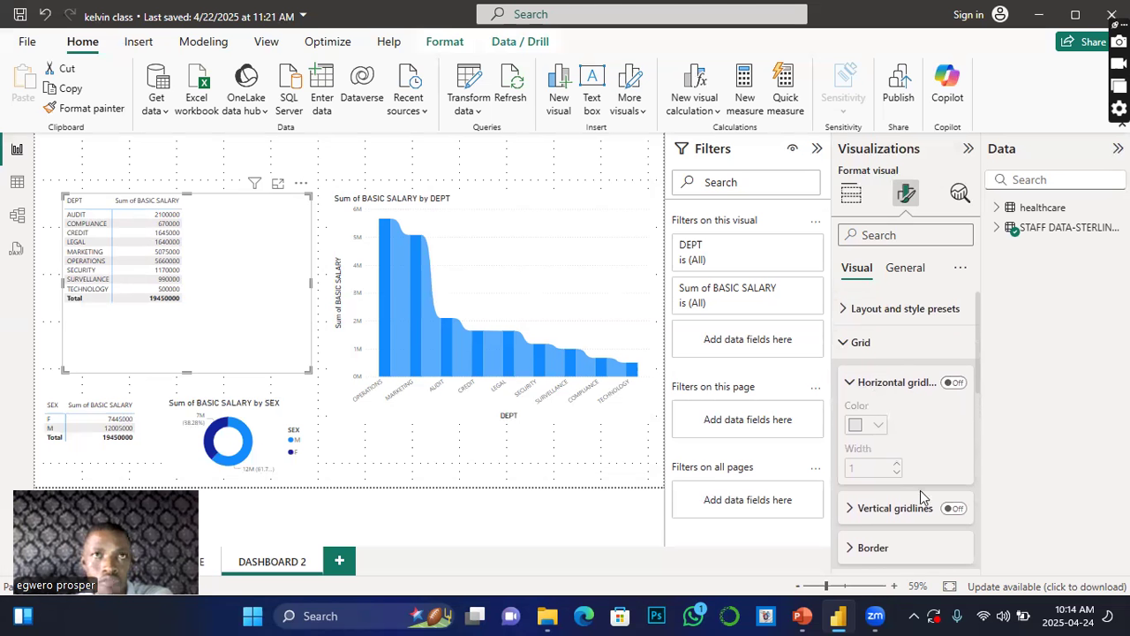
{"action": "left_click", "coordinate": [953, 383]}
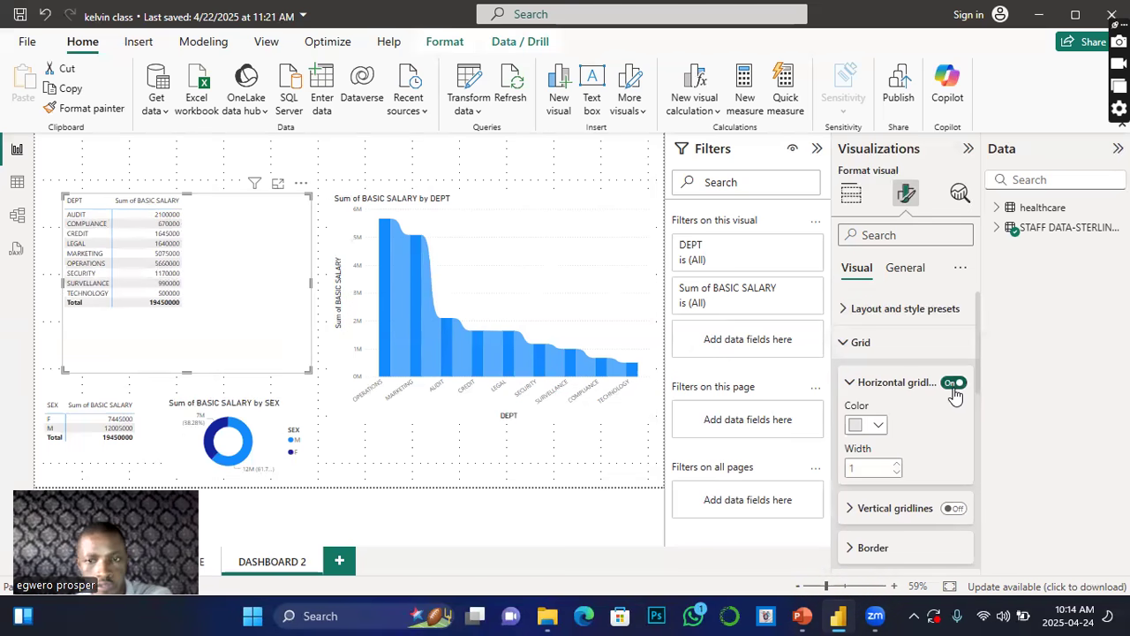
{"action": "left_click", "coordinate": [879, 428]}
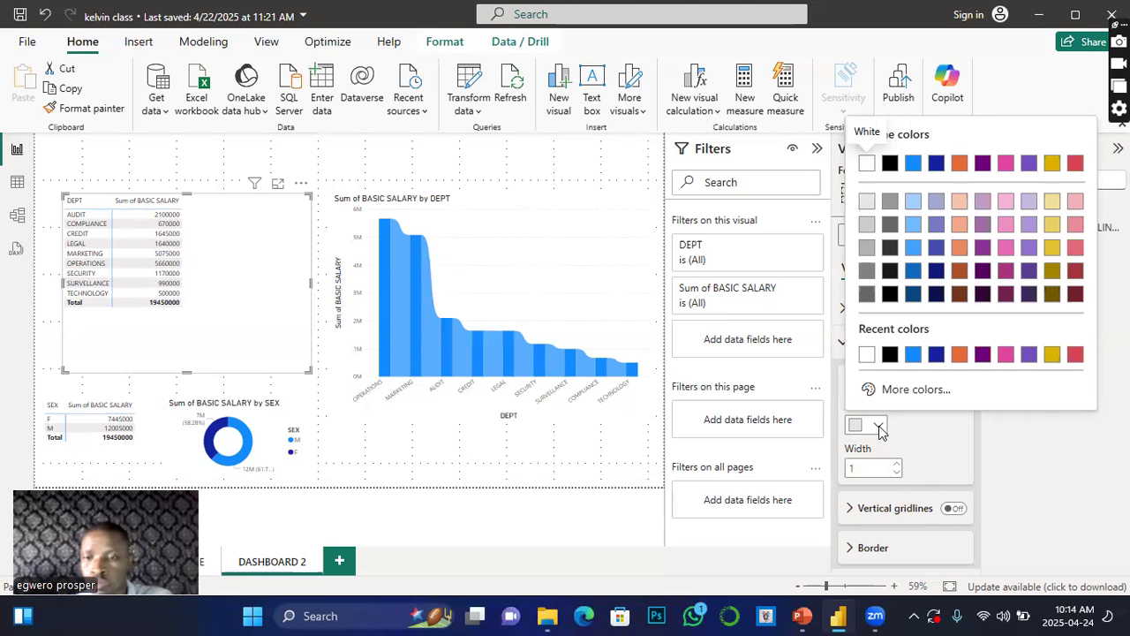
{"action": "left_click", "coordinate": [889, 354]}
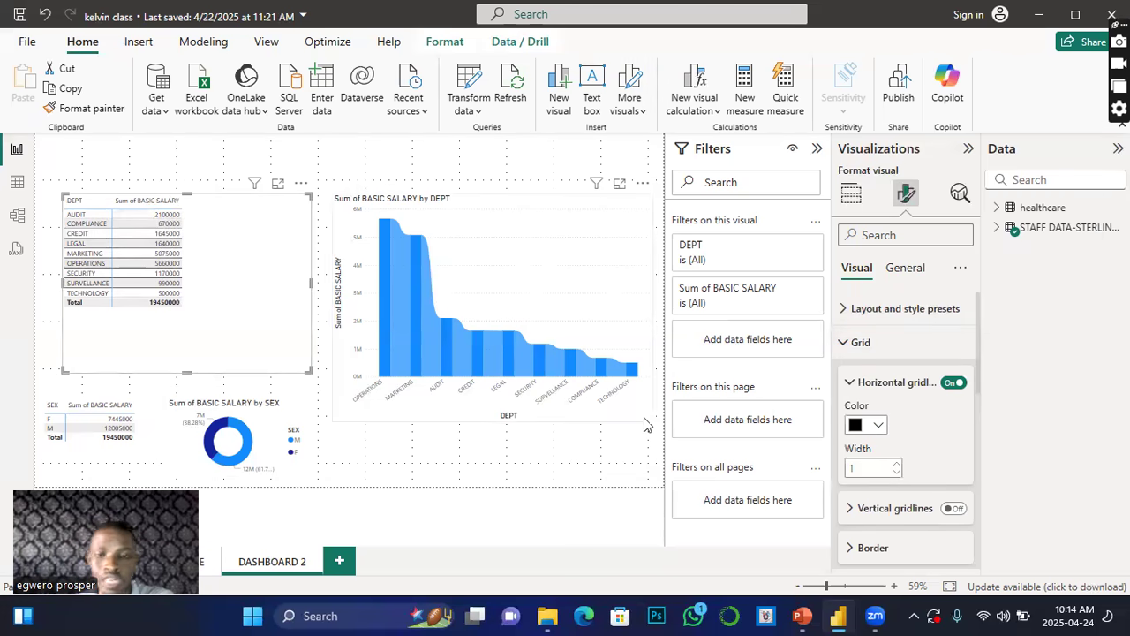
{"action": "left_click", "coordinate": [896, 467]}
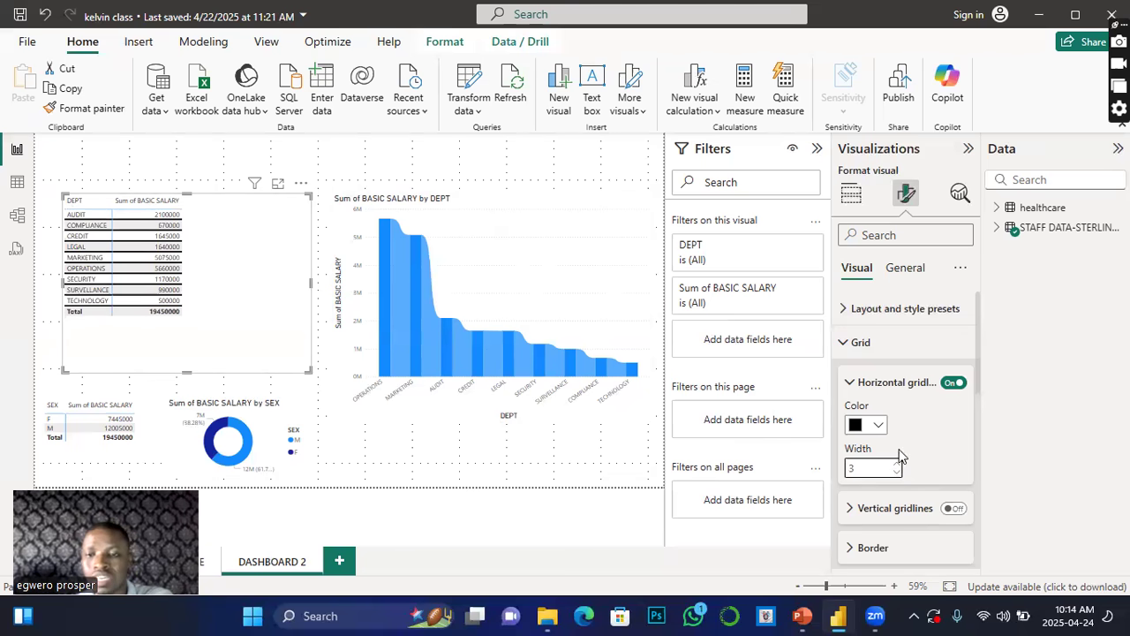
Step: Turn on the table's vertical gridlines and open their colour palette without picking a colour
{"action": "scroll", "coordinate": [899, 452], "scroll_direction": "down", "scroll_amount": 2}
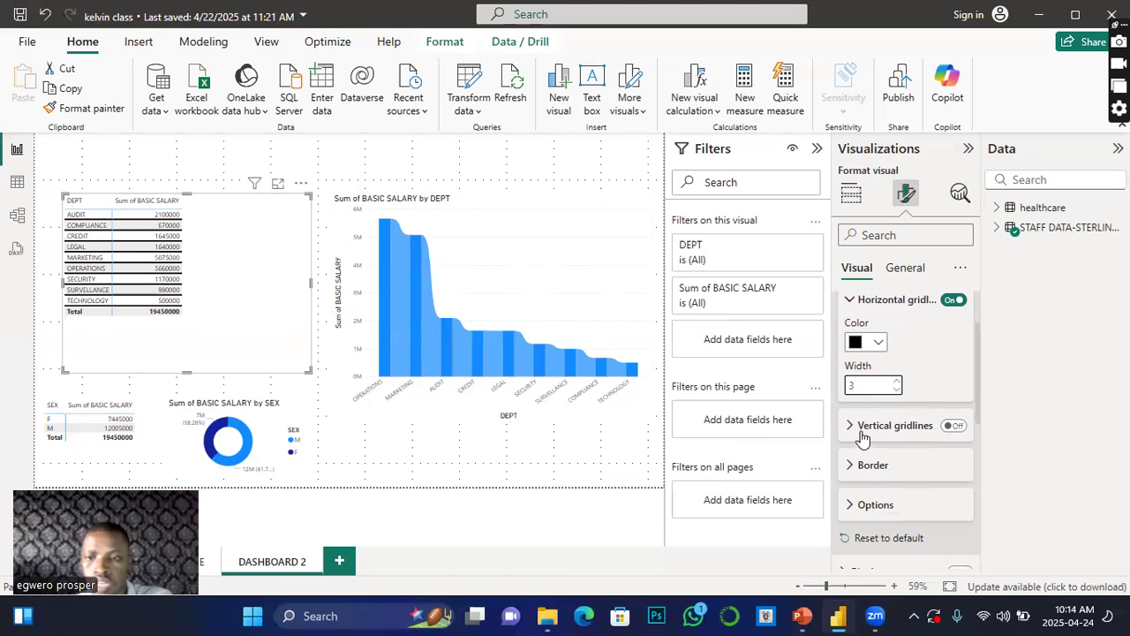
{"action": "left_click", "coordinate": [953, 426]}
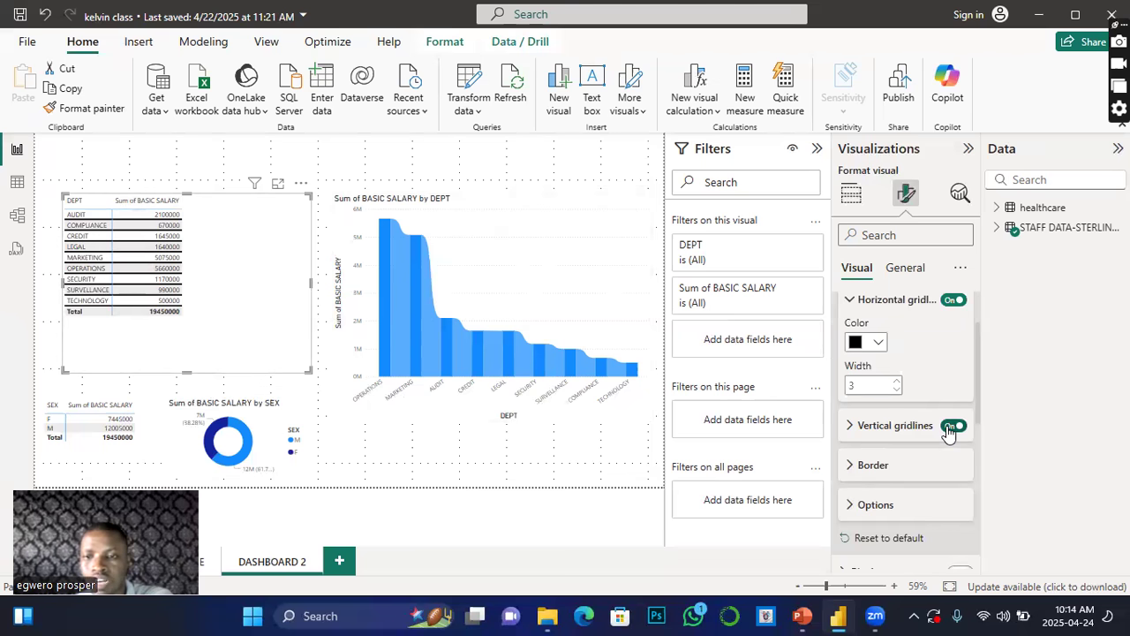
{"action": "left_click", "coordinate": [849, 432]}
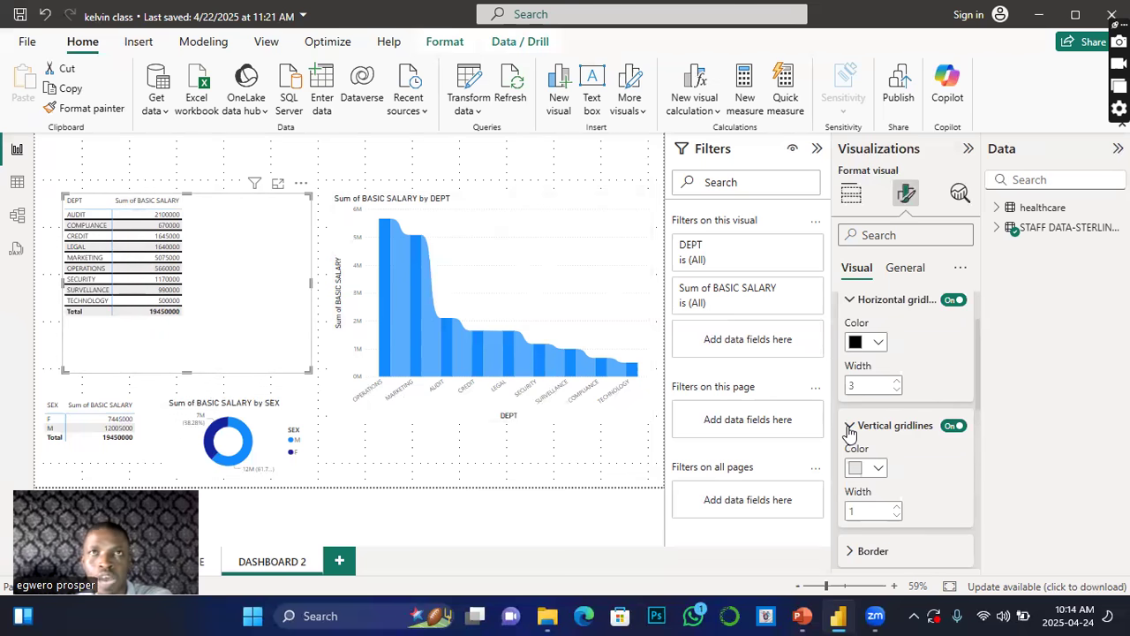
{"action": "left_click", "coordinate": [879, 468]}
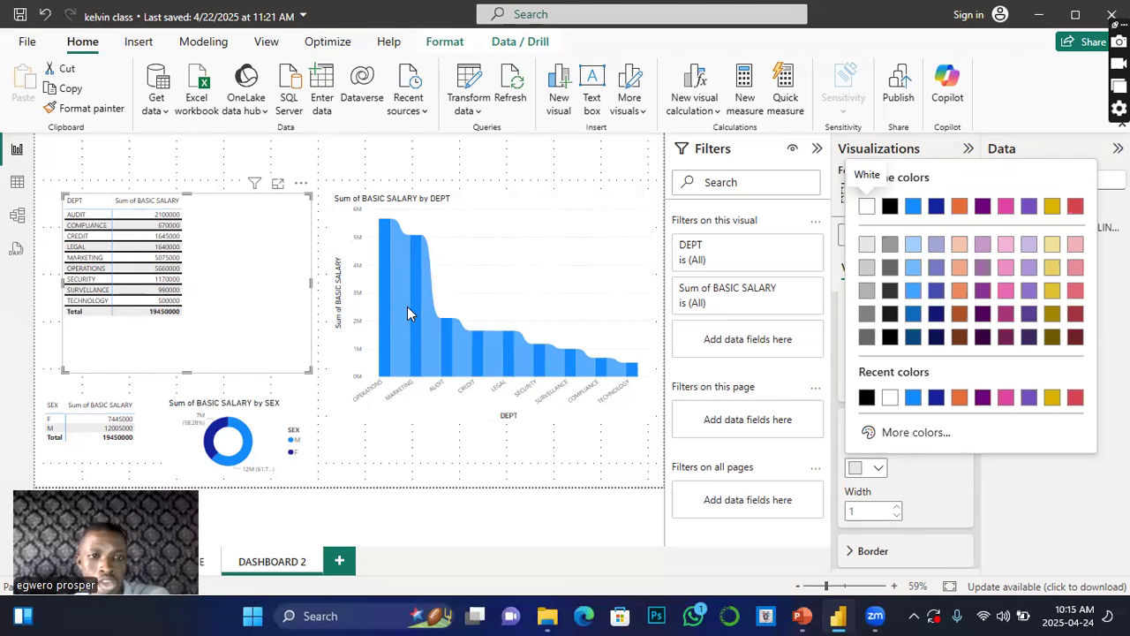
{"action": "left_click", "coordinate": [1047, 492]}
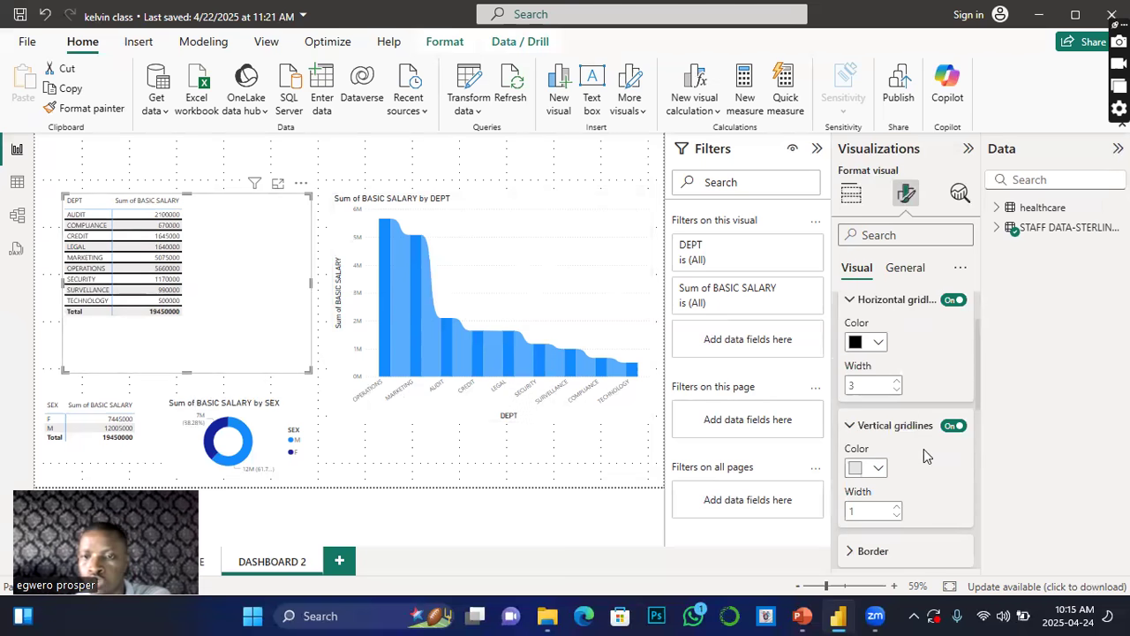
Step: Change the horizontal gridlines to blue #118DFF and reduce their width to 2
{"action": "left_click", "coordinate": [877, 344]}
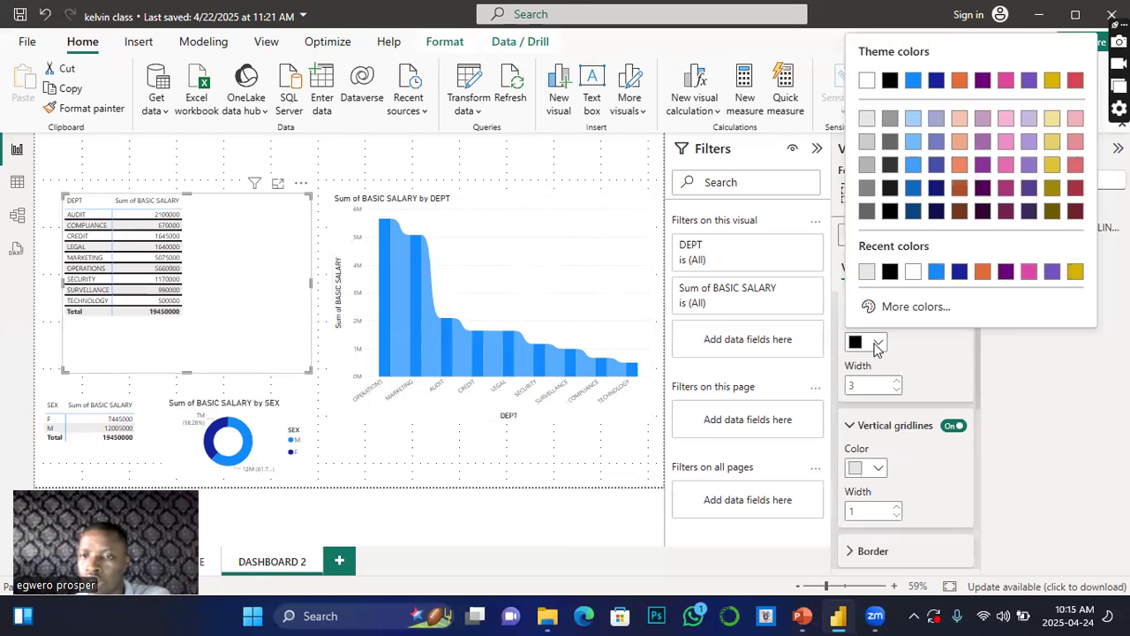
{"action": "left_click", "coordinate": [1068, 386]}
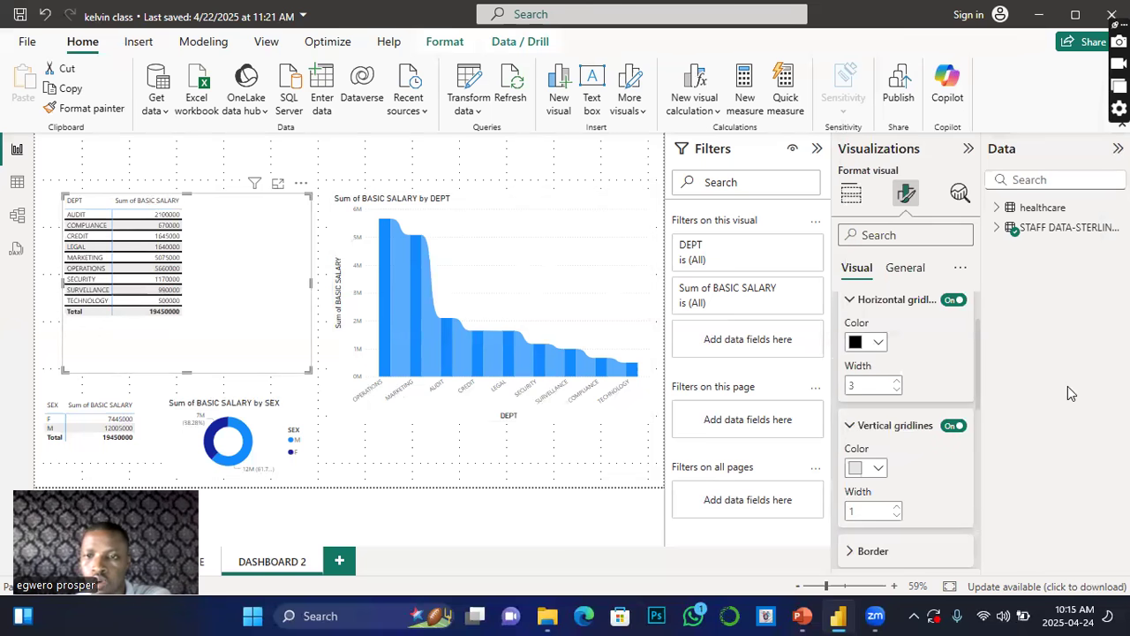
{"action": "left_click", "coordinate": [878, 344]}
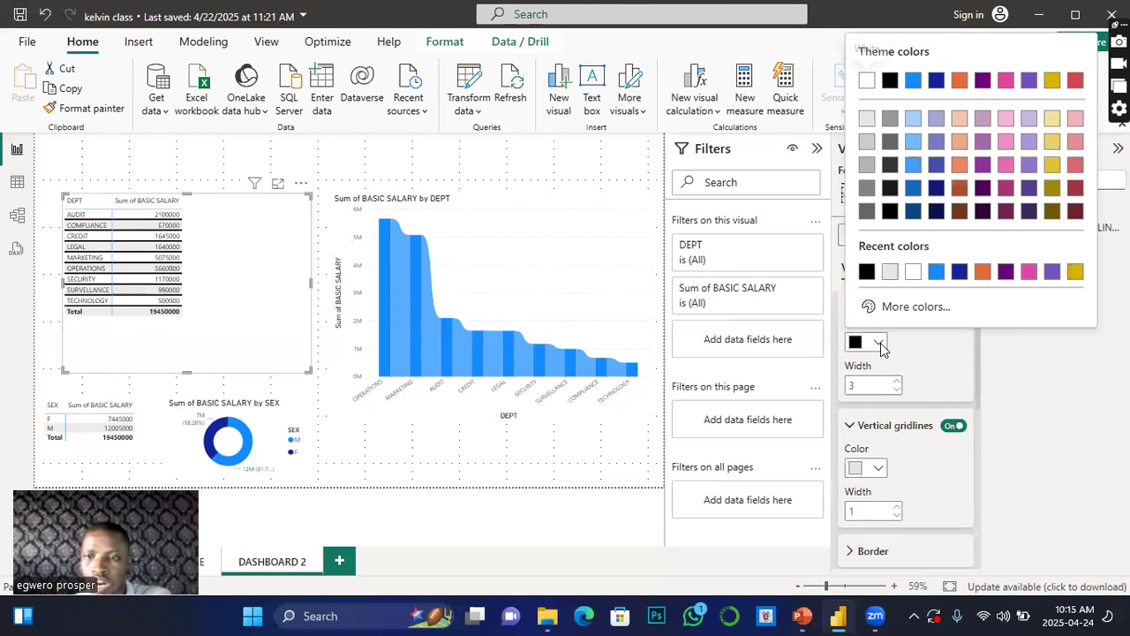
{"action": "left_click", "coordinate": [936, 274]}
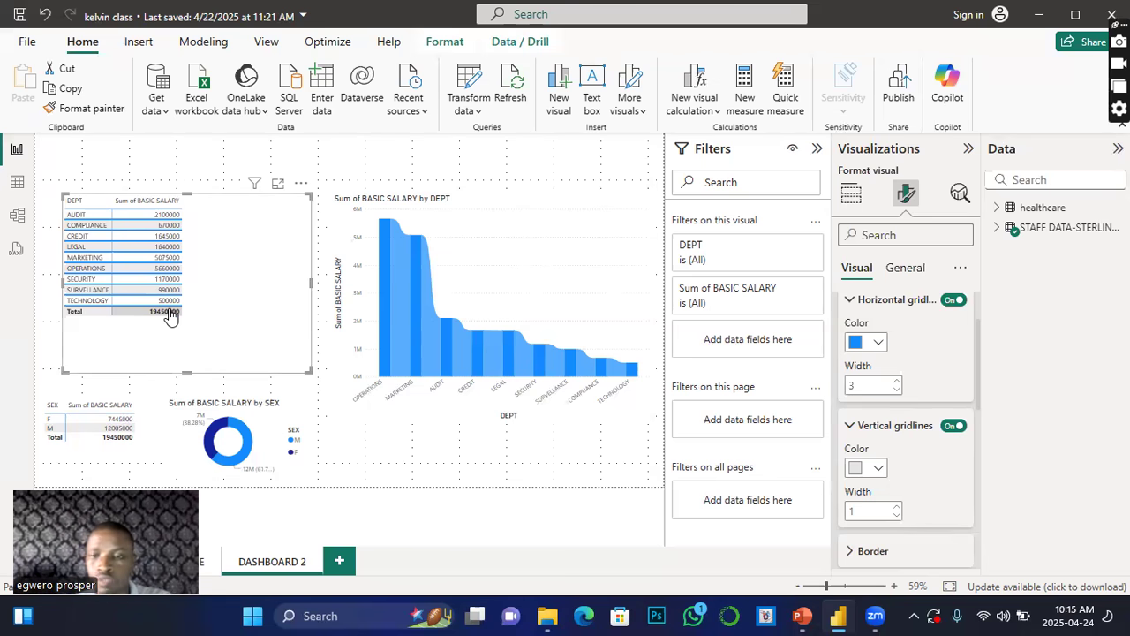
{"action": "left_click", "coordinate": [896, 389]}
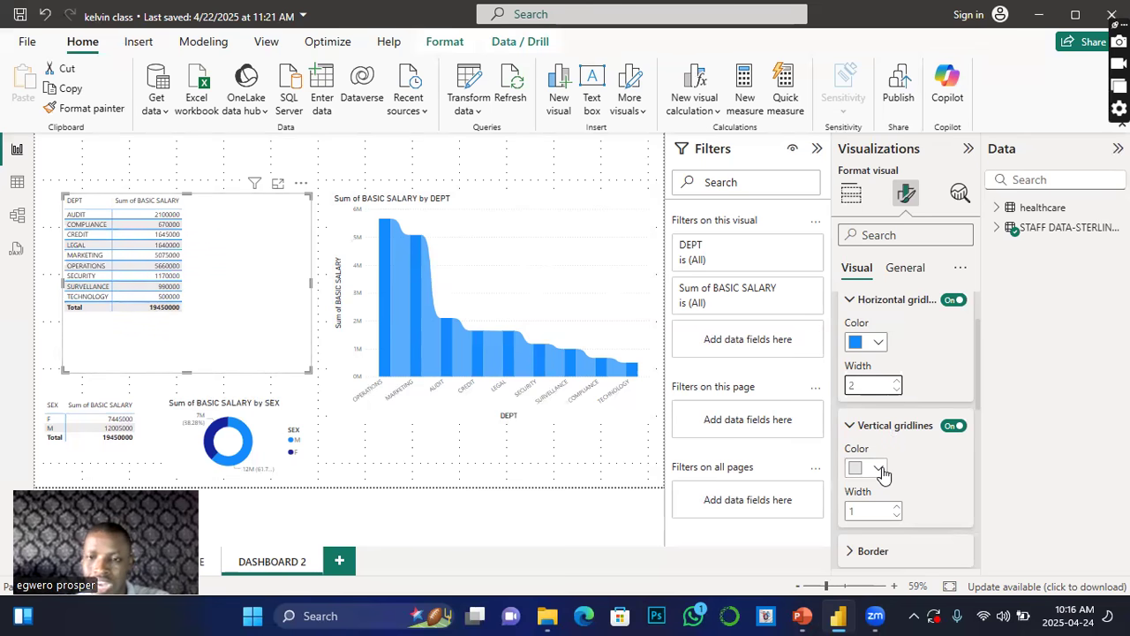
Step: Set the vertical gridlines colour to blue #118DFF and their width to 4
{"action": "left_click", "coordinate": [879, 468]}
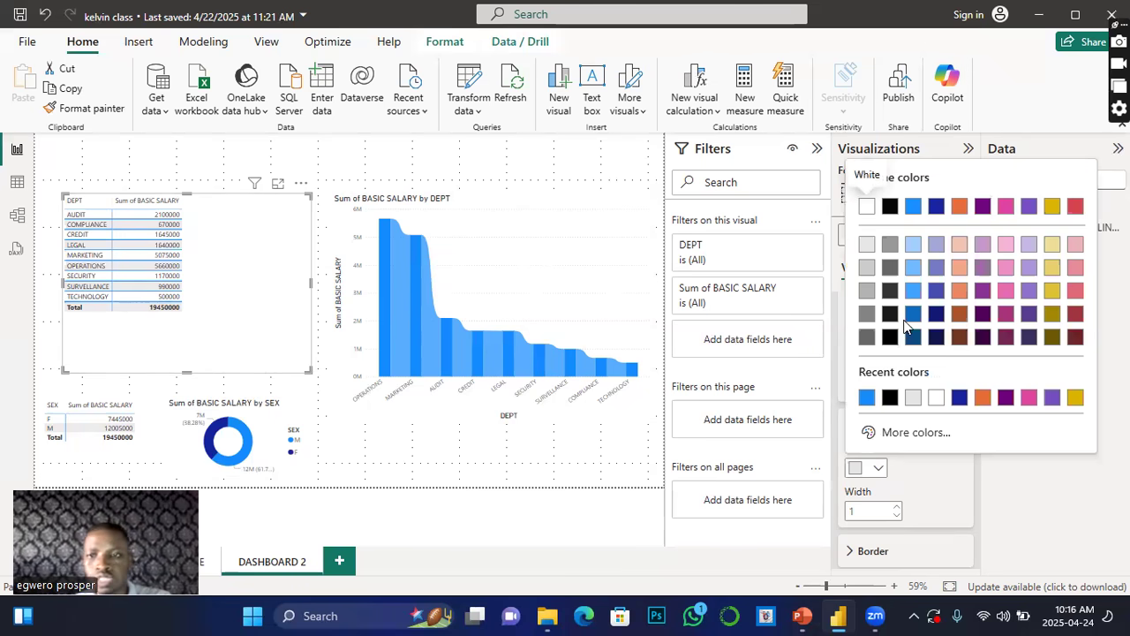
{"action": "left_click", "coordinate": [867, 398]}
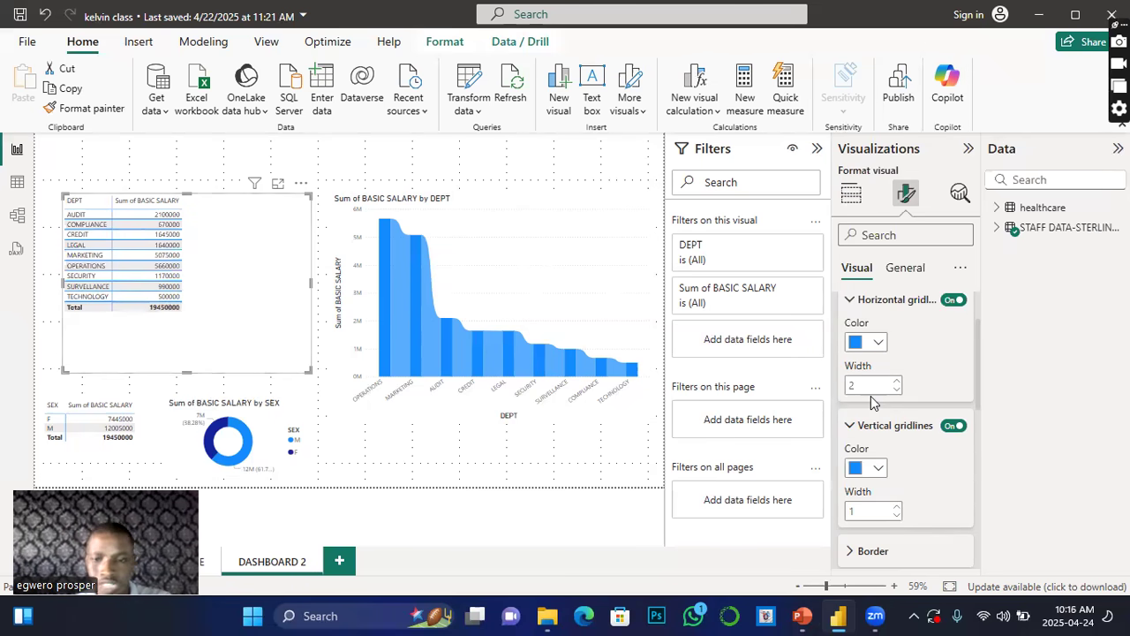
{"action": "double_click", "coordinate": [895, 507]}
{"action": "left_click", "coordinate": [895, 507]}
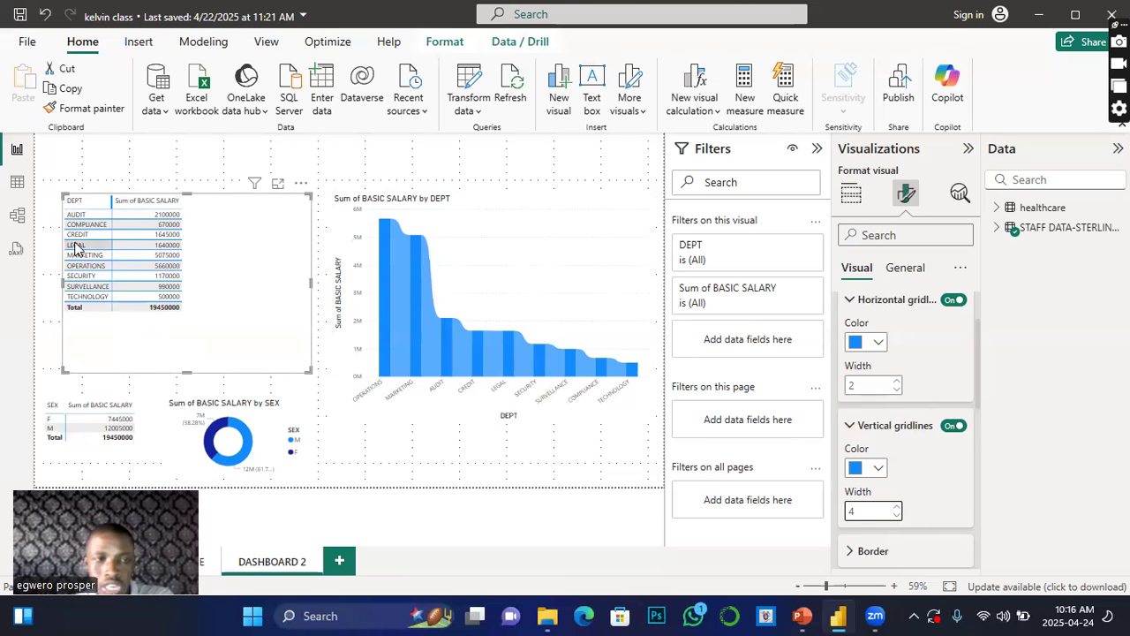
Step: Add table borders on the top, bottom, left and right positions for all sections with width 3
{"action": "left_click", "coordinate": [108, 203]}
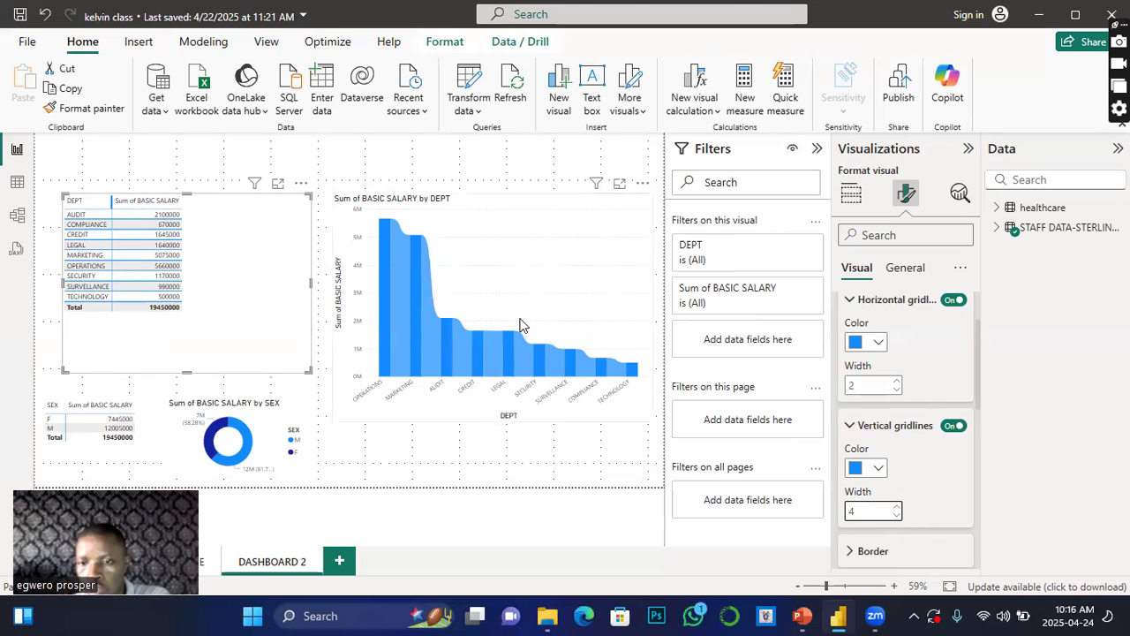
{"action": "scroll", "coordinate": [905, 388], "scroll_direction": "down", "scroll_amount": 2}
{"action": "left_click", "coordinate": [852, 469]}
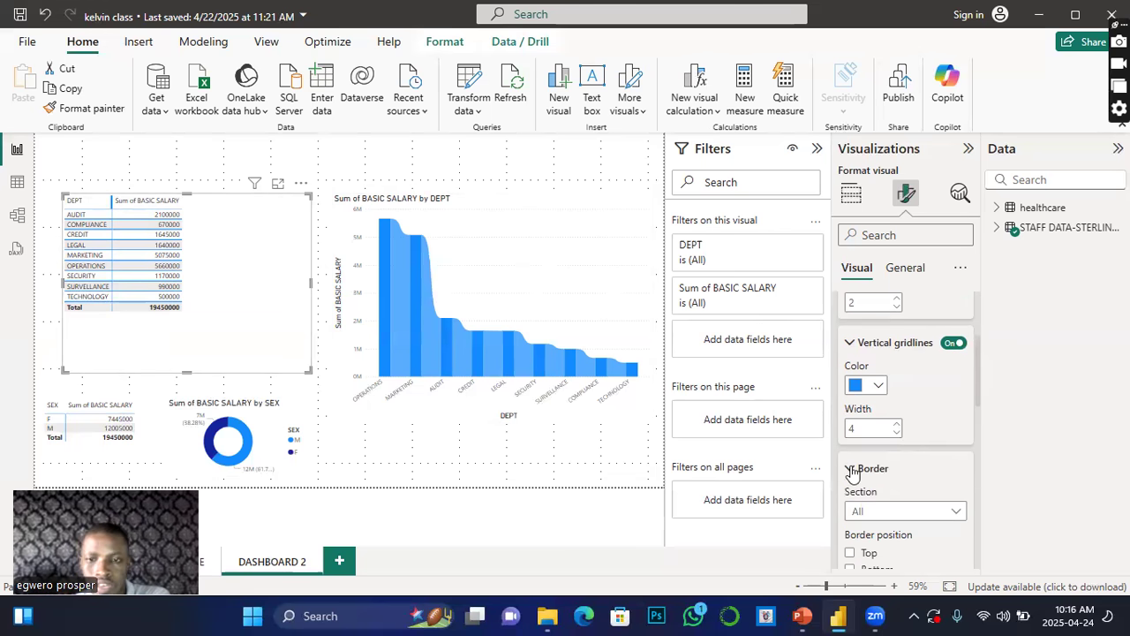
{"action": "scroll", "coordinate": [874, 478], "scroll_direction": "down", "scroll_amount": 2}
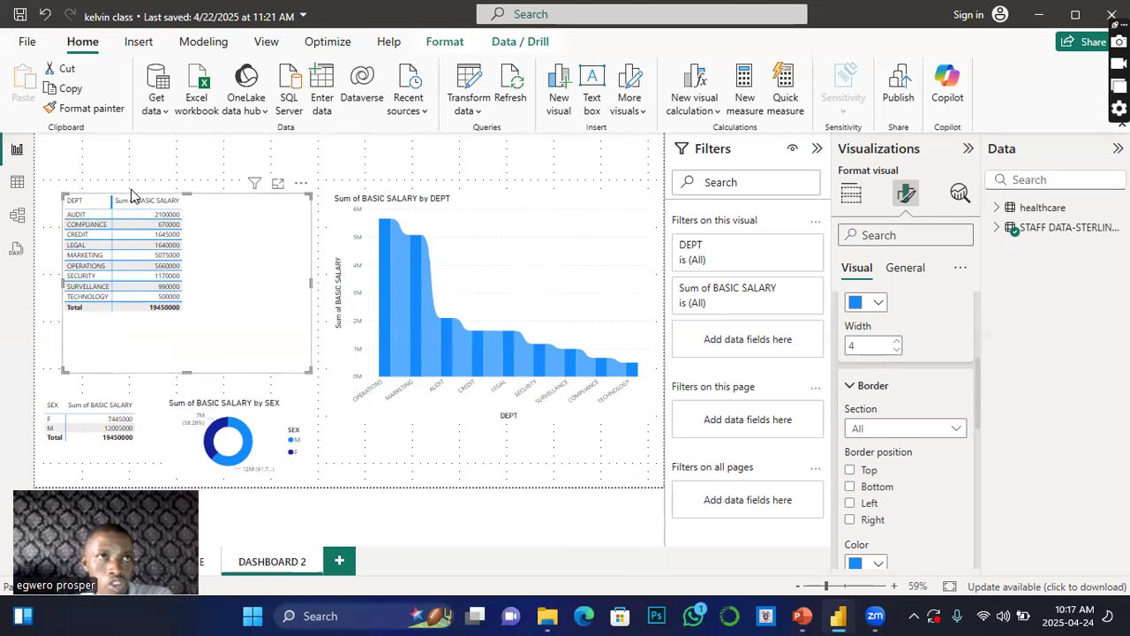
{"action": "left_click", "coordinate": [850, 471]}
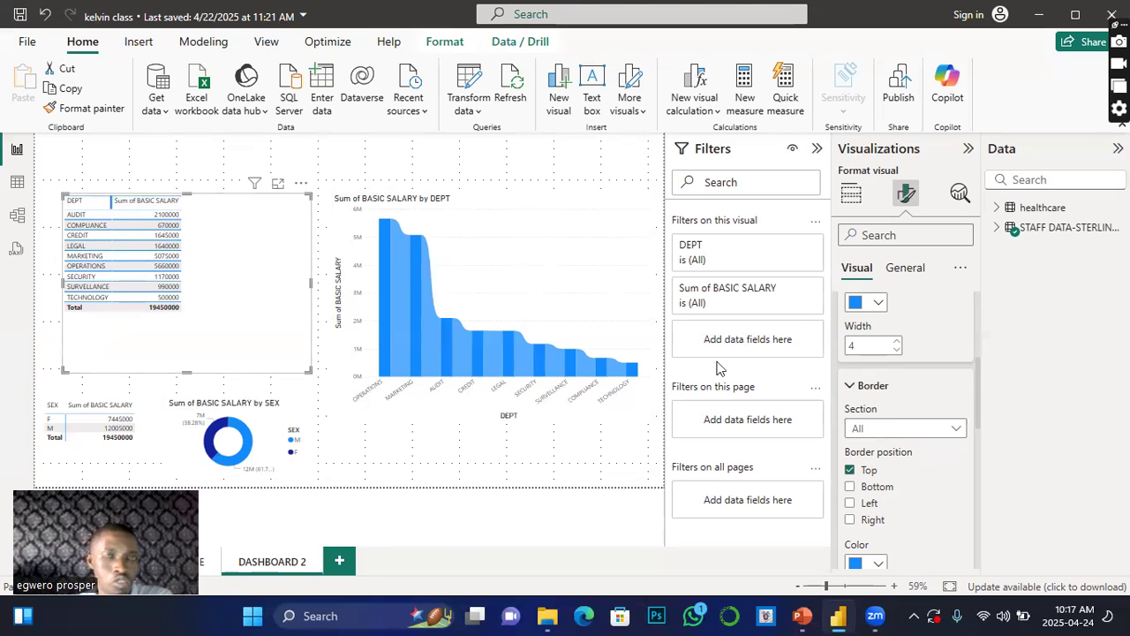
{"action": "left_click", "coordinate": [849, 487]}
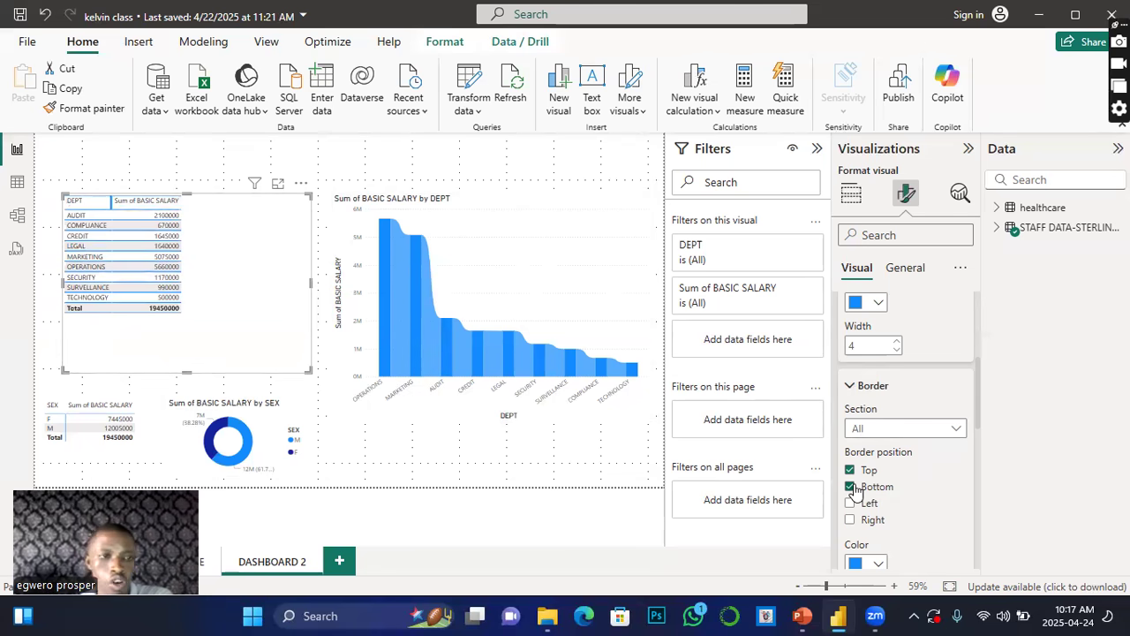
{"action": "left_click", "coordinate": [850, 503]}
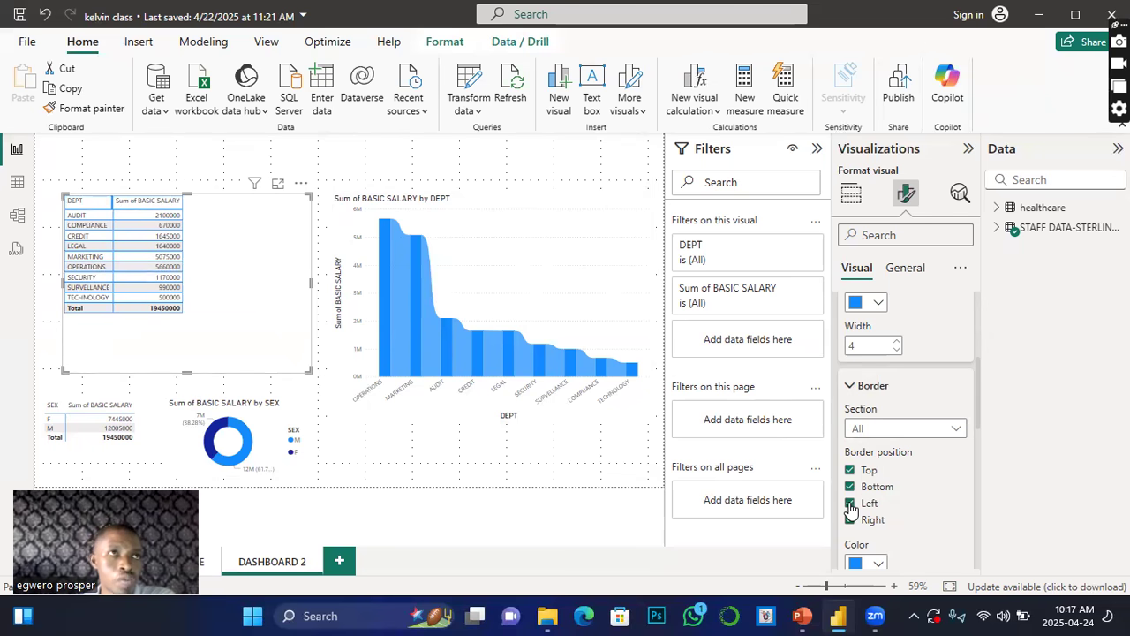
{"action": "scroll", "coordinate": [850, 508], "scroll_direction": "down", "scroll_amount": 2}
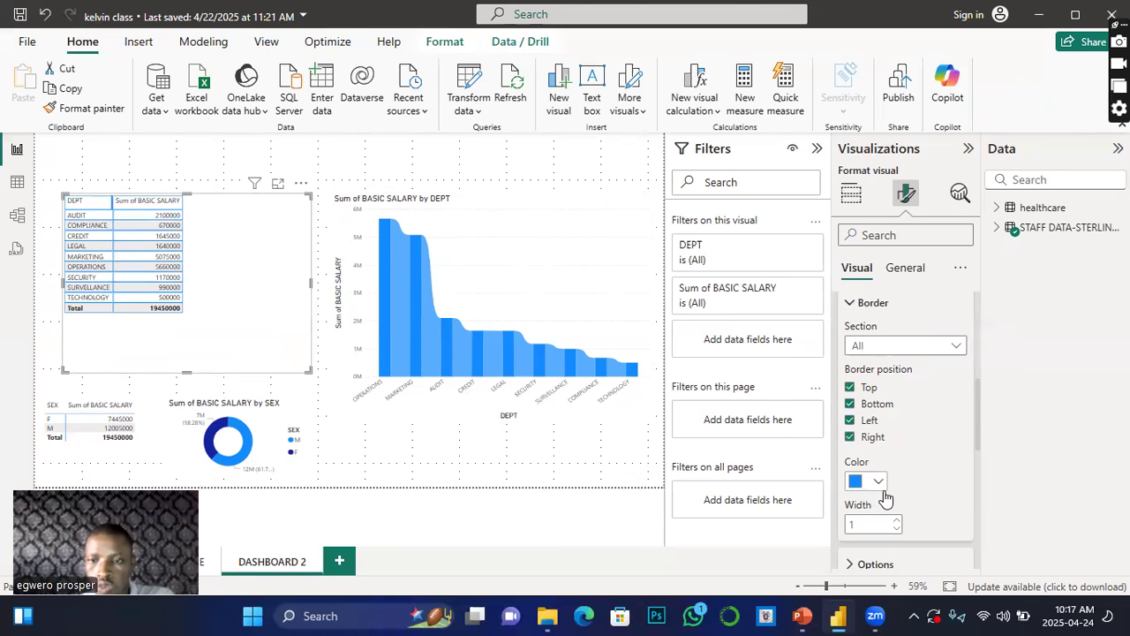
{"action": "scroll", "coordinate": [883, 500], "scroll_direction": "down", "scroll_amount": 2}
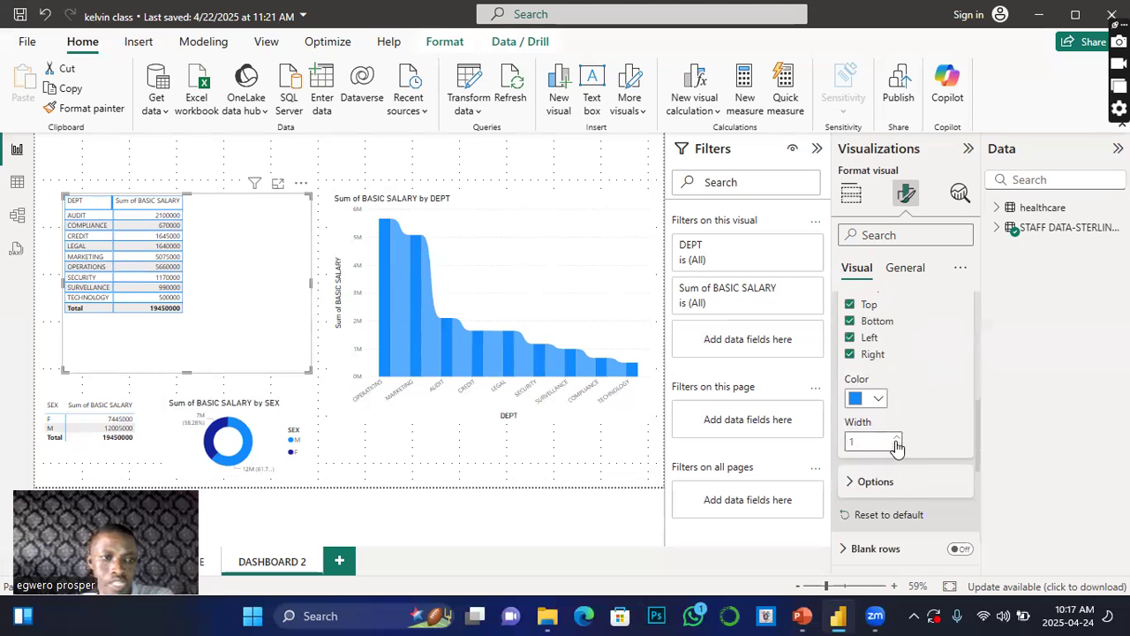
{"action": "left_click", "coordinate": [896, 438]}
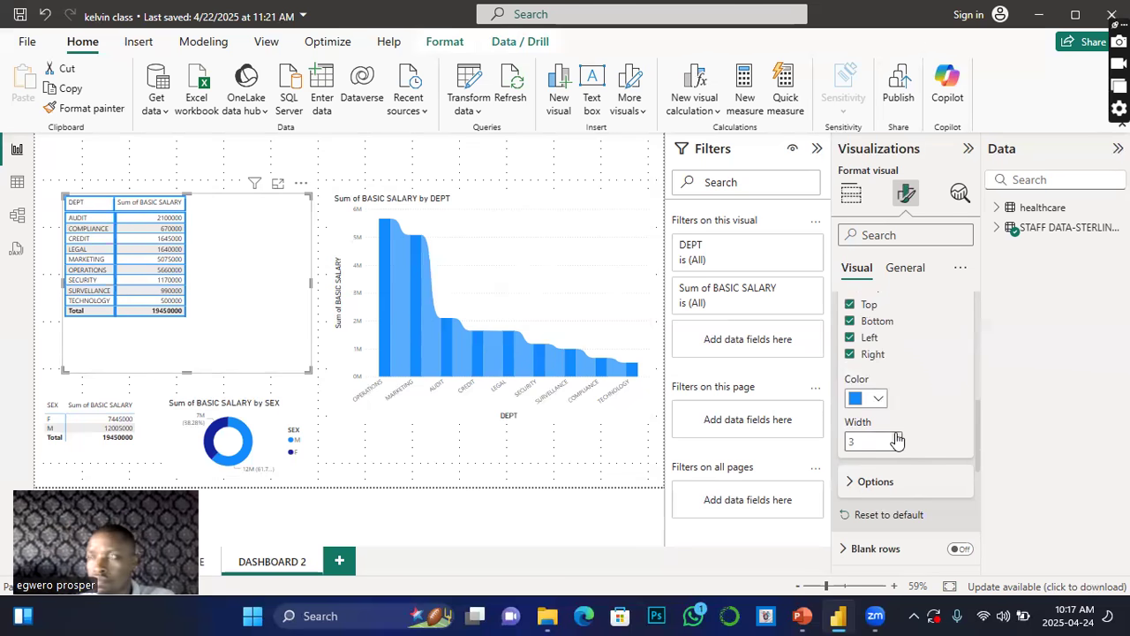
Step: Set the table's row padding to 6 and global font size to 12
{"action": "scroll", "coordinate": [905, 459], "scroll_direction": "down", "scroll_amount": 1}
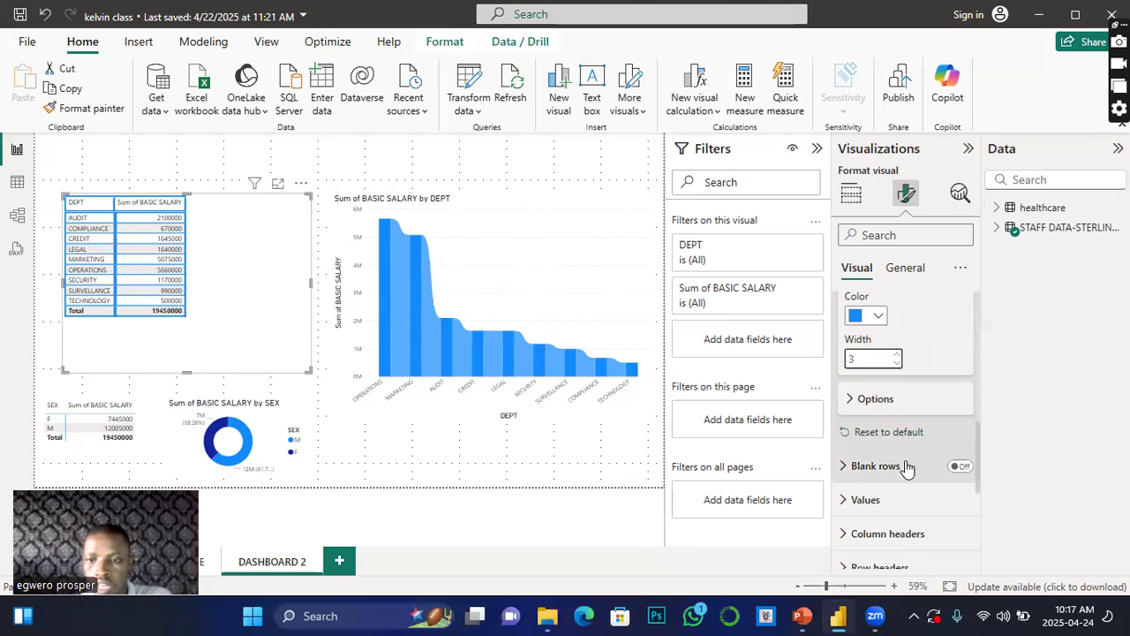
{"action": "left_click", "coordinate": [858, 402]}
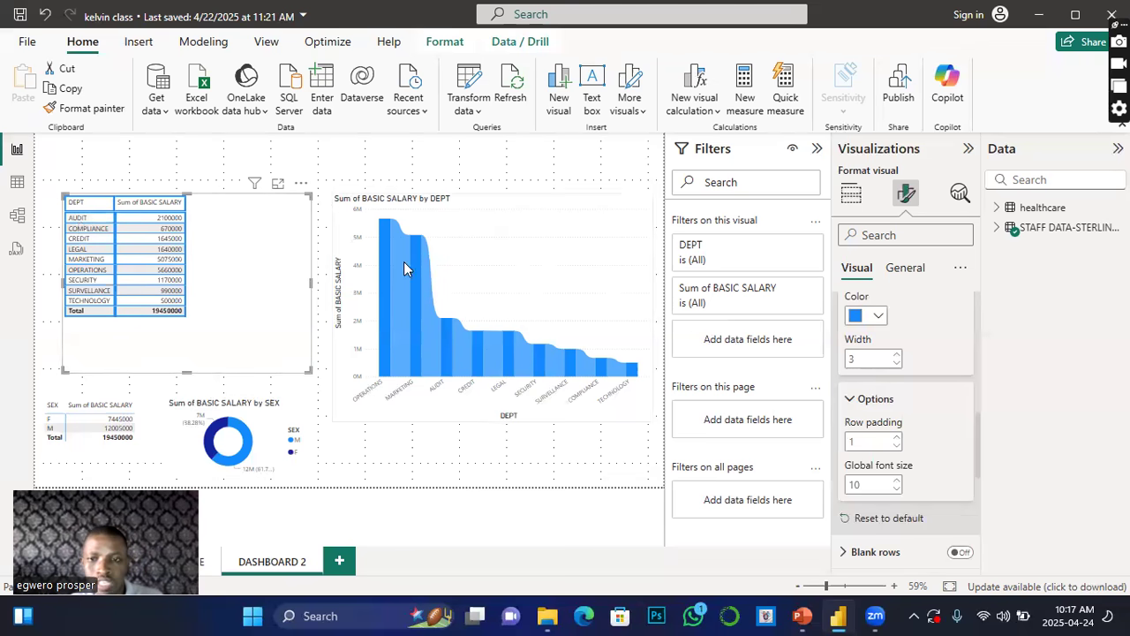
{"action": "left_click", "coordinate": [896, 442]}
{"action": "left_click", "coordinate": [897, 442]}
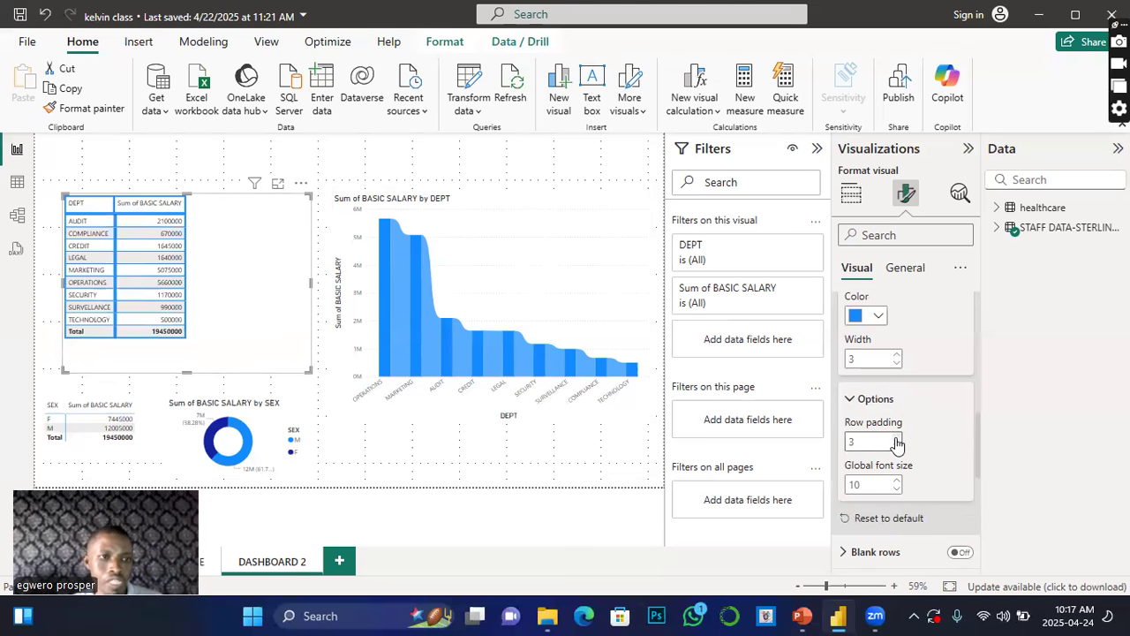
{"action": "left_click", "coordinate": [896, 442]}
{"action": "left_click", "coordinate": [896, 442]}
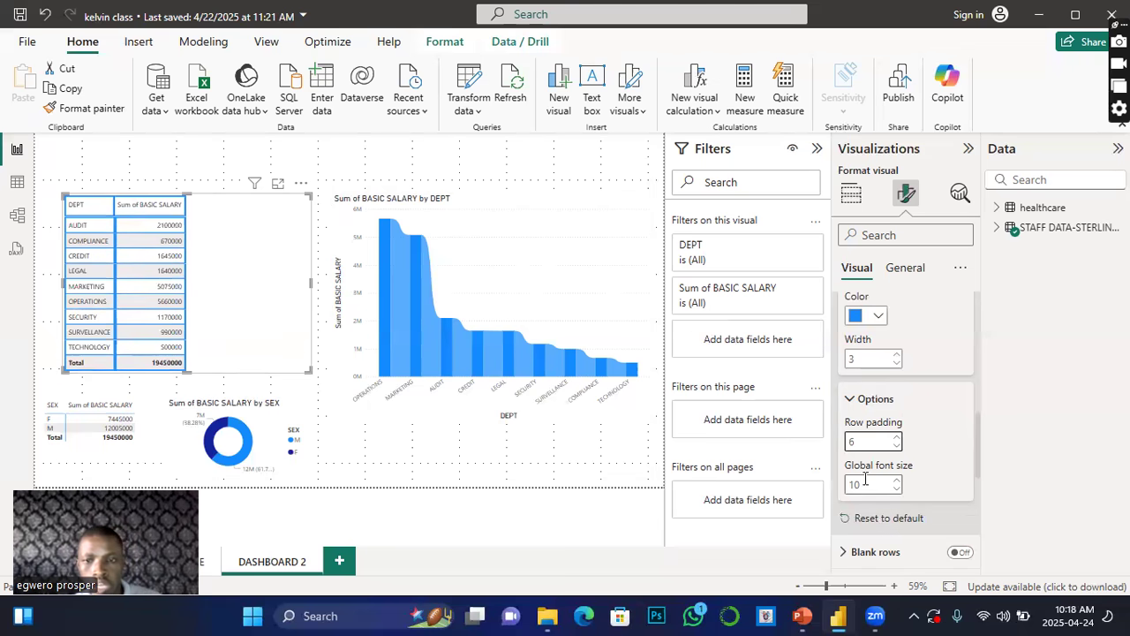
{"action": "left_click", "coordinate": [898, 481]}
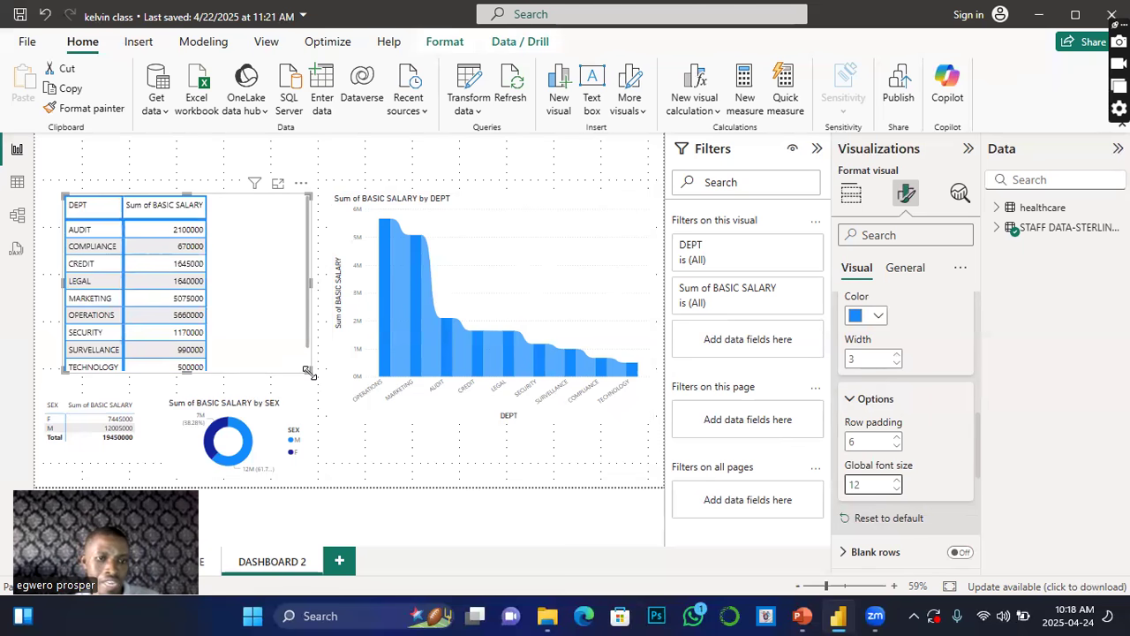
Step: Resize the department salary table visual and set its global font size to 15
{"action": "left_click_drag", "start_coordinate": [309, 372], "coordinate": [181, 371]}
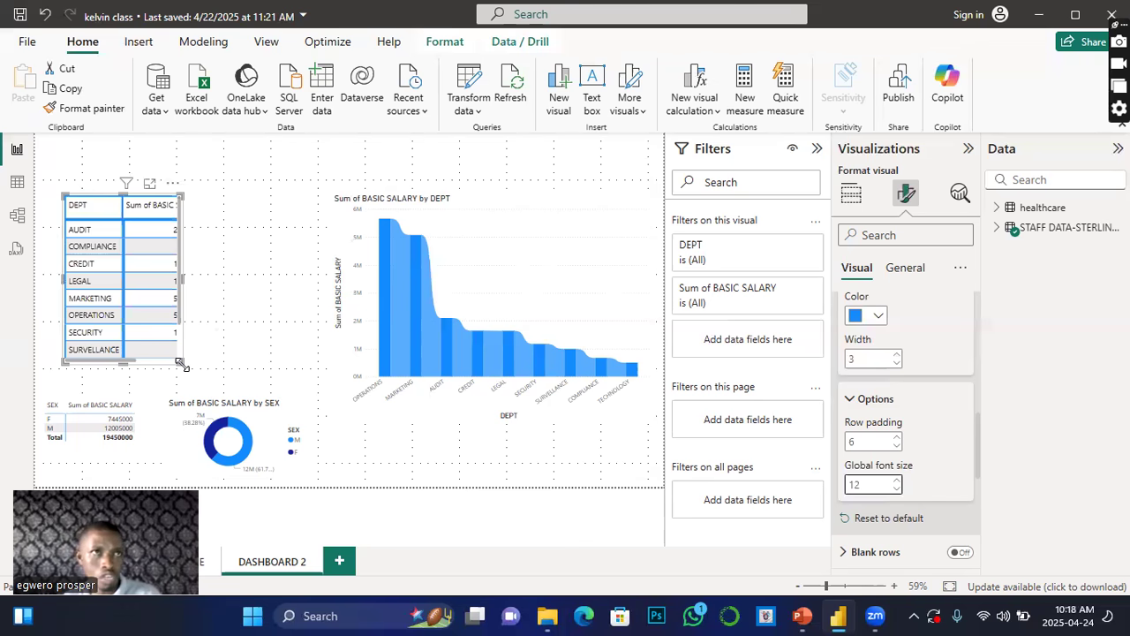
{"action": "left_click_drag", "start_coordinate": [181, 363], "coordinate": [299, 424]}
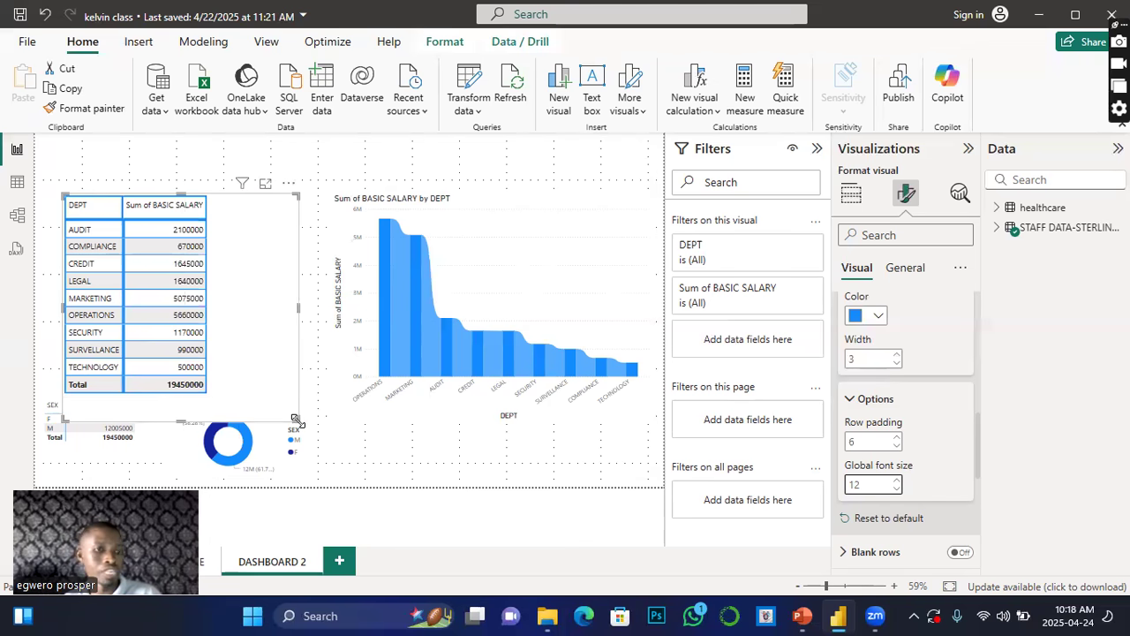
{"action": "left_click", "coordinate": [897, 483]}
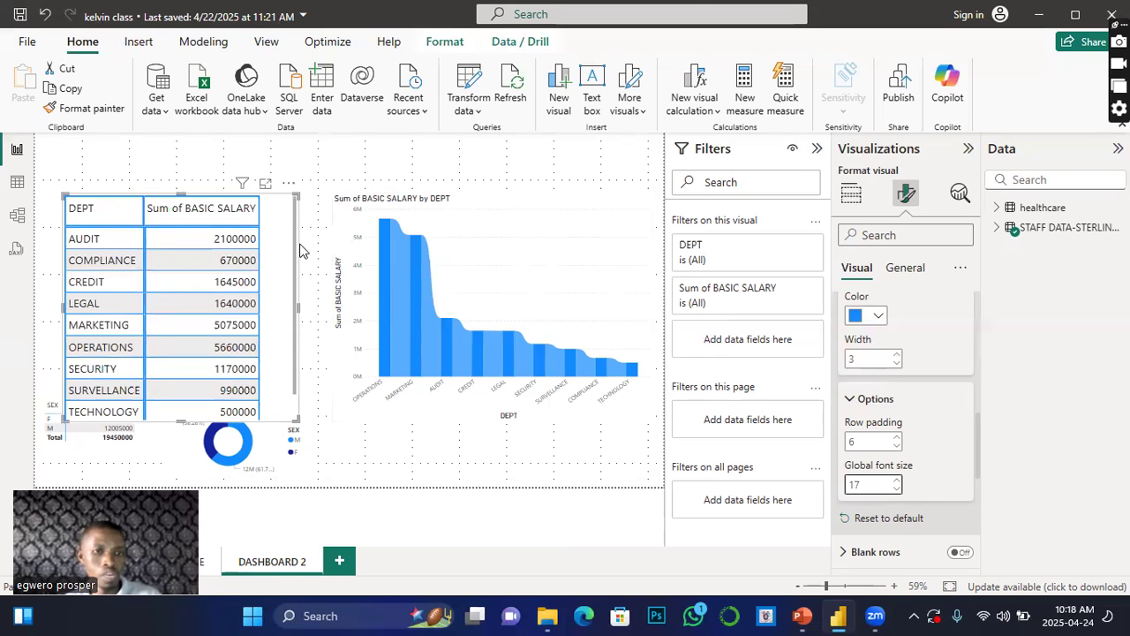
{"action": "left_click_drag", "start_coordinate": [279, 253], "coordinate": [276, 222]}
{"action": "mouse_move", "coordinate": [287, 386]}
{"action": "left_mouse_down"}
{"action": "mouse_move", "coordinate": [272, 371]}
{"action": "mouse_move", "coordinate": [276, 395]}
{"action": "left_mouse_up"}
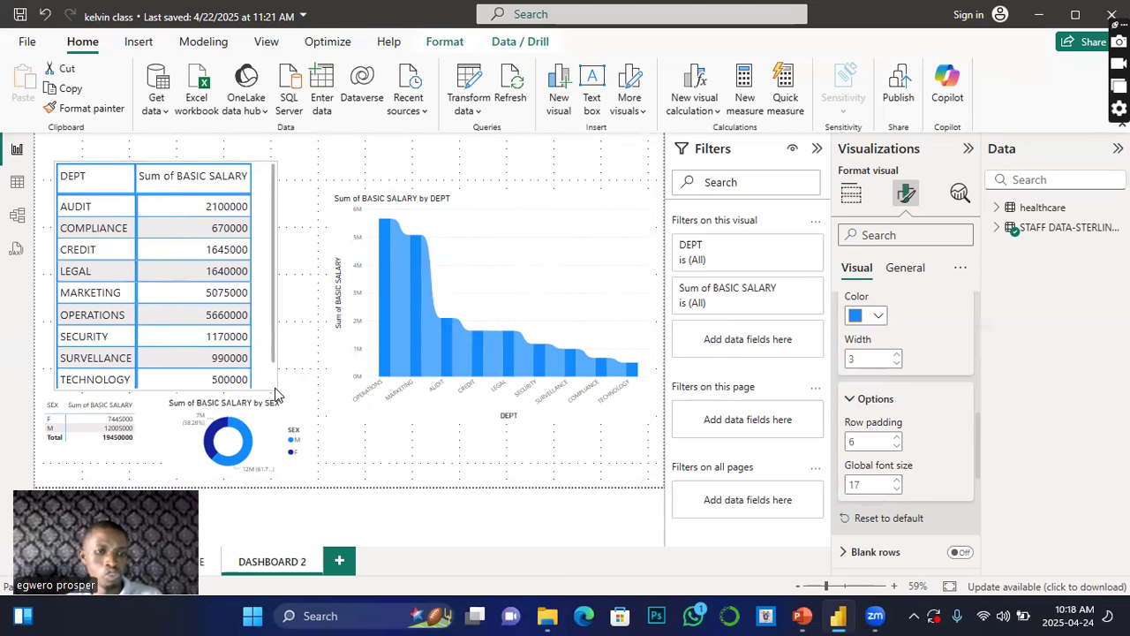
{"action": "scroll", "coordinate": [101, 305], "scroll_direction": "down", "scroll_amount": 1}
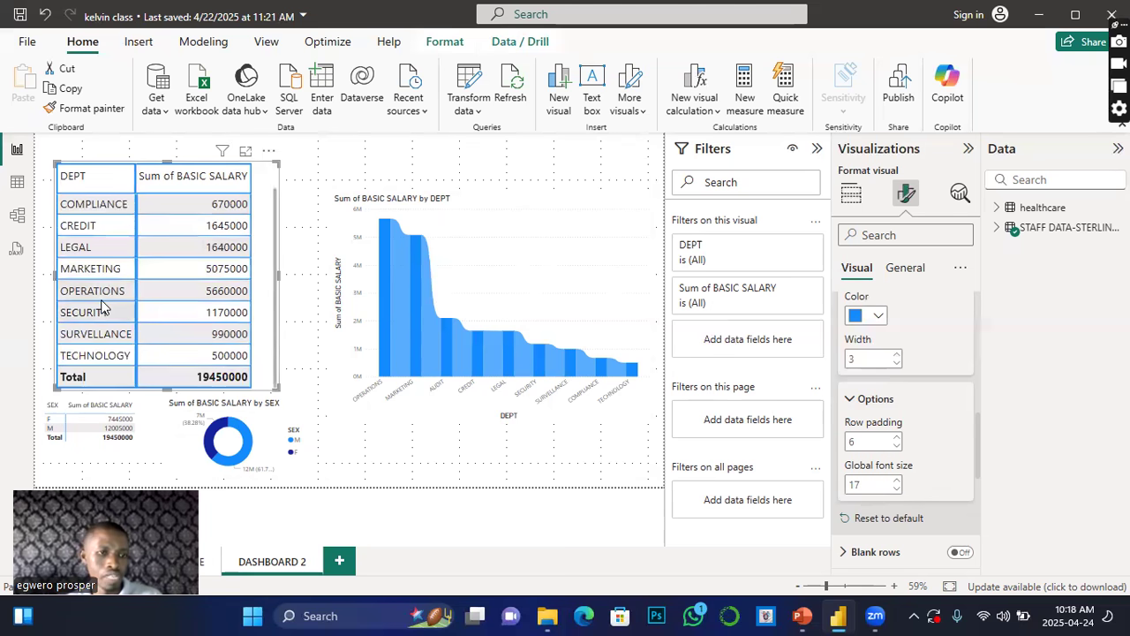
{"action": "scroll", "coordinate": [101, 304], "scroll_direction": "up", "scroll_amount": 1}
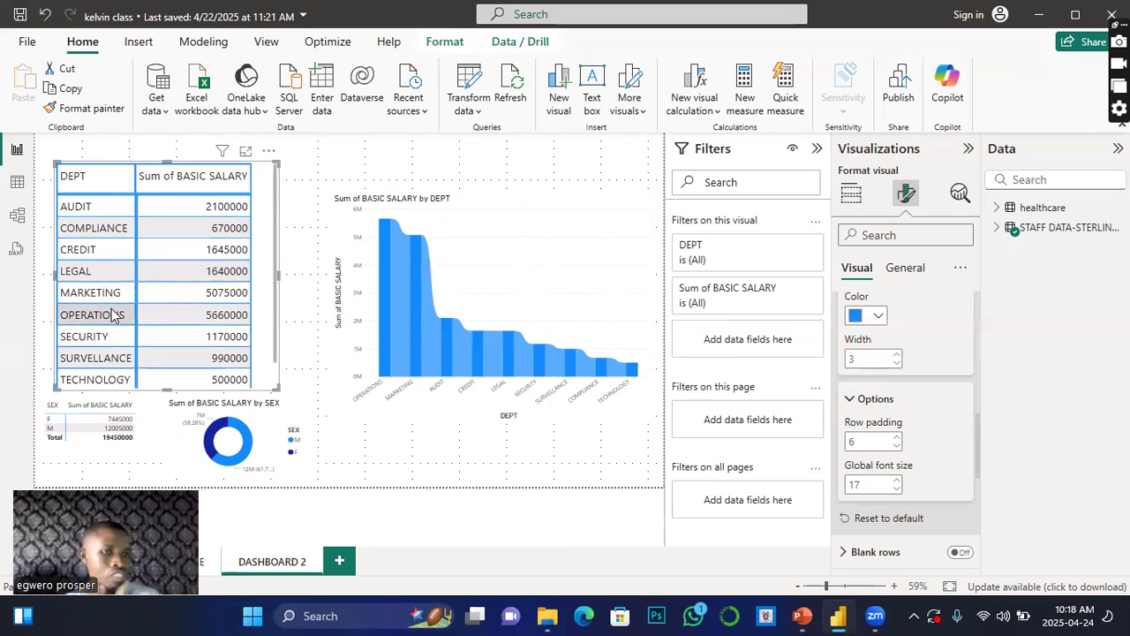
{"action": "scroll", "coordinate": [111, 309], "scroll_direction": "down", "scroll_amount": 1}
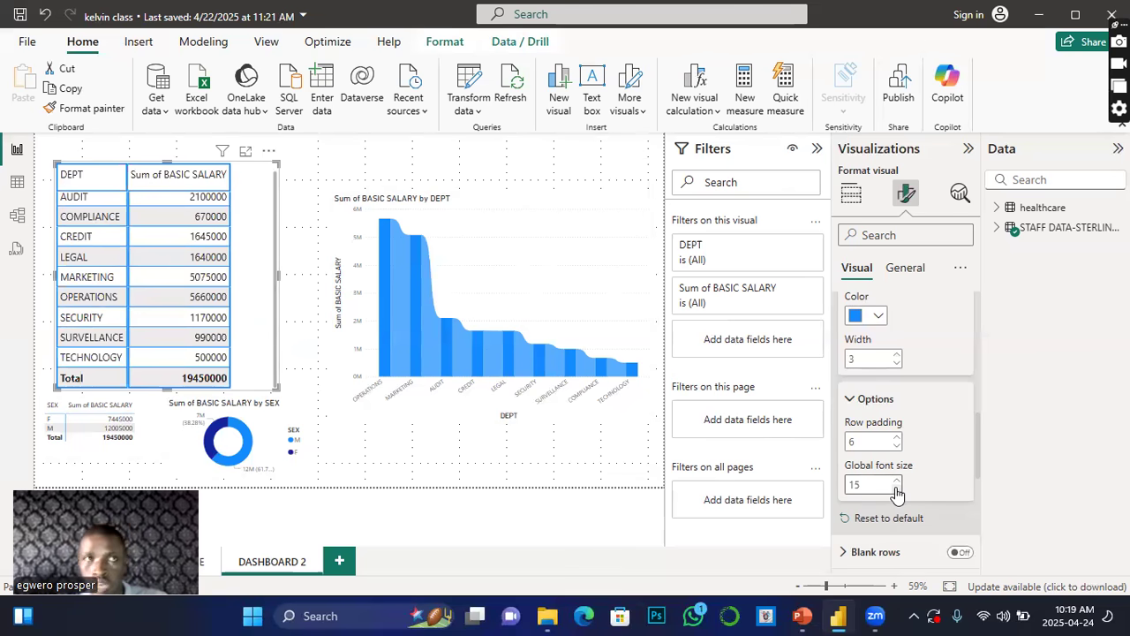
{"action": "scroll", "coordinate": [935, 465], "scroll_direction": "down", "scroll_amount": 2}
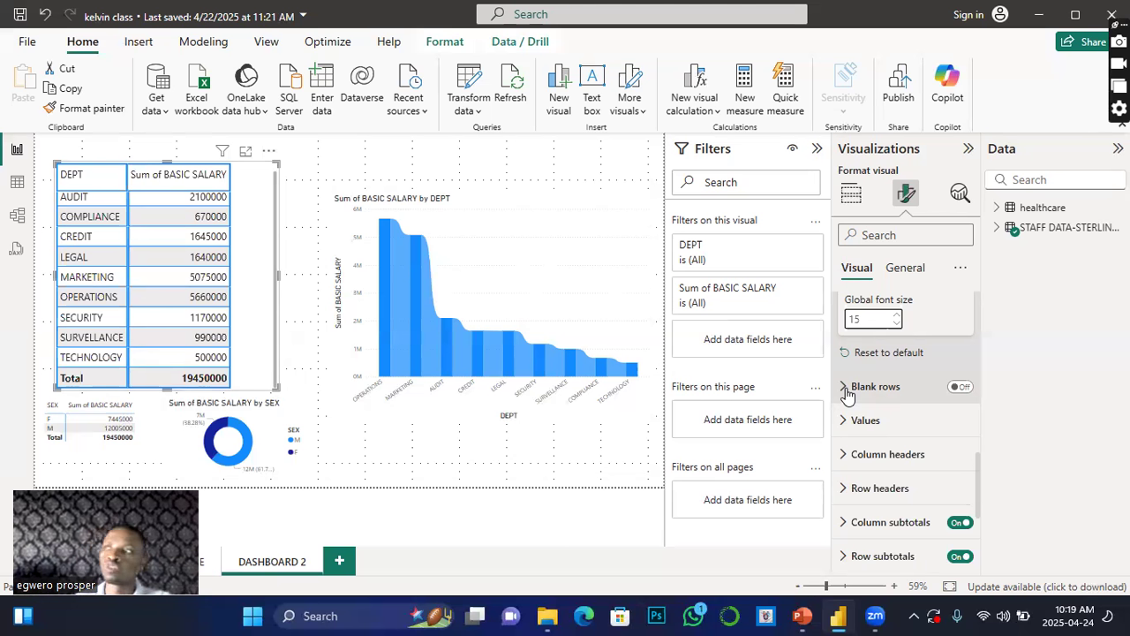
{"action": "left_click", "coordinate": [960, 389]}
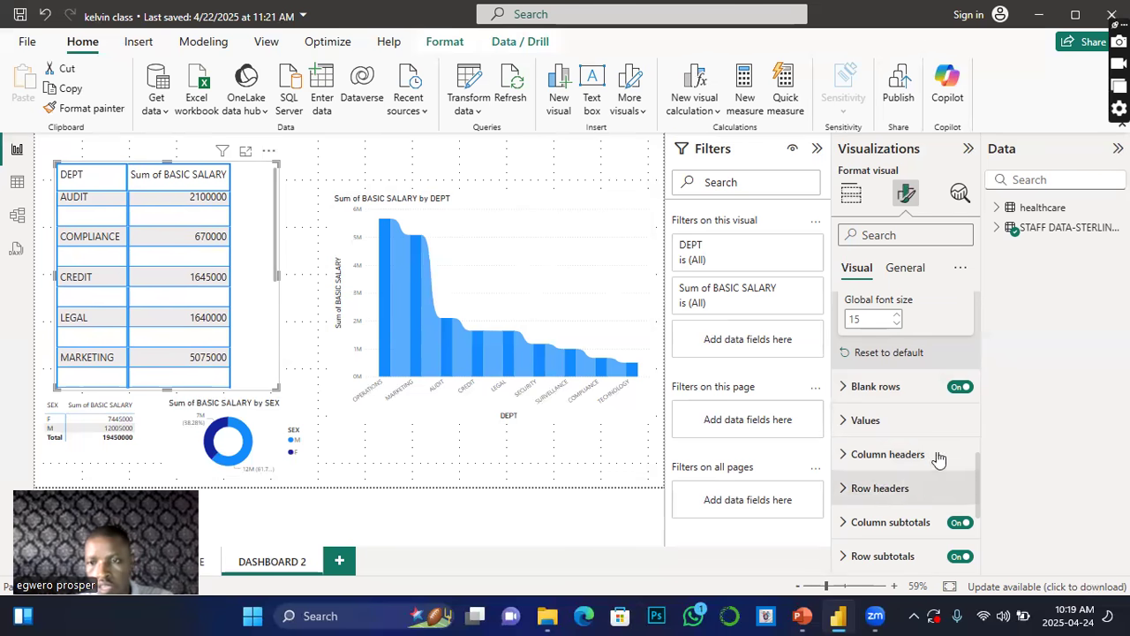
{"action": "left_click", "coordinate": [960, 387]}
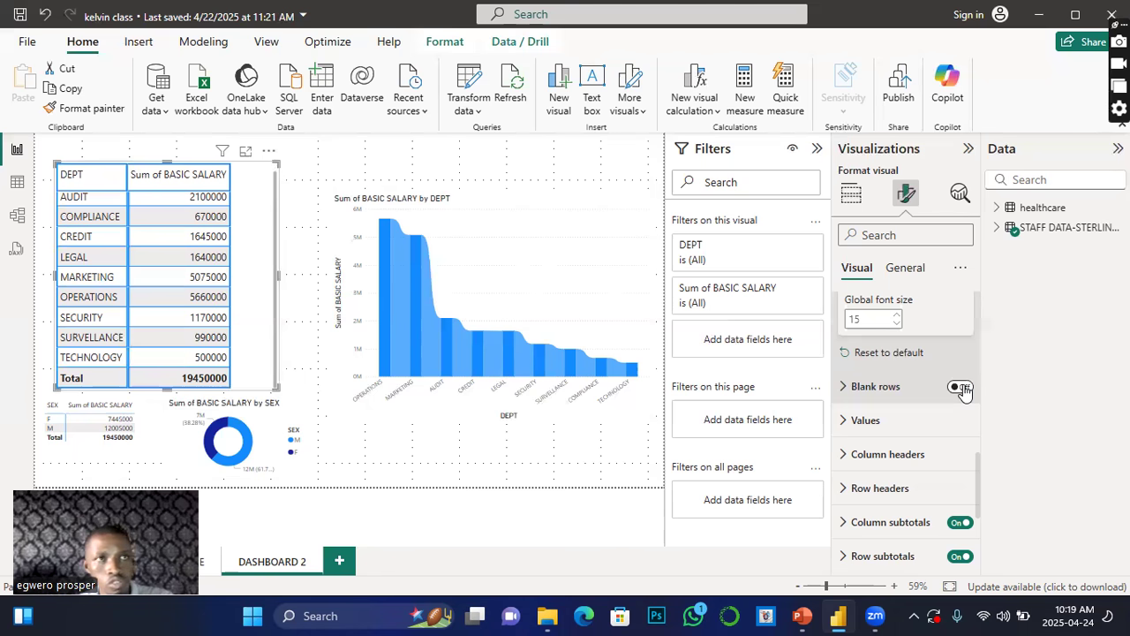
Step: Expand the table's values settings and make the value text bold
{"action": "left_click", "coordinate": [844, 422]}
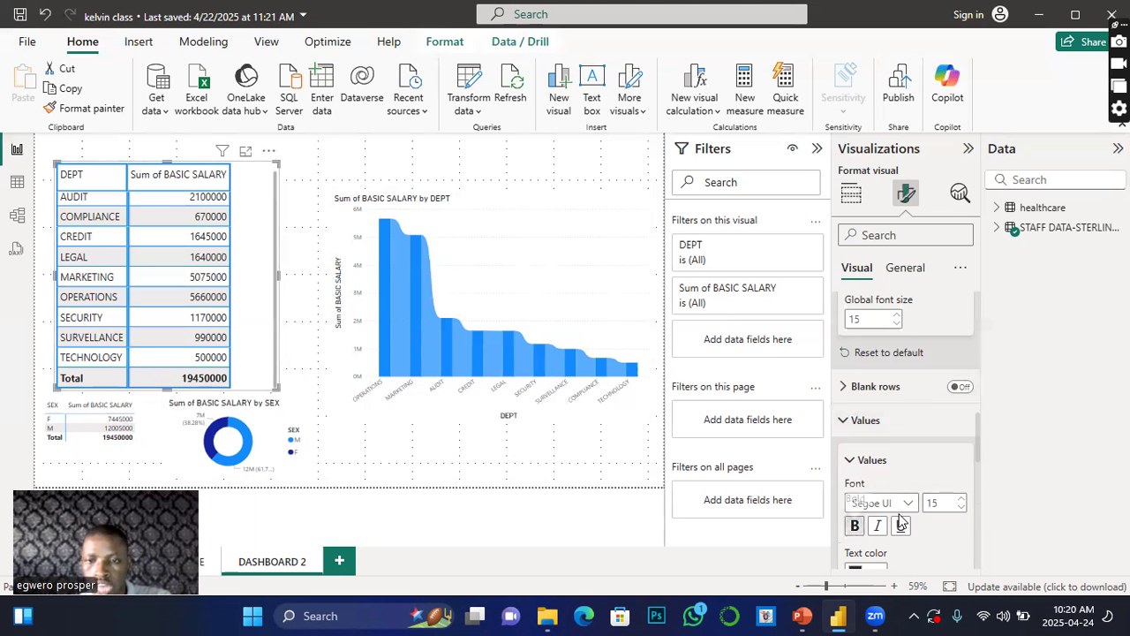
{"action": "left_click", "coordinate": [855, 526]}
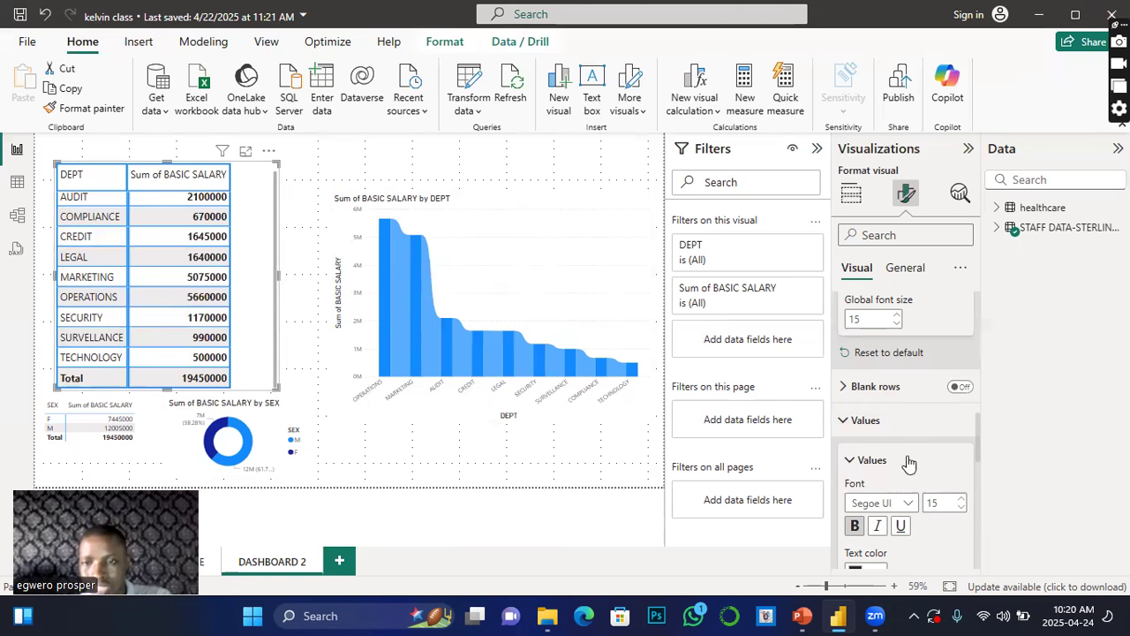
{"action": "scroll", "coordinate": [882, 435], "scroll_direction": "down", "scroll_amount": 2}
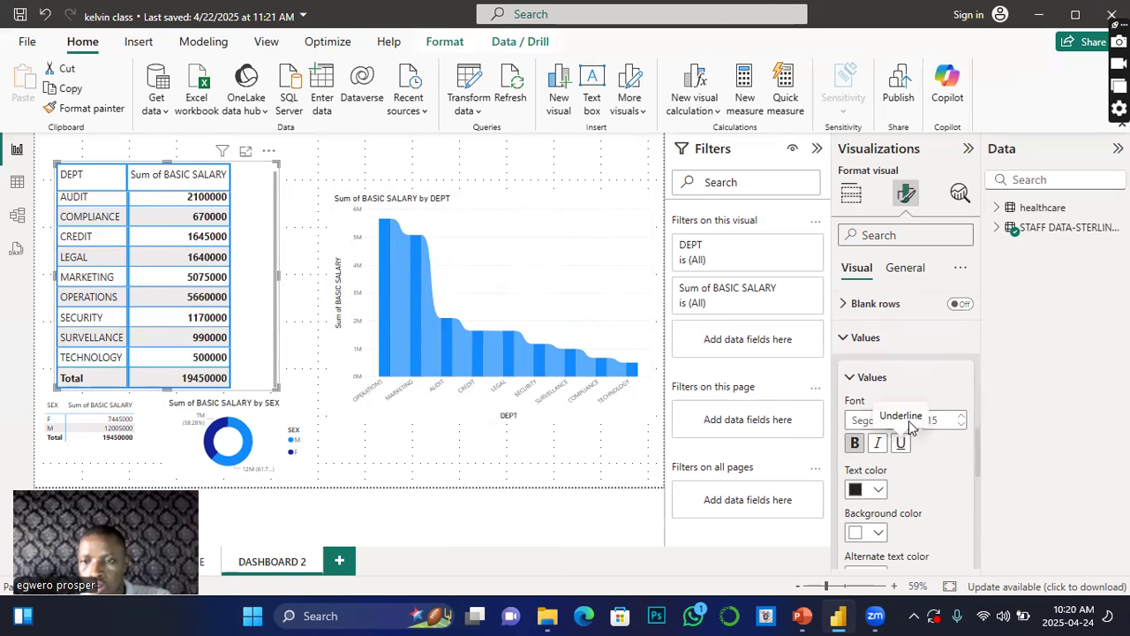
{"action": "left_click", "coordinate": [961, 424]}
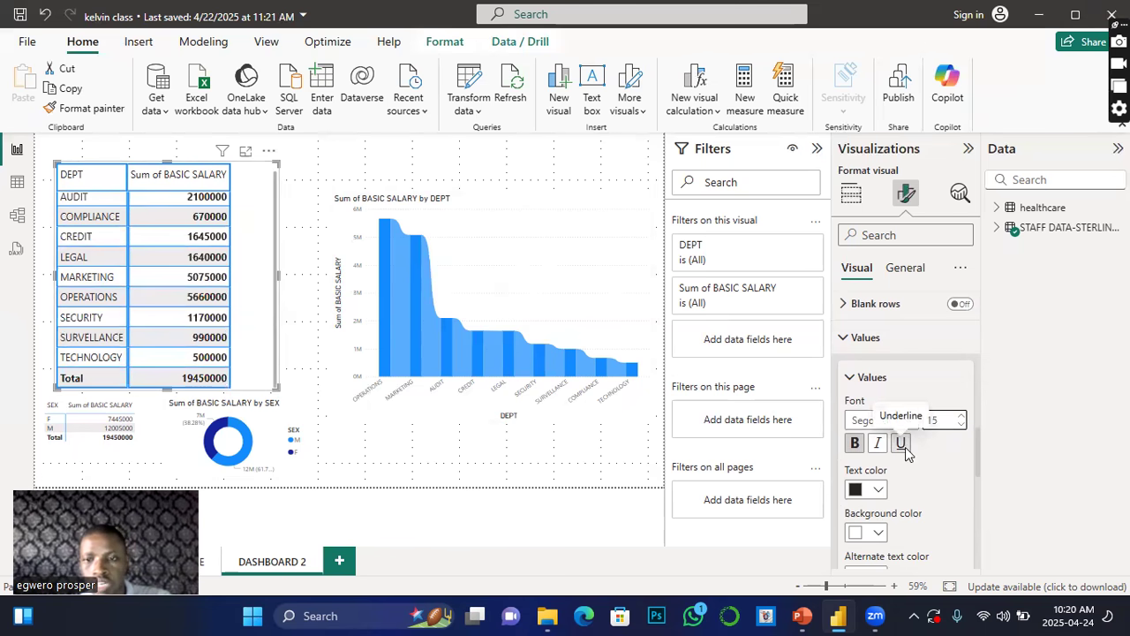
{"action": "scroll", "coordinate": [905, 453], "scroll_direction": "down", "scroll_amount": 2}
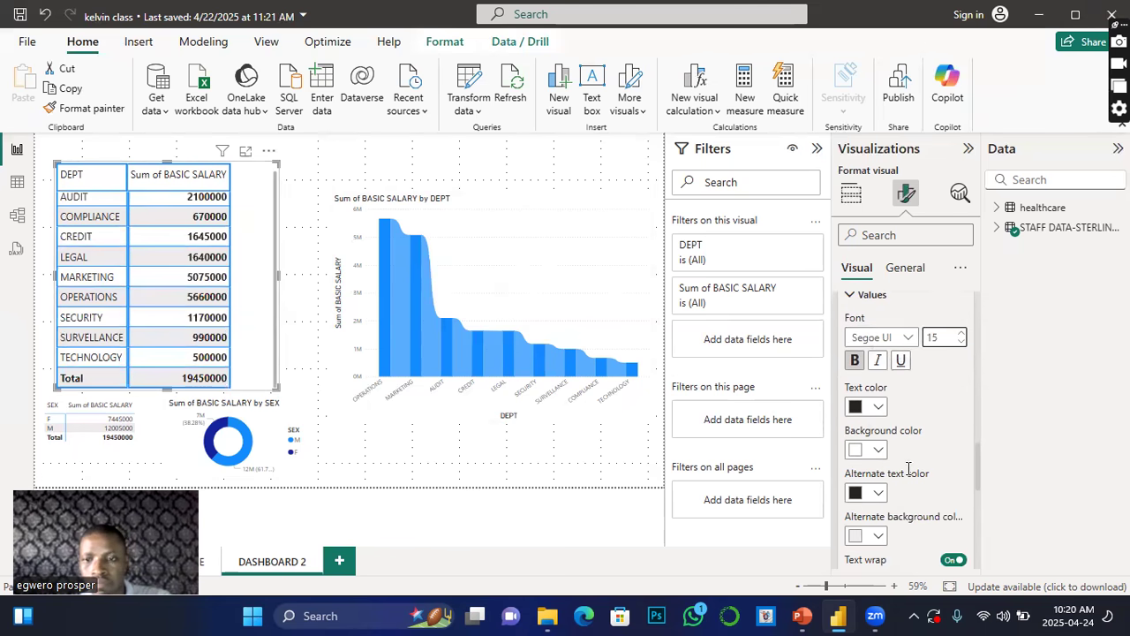
{"action": "left_click", "coordinate": [878, 408]}
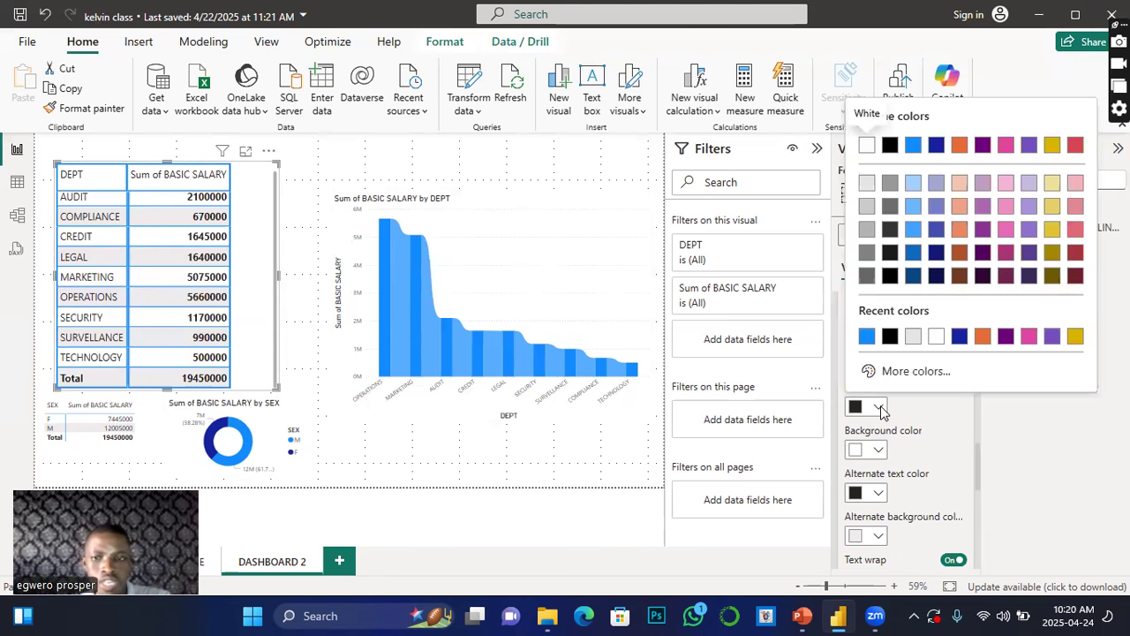
{"action": "left_click", "coordinate": [867, 336]}
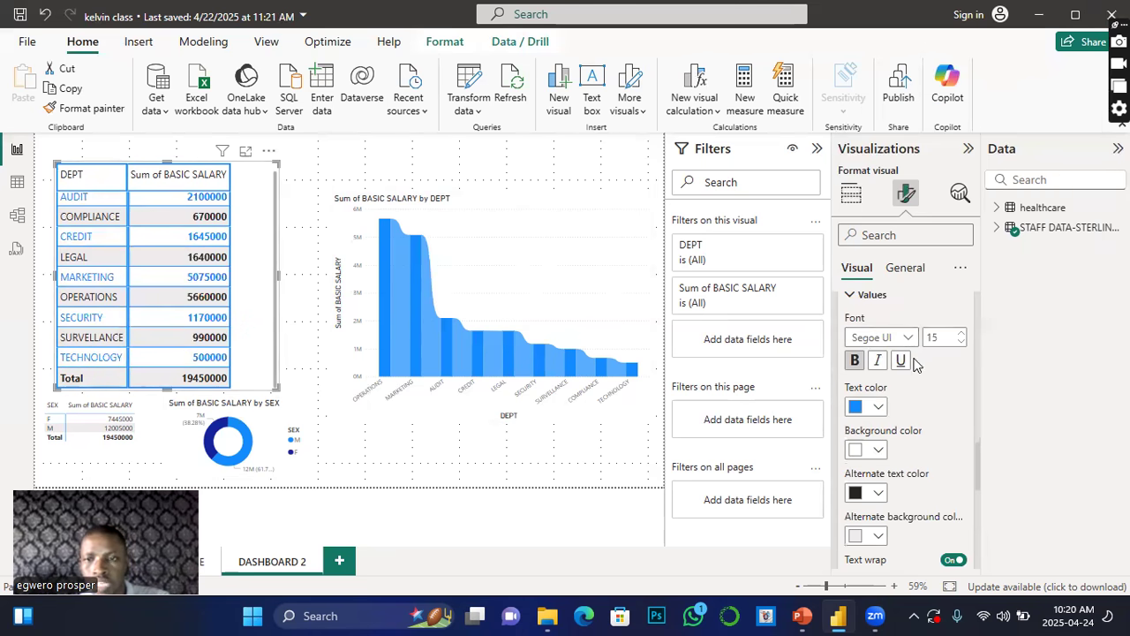
{"action": "left_click", "coordinate": [877, 407]}
{"action": "left_click", "coordinate": [890, 336]}
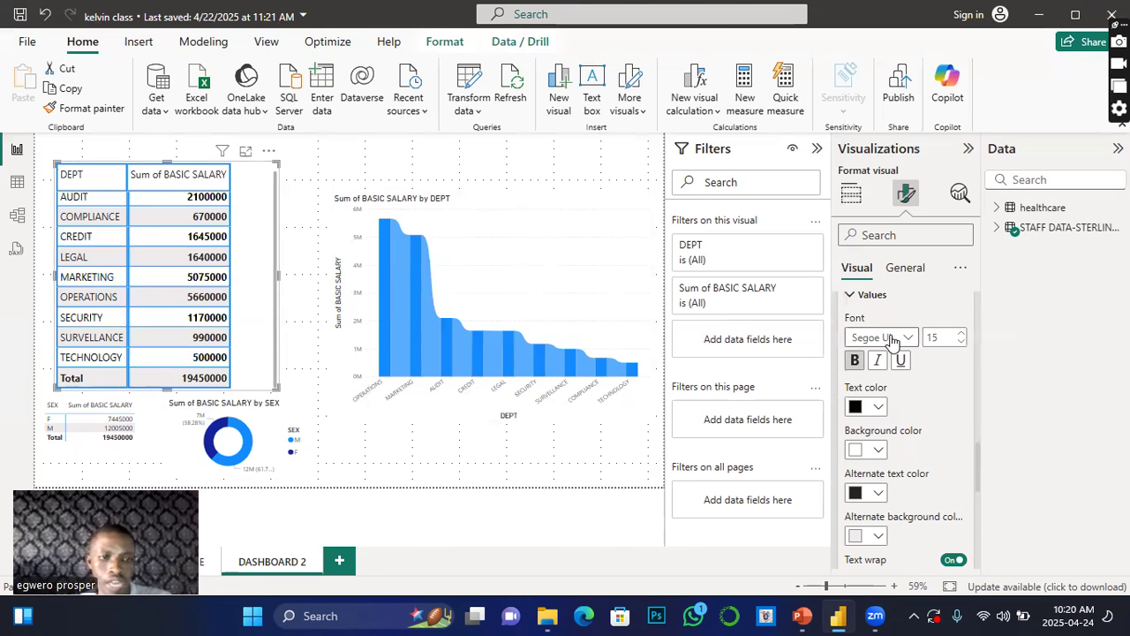
Step: Set the values background colour to blue and the alternate text colour to orange
{"action": "left_click", "coordinate": [883, 451]}
{"action": "left_click", "coordinate": [890, 382]}
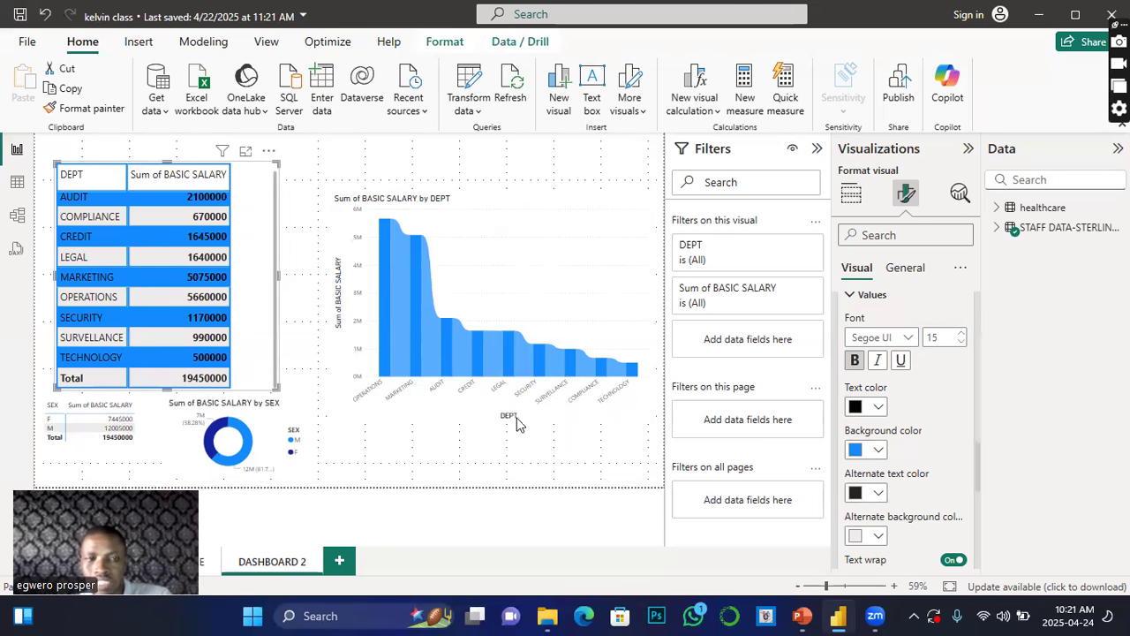
{"action": "left_click", "coordinate": [877, 493]}
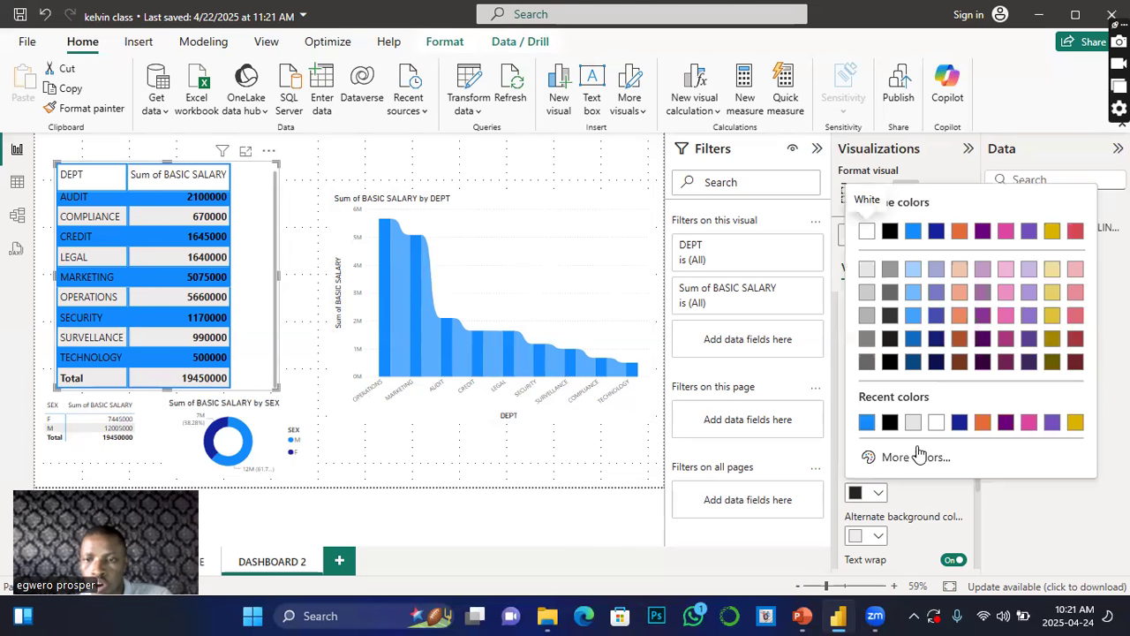
{"action": "left_click", "coordinate": [982, 423]}
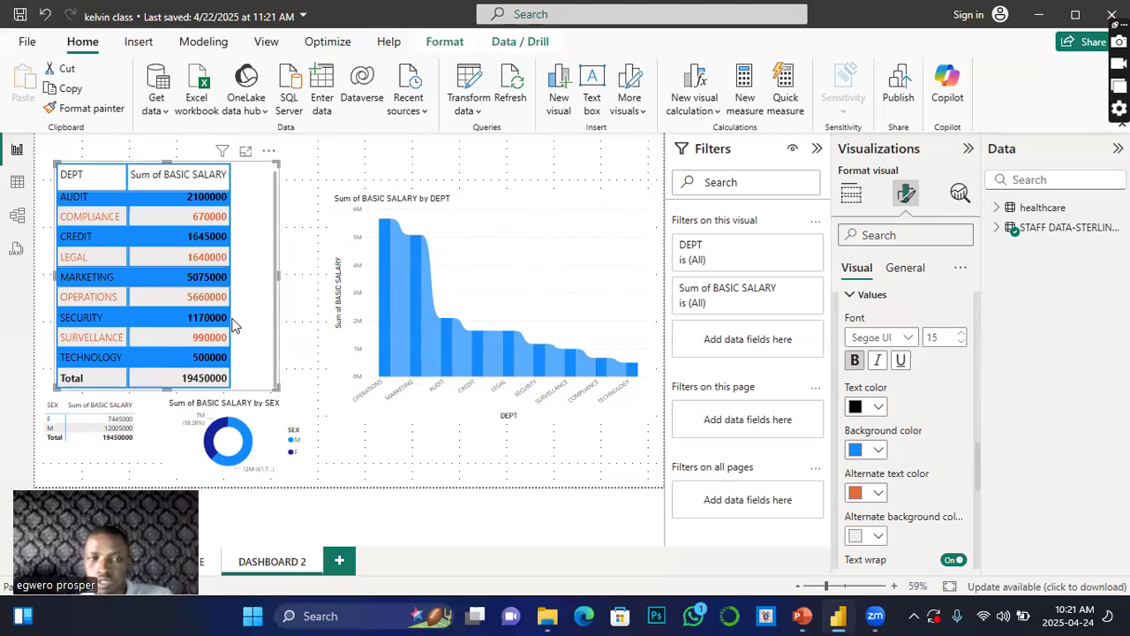
Step: Set the alternate background colour to black and the alternate text colour to white
{"action": "left_click", "coordinate": [879, 537]}
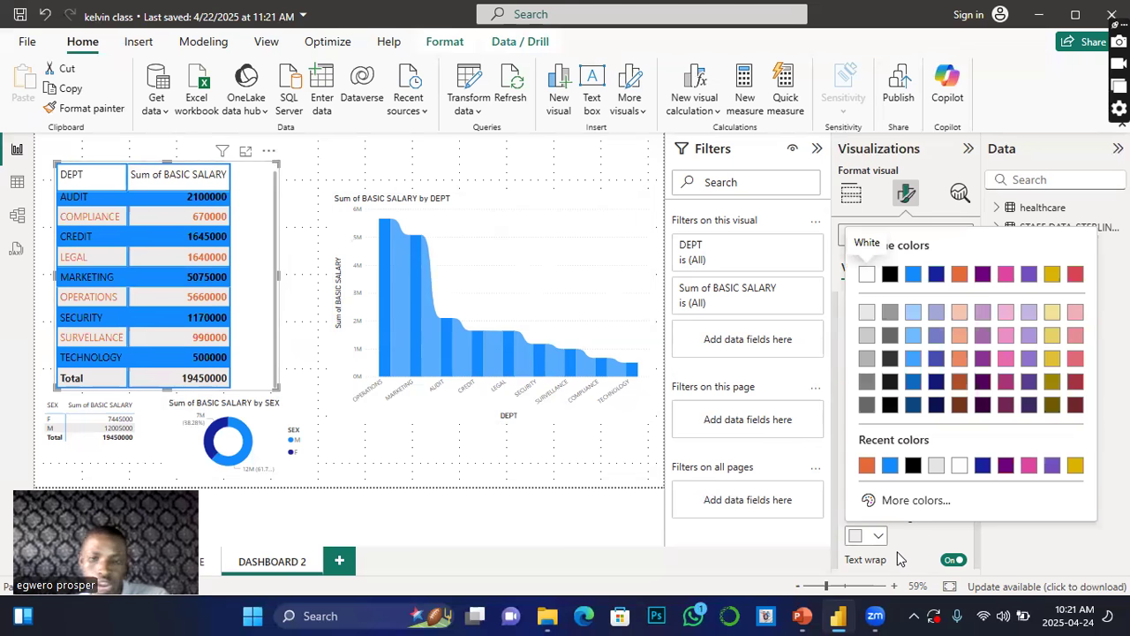
{"action": "left_click", "coordinate": [913, 466]}
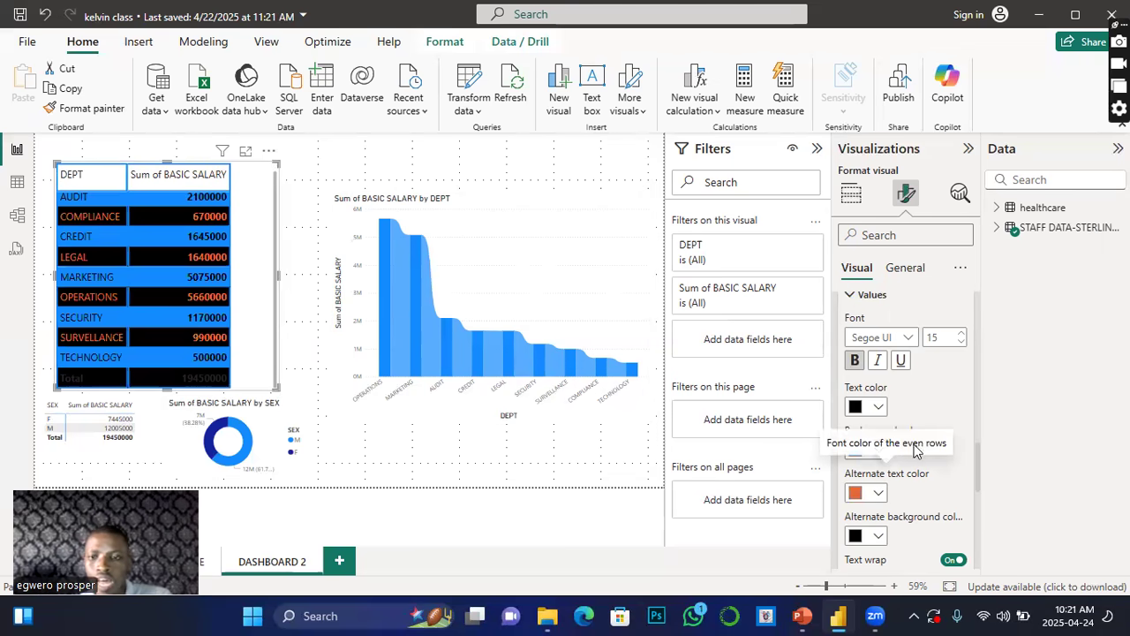
{"action": "left_click", "coordinate": [880, 493]}
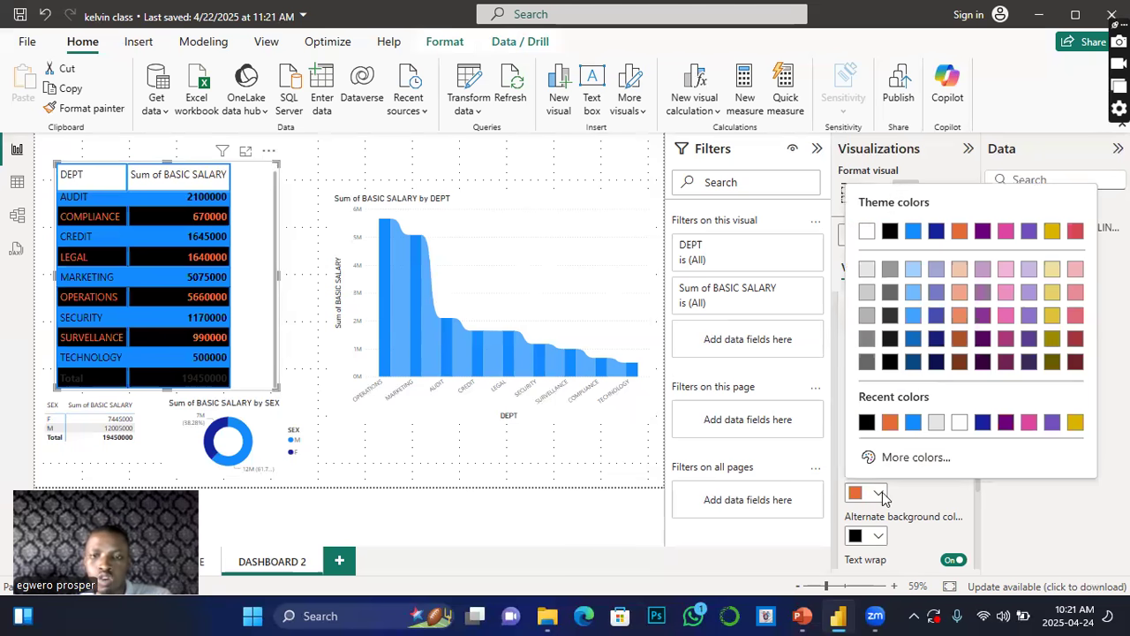
{"action": "left_click", "coordinate": [865, 231]}
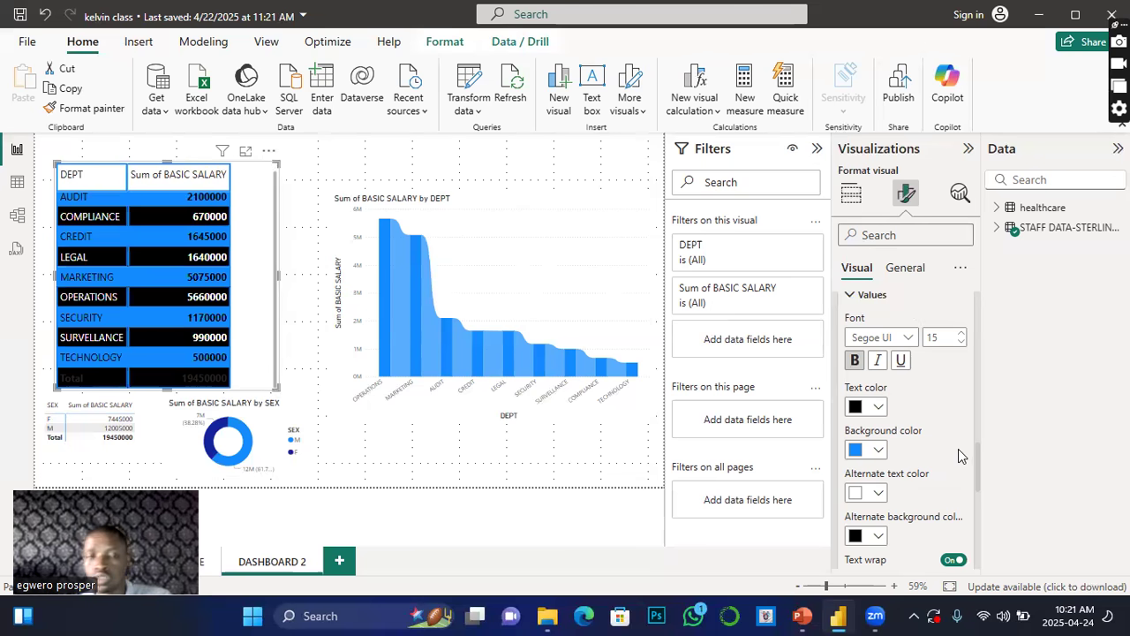
Step: Expand the column header text settings and set the header text colour to blue
{"action": "scroll", "coordinate": [883, 499], "scroll_direction": "down", "scroll_amount": 2}
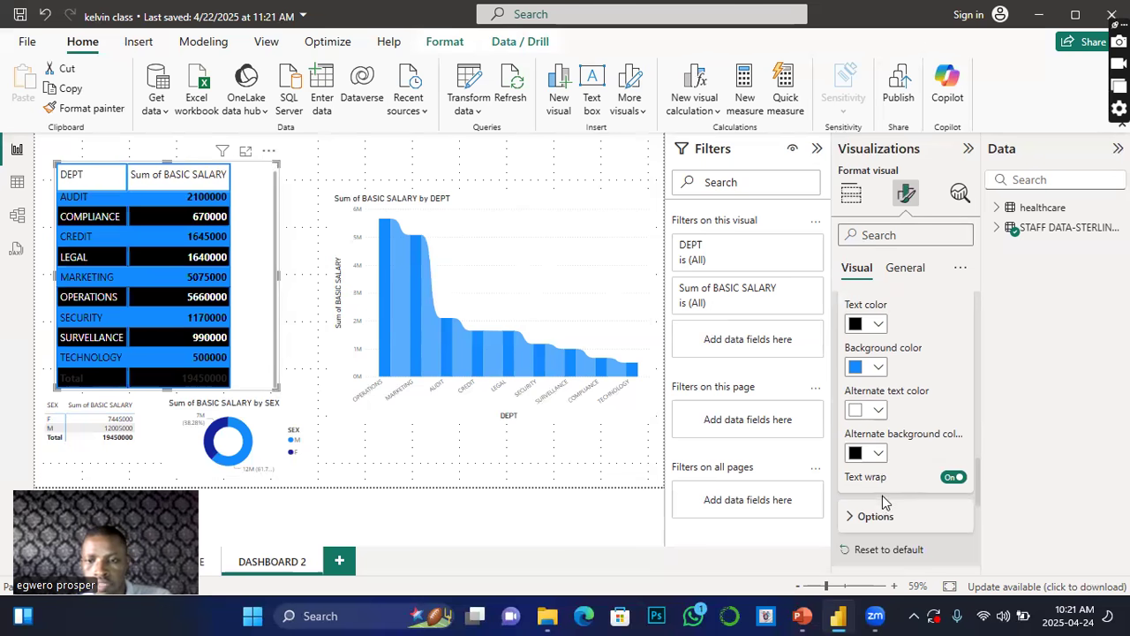
{"action": "scroll", "coordinate": [883, 503], "scroll_direction": "down", "scroll_amount": 2}
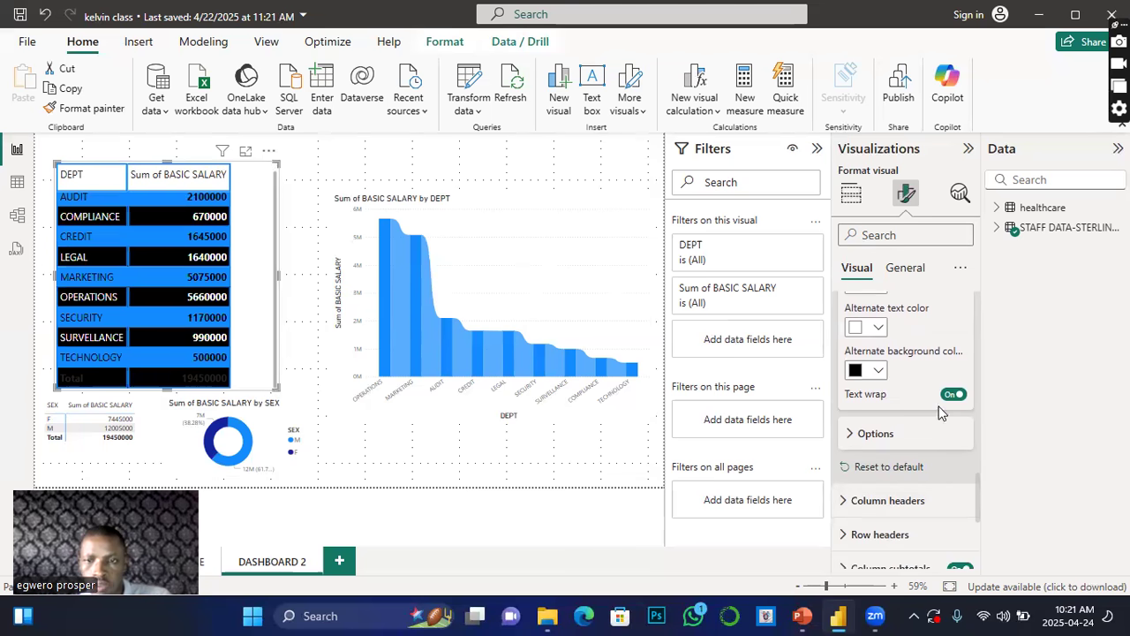
{"action": "left_click", "coordinate": [857, 437]}
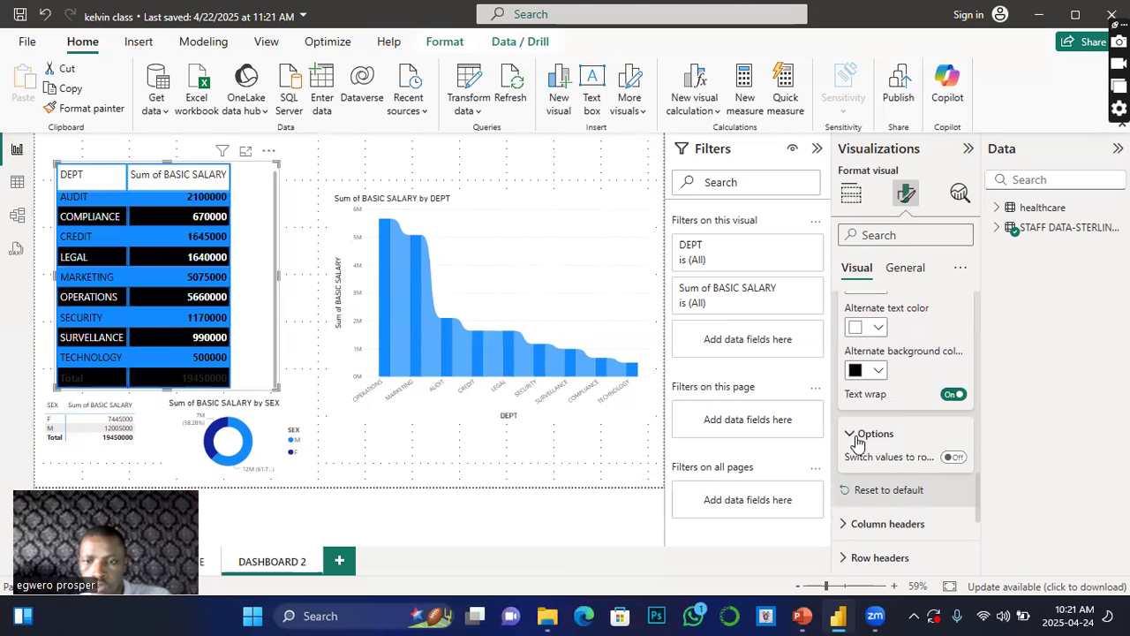
{"action": "scroll", "coordinate": [936, 560], "scroll_direction": "down", "scroll_amount": 2}
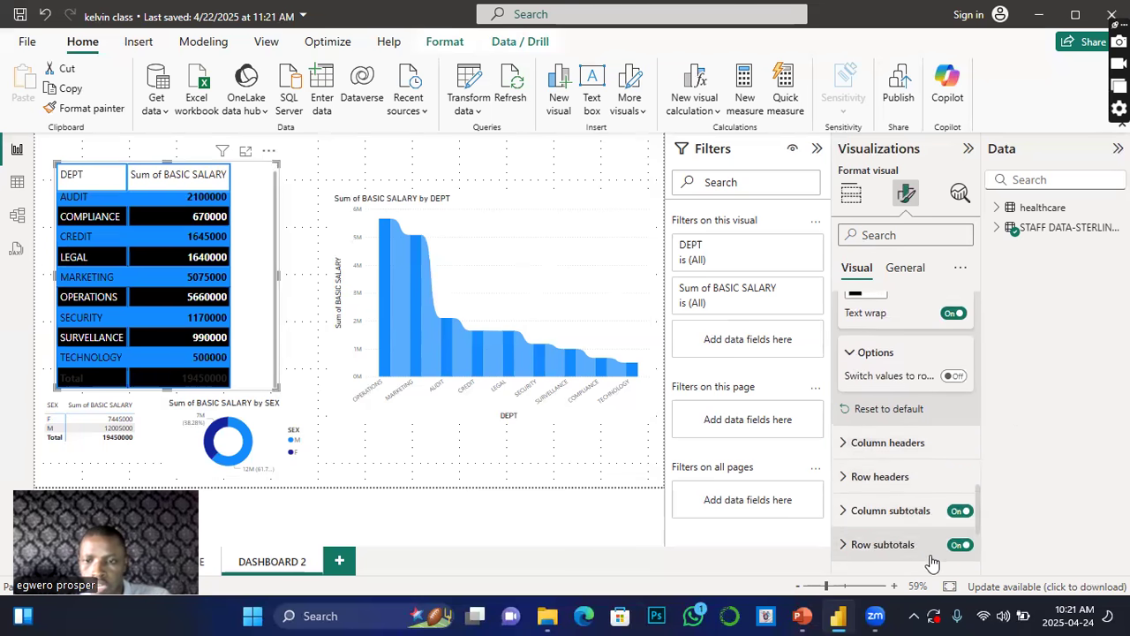
{"action": "left_click", "coordinate": [849, 444]}
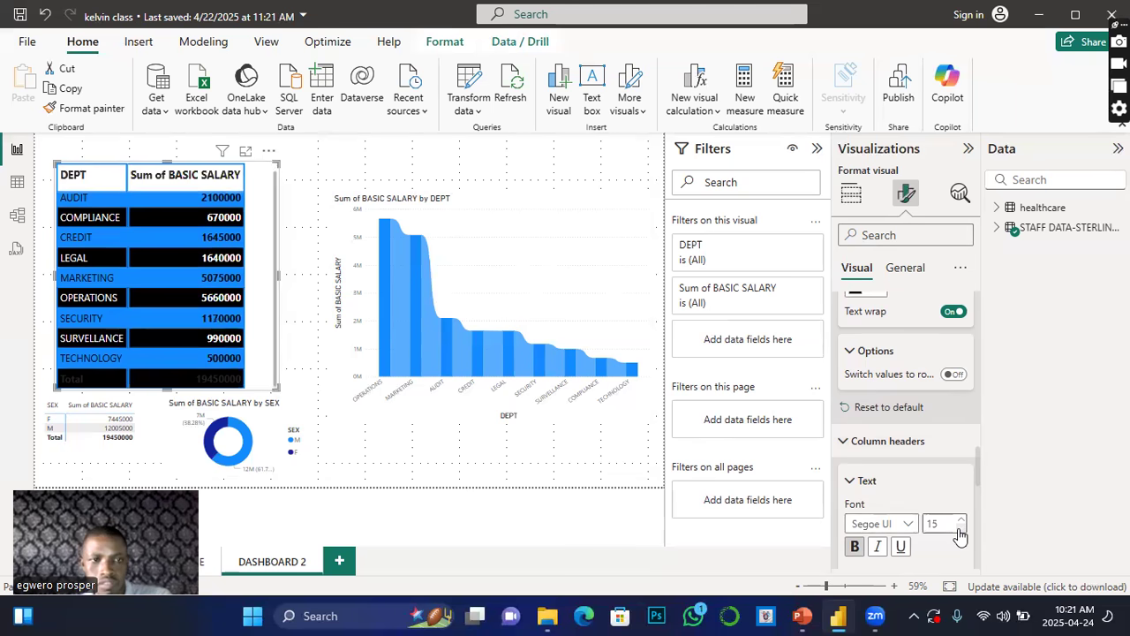
{"action": "scroll", "coordinate": [960, 535], "scroll_direction": "down", "scroll_amount": 3}
{"action": "left_click", "coordinate": [879, 429]}
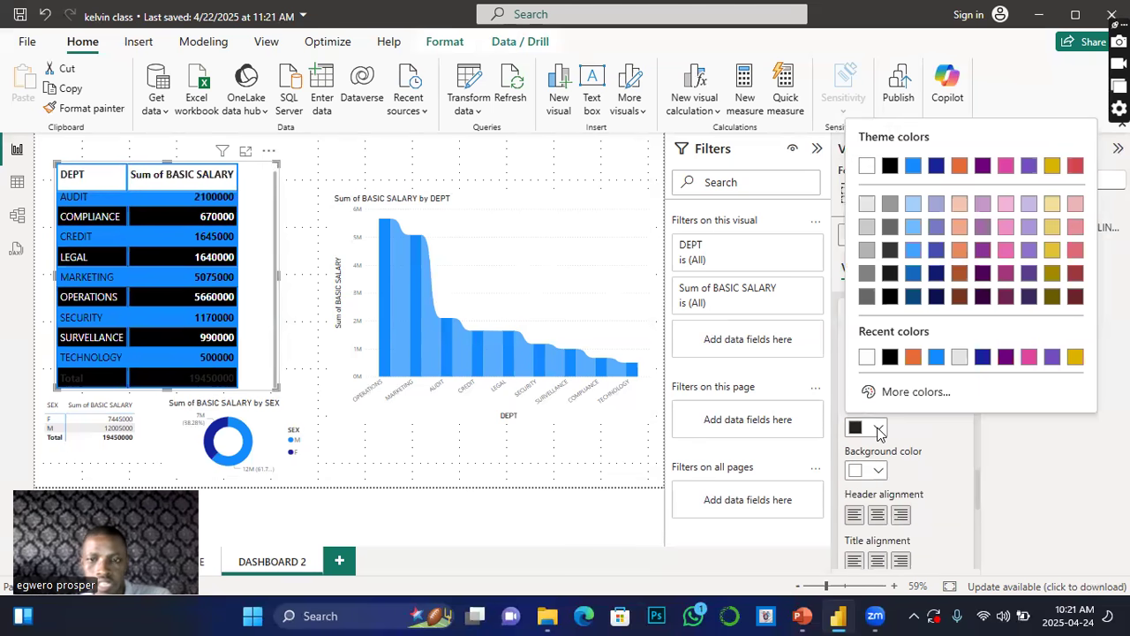
{"action": "left_click", "coordinate": [913, 357]}
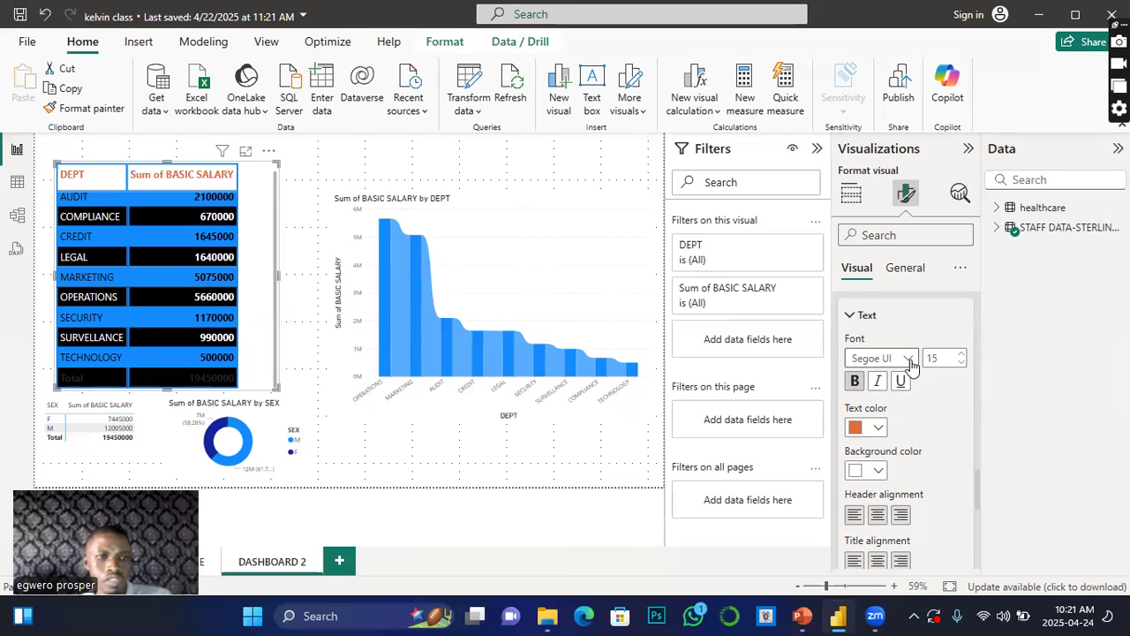
{"action": "left_click", "coordinate": [878, 427]}
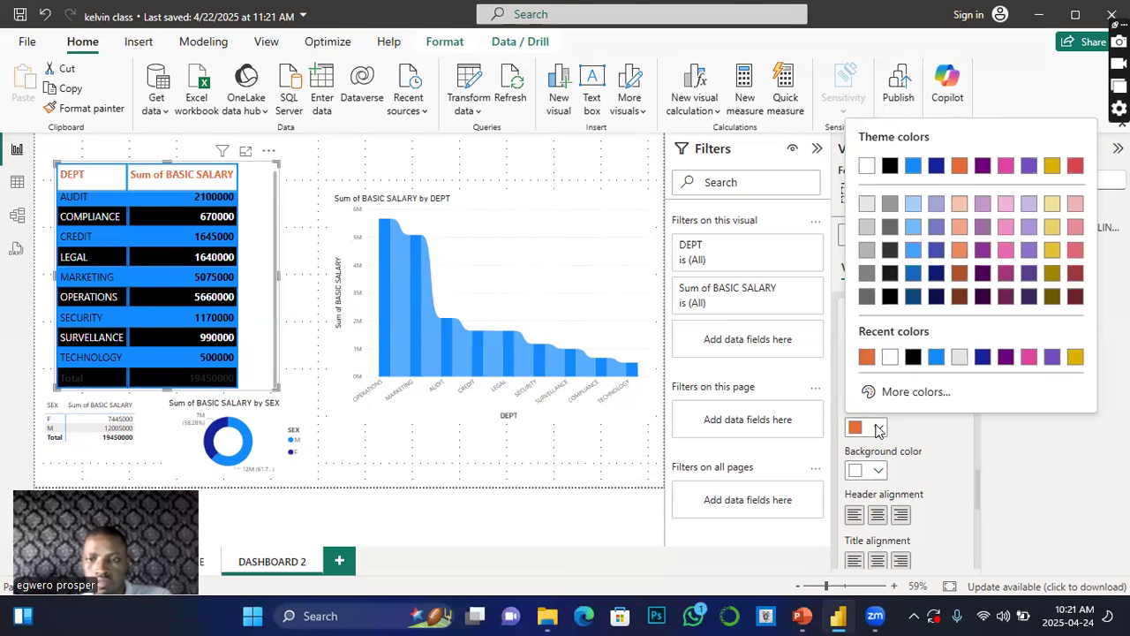
{"action": "left_click", "coordinate": [936, 356]}
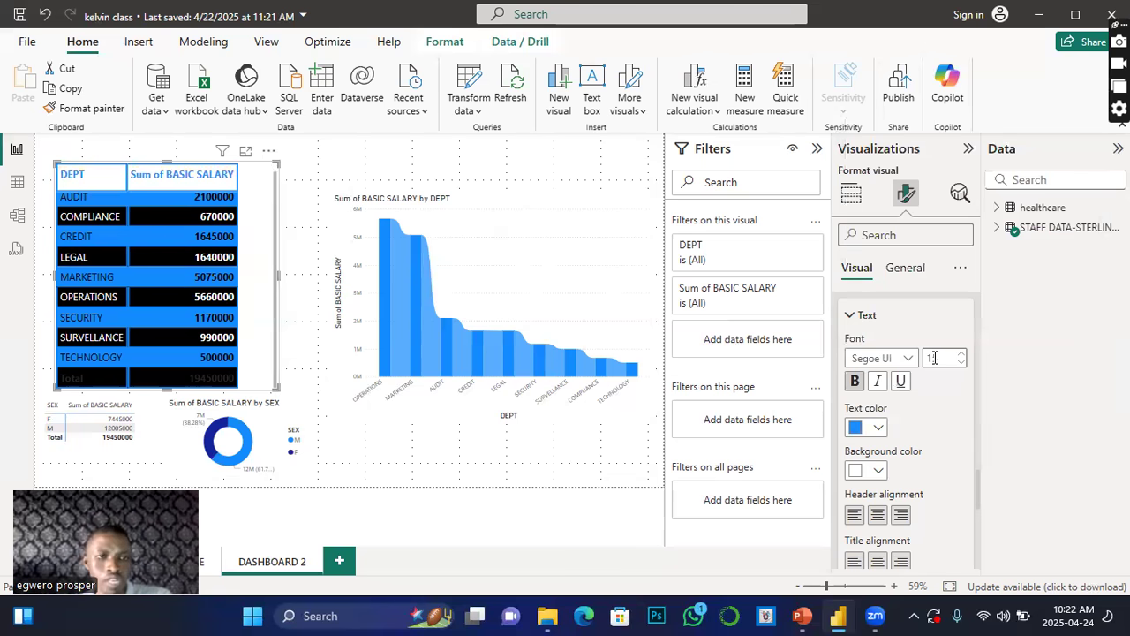
Step: Set the column header background colour to black
{"action": "left_click", "coordinate": [878, 471]}
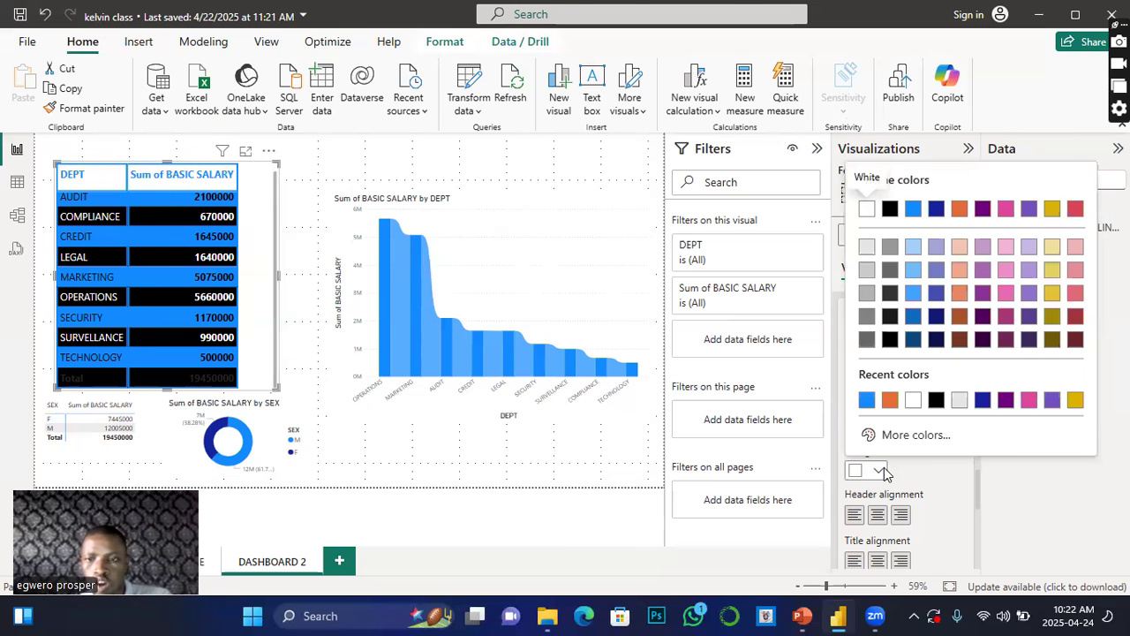
{"action": "left_click", "coordinate": [878, 471]}
{"action": "left_click", "coordinate": [876, 472]}
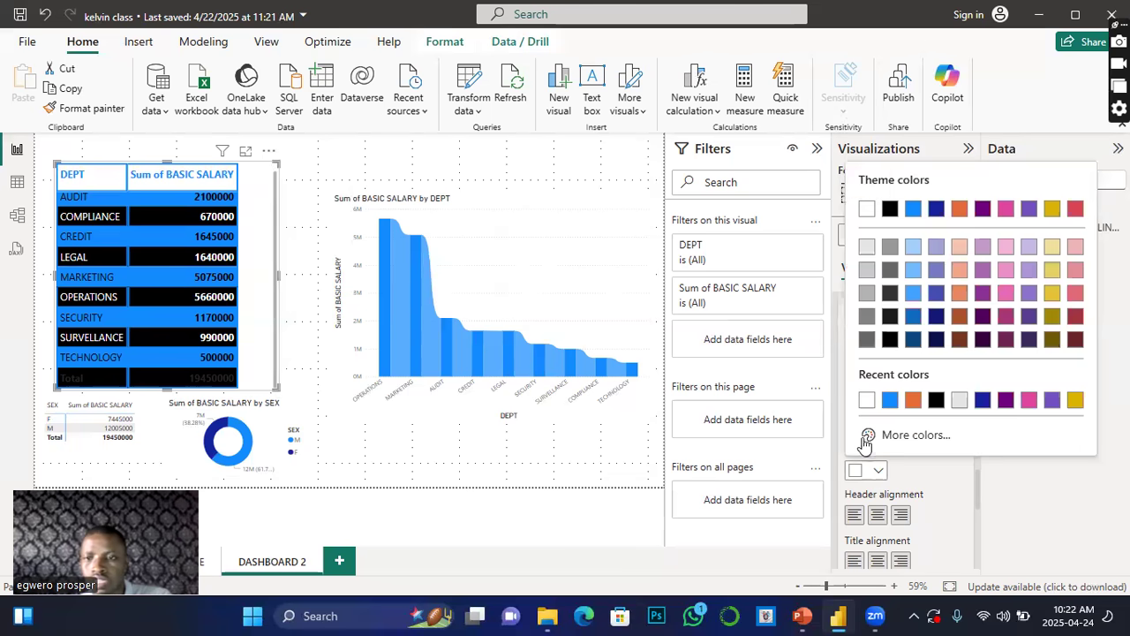
{"action": "left_click", "coordinate": [890, 209]}
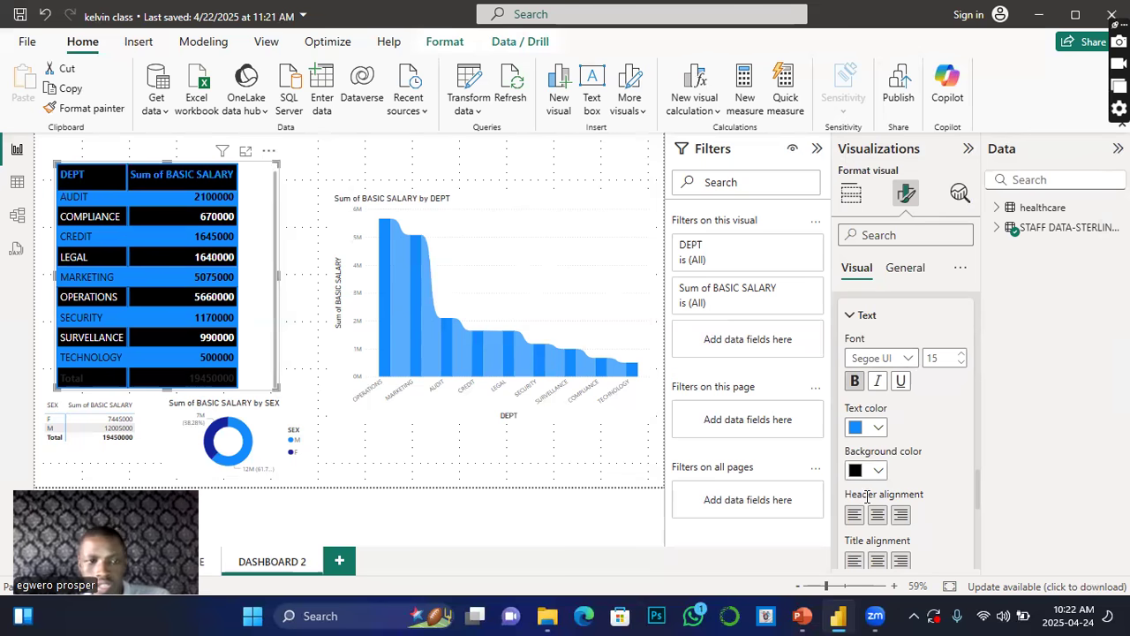
Step: Set the column header title alignment to centre and the header alignment to left
{"action": "scroll", "coordinate": [887, 508], "scroll_direction": "down", "scroll_amount": 2}
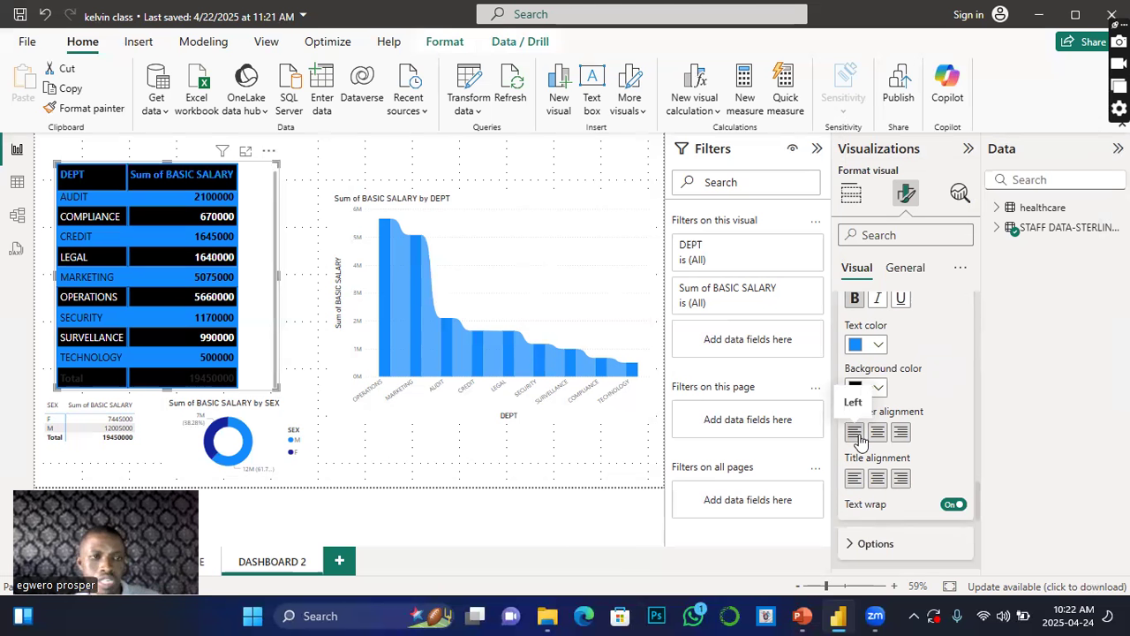
{"action": "left_click", "coordinate": [876, 435]}
{"action": "left_click", "coordinate": [854, 432]}
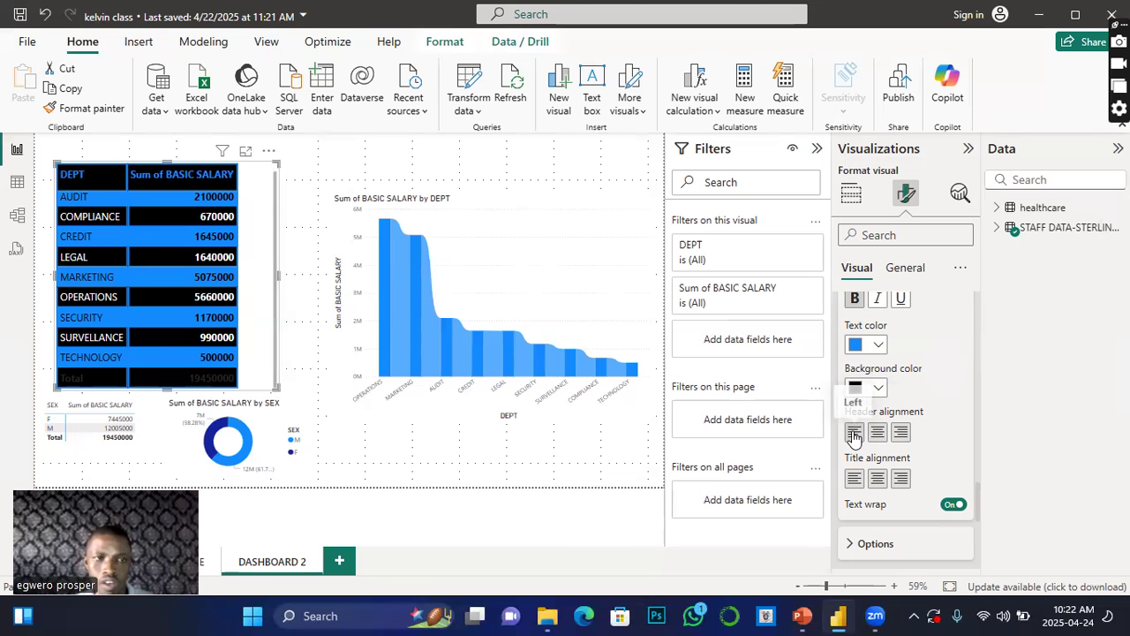
{"action": "left_click", "coordinate": [878, 478]}
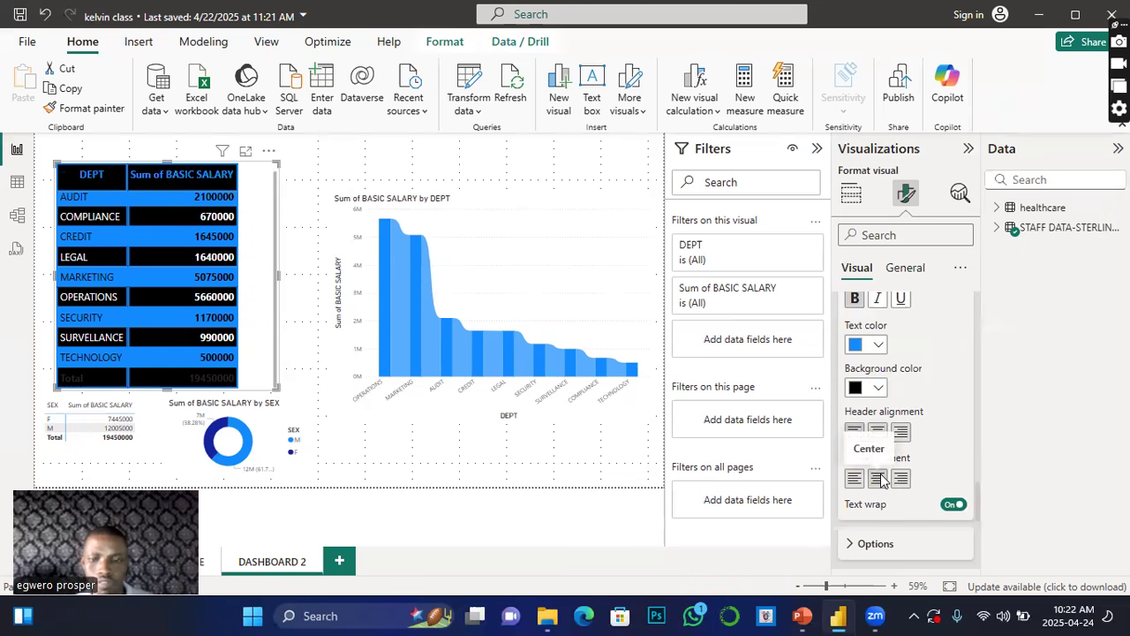
{"action": "left_click", "coordinate": [854, 433]}
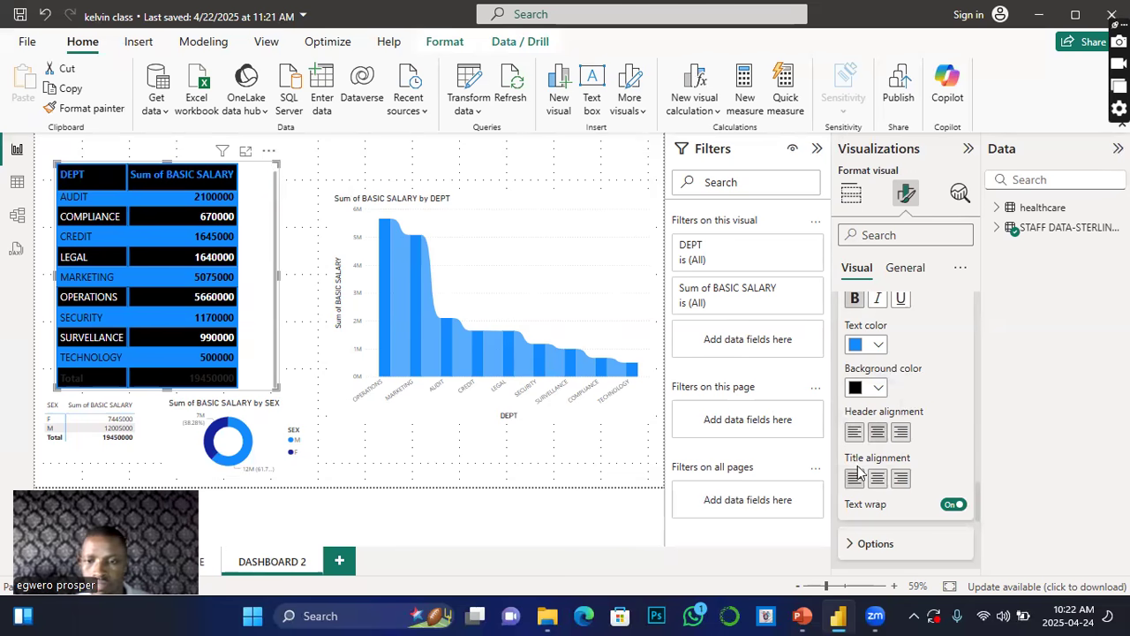
Step: Expand the row headers text settings, make the text bold and set its colour to white
{"action": "scroll", "coordinate": [858, 472], "scroll_direction": "down", "scroll_amount": 3}
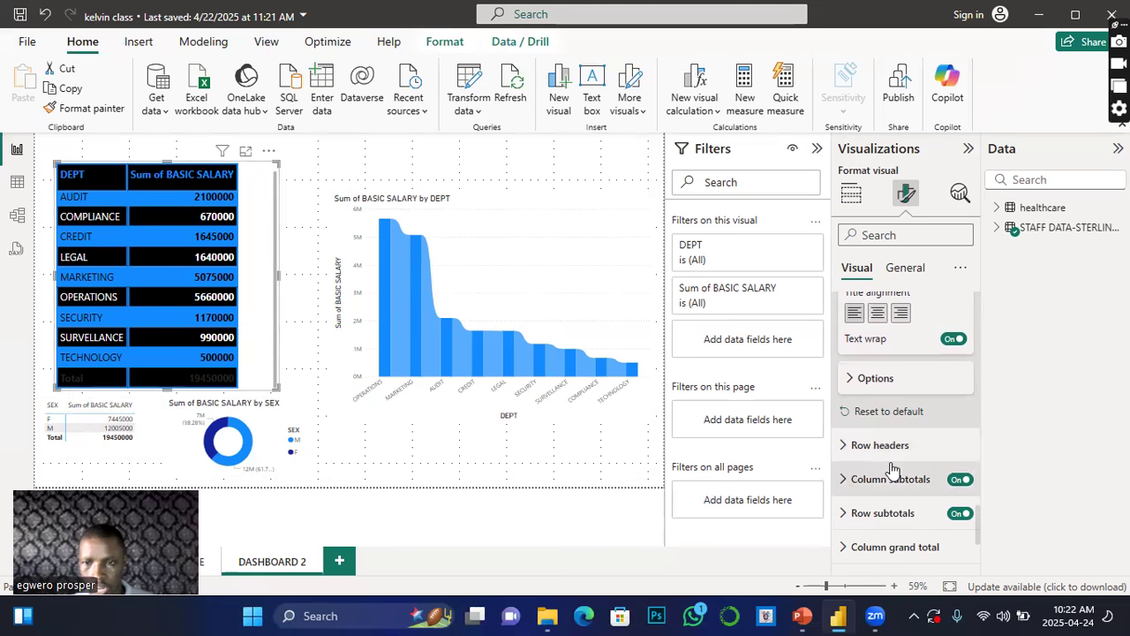
{"action": "left_click", "coordinate": [844, 447]}
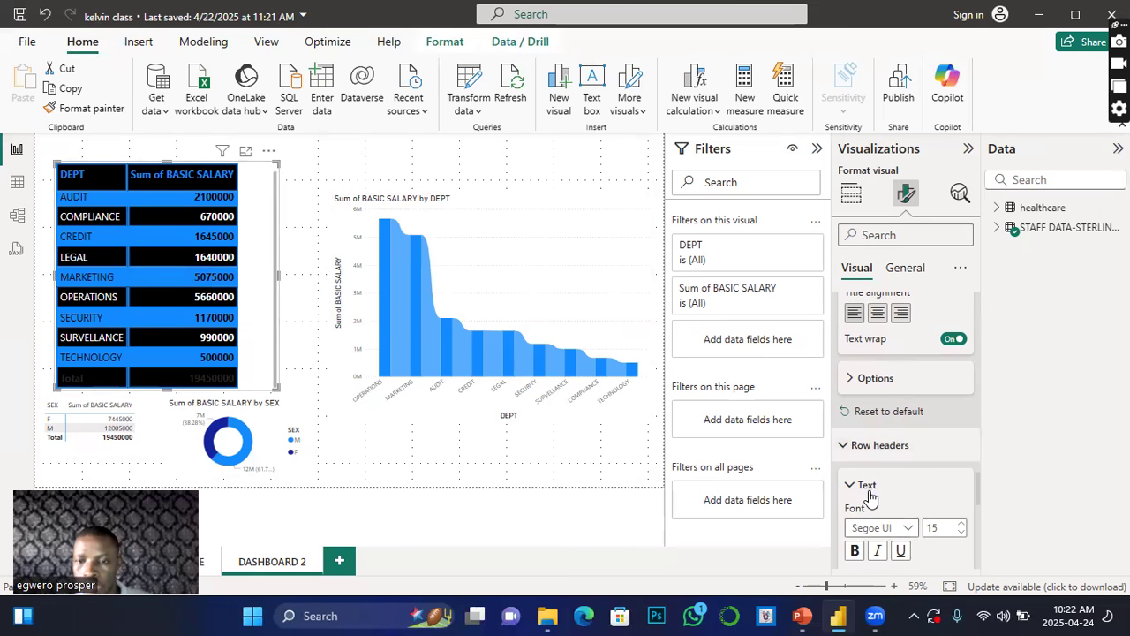
{"action": "left_click", "coordinate": [855, 550]}
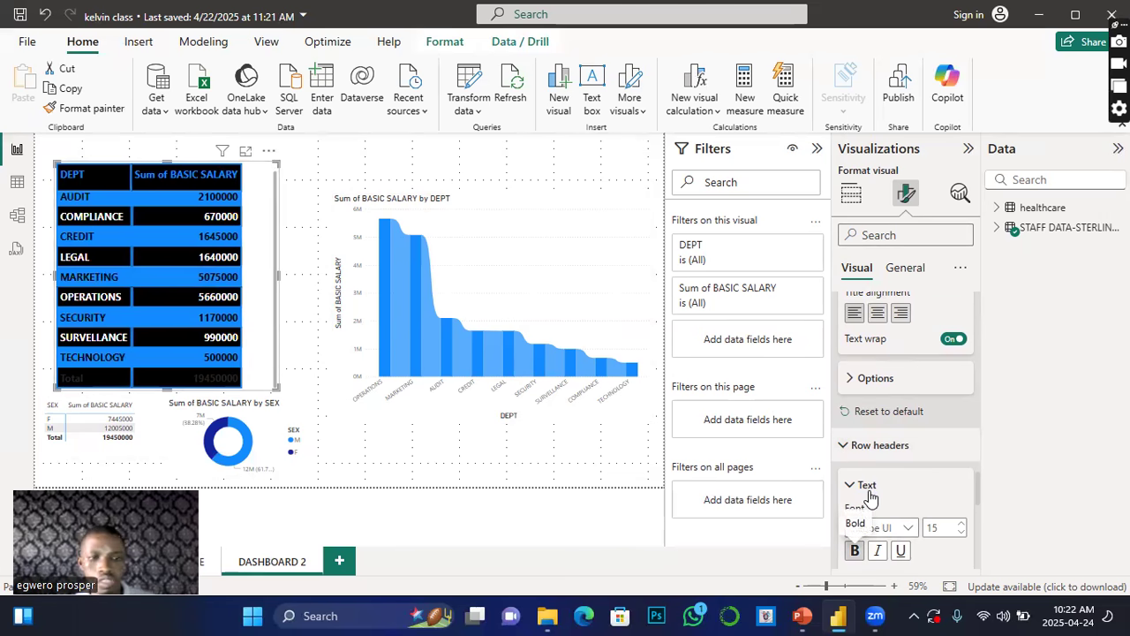
{"action": "scroll", "coordinate": [945, 545], "scroll_direction": "down", "scroll_amount": 1}
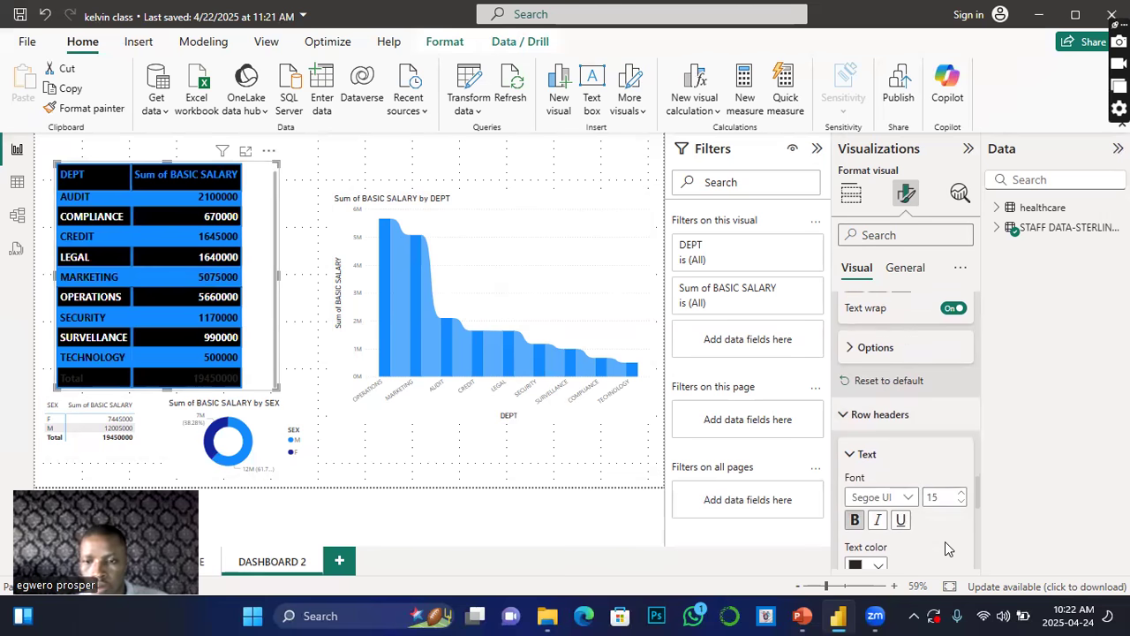
{"action": "scroll", "coordinate": [936, 546], "scroll_direction": "down", "scroll_amount": 1}
{"action": "left_click", "coordinate": [877, 514]}
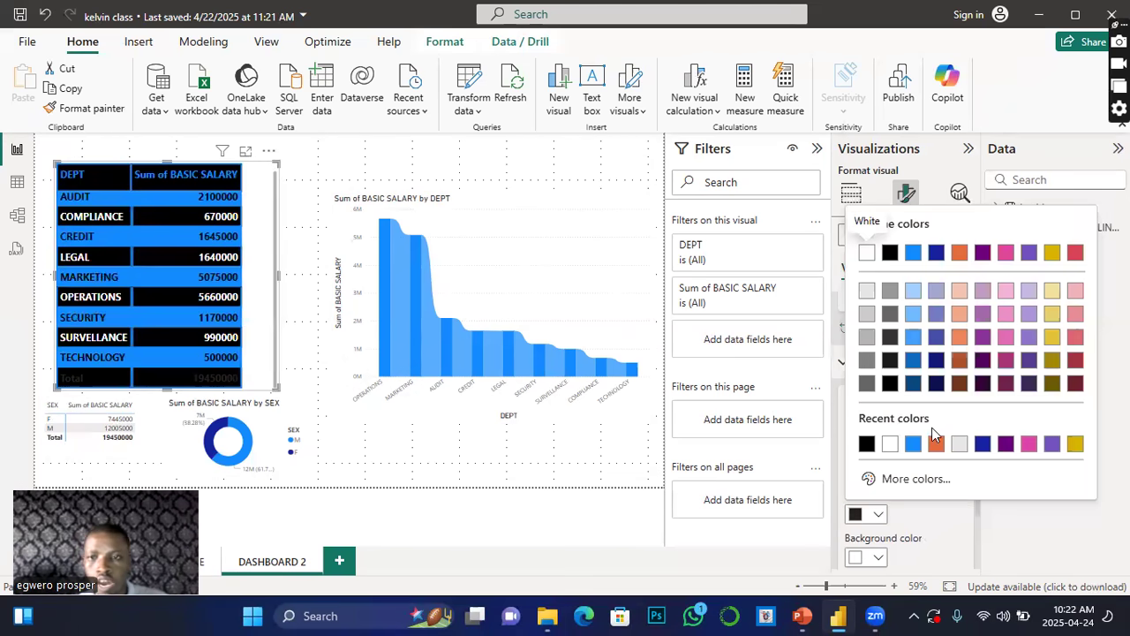
{"action": "left_click", "coordinate": [865, 256]}
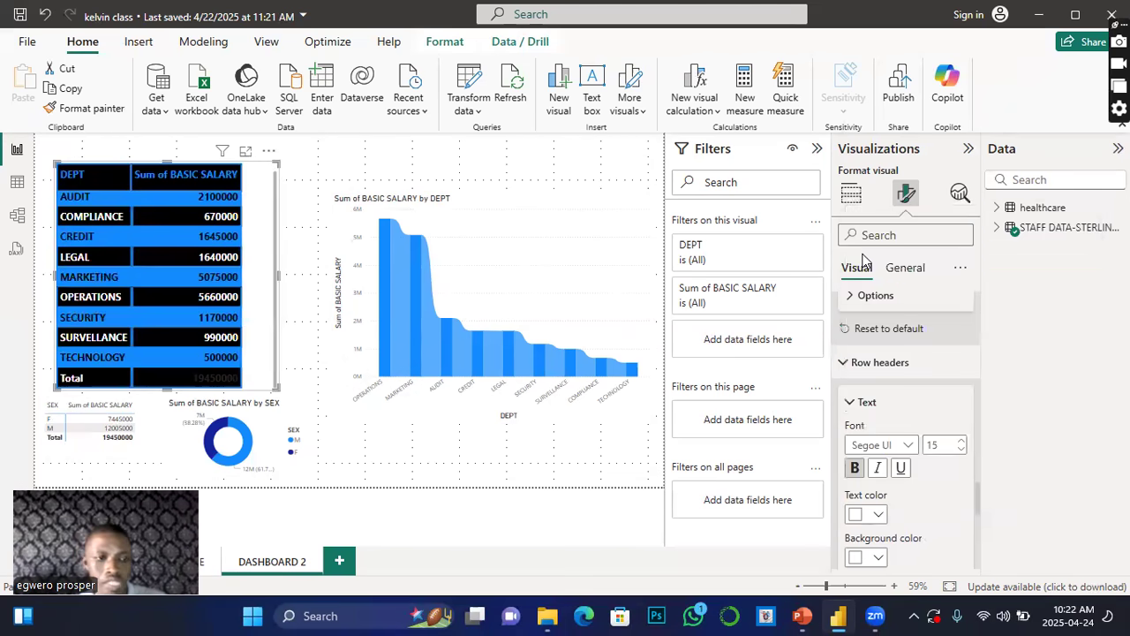
Step: Expand the column subtotals values settings and set the subtotal text colour to white
{"action": "scroll", "coordinate": [882, 494], "scroll_direction": "down", "scroll_amount": 2}
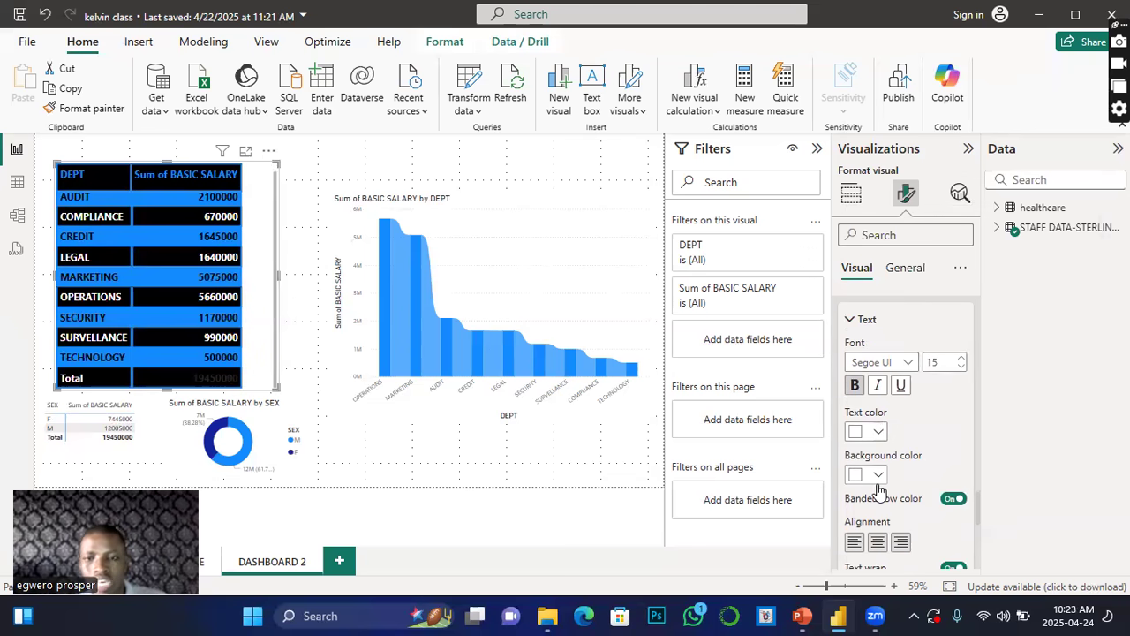
{"action": "scroll", "coordinate": [878, 490], "scroll_direction": "down", "scroll_amount": 4}
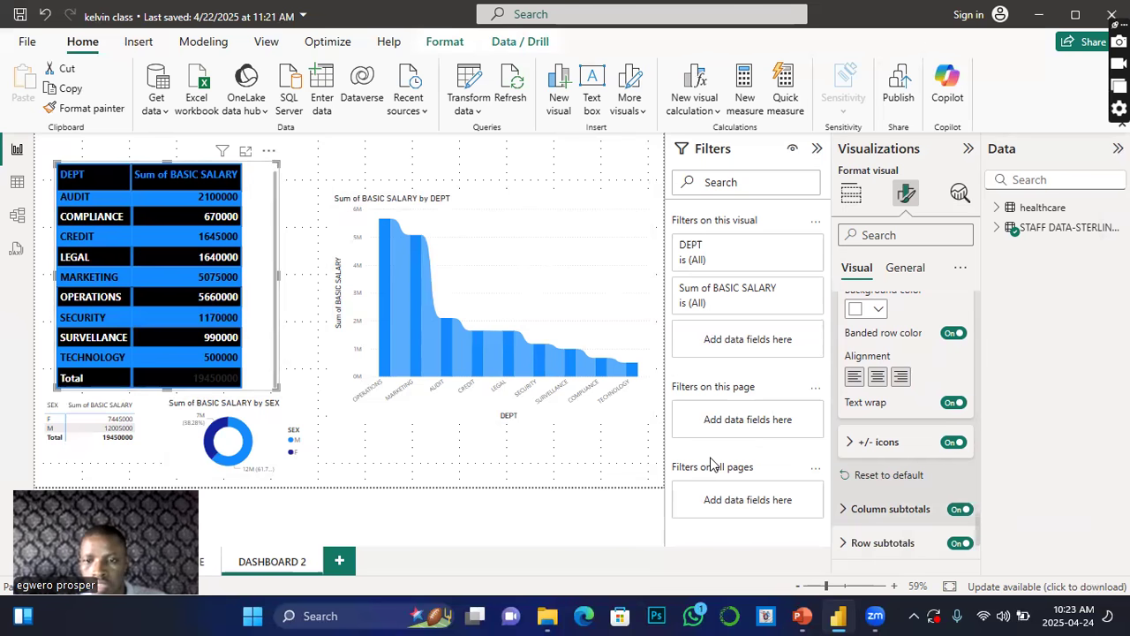
{"action": "left_click", "coordinate": [864, 505]}
{"action": "scroll", "coordinate": [864, 506], "scroll_direction": "down", "scroll_amount": 2}
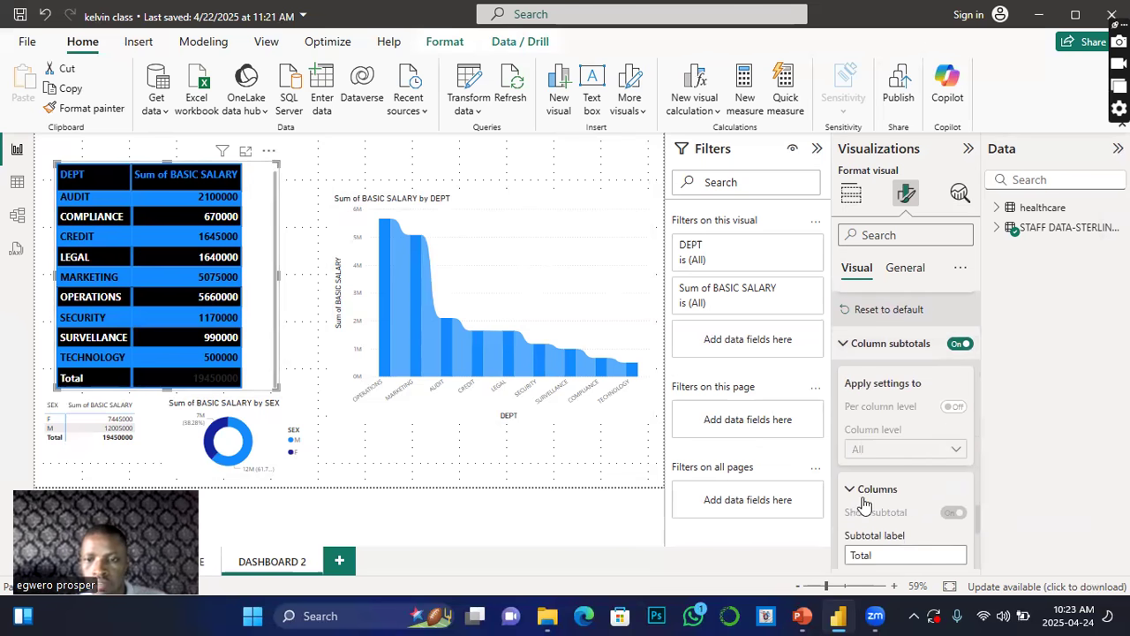
{"action": "scroll", "coordinate": [908, 500], "scroll_direction": "down", "scroll_amount": 1}
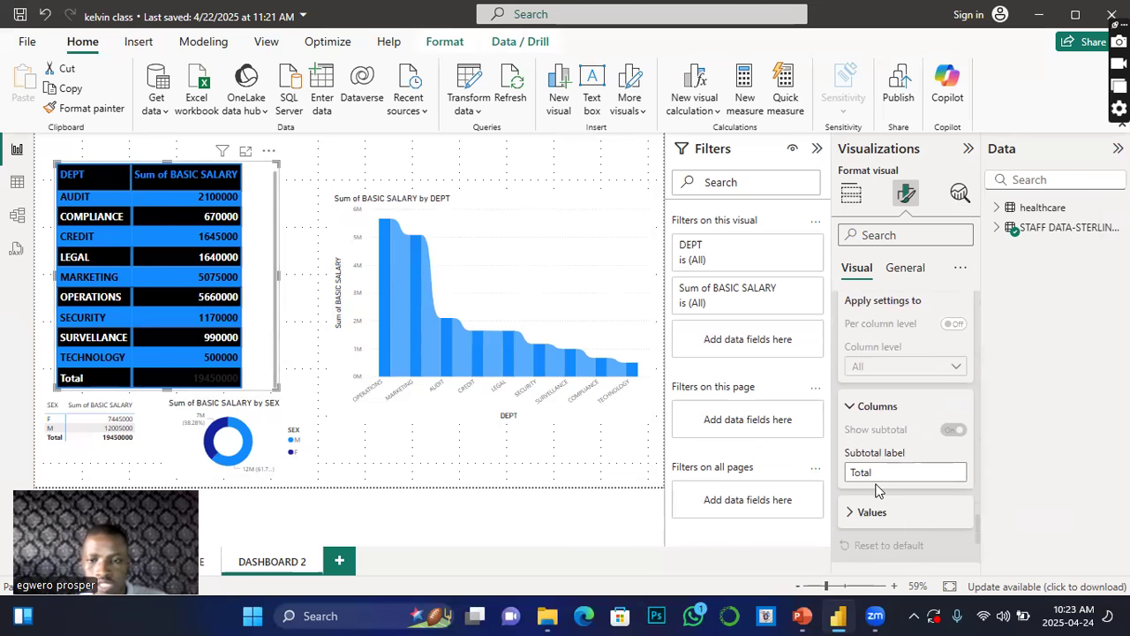
{"action": "scroll", "coordinate": [861, 468], "scroll_direction": "down", "scroll_amount": 2}
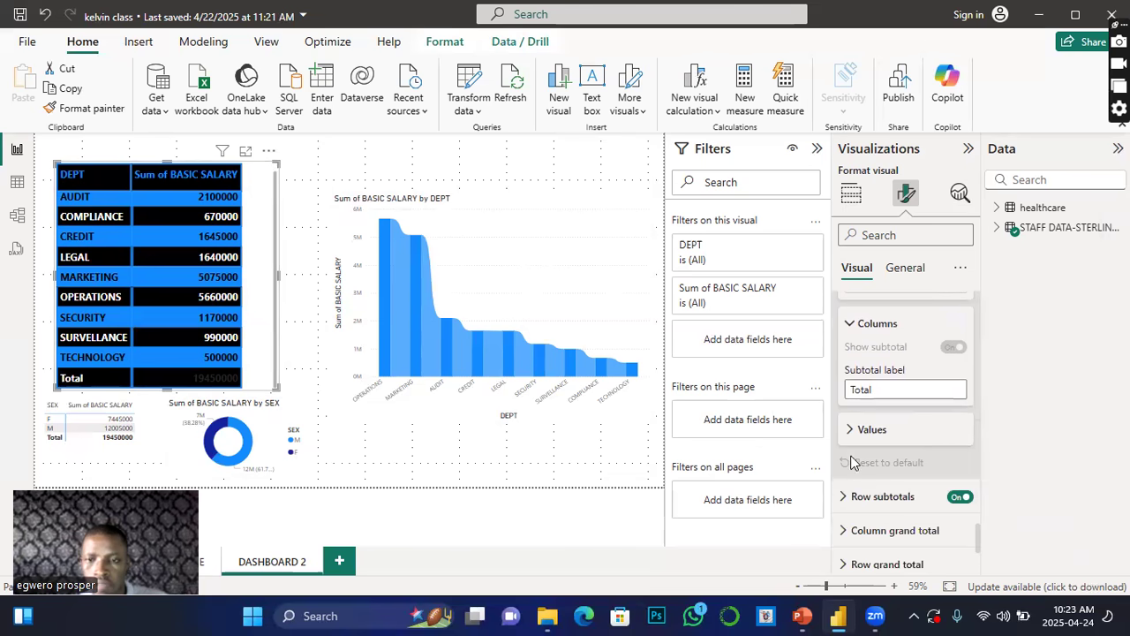
{"action": "left_click", "coordinate": [850, 430]}
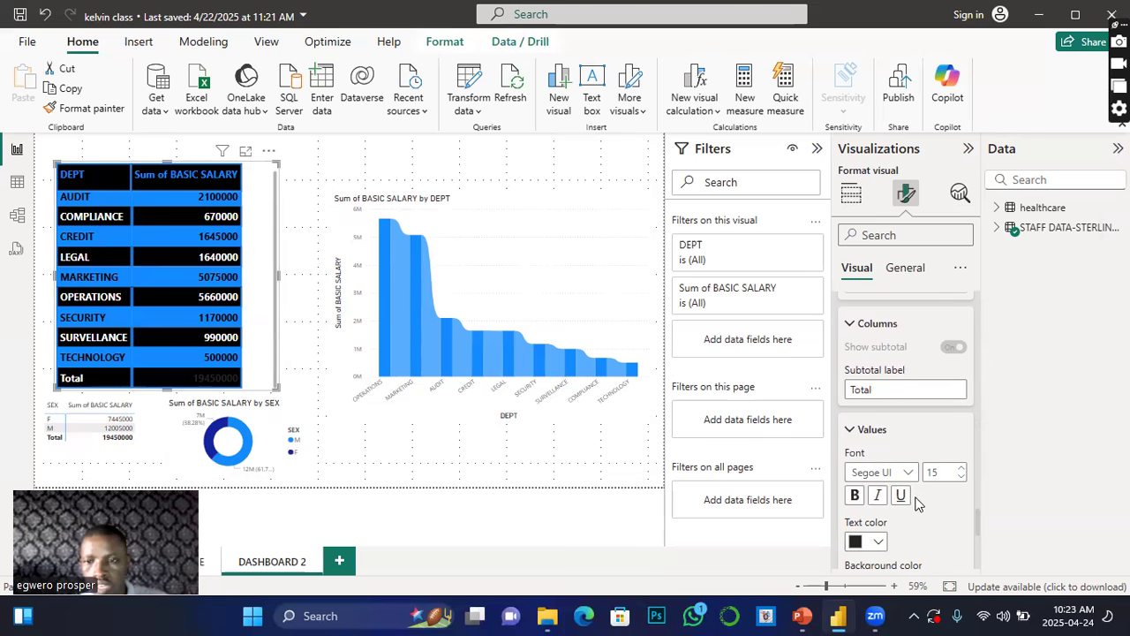
{"action": "left_click", "coordinate": [874, 541]}
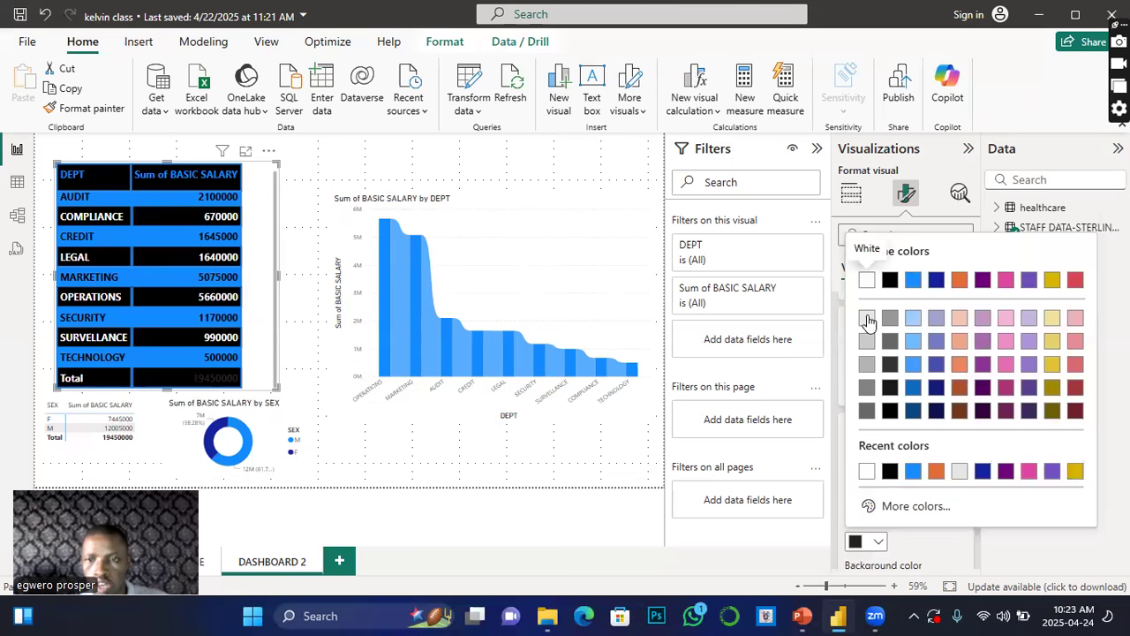
{"action": "left_click", "coordinate": [865, 283]}
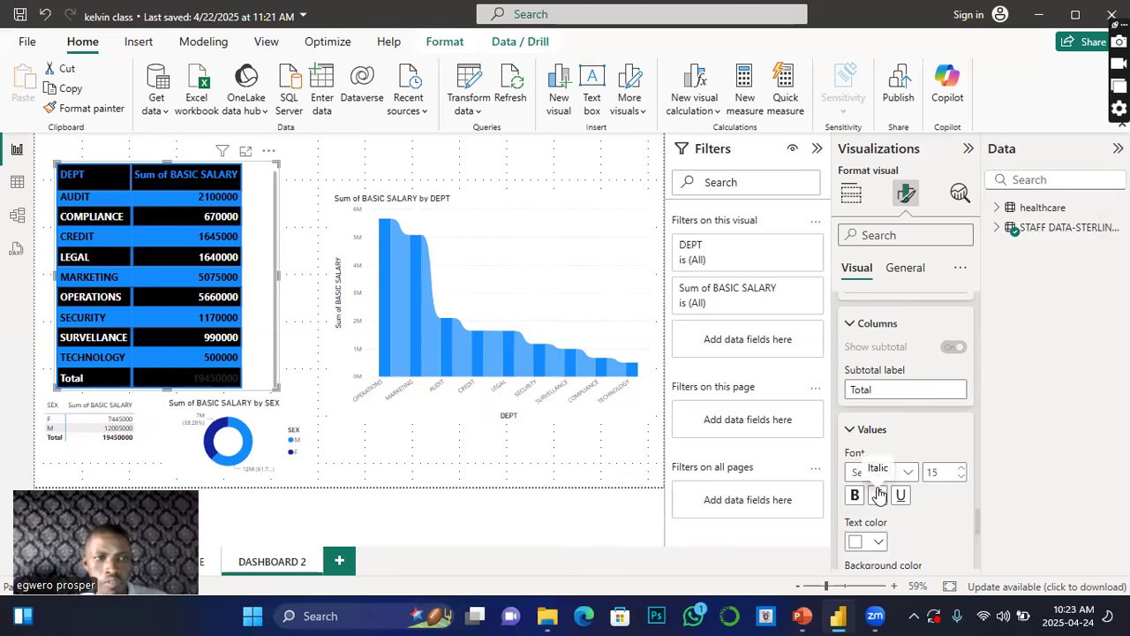
Step: Switch the subtotal values text colour to blue and back to white
{"action": "scroll", "coordinate": [887, 499], "scroll_direction": "down", "scroll_amount": 2}
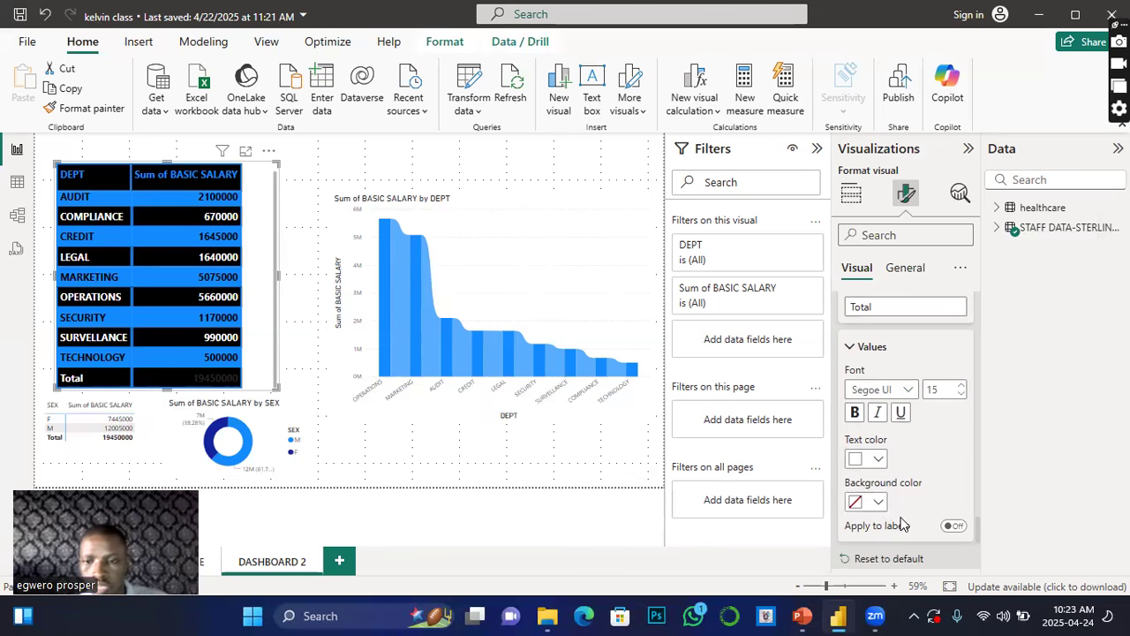
{"action": "left_click", "coordinate": [878, 459]}
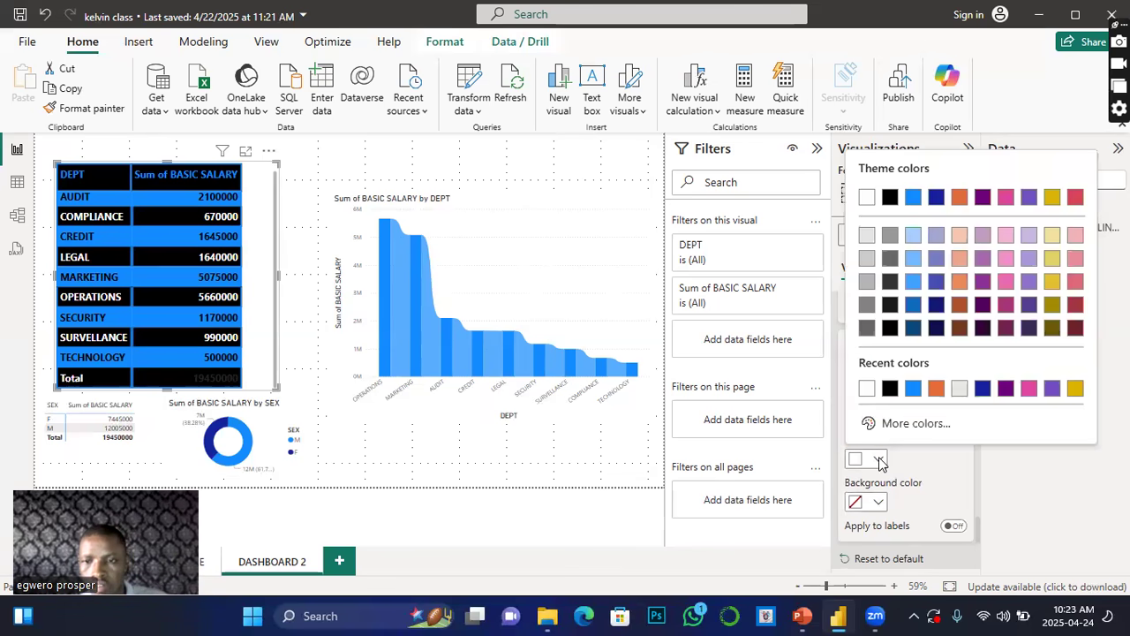
{"action": "left_click", "coordinate": [913, 390]}
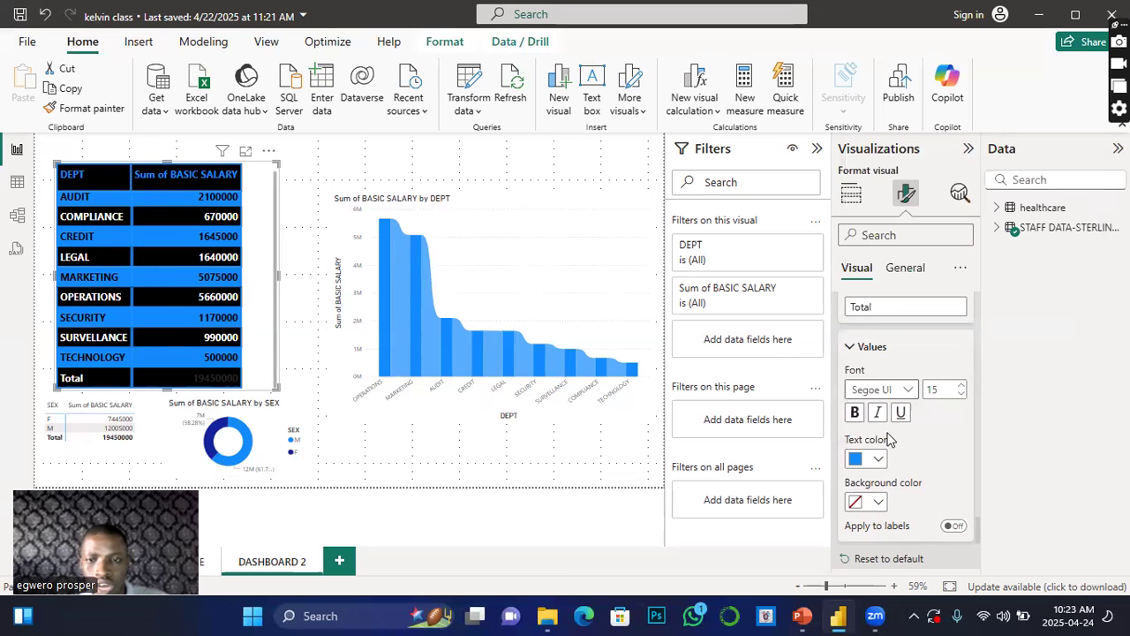
{"action": "left_click", "coordinate": [878, 459]}
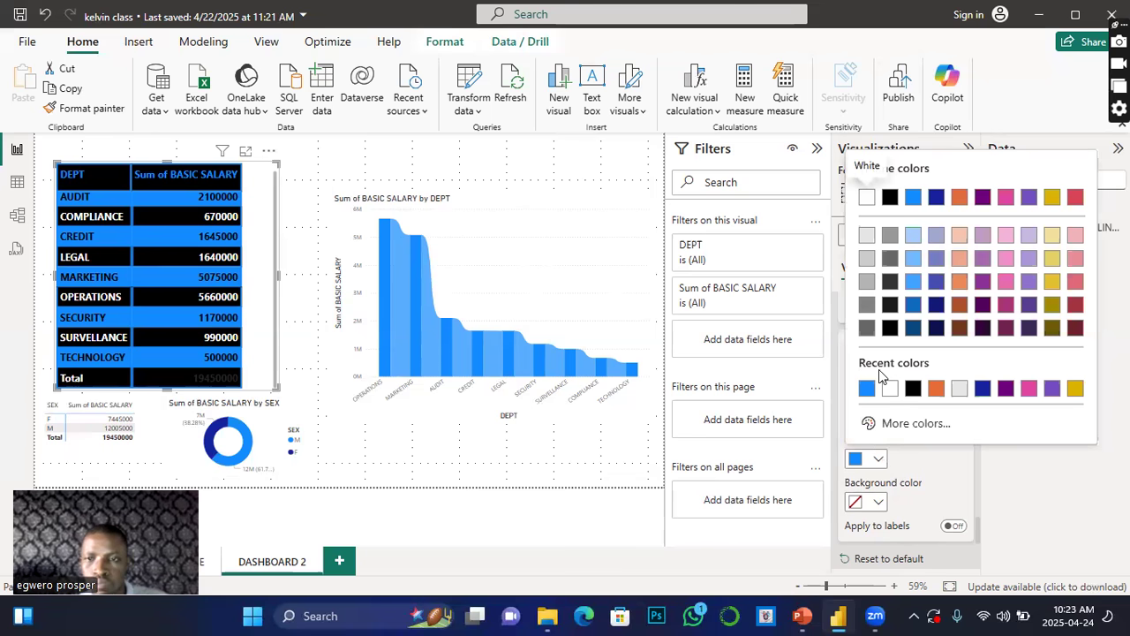
{"action": "left_click", "coordinate": [866, 198]}
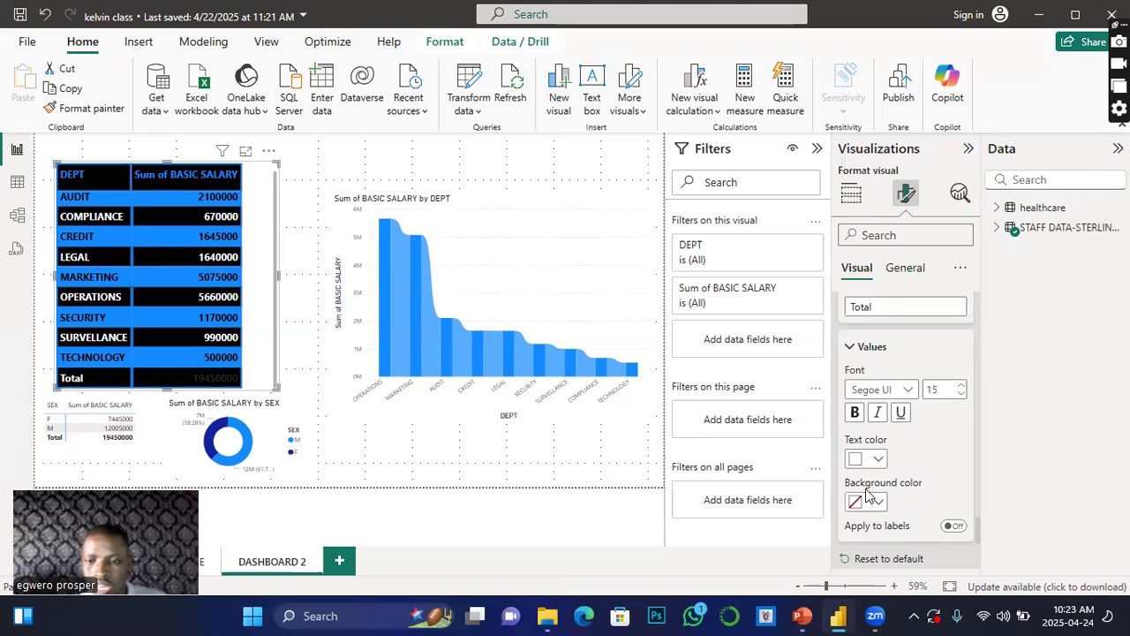
{"action": "scroll", "coordinate": [869, 494], "scroll_direction": "down", "scroll_amount": 2}
{"action": "left_click", "coordinate": [877, 420]}
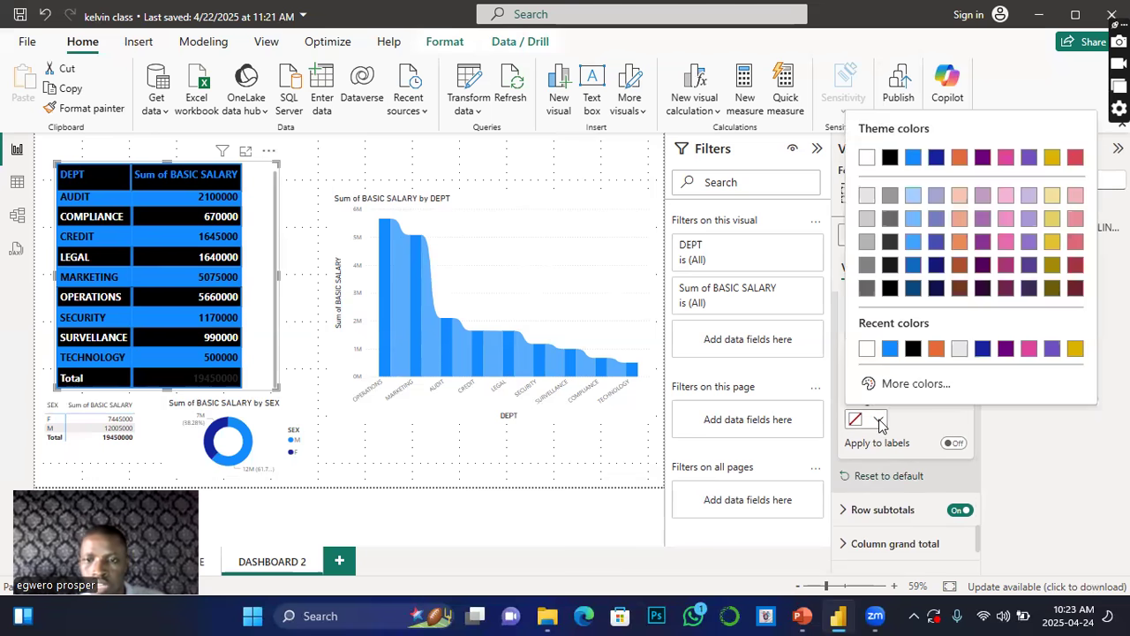
{"action": "left_click", "coordinate": [1027, 466]}
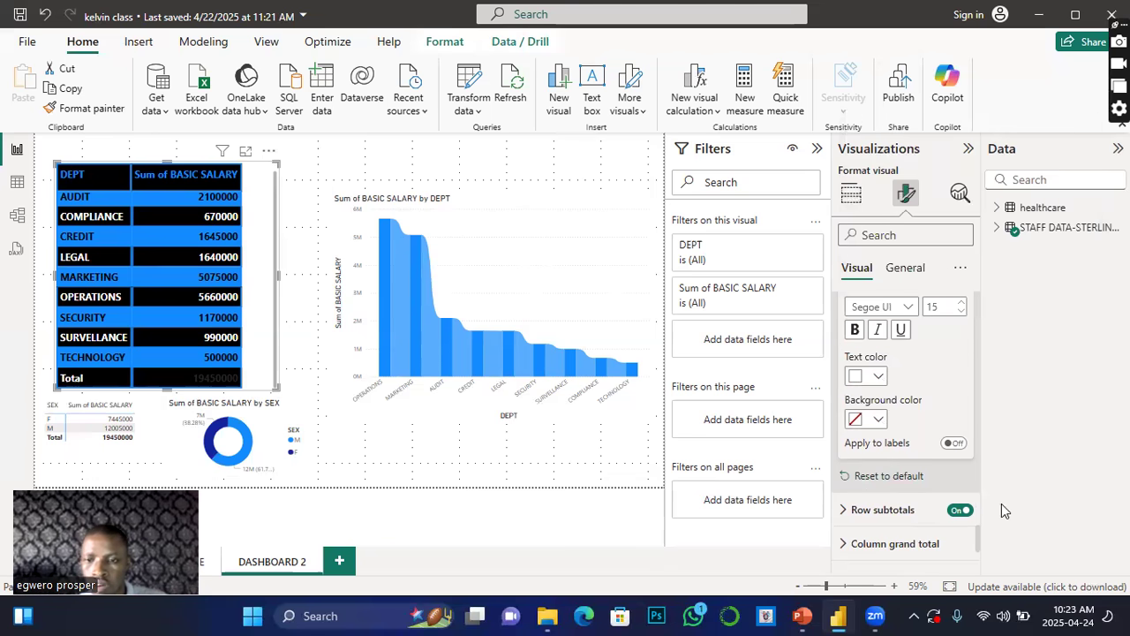
Step: Expand the column grand total values settings, set the font size to 17 and text colour to white
{"action": "scroll", "coordinate": [909, 530], "scroll_direction": "down", "scroll_amount": 2}
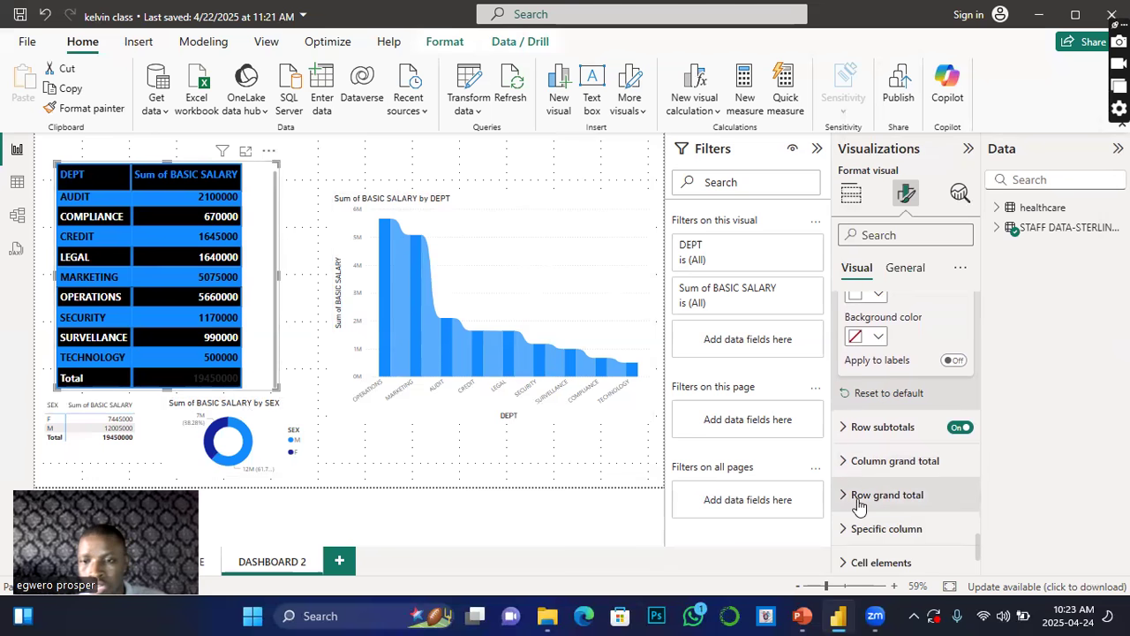
{"action": "left_click", "coordinate": [845, 469]}
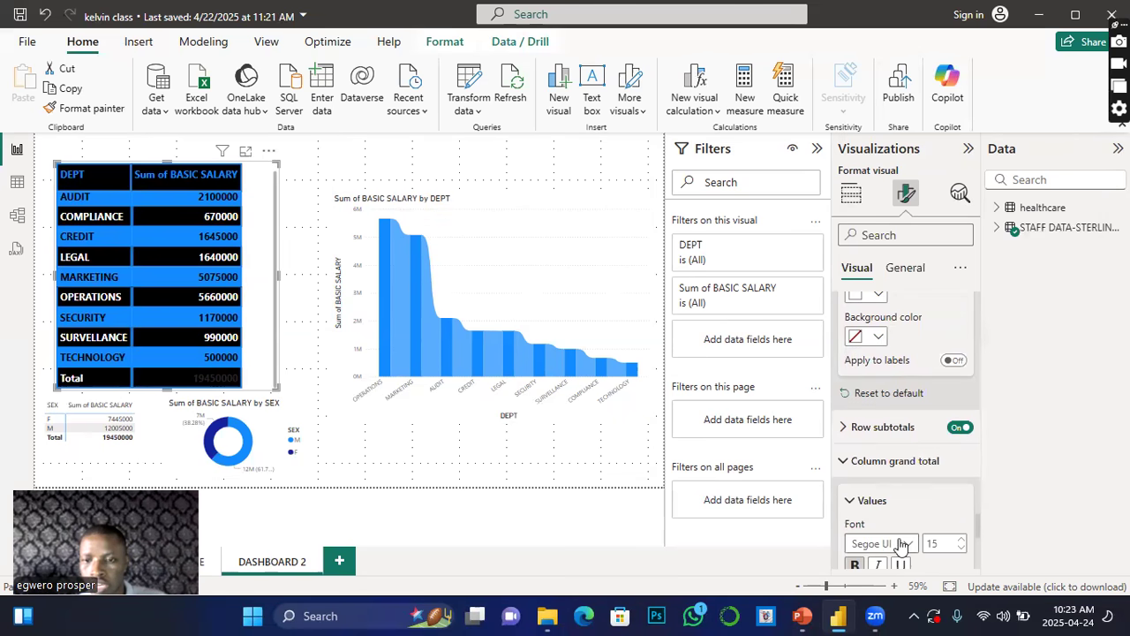
{"action": "scroll", "coordinate": [864, 530], "scroll_direction": "down", "scroll_amount": 2}
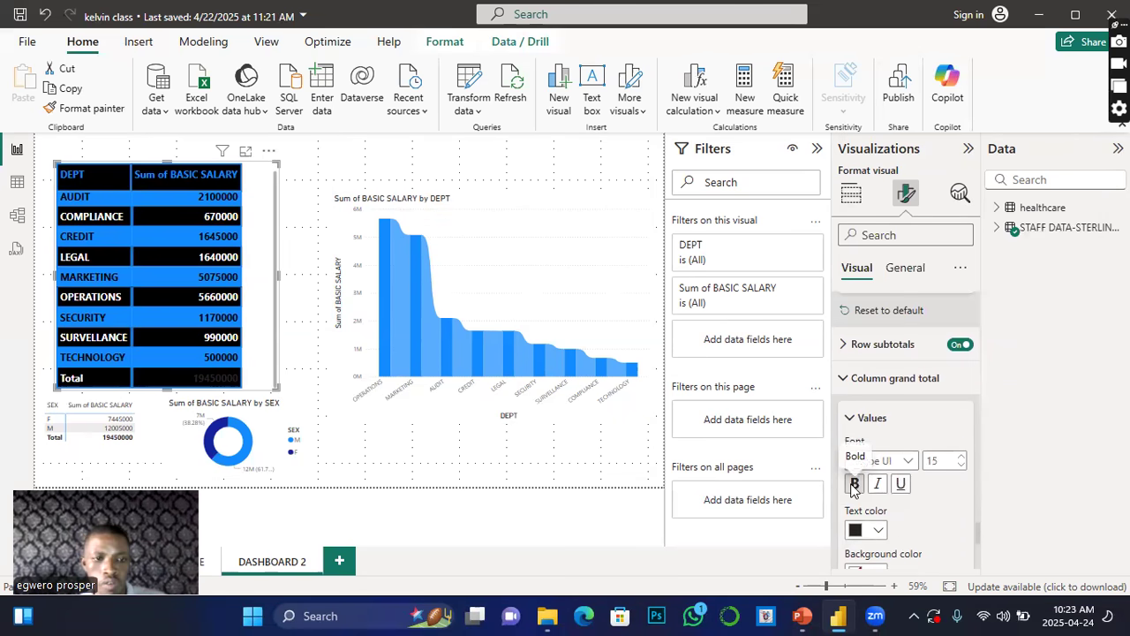
{"action": "left_click", "coordinate": [961, 456]}
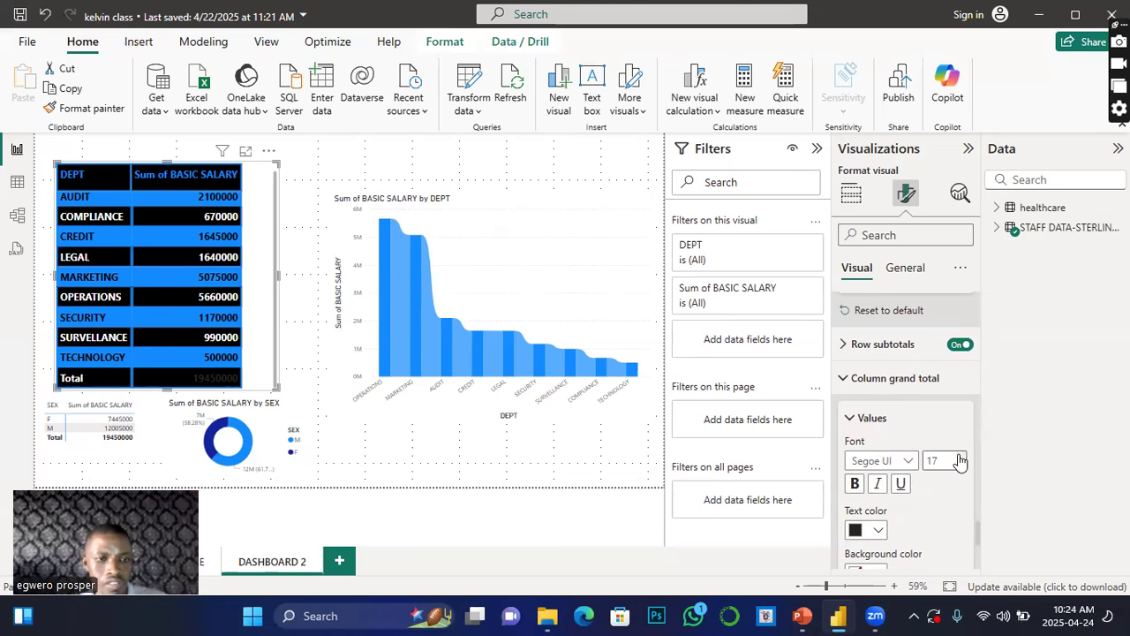
{"action": "left_click", "coordinate": [869, 530]}
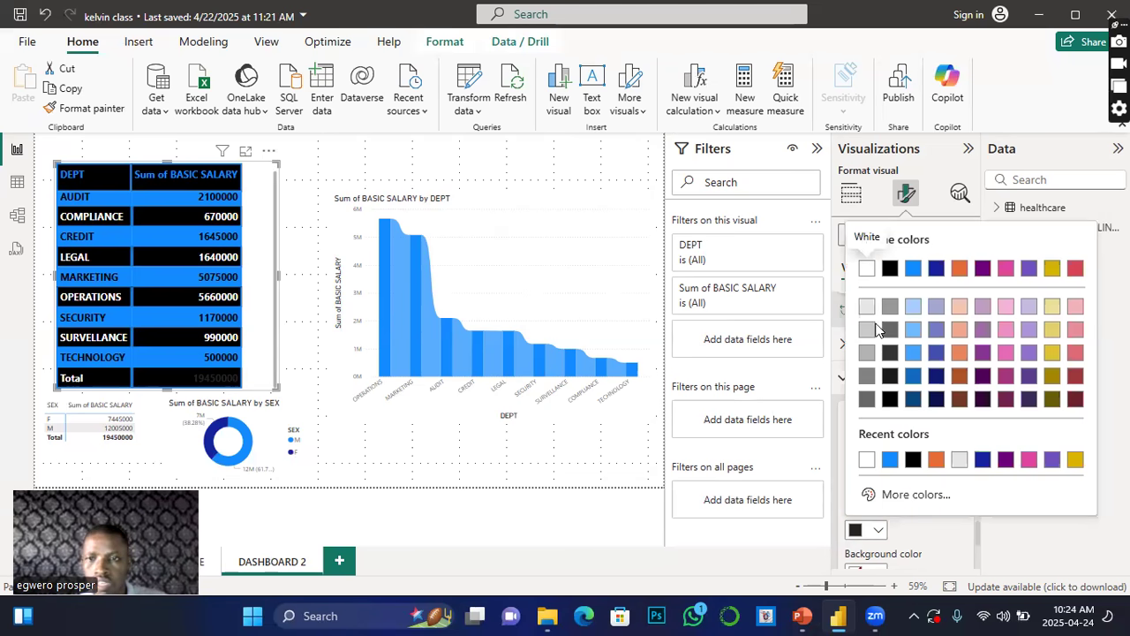
{"action": "left_click", "coordinate": [866, 271]}
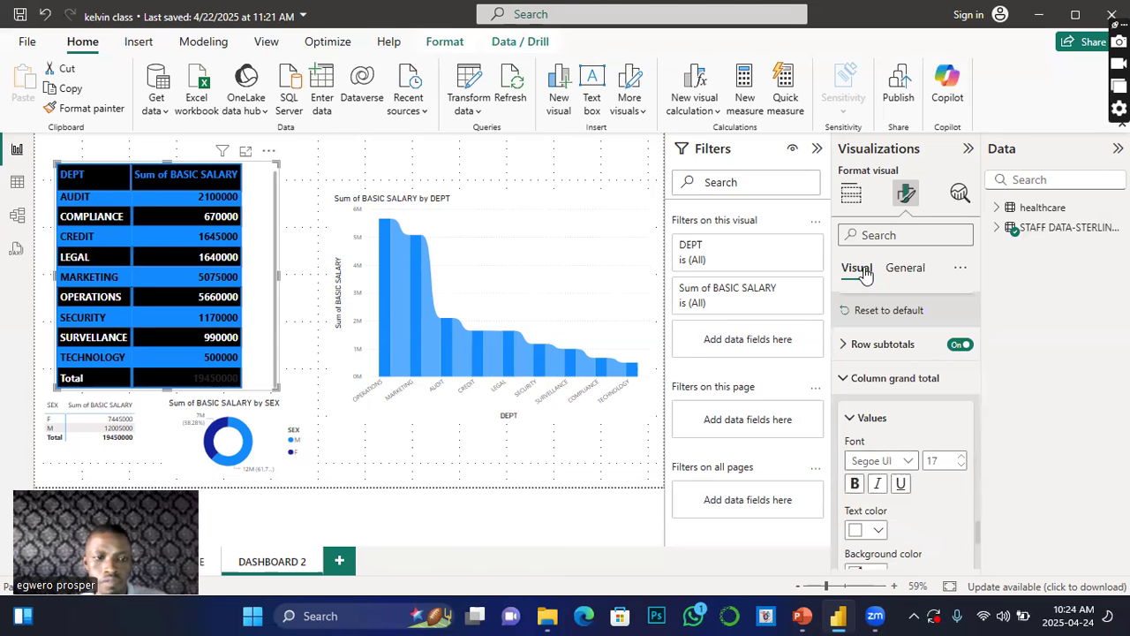
{"action": "scroll", "coordinate": [738, 504], "scroll_direction": "down", "scroll_amount": 2}
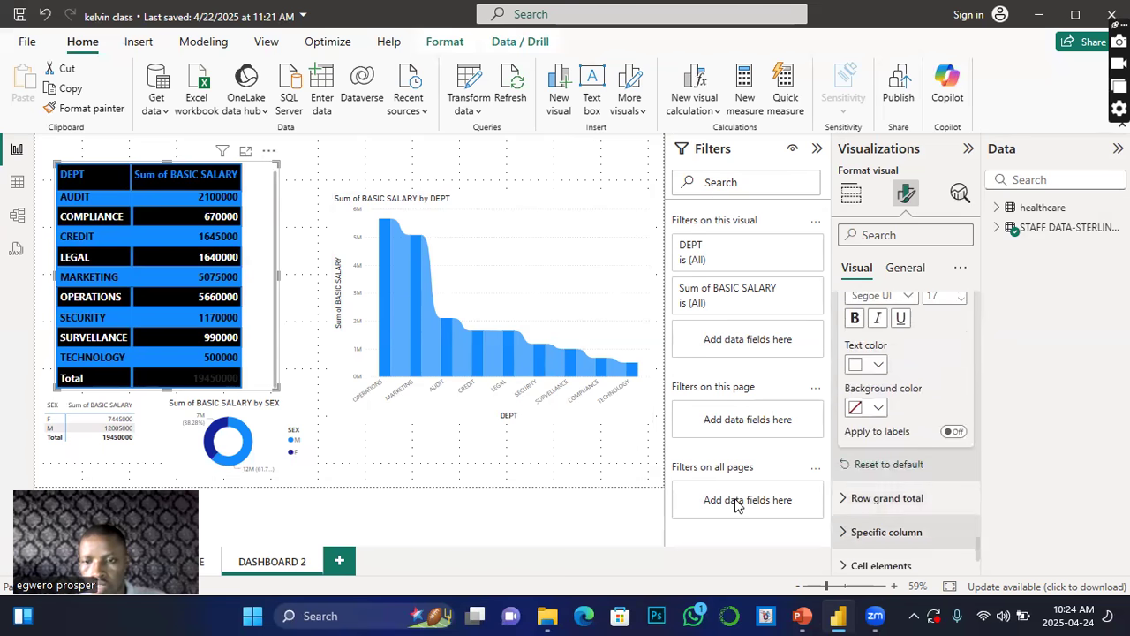
Step: Expand the row grand total values settings, increase the font size and set the text colour to white
{"action": "left_click", "coordinate": [855, 506]}
{"action": "scroll", "coordinate": [855, 508], "scroll_direction": "down", "scroll_amount": 1}
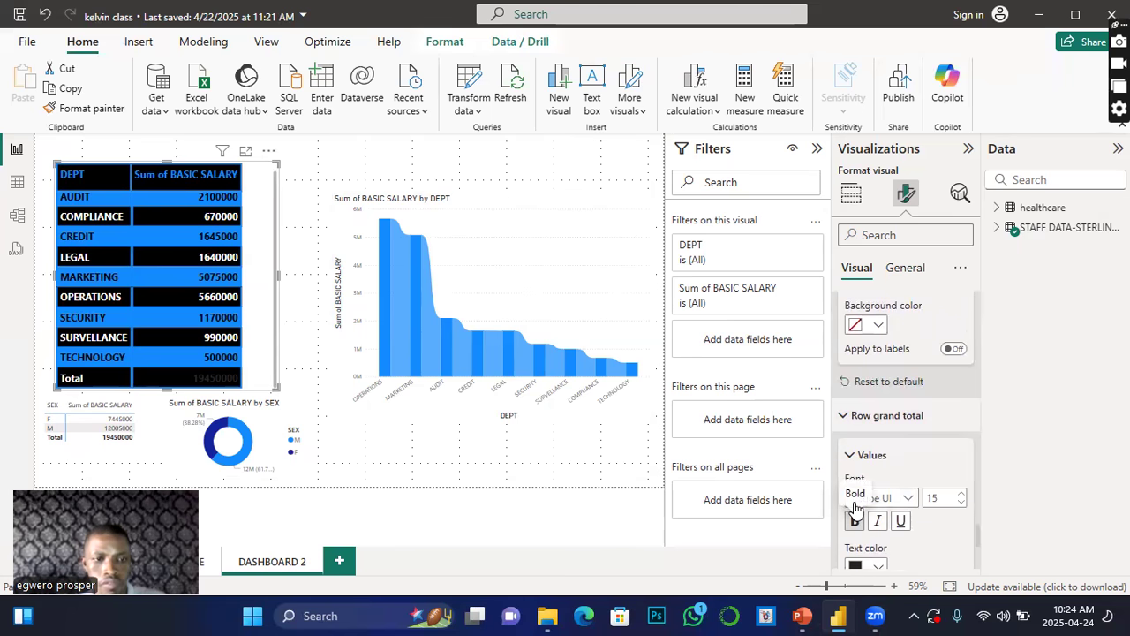
{"action": "left_click", "coordinate": [960, 498]}
{"action": "left_click", "coordinate": [960, 498]}
{"action": "left_click", "coordinate": [960, 498]}
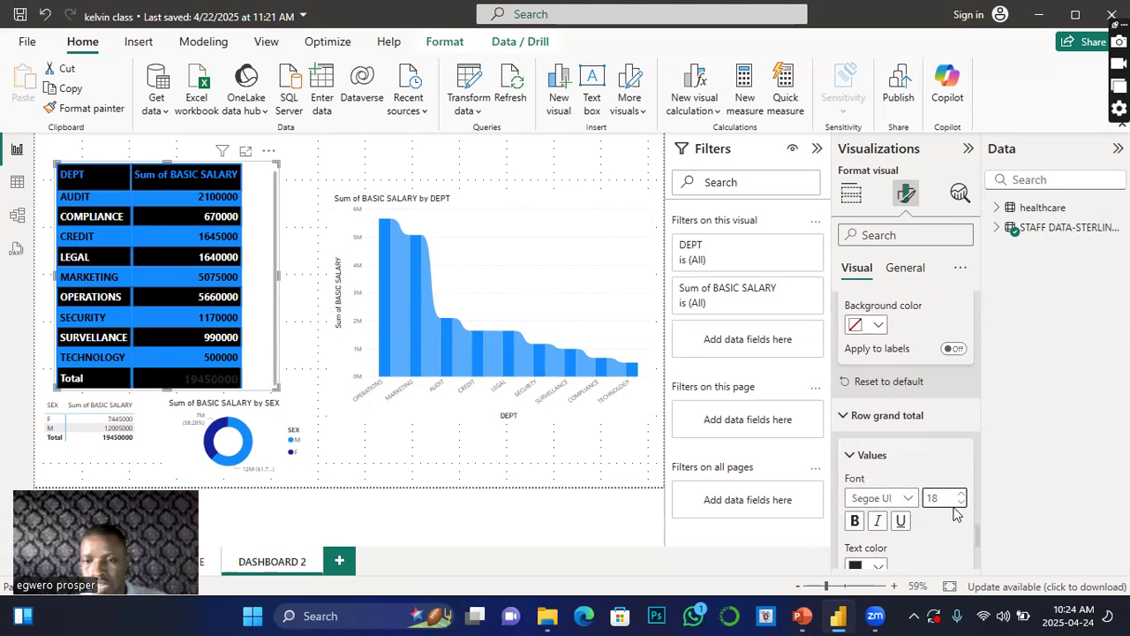
{"action": "scroll", "coordinate": [900, 442], "scroll_direction": "down", "scroll_amount": 3}
{"action": "left_click", "coordinate": [883, 402]}
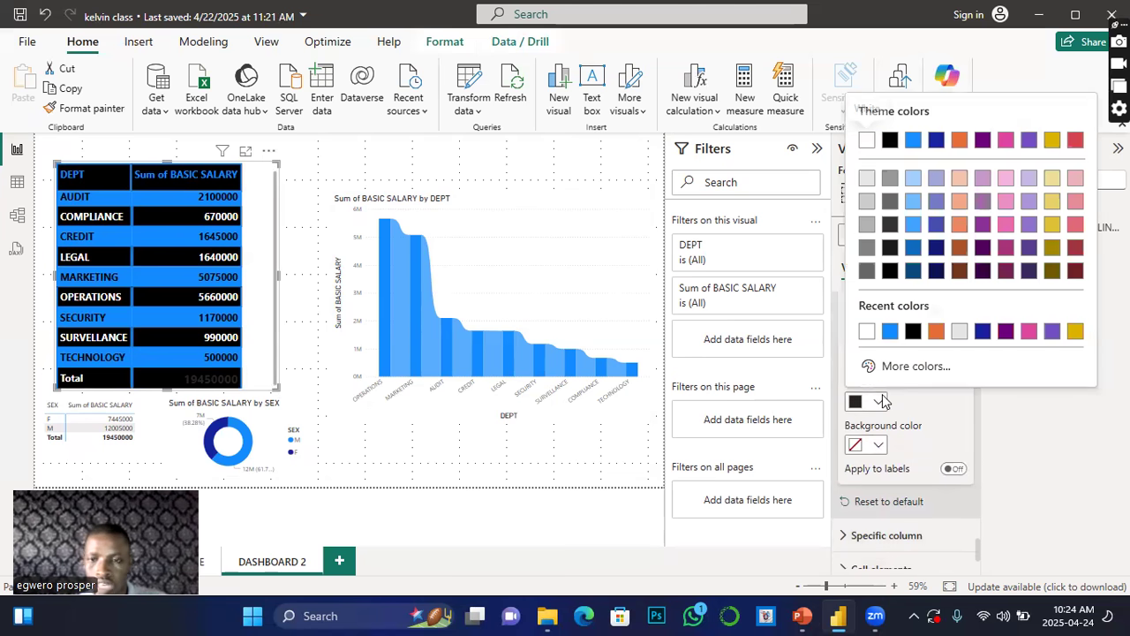
{"action": "left_click", "coordinate": [869, 140]}
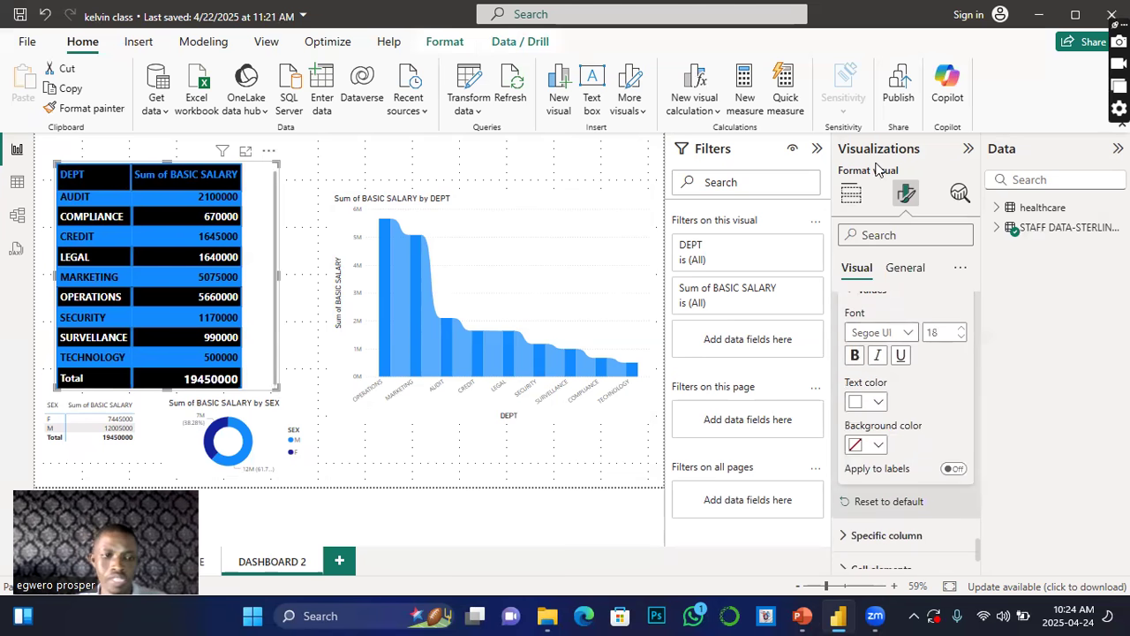
Step: Expand the specific column settings and review the series options for Sum of BASIC SALARY
{"action": "scroll", "coordinate": [886, 466], "scroll_direction": "down", "scroll_amount": 1}
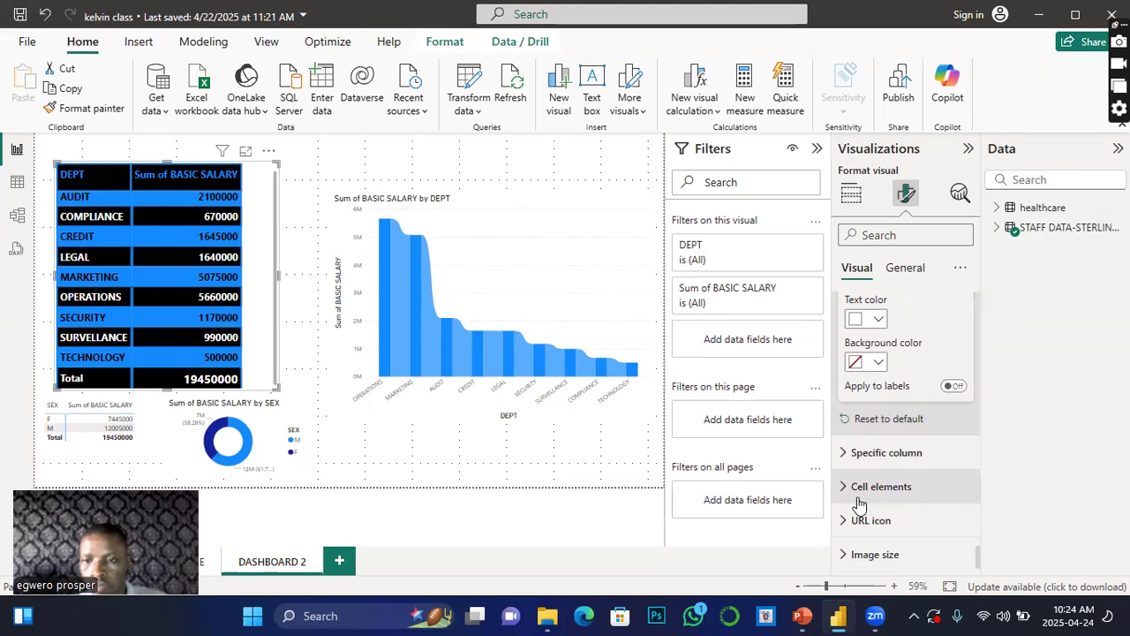
{"action": "left_click", "coordinate": [845, 454]}
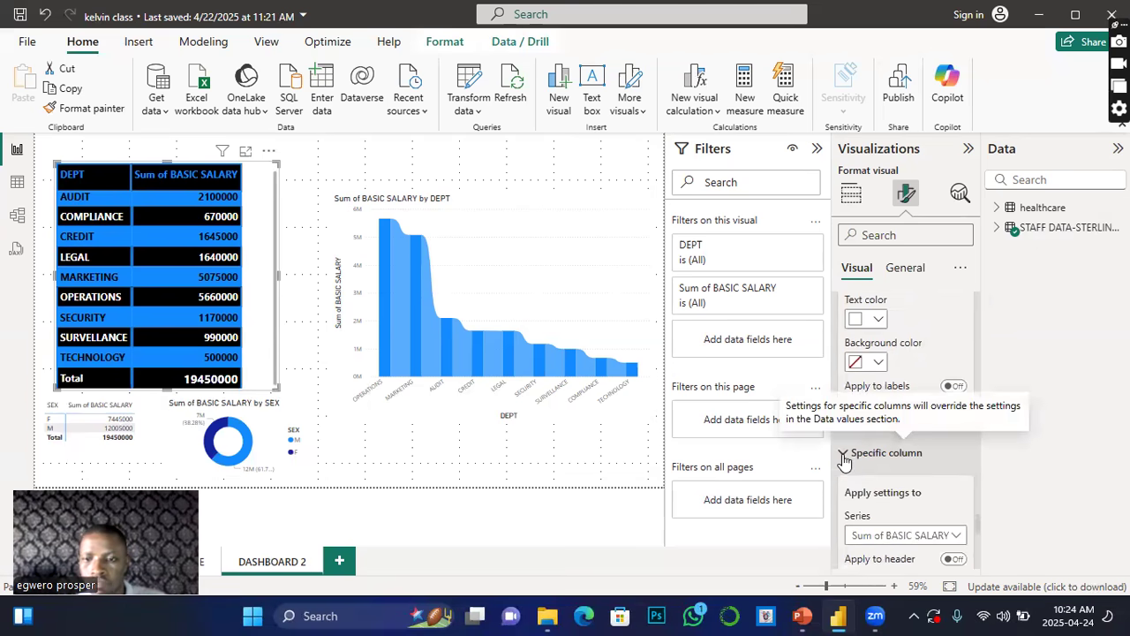
{"action": "scroll", "coordinate": [924, 530], "scroll_direction": "down", "scroll_amount": 2}
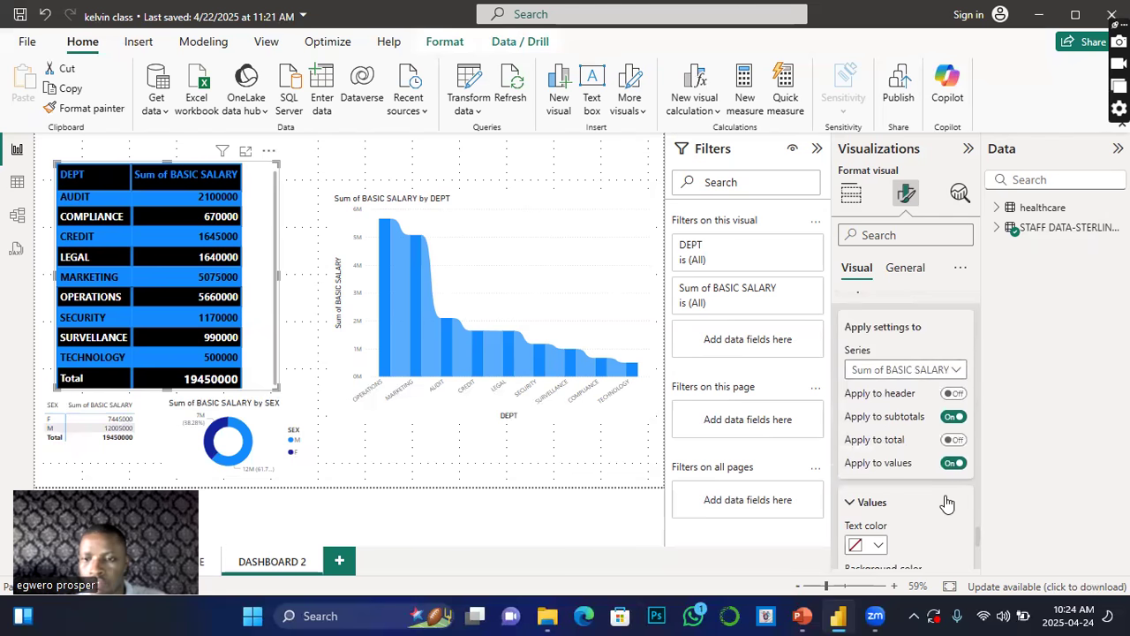
{"action": "left_click", "coordinate": [957, 371]}
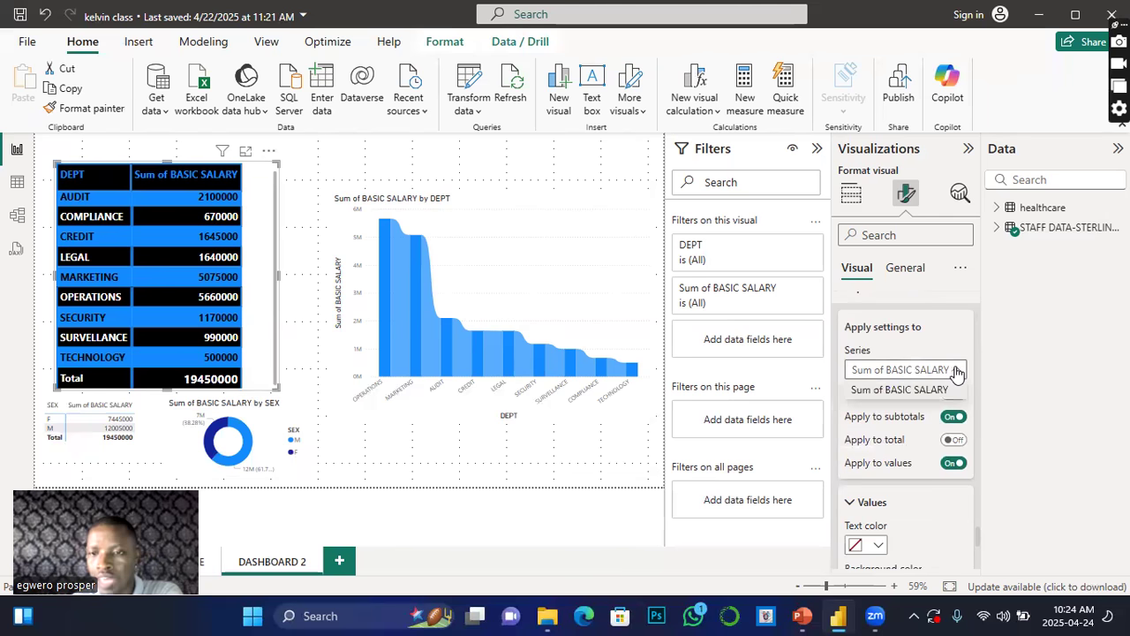
{"action": "left_click", "coordinate": [1075, 389]}
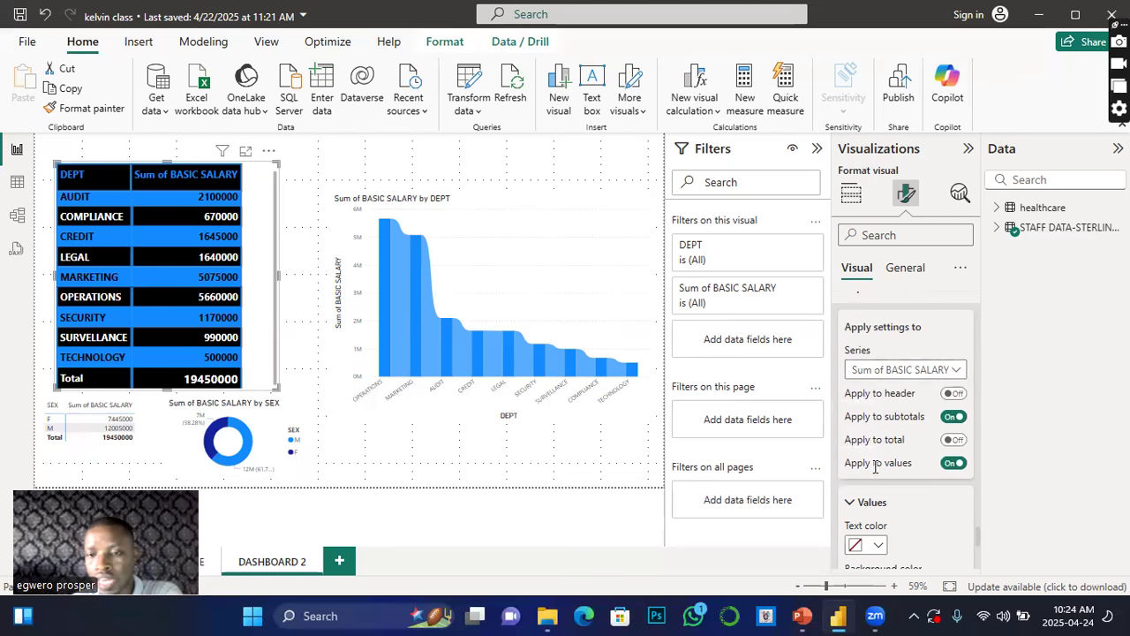
Step: Expand the cell elements settings and turn on background colour for Sum of BASIC SALARY
{"action": "scroll", "coordinate": [869, 459], "scroll_direction": "down", "scroll_amount": 4}
{"action": "scroll", "coordinate": [867, 477], "scroll_direction": "down", "scroll_amount": 3}
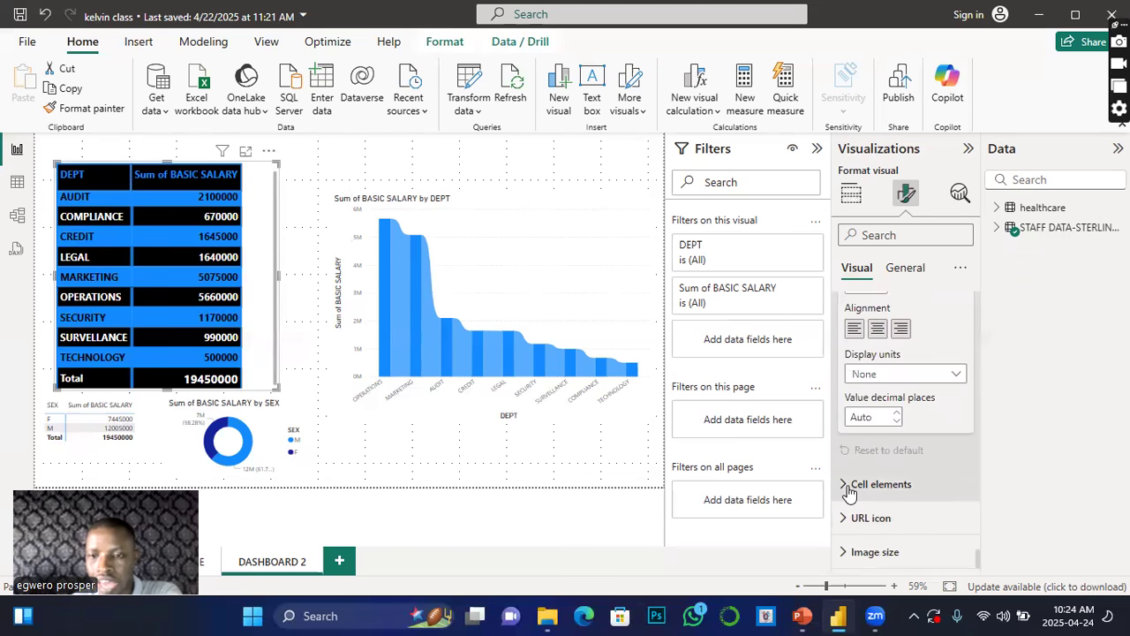
{"action": "left_click", "coordinate": [846, 486]}
{"action": "scroll", "coordinate": [861, 499], "scroll_direction": "down", "scroll_amount": 6}
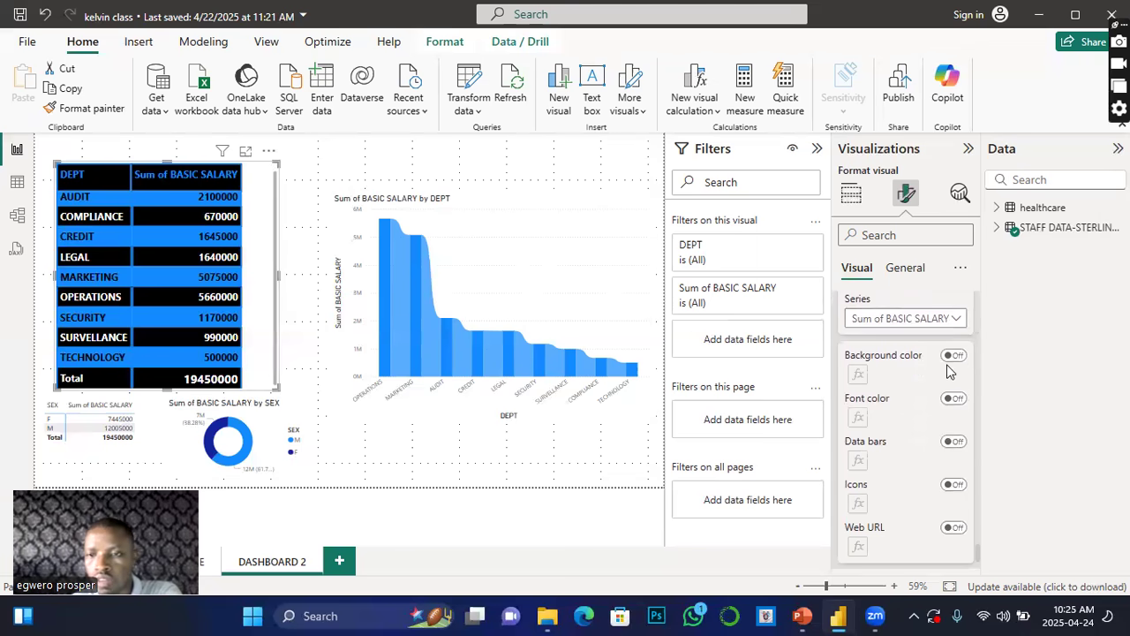
{"action": "left_click", "coordinate": [954, 356]}
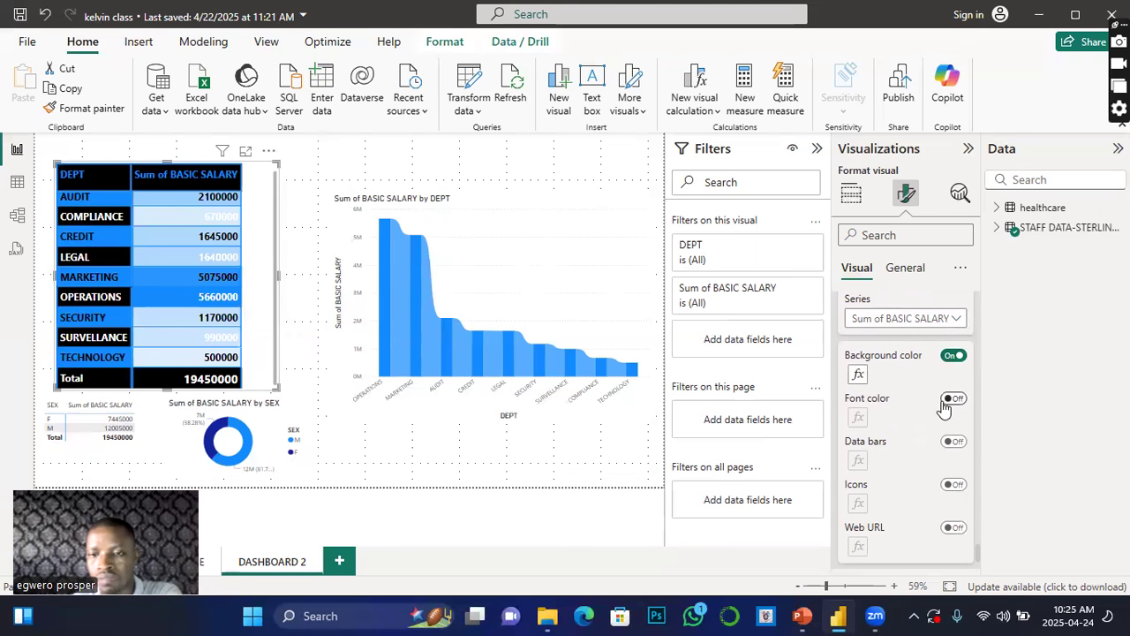
Step: Resize the salary table visual to about 432 wide by 481 high
{"action": "scroll", "coordinate": [943, 415], "scroll_direction": "down", "scroll_amount": 2}
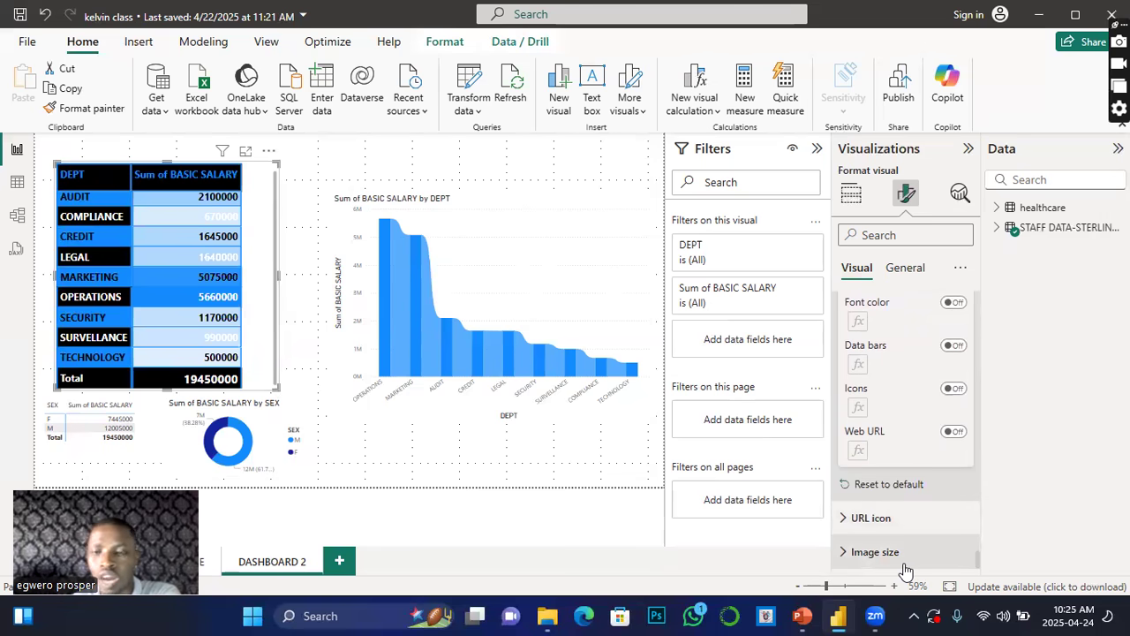
{"action": "scroll", "coordinate": [905, 565], "scroll_direction": "up", "scroll_amount": 12}
{"action": "scroll", "coordinate": [879, 502], "scroll_direction": "up", "scroll_amount": 10}
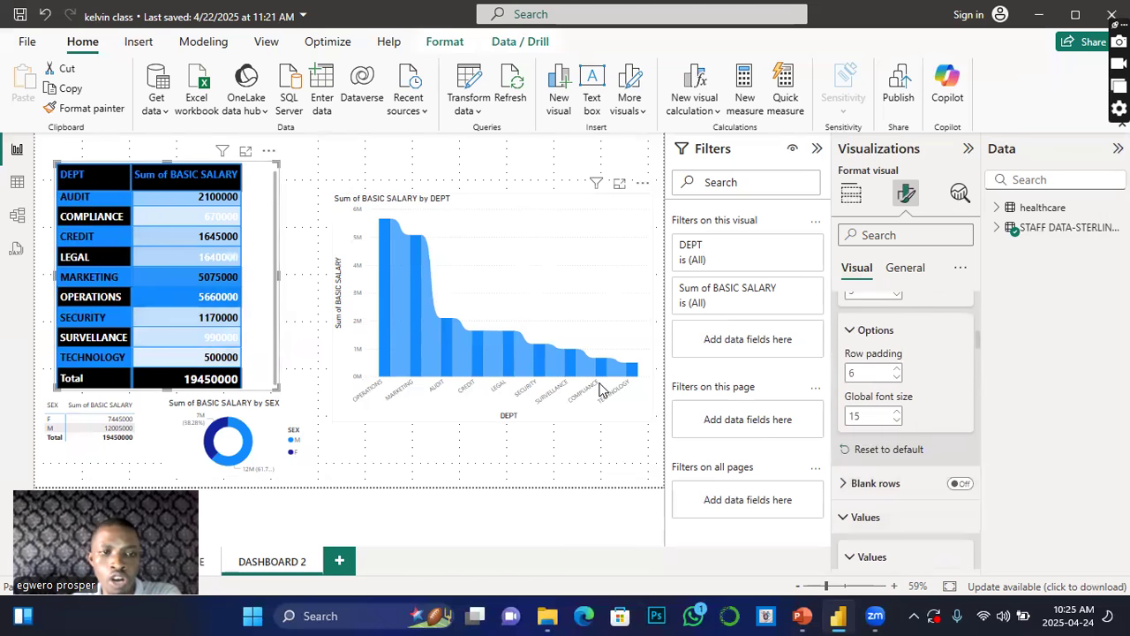
{"action": "scroll", "coordinate": [859, 409], "scroll_direction": "up", "scroll_amount": 5}
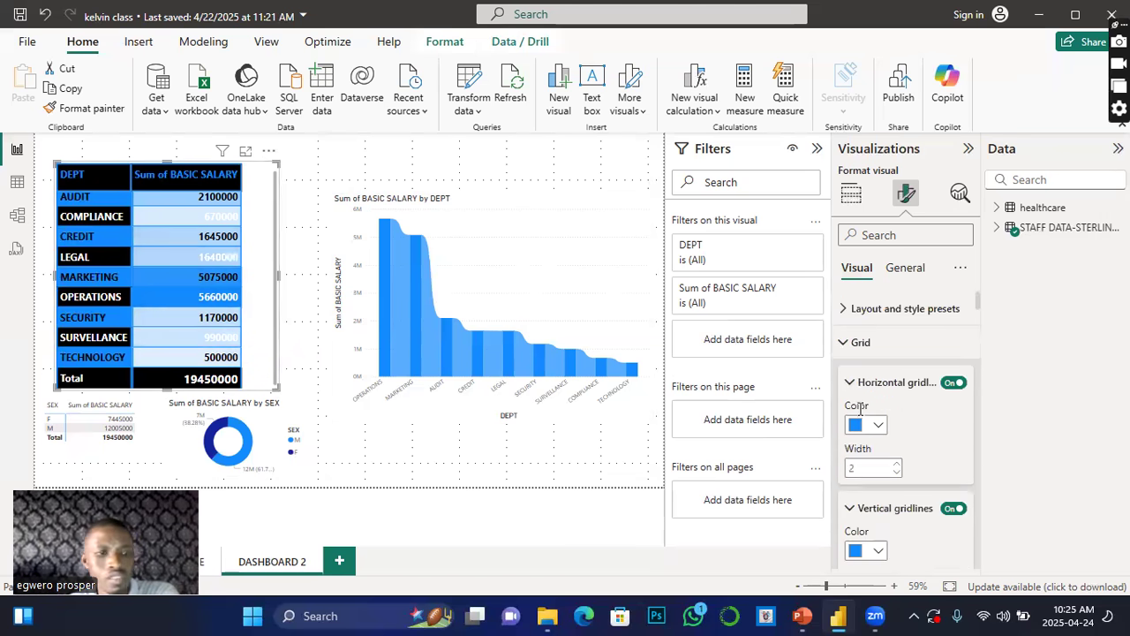
{"action": "left_click", "coordinate": [902, 269]}
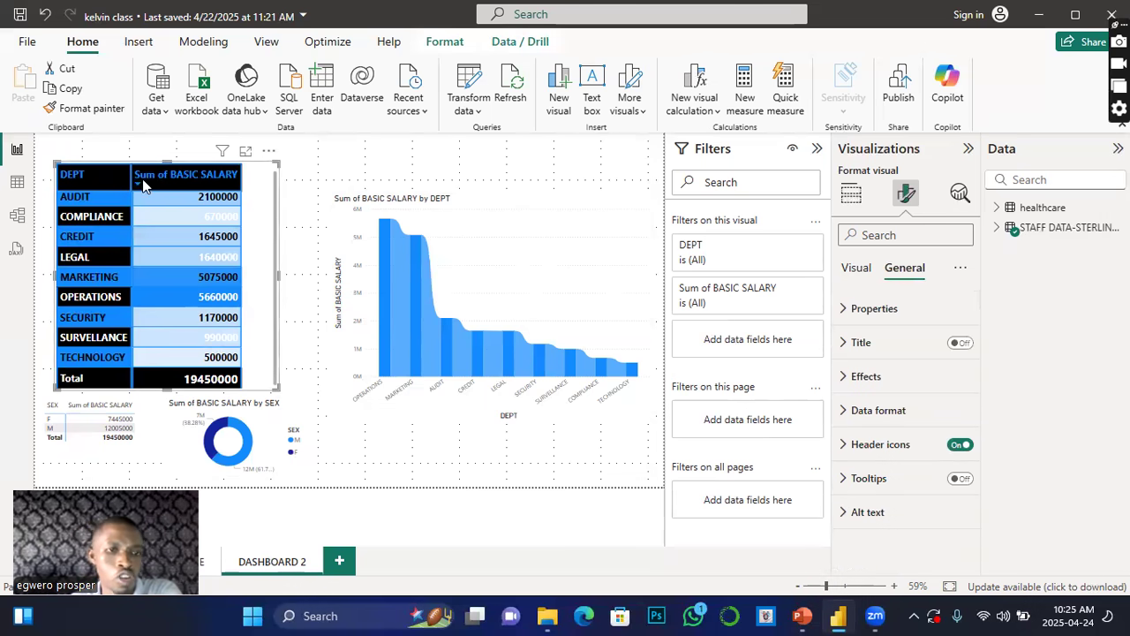
{"action": "left_click_drag", "start_coordinate": [279, 275], "coordinate": [260, 277]}
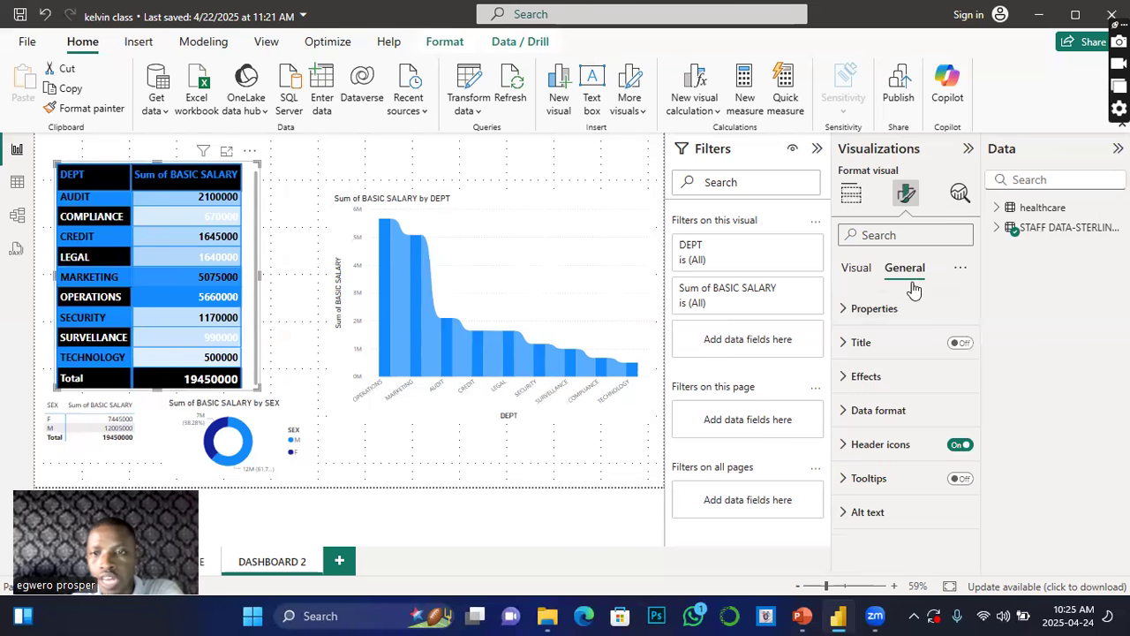
{"action": "left_click", "coordinate": [844, 309]}
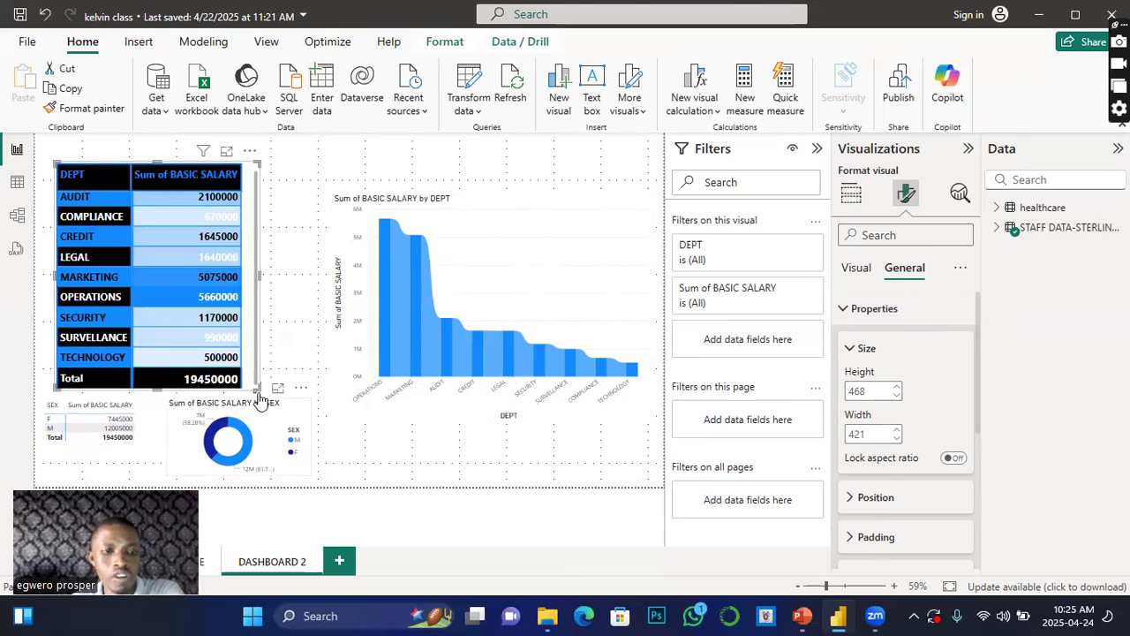
{"action": "left_click_drag", "start_coordinate": [276, 403], "coordinate": [285, 408]}
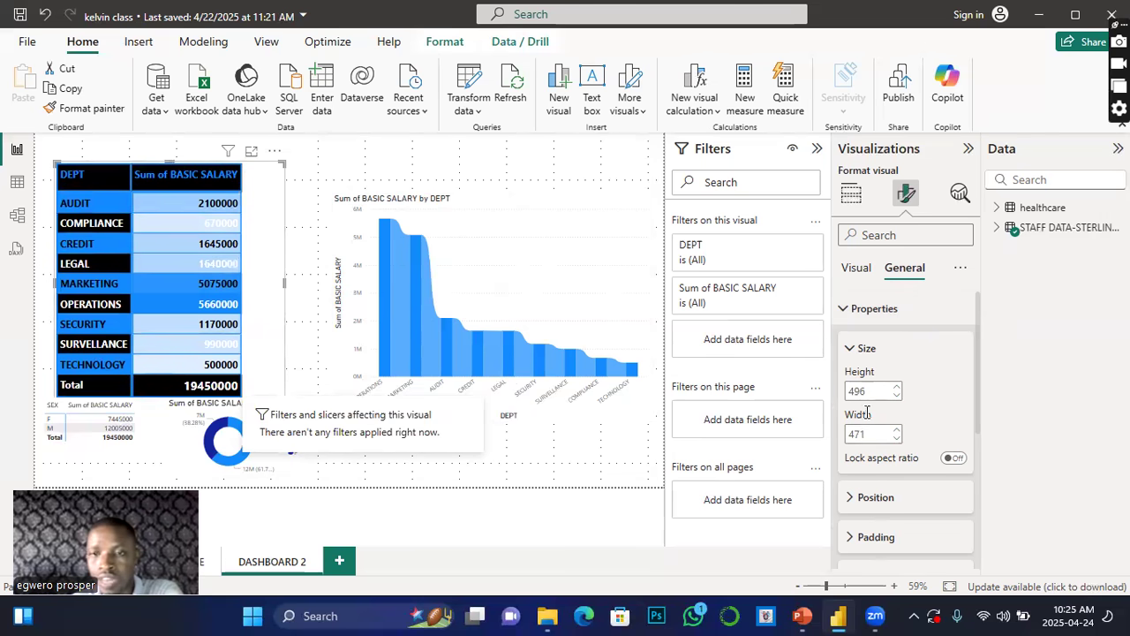
{"action": "left_click_drag", "start_coordinate": [279, 402], "coordinate": [258, 393]}
Step: Expand the visual's position and padding settings to review them
{"action": "scroll", "coordinate": [874, 485], "scroll_direction": "down", "scroll_amount": 2}
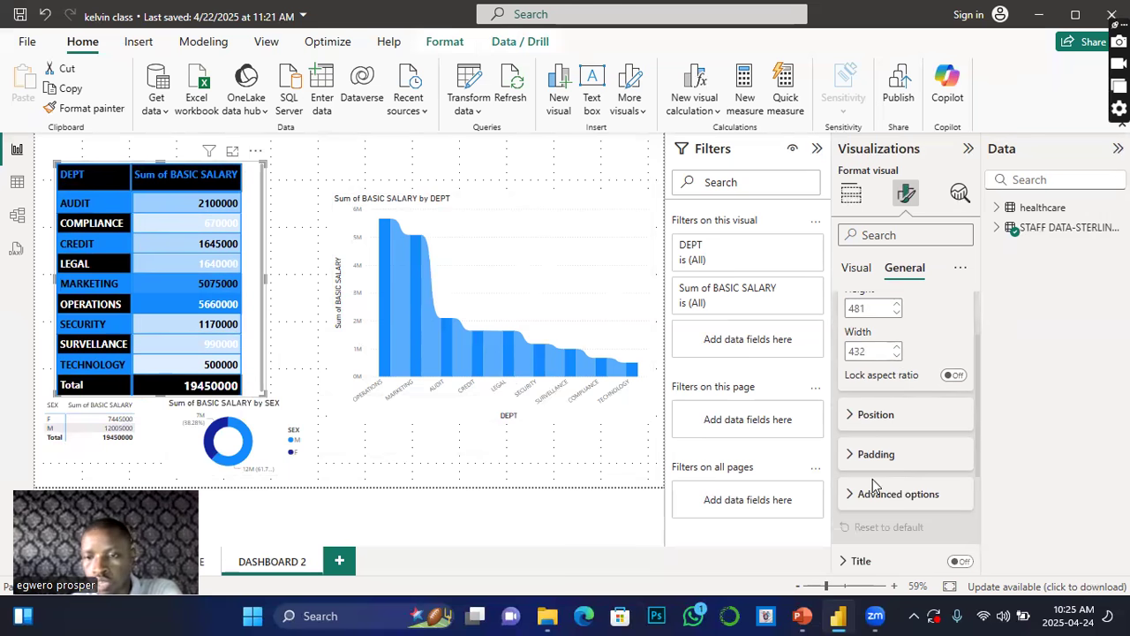
{"action": "left_click", "coordinate": [849, 415]}
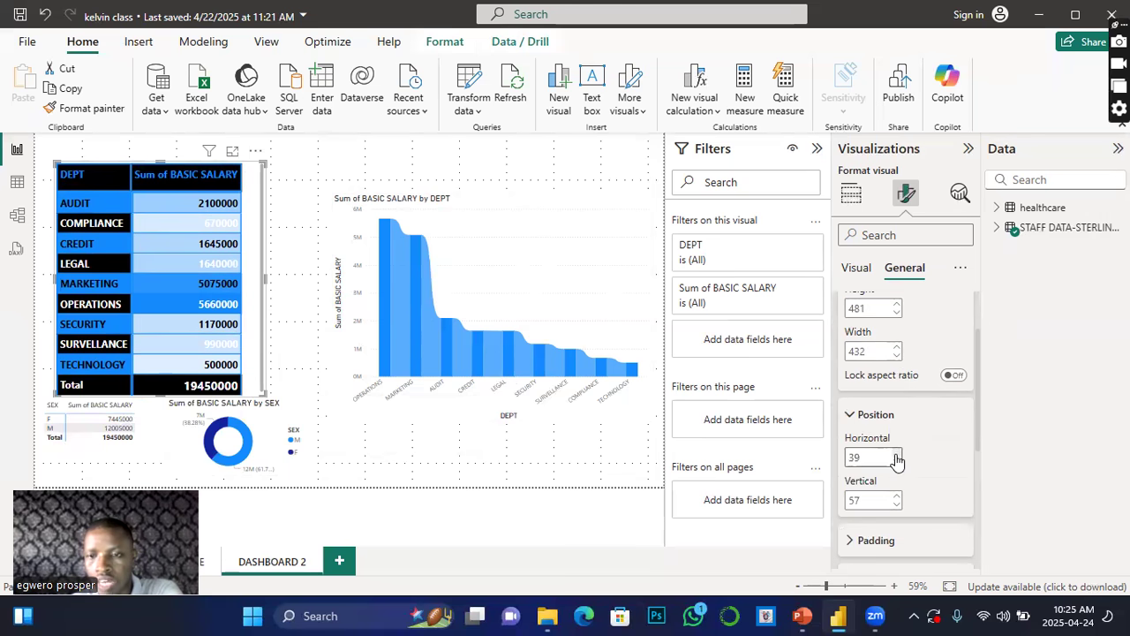
{"action": "scroll", "coordinate": [895, 460], "scroll_direction": "down", "scroll_amount": 2}
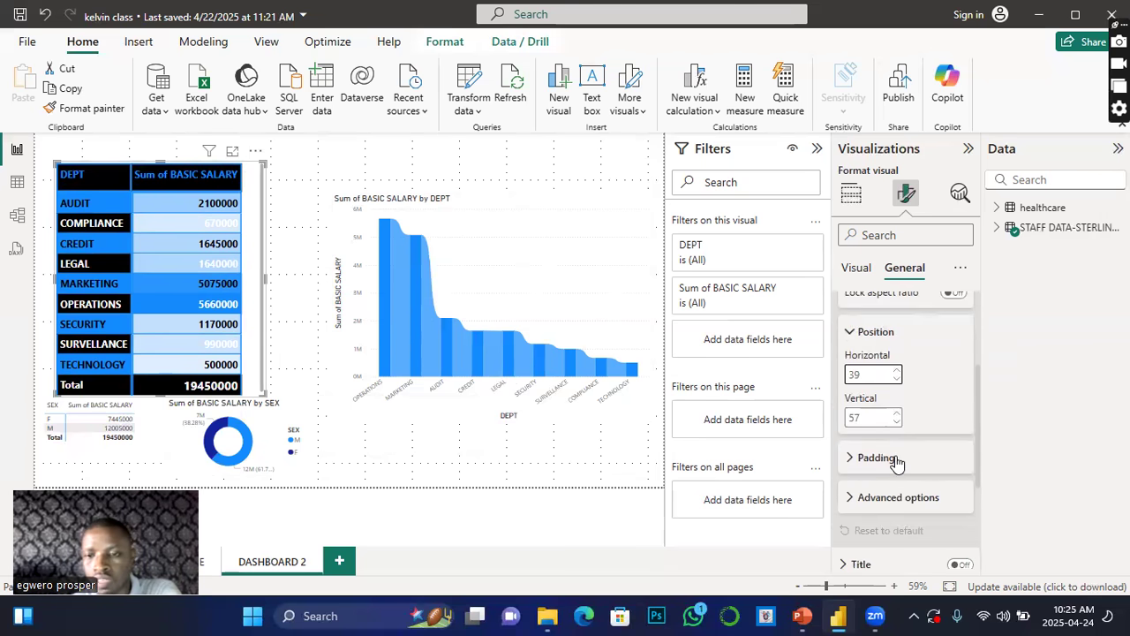
{"action": "left_click", "coordinate": [852, 460]}
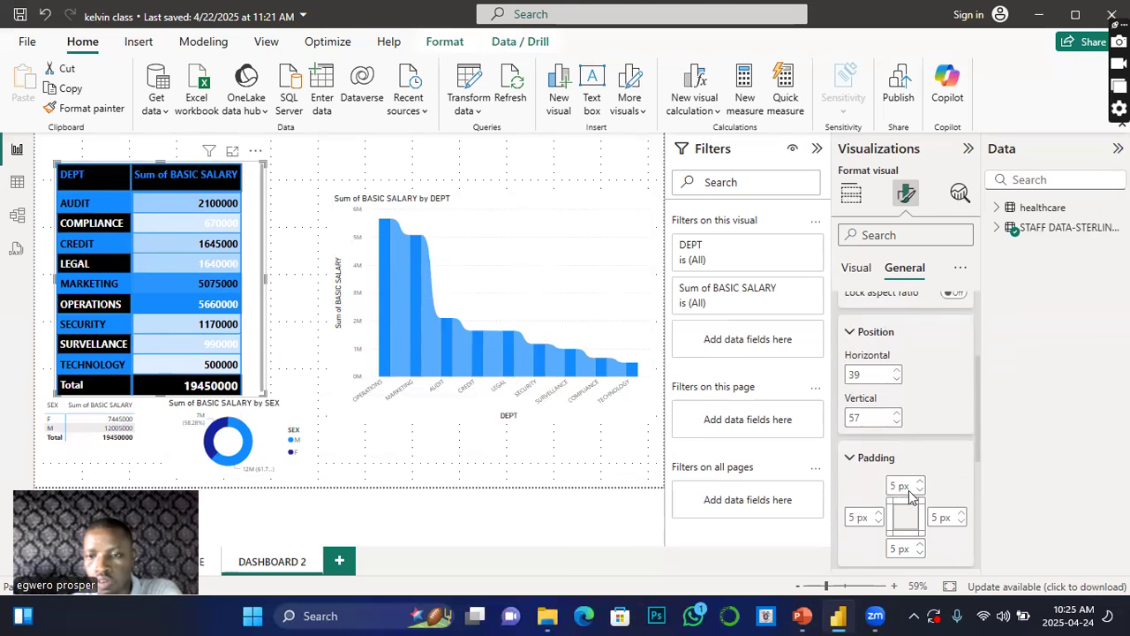
{"action": "scroll", "coordinate": [918, 502], "scroll_direction": "down", "scroll_amount": 4}
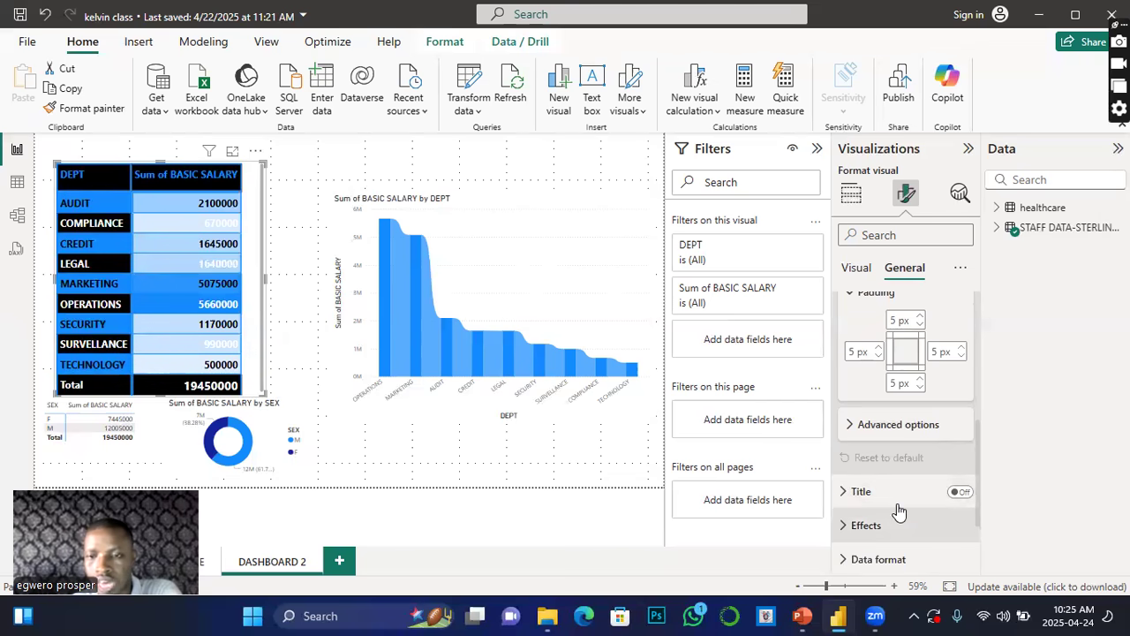
Step: Turn on the visual's title, set its heading style to Heading 4 and centre it
{"action": "left_click", "coordinate": [960, 492]}
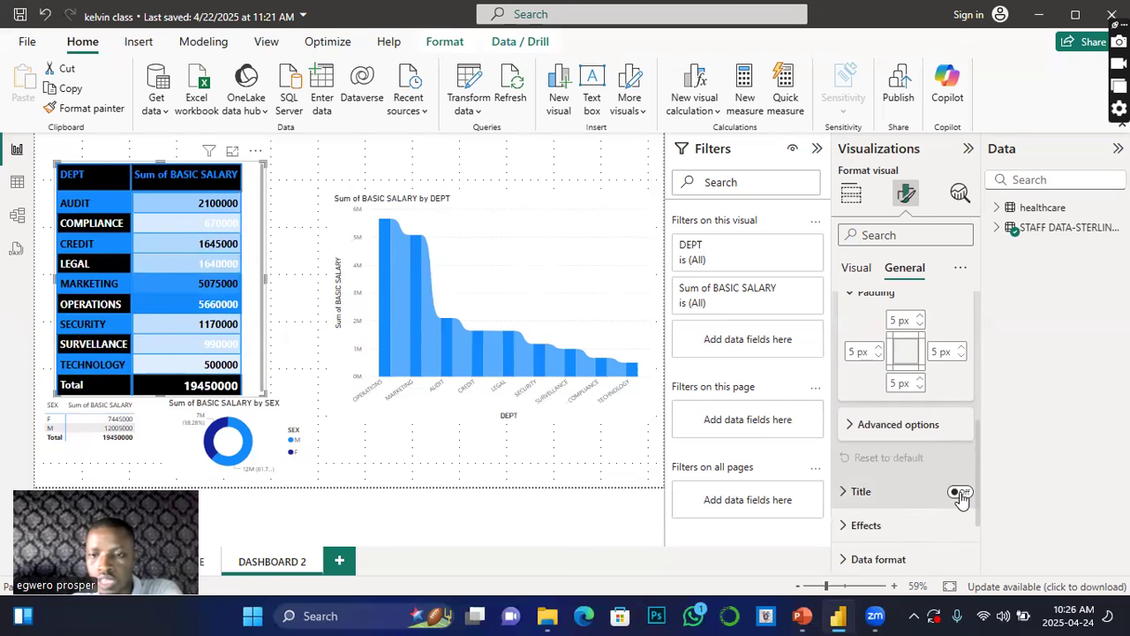
{"action": "left_click", "coordinate": [846, 493]}
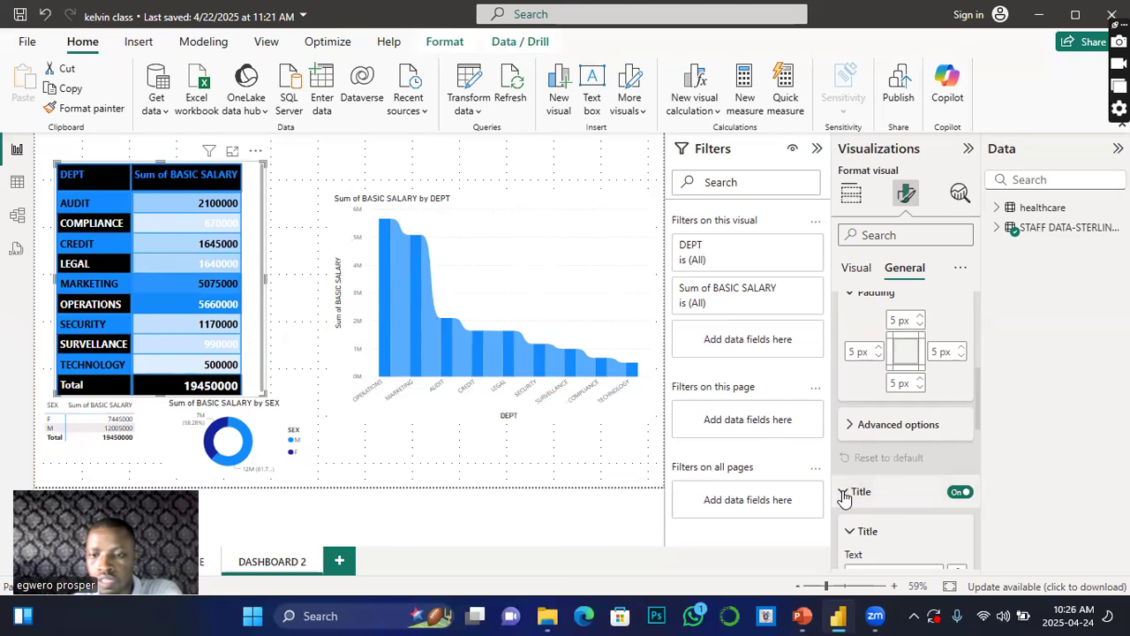
{"action": "scroll", "coordinate": [877, 483], "scroll_direction": "down", "scroll_amount": 4}
{"action": "left_click", "coordinate": [869, 410]}
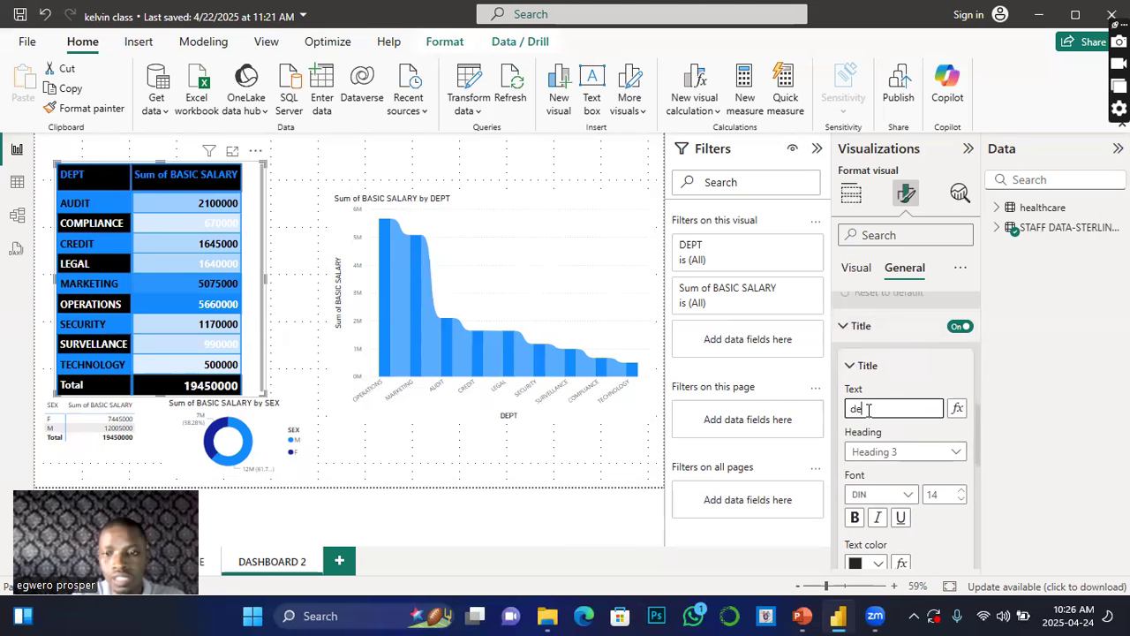
{"action": "type", "text": "t"}
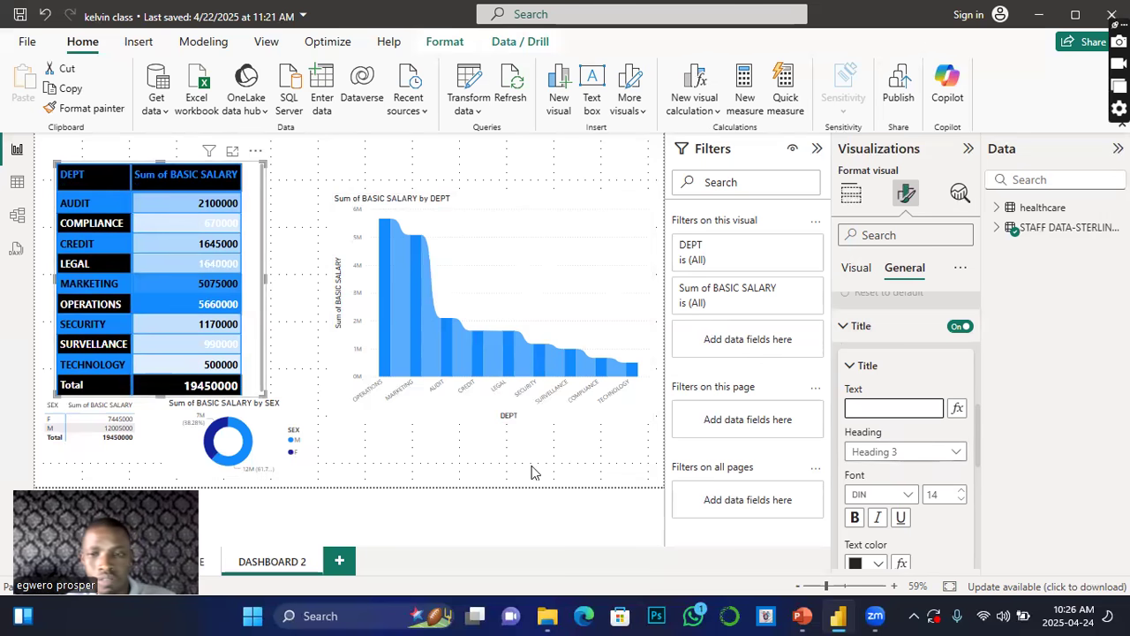
{"action": "left_click", "coordinate": [955, 454]}
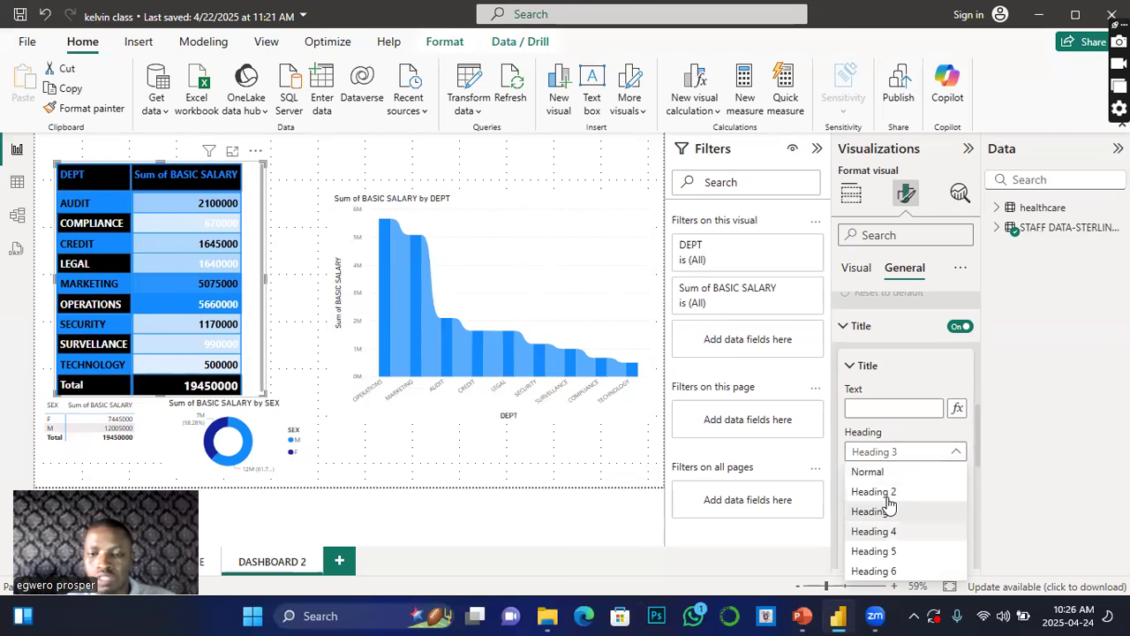
{"action": "left_click", "coordinate": [889, 505]}
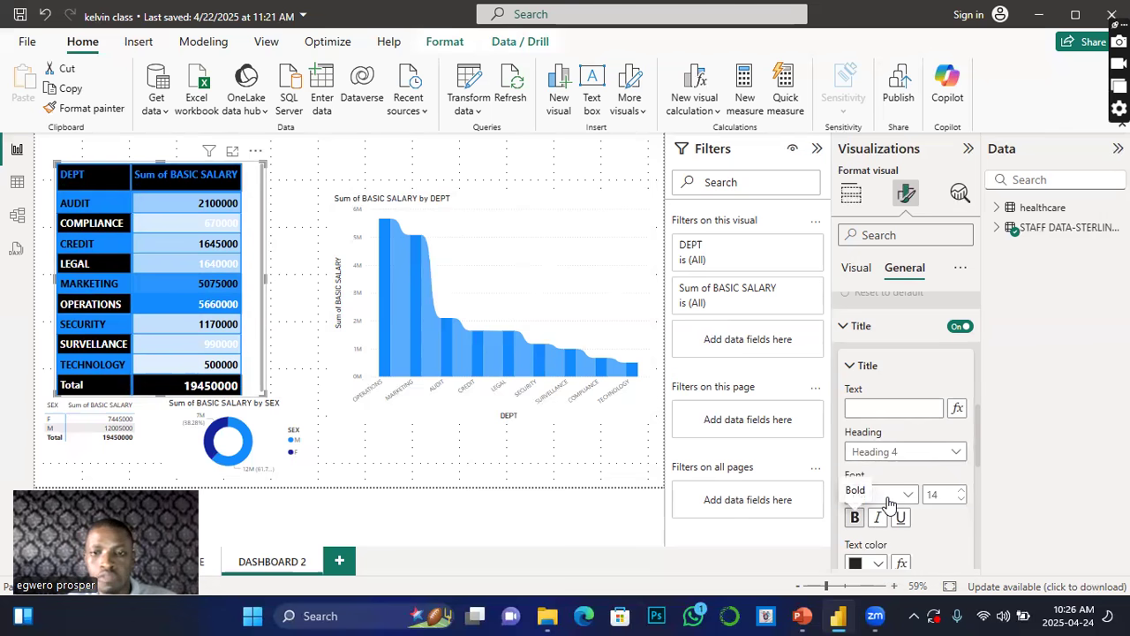
{"action": "scroll", "coordinate": [889, 505], "scroll_direction": "down", "scroll_amount": 5}
{"action": "left_click", "coordinate": [879, 408]}
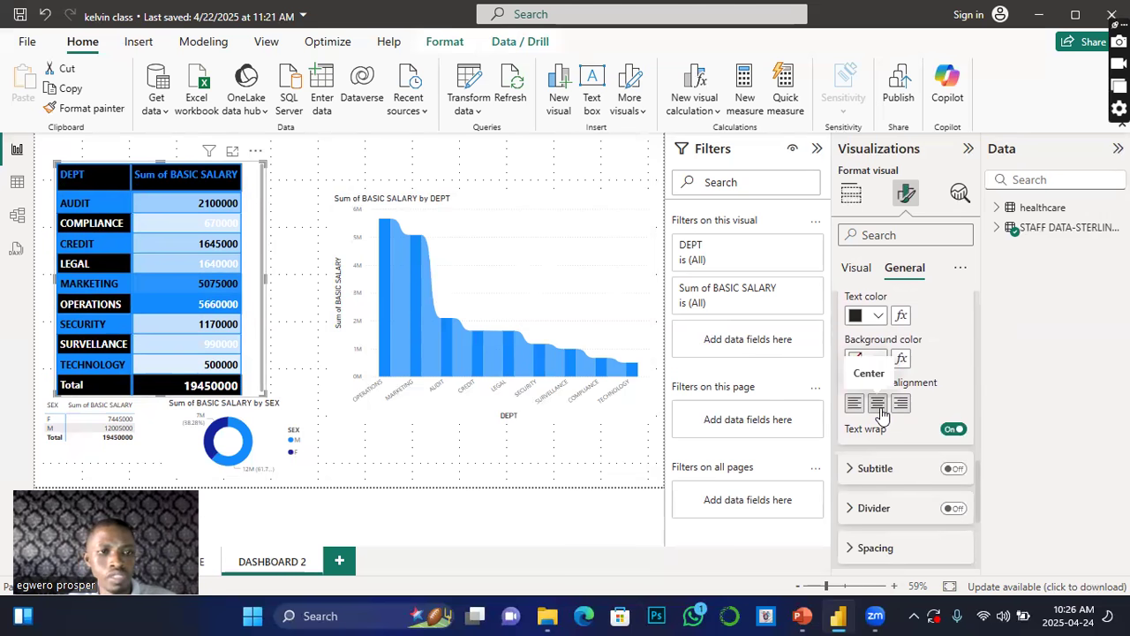
Step: Set the visual's background colour to black
{"action": "scroll", "coordinate": [893, 495], "scroll_direction": "down", "scroll_amount": 2}
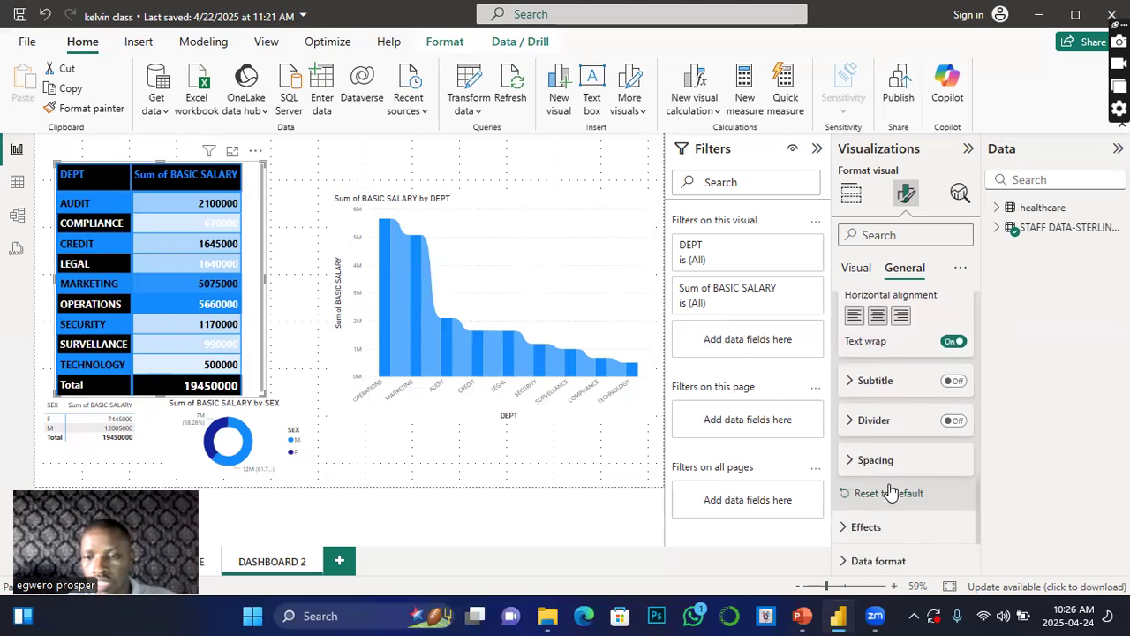
{"action": "scroll", "coordinate": [890, 491], "scroll_direction": "down", "scroll_amount": 2}
{"action": "left_click", "coordinate": [844, 449]}
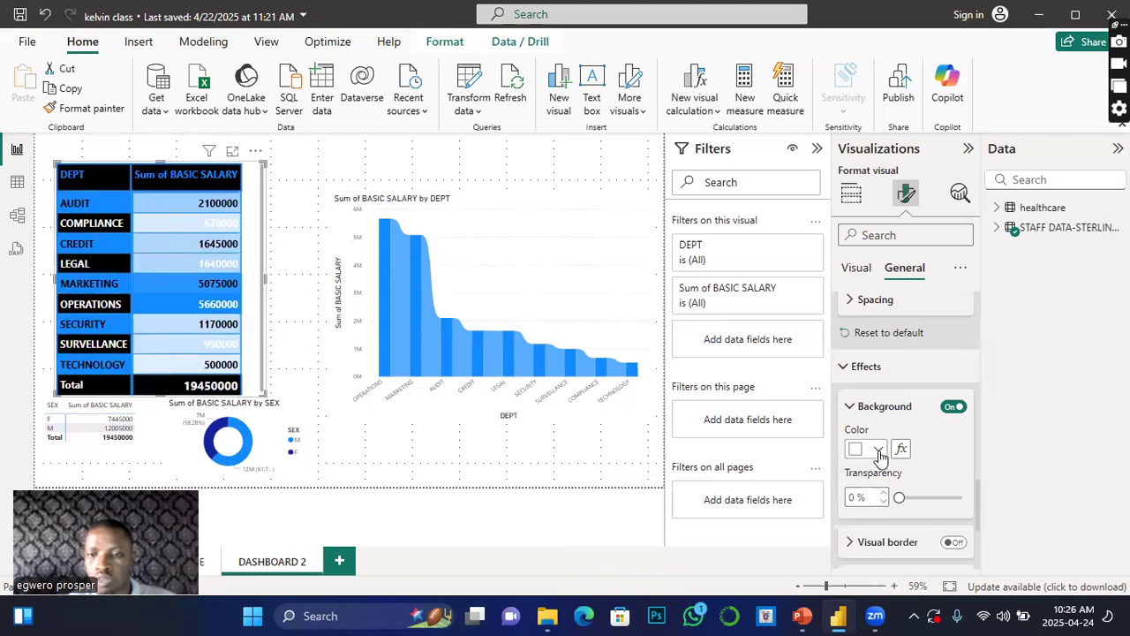
{"action": "left_click", "coordinate": [877, 449]}
{"action": "left_click", "coordinate": [914, 379]}
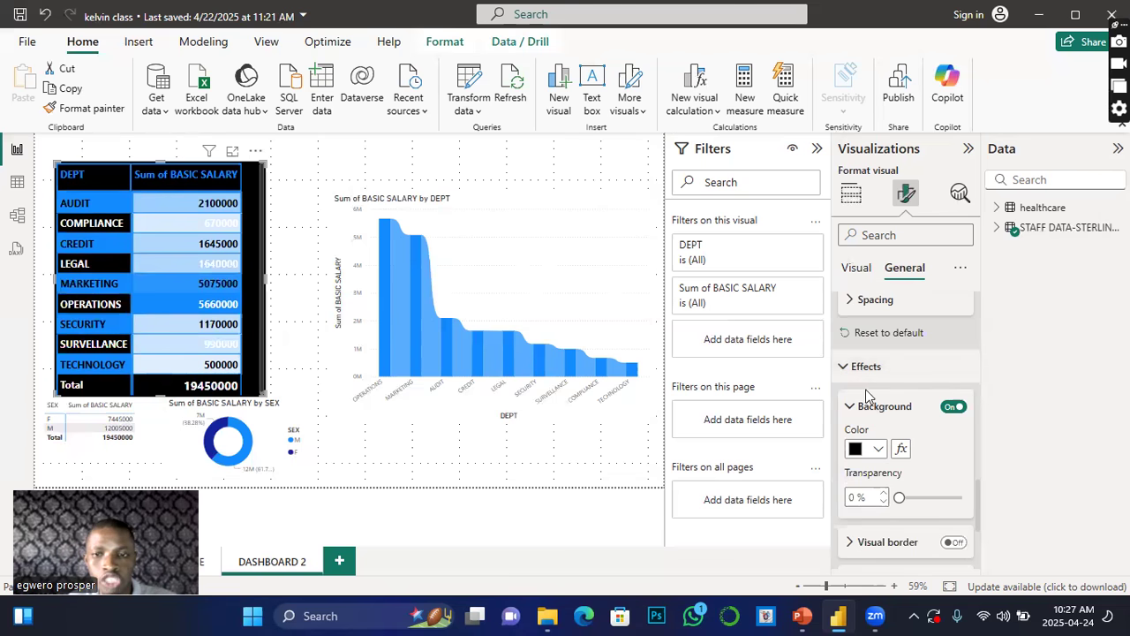
{"action": "scroll", "coordinate": [879, 450], "scroll_direction": "down", "scroll_amount": 3}
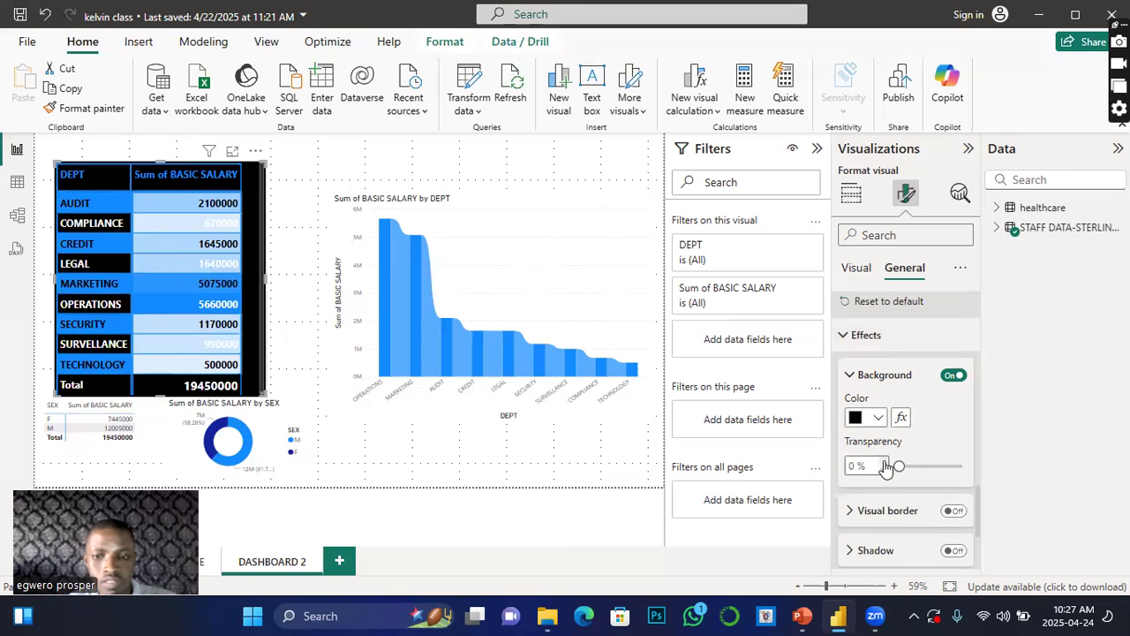
Step: Turn on the table visual's border and set its width to 3 px
{"action": "scroll", "coordinate": [855, 391], "scroll_direction": "down", "scroll_amount": 1}
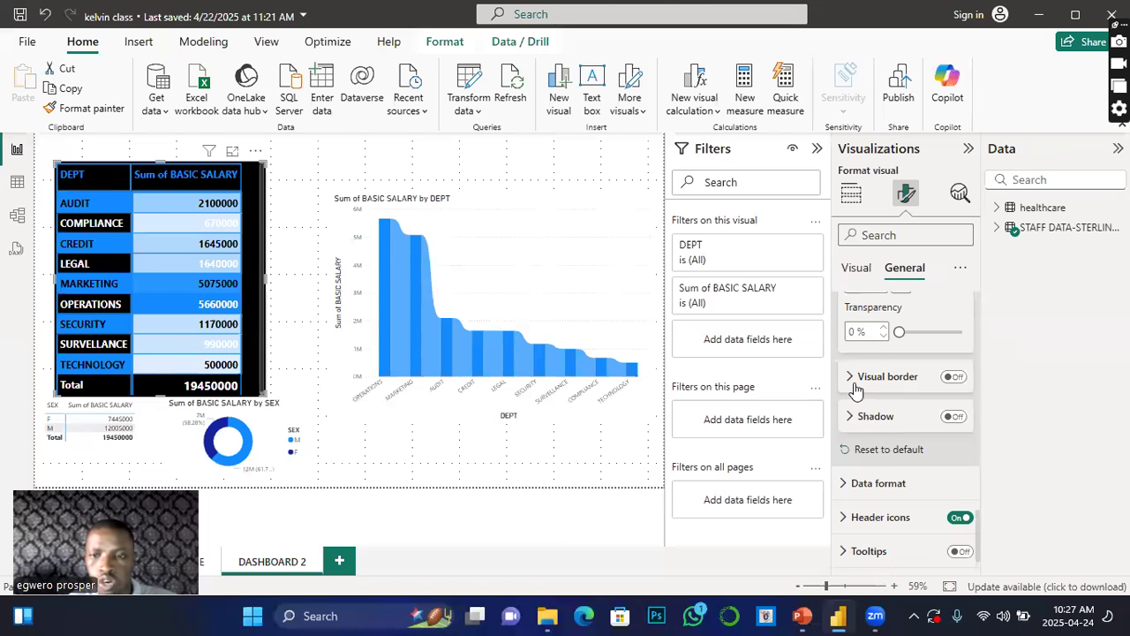
{"action": "left_click", "coordinate": [849, 378]}
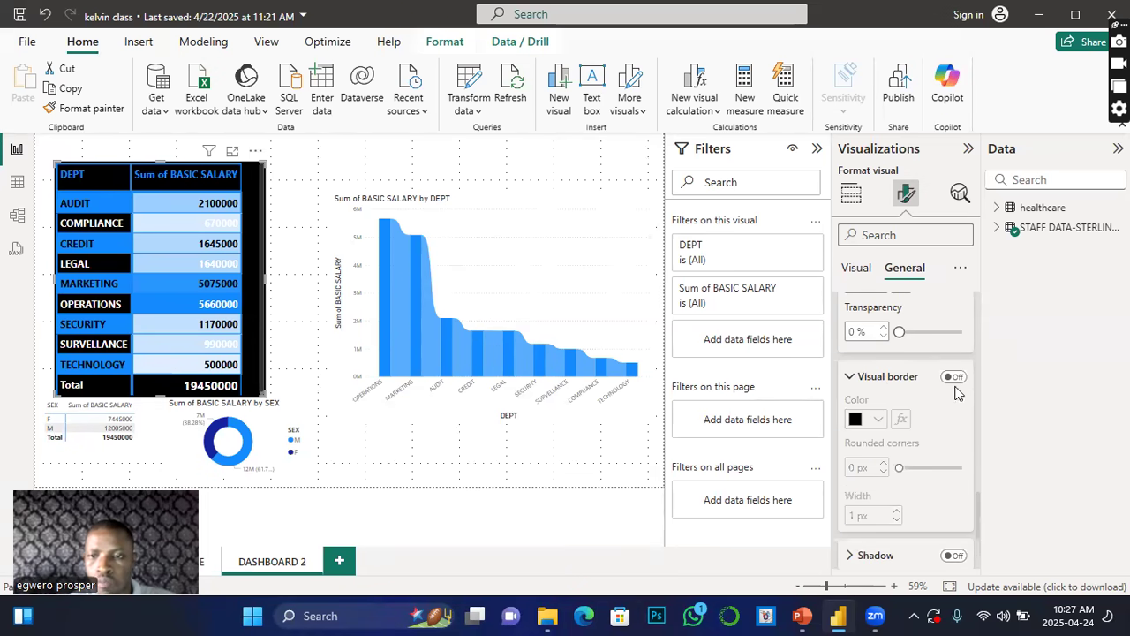
{"action": "left_click", "coordinate": [954, 377]}
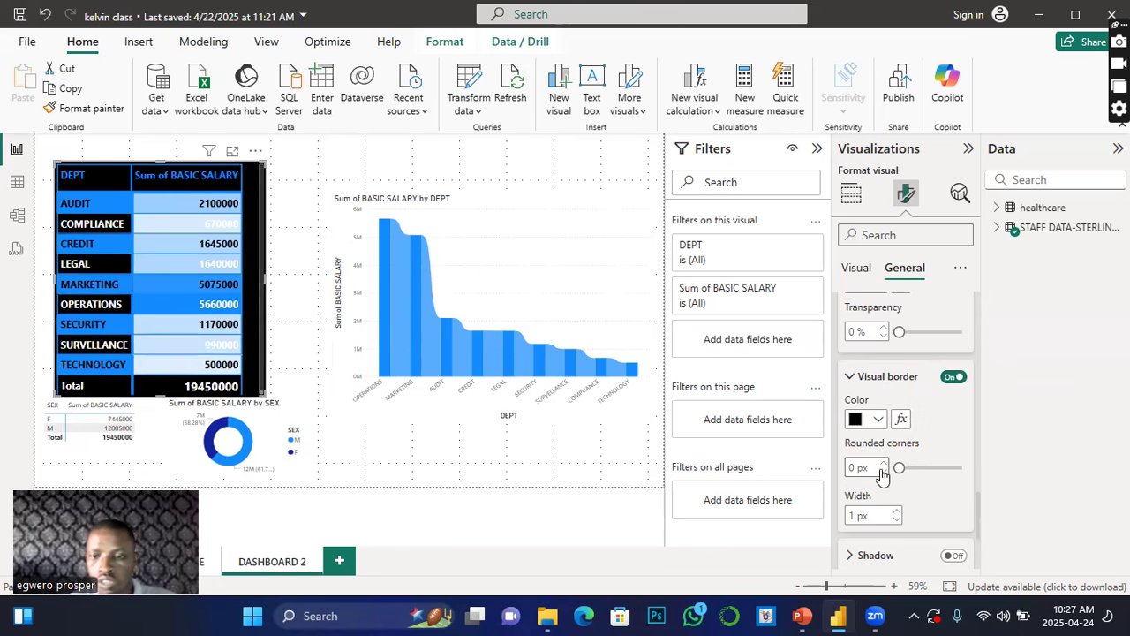
{"action": "scroll", "coordinate": [885, 481], "scroll_direction": "down", "scroll_amount": 2}
{"action": "left_click", "coordinate": [896, 429]}
Step: Turn on the visual's shadow and set the shadow colour to blue
{"action": "left_click", "coordinate": [954, 472]}
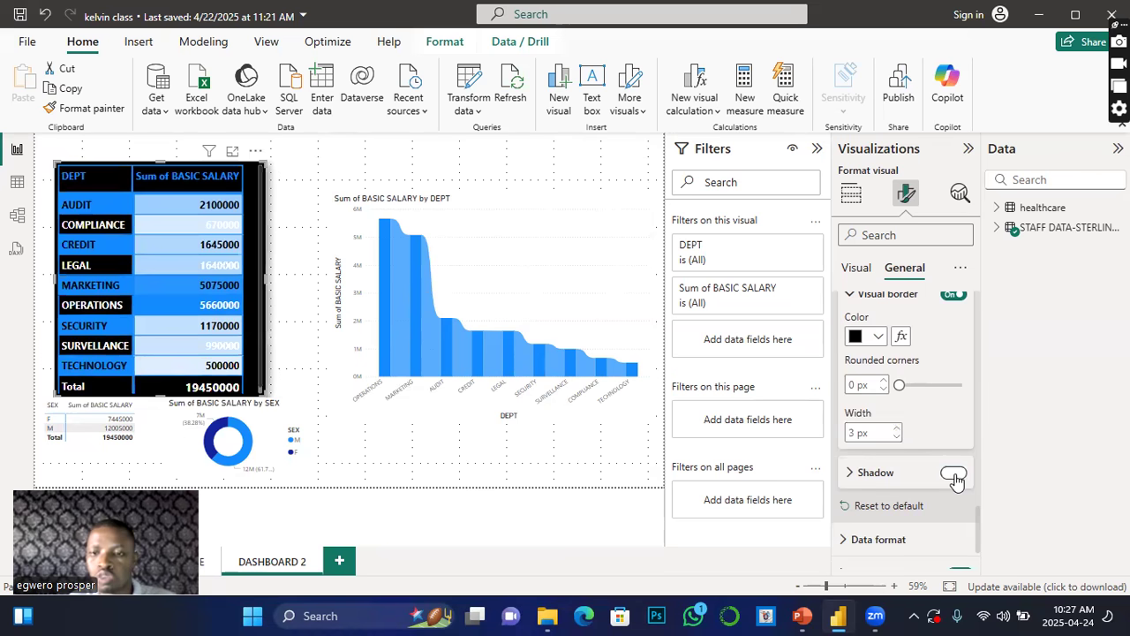
{"action": "left_click", "coordinate": [848, 475]}
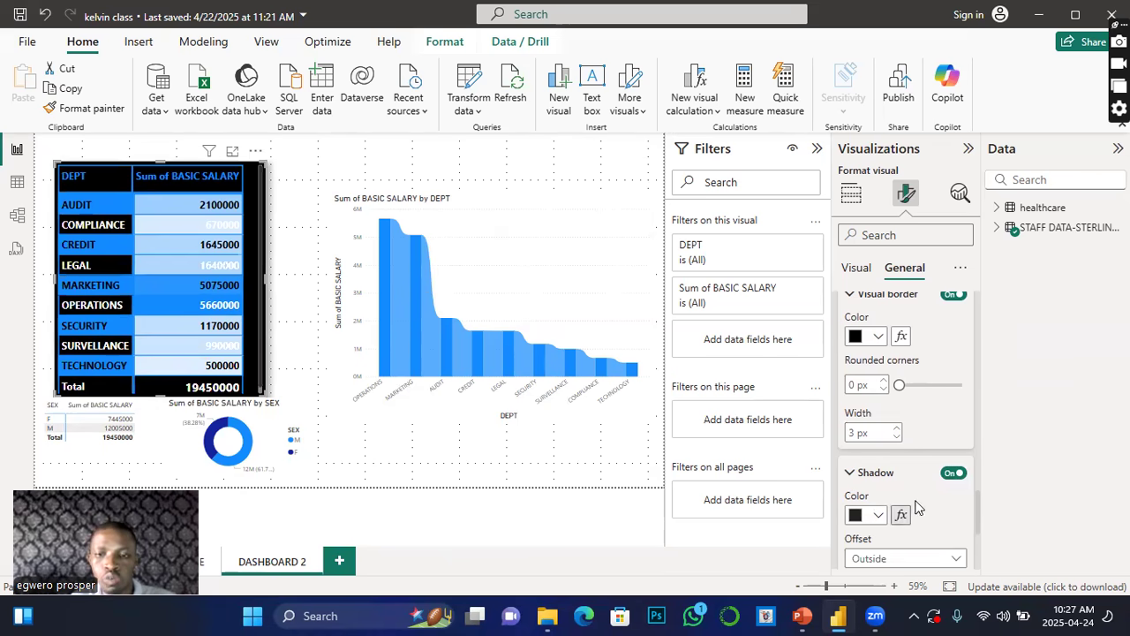
{"action": "left_click", "coordinate": [876, 515]}
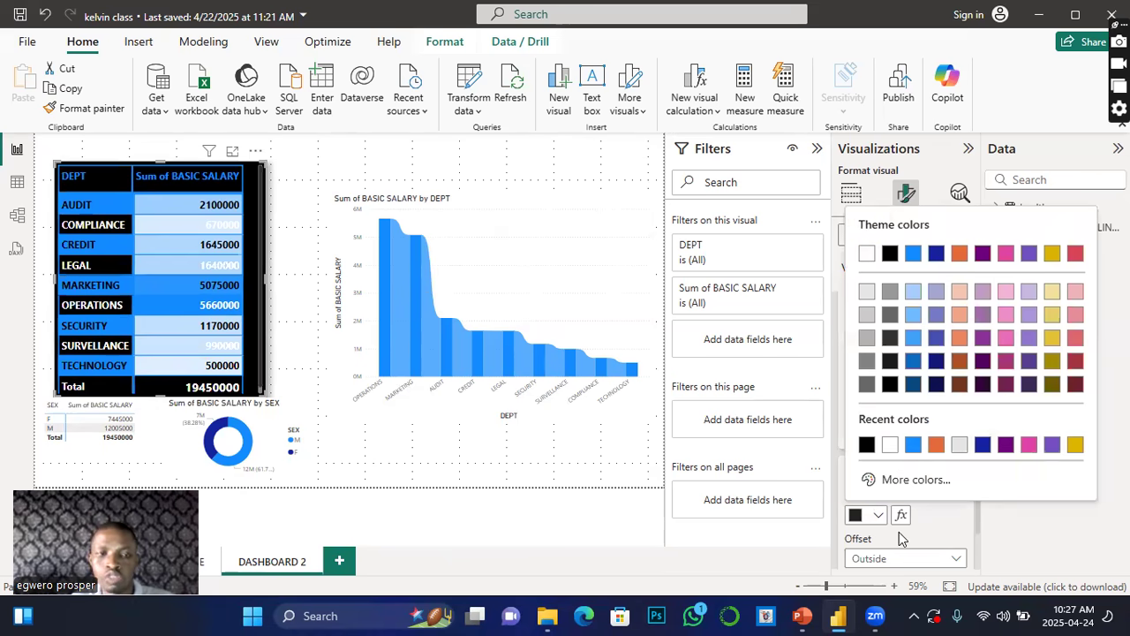
{"action": "left_click", "coordinate": [911, 447]}
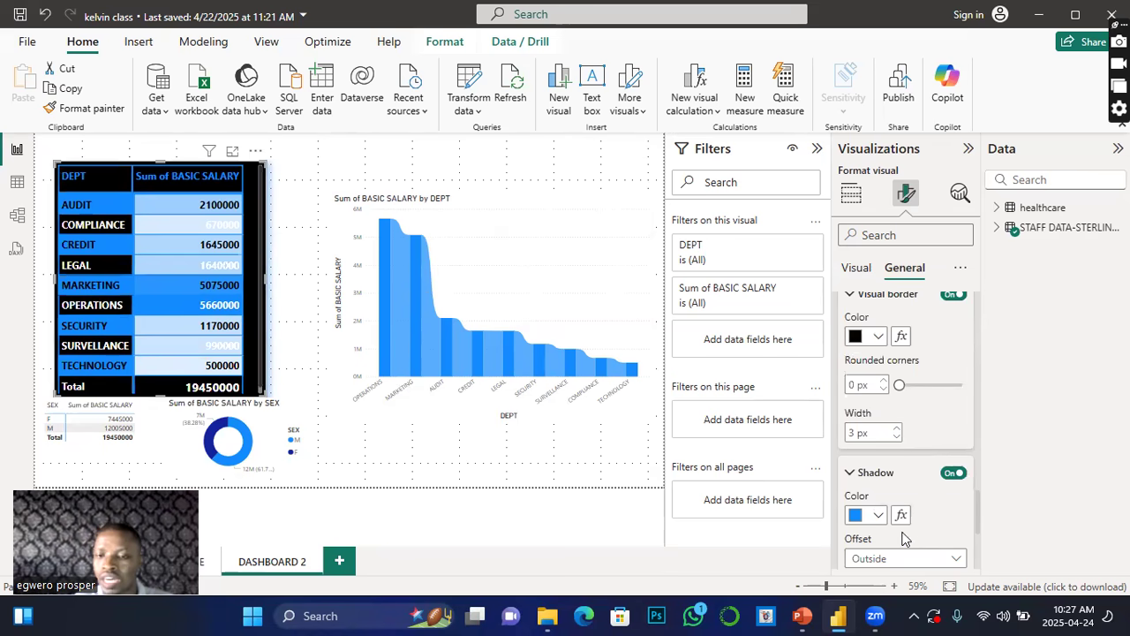
Step: Review the shadow offset and position options and the header icon settings
{"action": "scroll", "coordinate": [907, 538], "scroll_direction": "down", "scroll_amount": 3}
{"action": "left_click", "coordinate": [957, 394]}
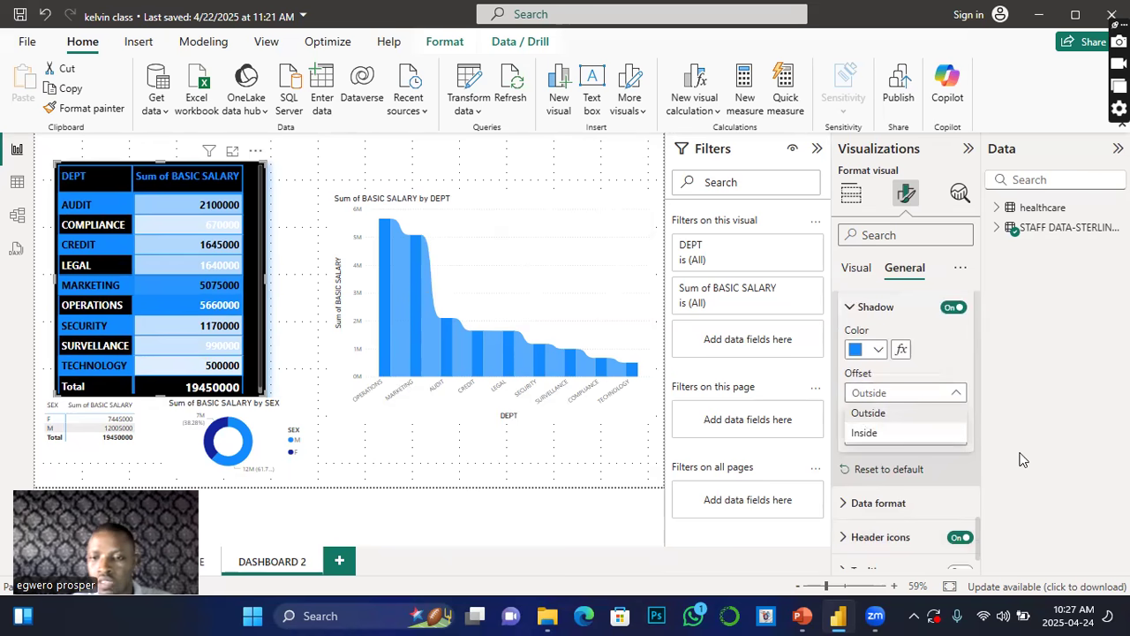
{"action": "left_click", "coordinate": [950, 482]}
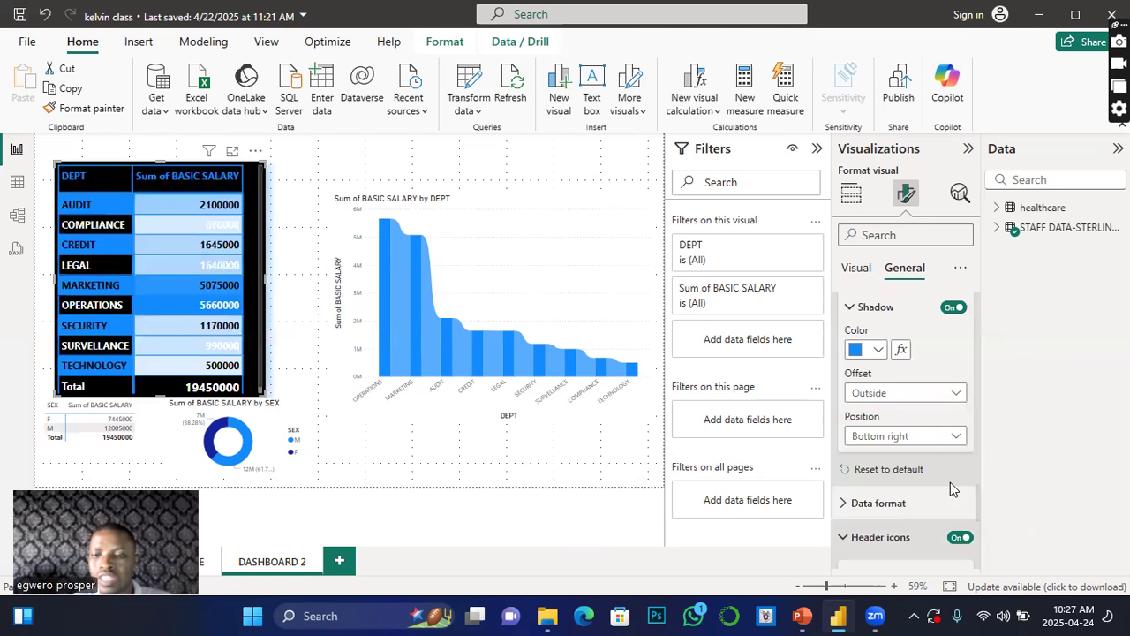
{"action": "scroll", "coordinate": [950, 482], "scroll_direction": "down", "scroll_amount": 3}
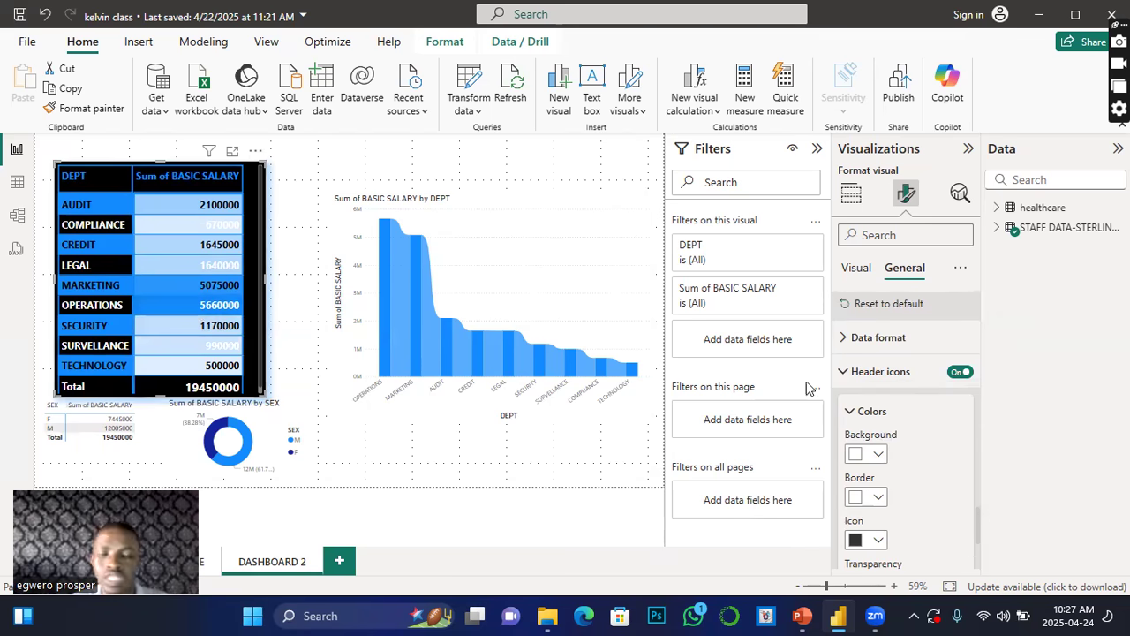
{"action": "scroll", "coordinate": [960, 433], "scroll_direction": "up", "scroll_amount": 2}
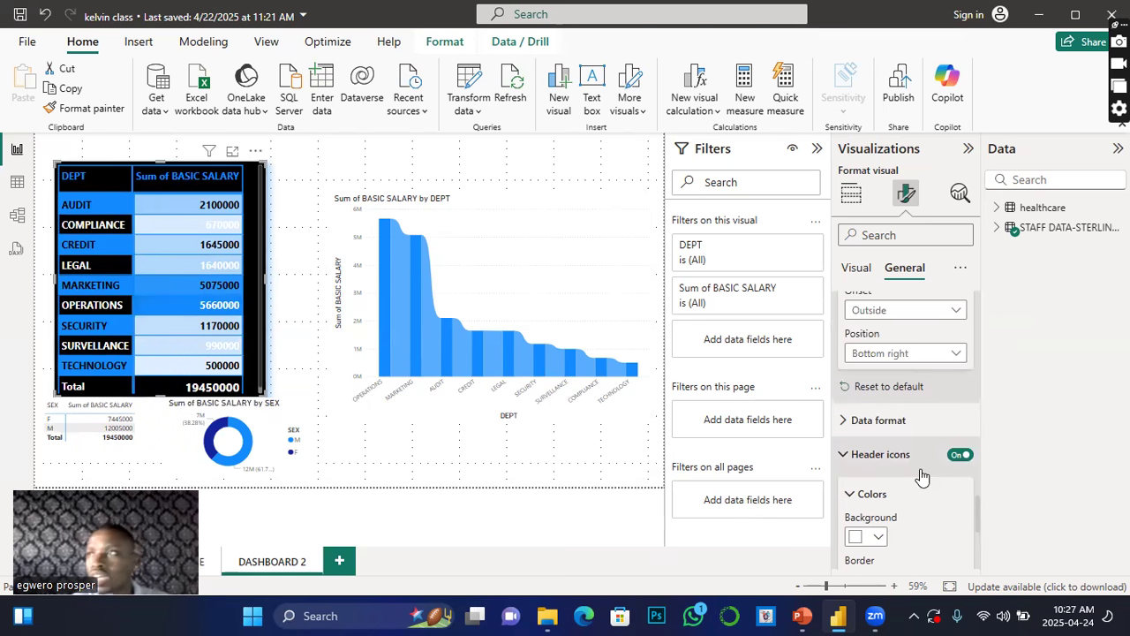
{"action": "scroll", "coordinate": [921, 477], "scroll_direction": "up", "scroll_amount": 7}
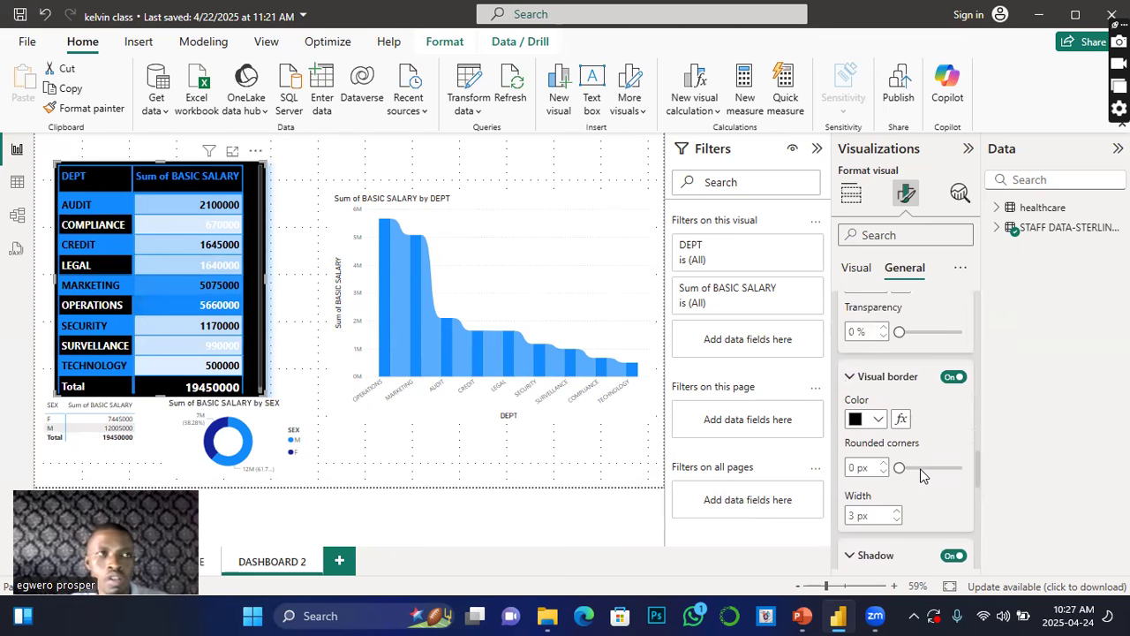
{"action": "scroll", "coordinate": [871, 379], "scroll_direction": "up", "scroll_amount": 7}
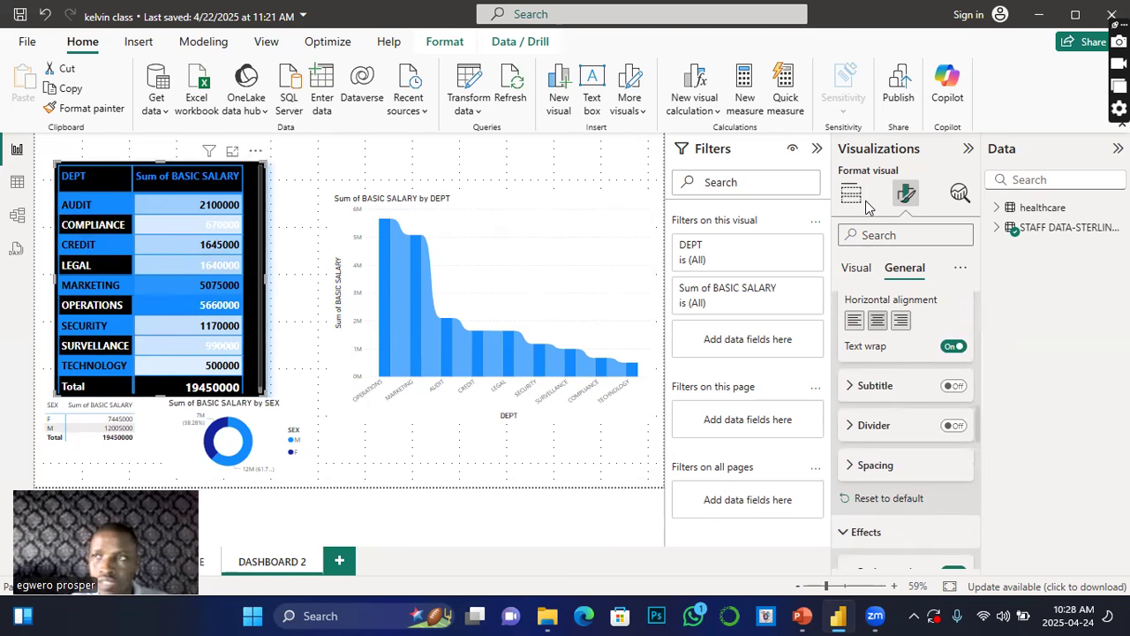
Step: Move the Sum of BASIC SALARY by DEPT chart slightly up and to the left
{"action": "mouse_move", "coordinate": [523, 372]}
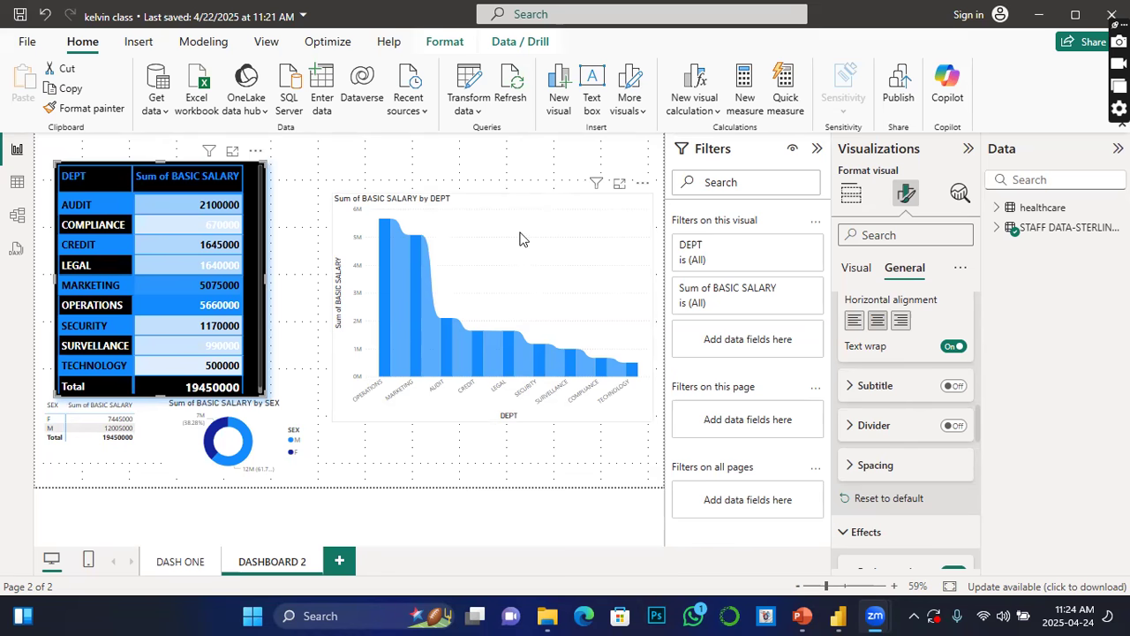
{"action": "left_click_drag", "start_coordinate": [509, 234], "coordinate": [497, 227]}
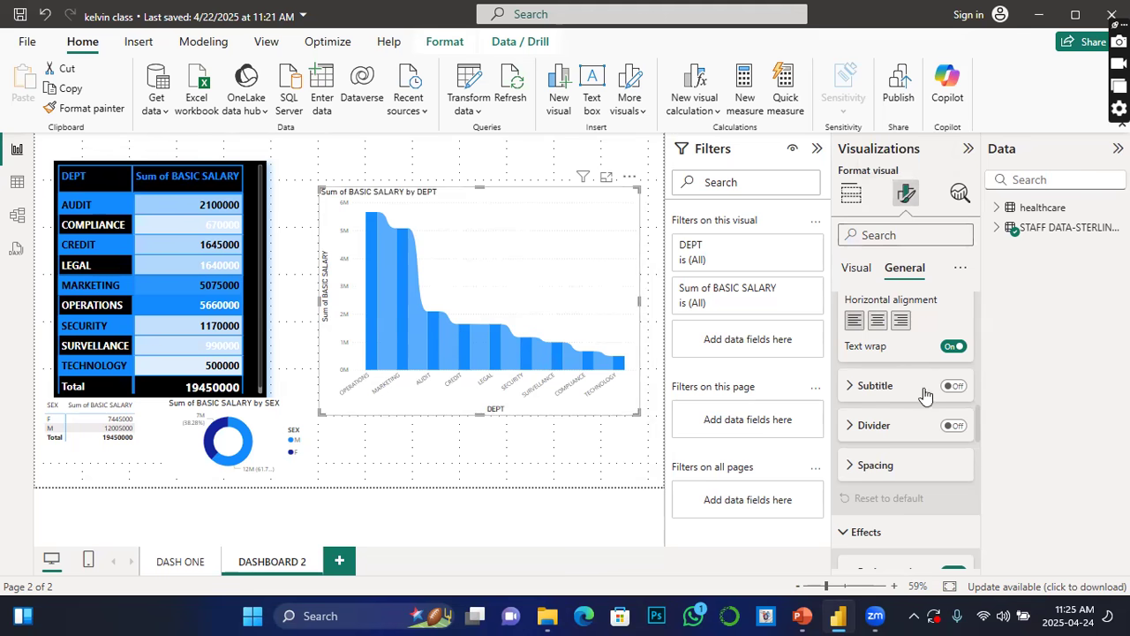
Step: Select the salary table visual and review its field wells and format settings
{"action": "scroll", "coordinate": [918, 452], "scroll_direction": "down", "scroll_amount": 2}
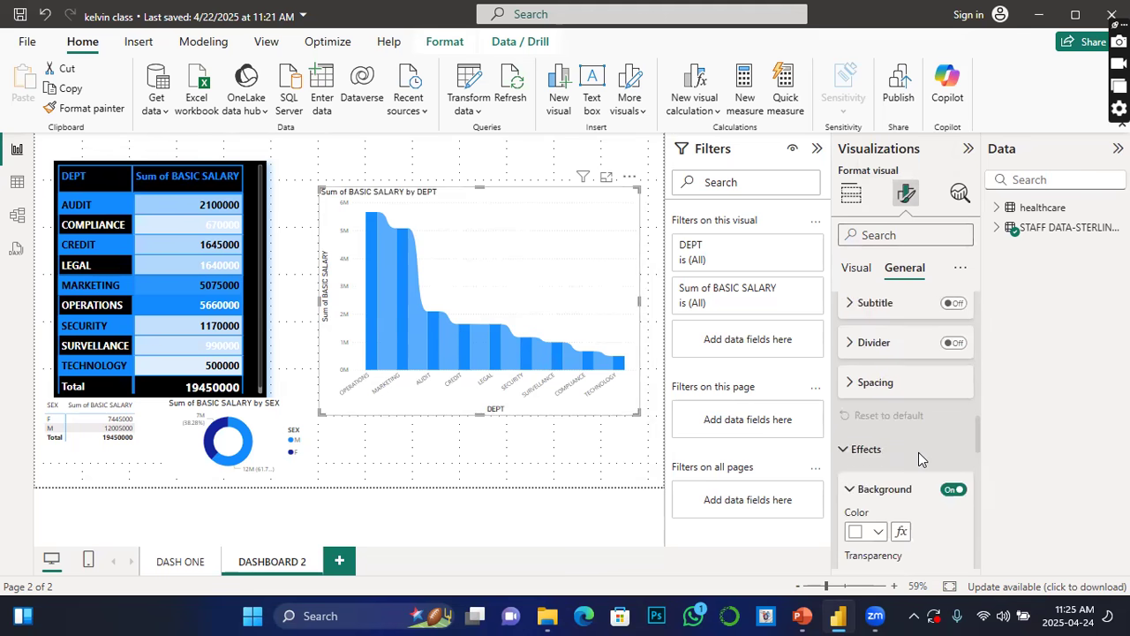
{"action": "scroll", "coordinate": [918, 452], "scroll_direction": "up", "scroll_amount": 2}
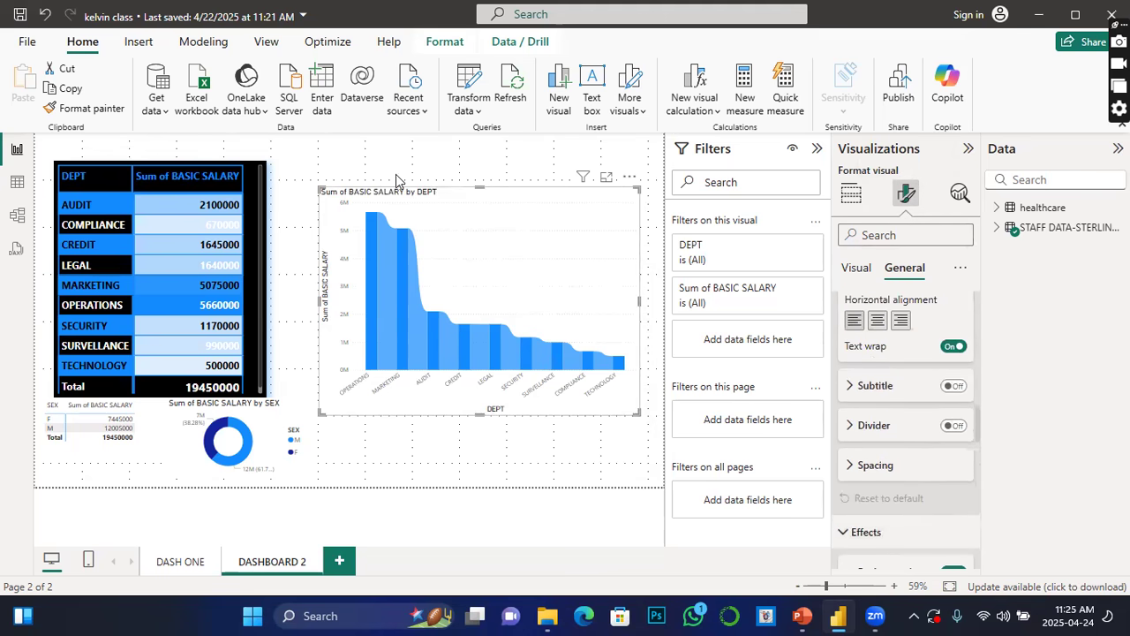
{"action": "left_click", "coordinate": [269, 256]}
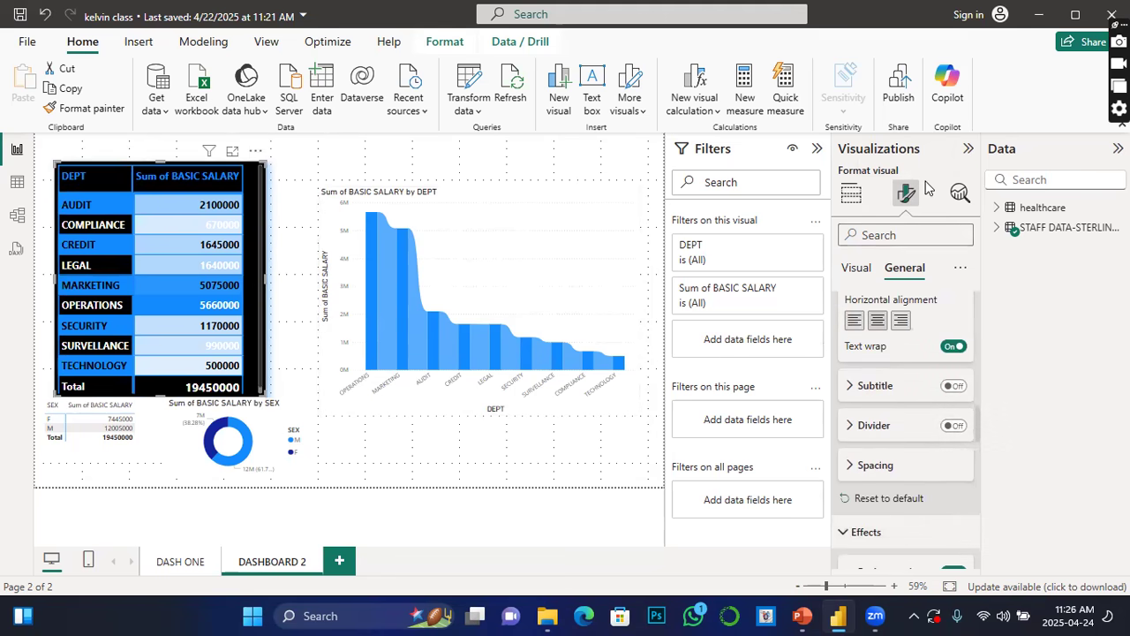
{"action": "left_click", "coordinate": [851, 195]}
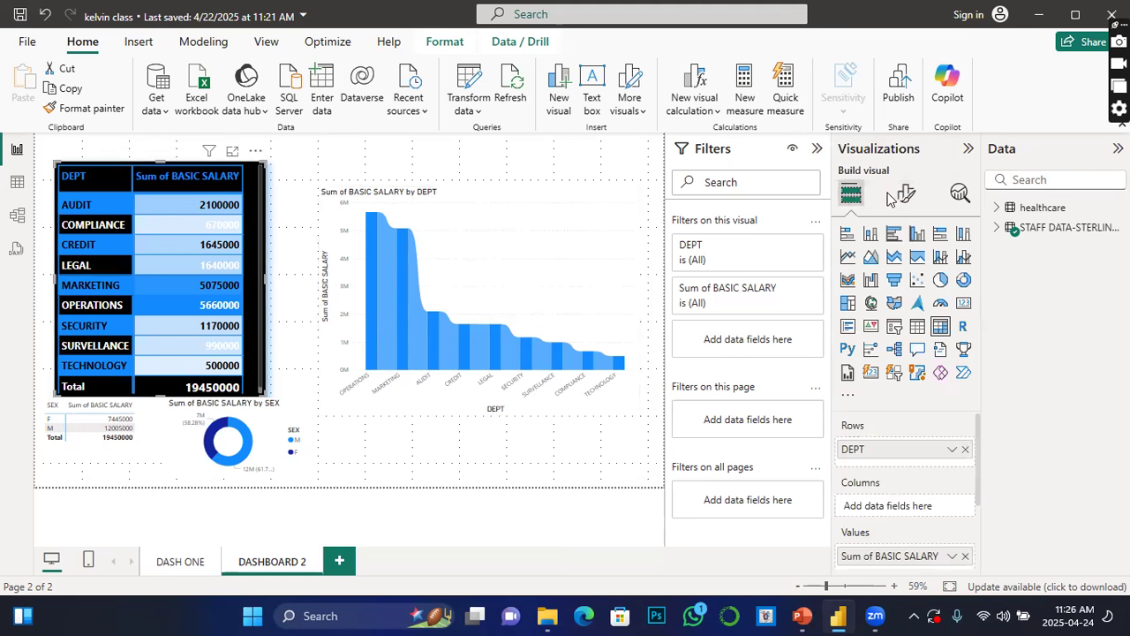
{"action": "left_click", "coordinate": [906, 193]}
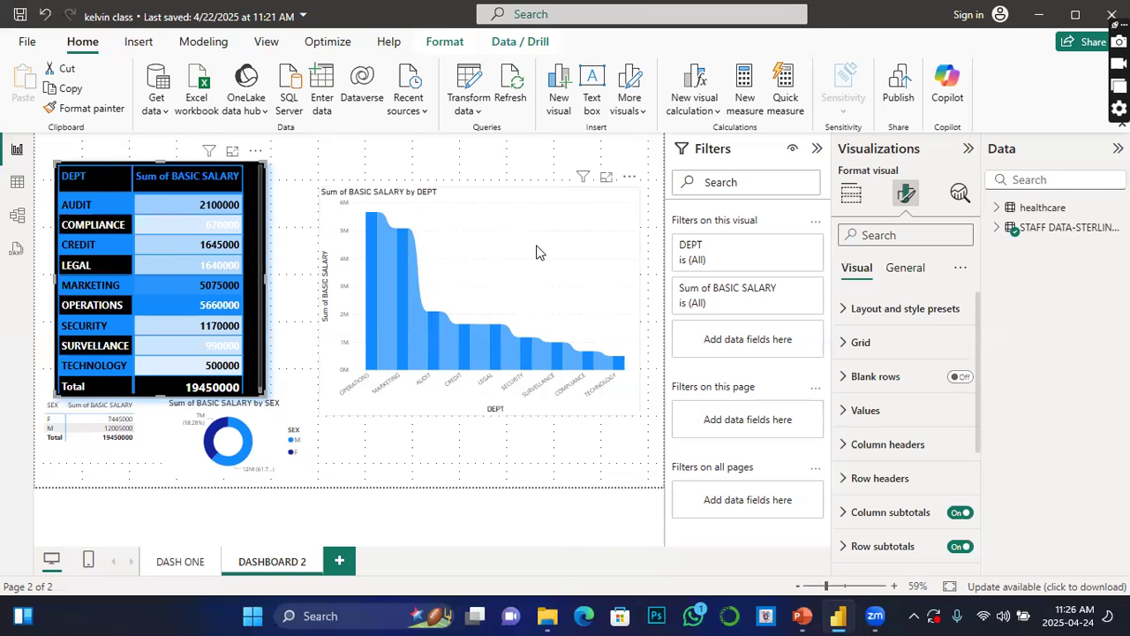
Step: Select the Sum of BASIC SALARY by DEPT chart and set its X-axis label colour to black
{"action": "left_click", "coordinate": [606, 213]}
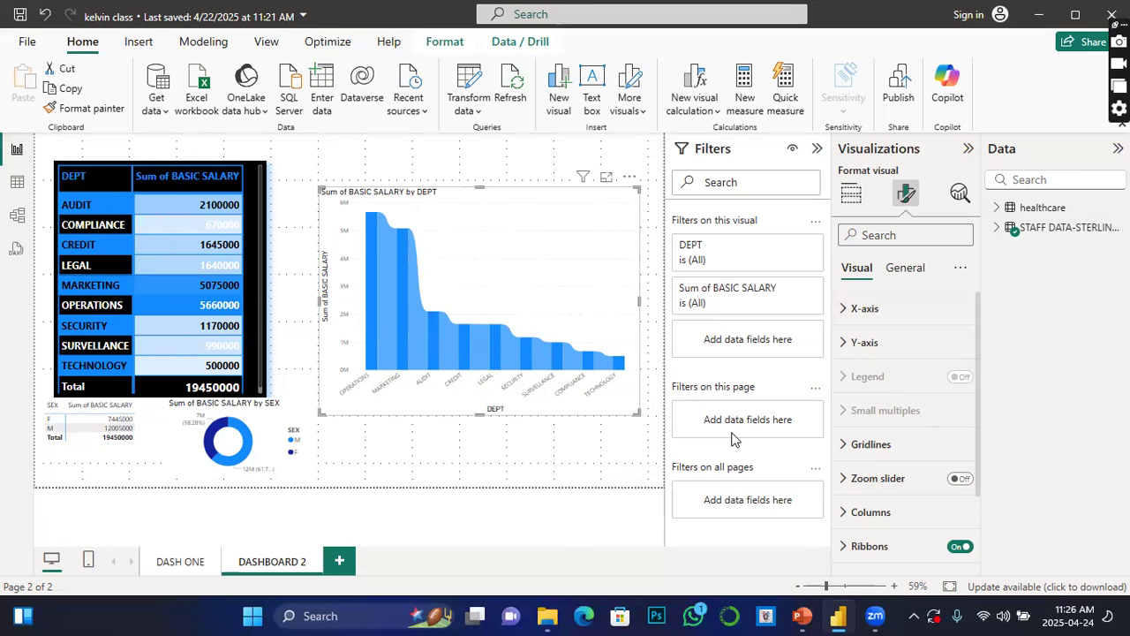
{"action": "left_click", "coordinate": [847, 316]}
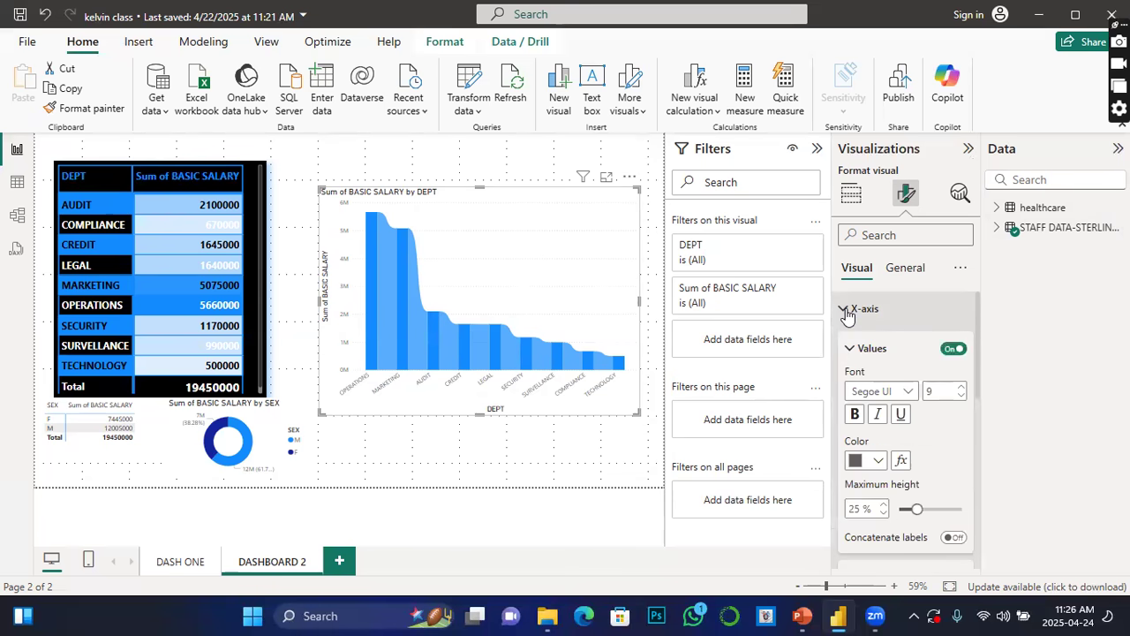
{"action": "left_click", "coordinate": [878, 460]}
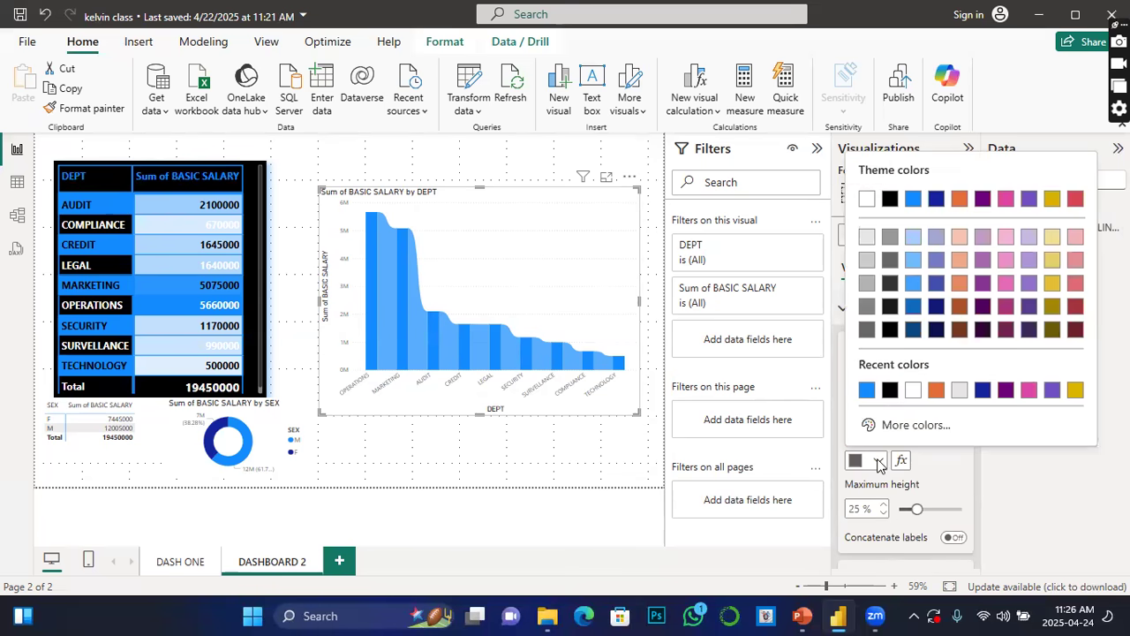
{"action": "left_click", "coordinate": [890, 389]}
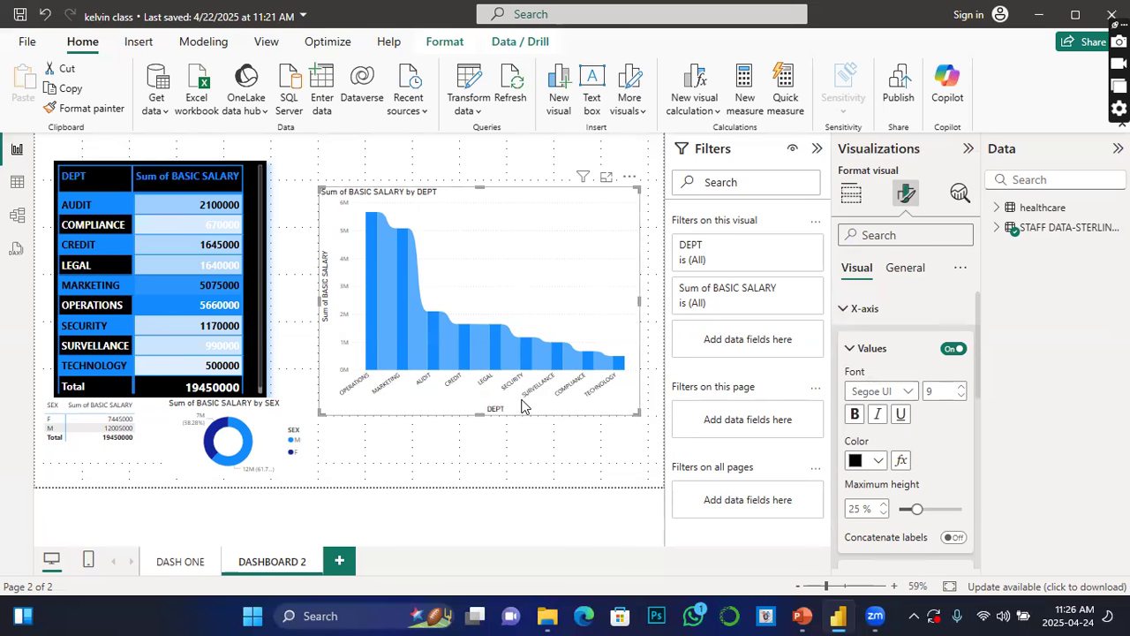
Step: Increase the X-axis label font size to 12
{"action": "left_click", "coordinate": [962, 388]}
{"action": "left_click", "coordinate": [961, 387]}
{"action": "left_click", "coordinate": [961, 388]}
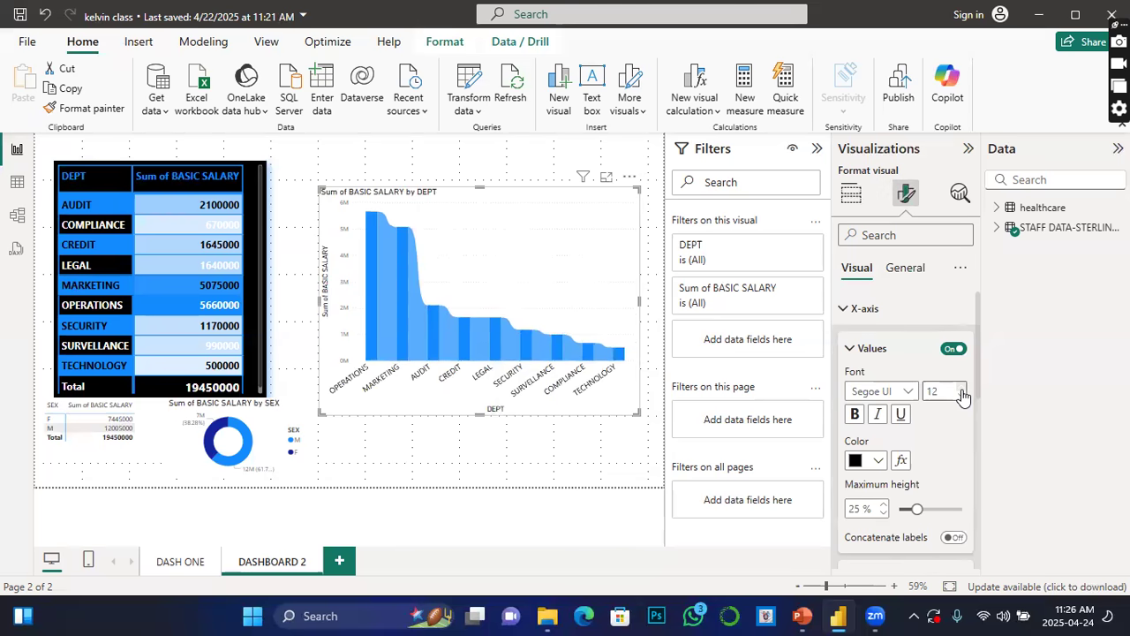
Step: Set the X-axis labels' maximum height to 32%
{"action": "scroll", "coordinate": [910, 477], "scroll_direction": "down", "scroll_amount": 1}
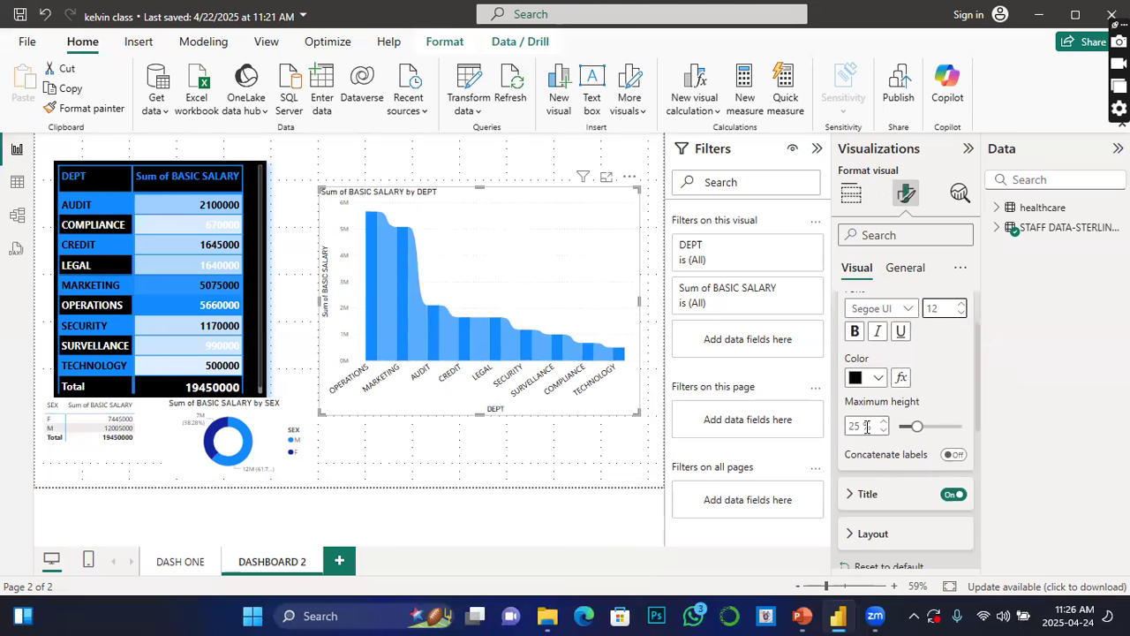
{"action": "left_click", "coordinate": [916, 429]}
{"action": "left_click_drag", "start_coordinate": [916, 428], "coordinate": [923, 427]}
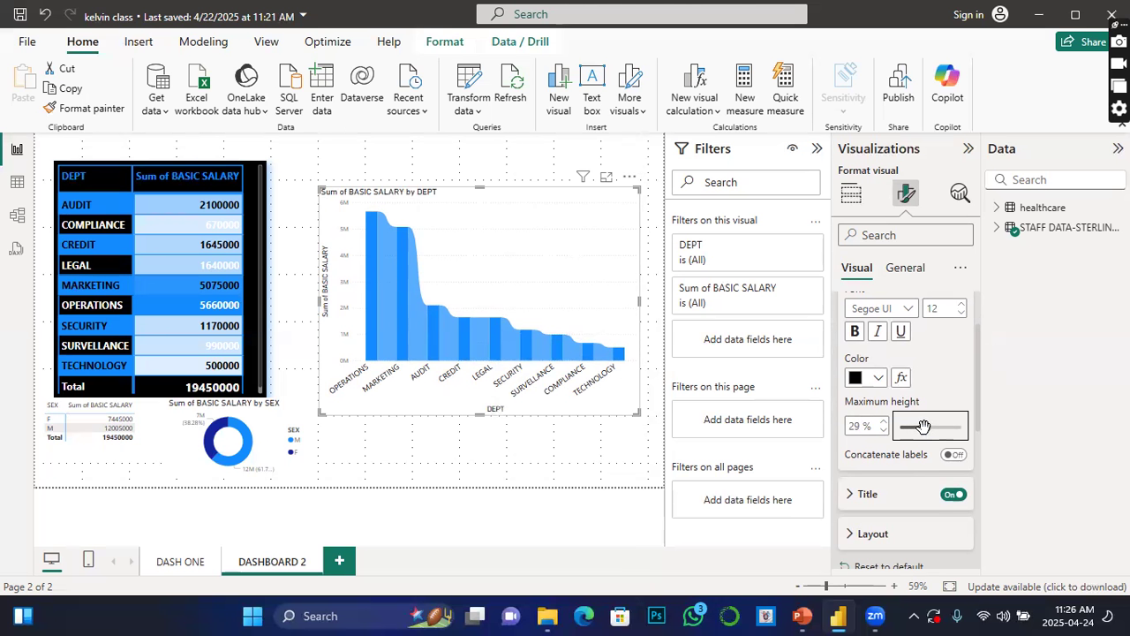
{"action": "left_click", "coordinate": [883, 422]}
{"action": "left_click", "coordinate": [883, 422]}
{"action": "left_click", "coordinate": [883, 422]}
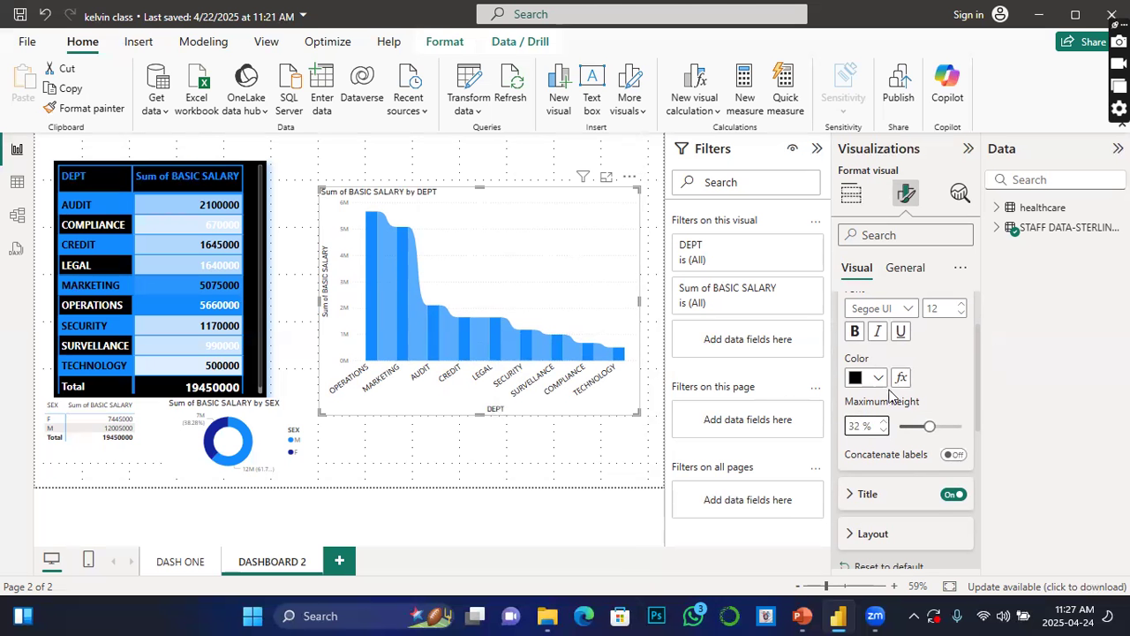
Step: Change the X-axis title font to Arial Black
{"action": "scroll", "coordinate": [918, 448], "scroll_direction": "down", "scroll_amount": 1}
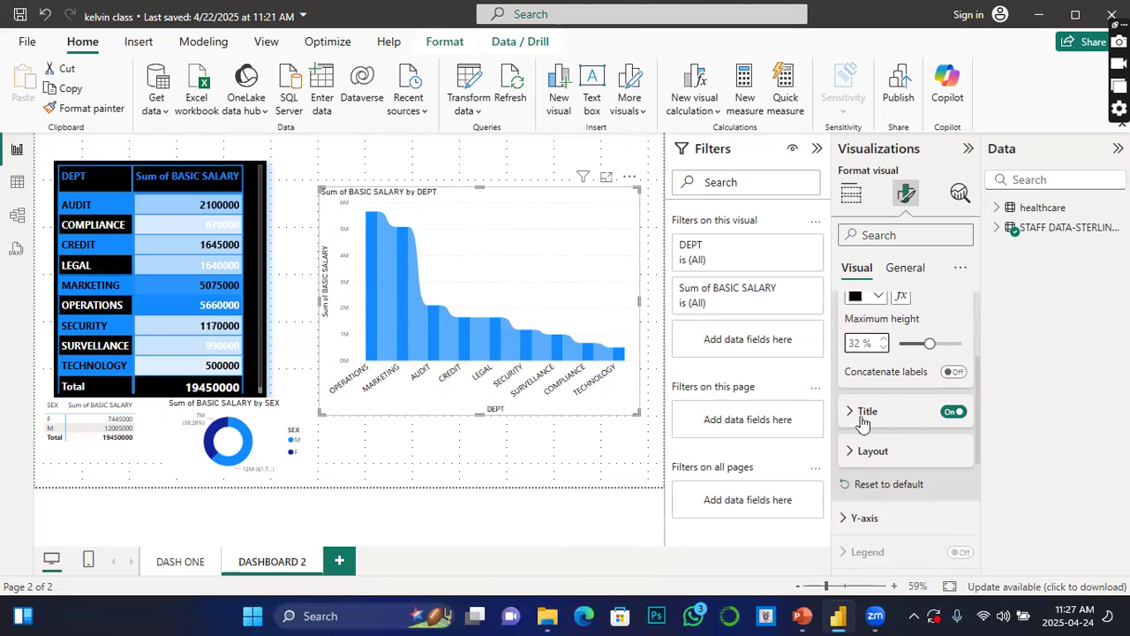
{"action": "left_click", "coordinate": [856, 412]}
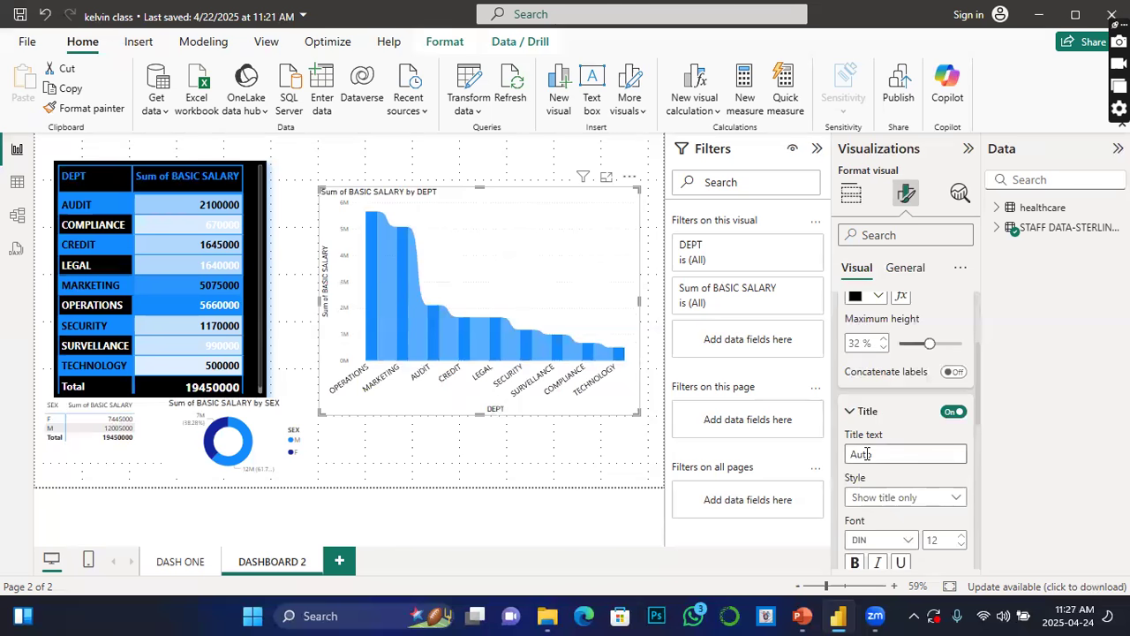
{"action": "scroll", "coordinate": [901, 396], "scroll_direction": "down", "scroll_amount": 3}
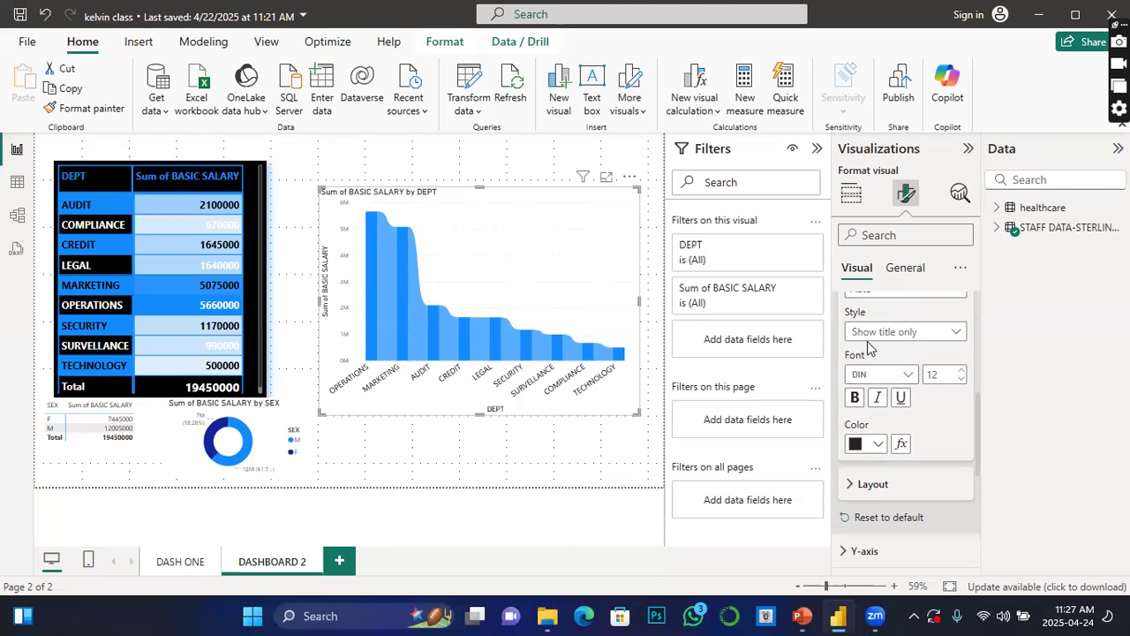
{"action": "left_click", "coordinate": [958, 344]}
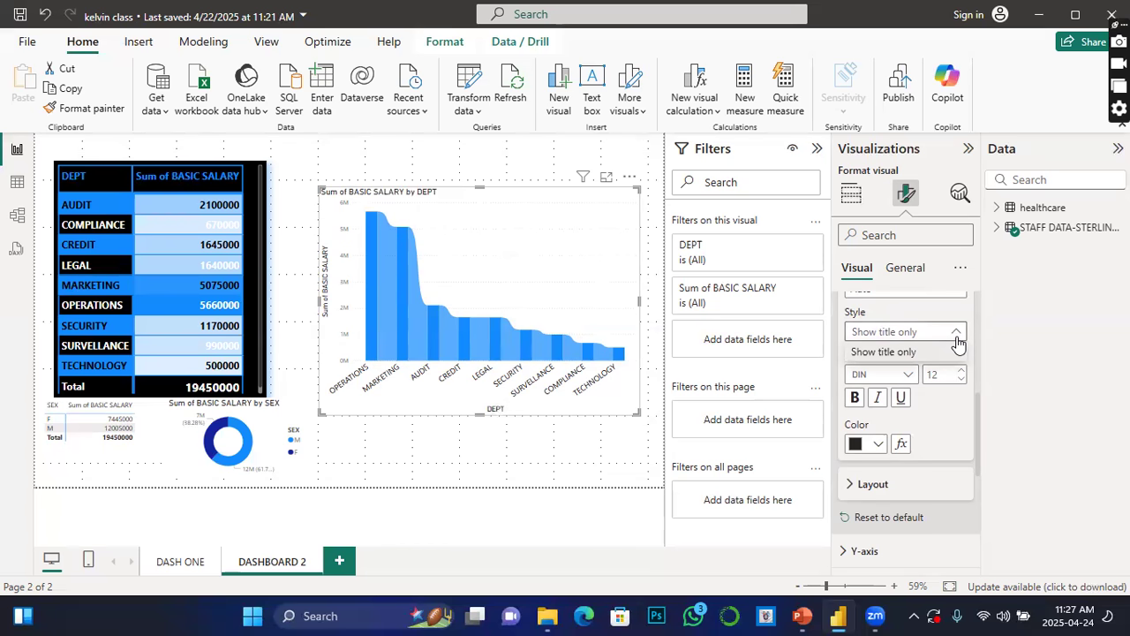
{"action": "left_click", "coordinate": [1038, 359]}
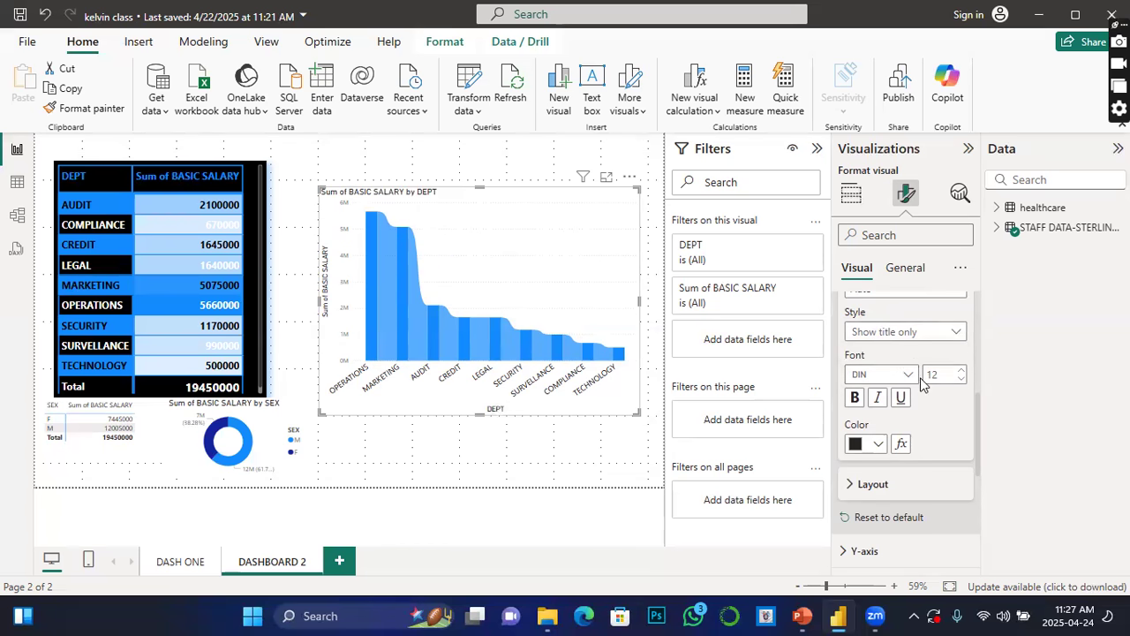
{"action": "left_click", "coordinate": [906, 378]}
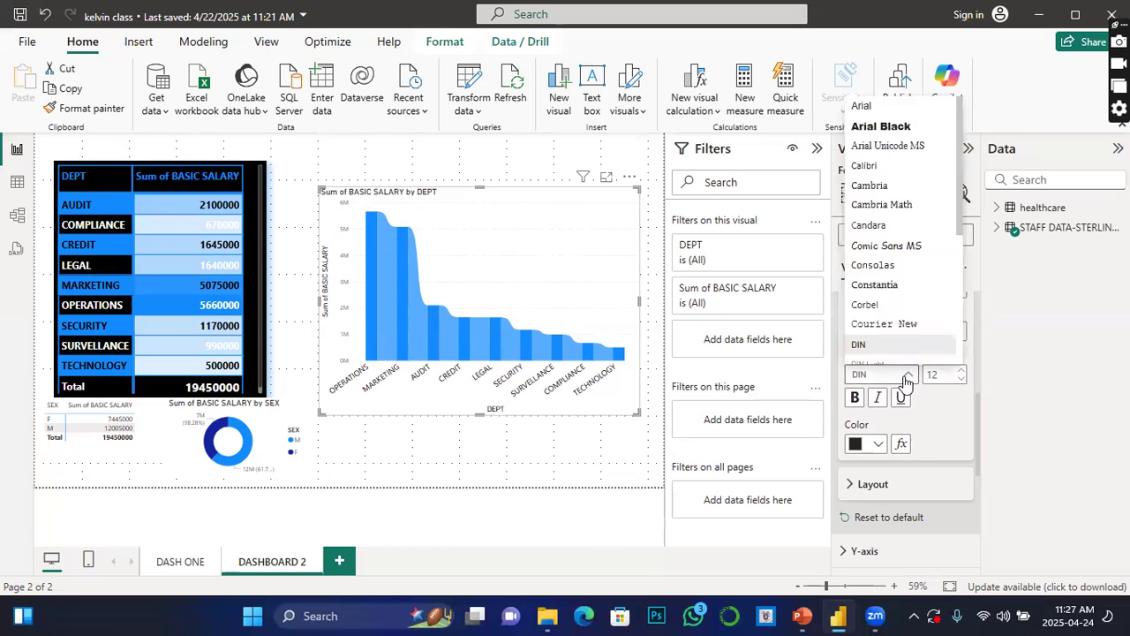
{"action": "left_click", "coordinate": [887, 127]}
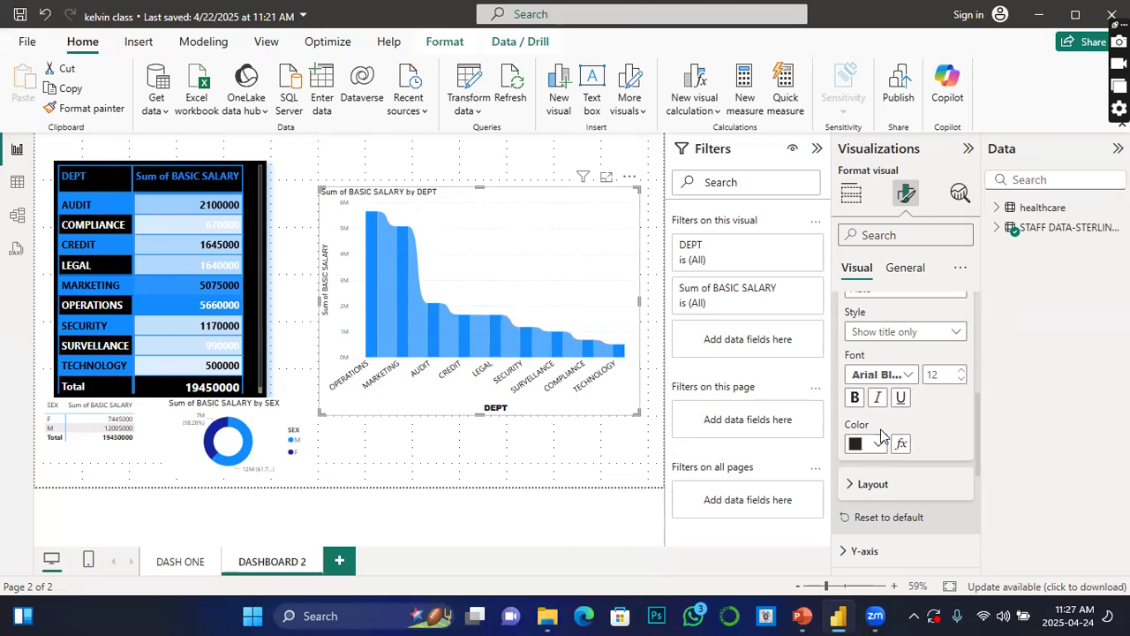
Step: Set the X-axis minimum category width to 23 px
{"action": "scroll", "coordinate": [883, 505], "scroll_direction": "down", "scroll_amount": 2}
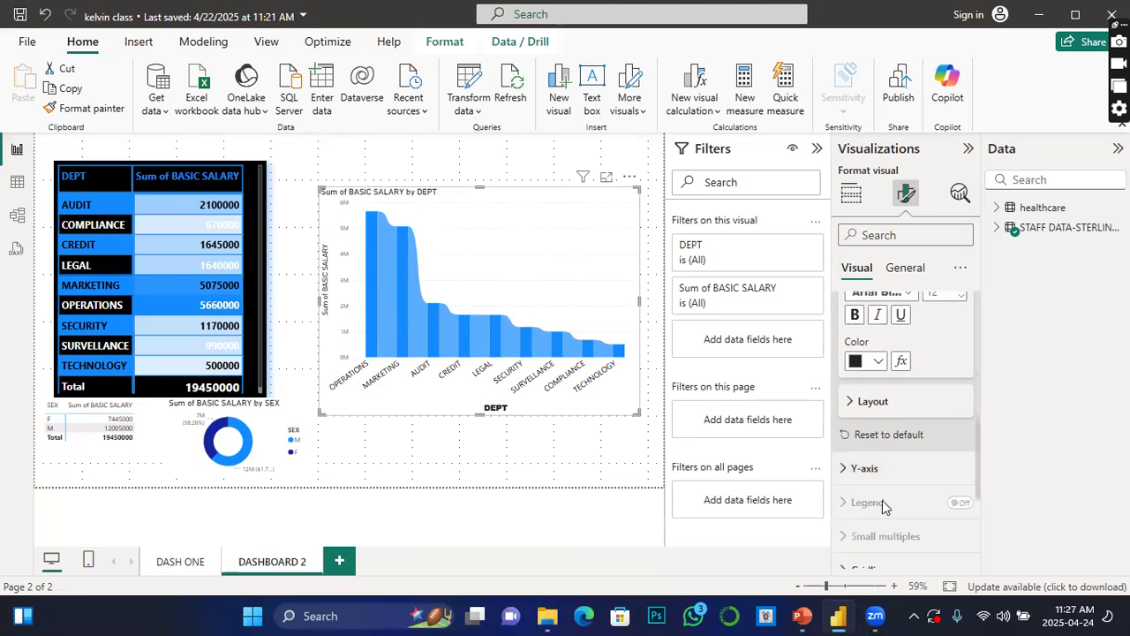
{"action": "left_click", "coordinate": [850, 401]}
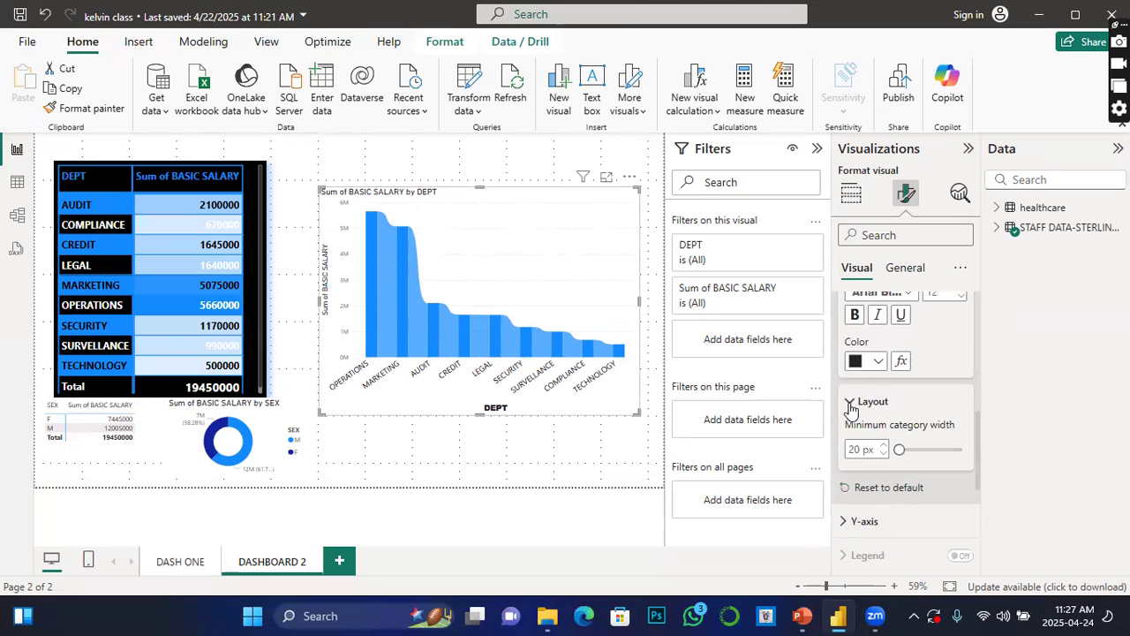
{"action": "left_click", "coordinate": [883, 448]}
{"action": "left_click", "coordinate": [883, 448]}
Step: Set the Y-axis range minimum to 2, keeping the maximum on Auto
{"action": "scroll", "coordinate": [863, 510], "scroll_direction": "down", "scroll_amount": 2}
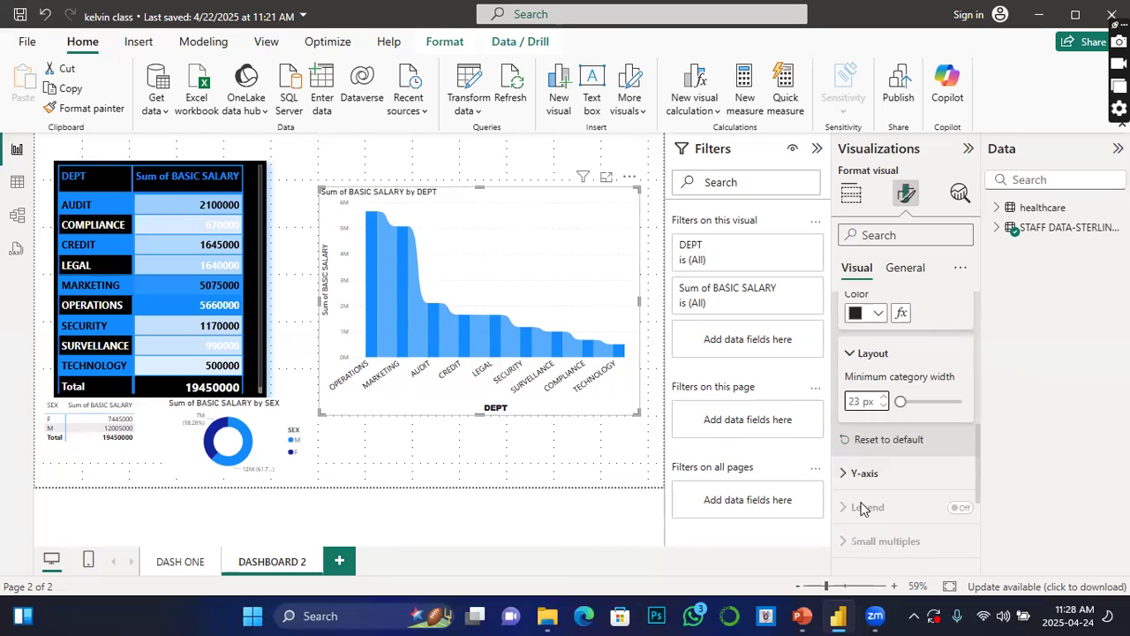
{"action": "left_click", "coordinate": [847, 441]}
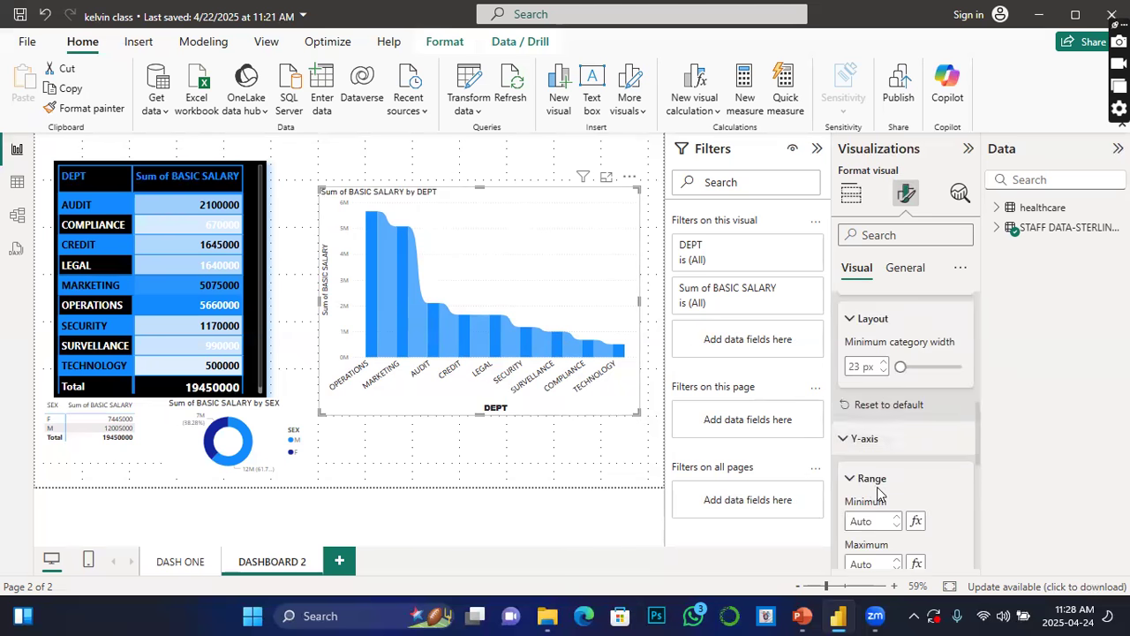
{"action": "scroll", "coordinate": [879, 481], "scroll_direction": "down", "scroll_amount": 2}
{"action": "scroll", "coordinate": [907, 457], "scroll_direction": "down", "scroll_amount": 2}
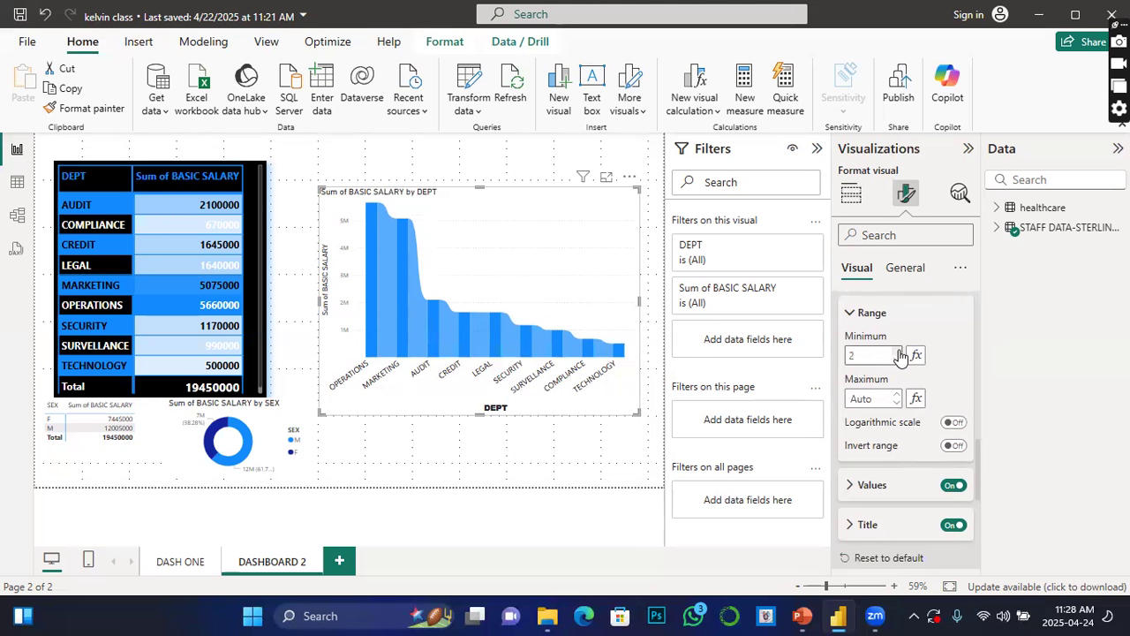
{"action": "left_click", "coordinate": [898, 399]}
{"action": "type", "text": "2"}
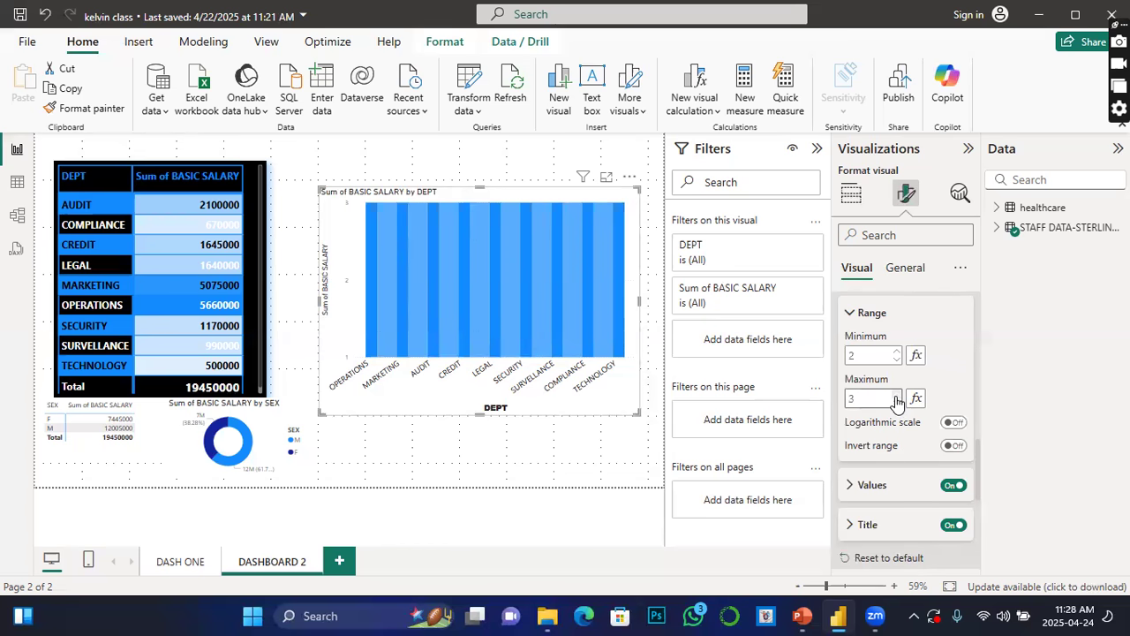
{"action": "left_click", "coordinate": [896, 403]}
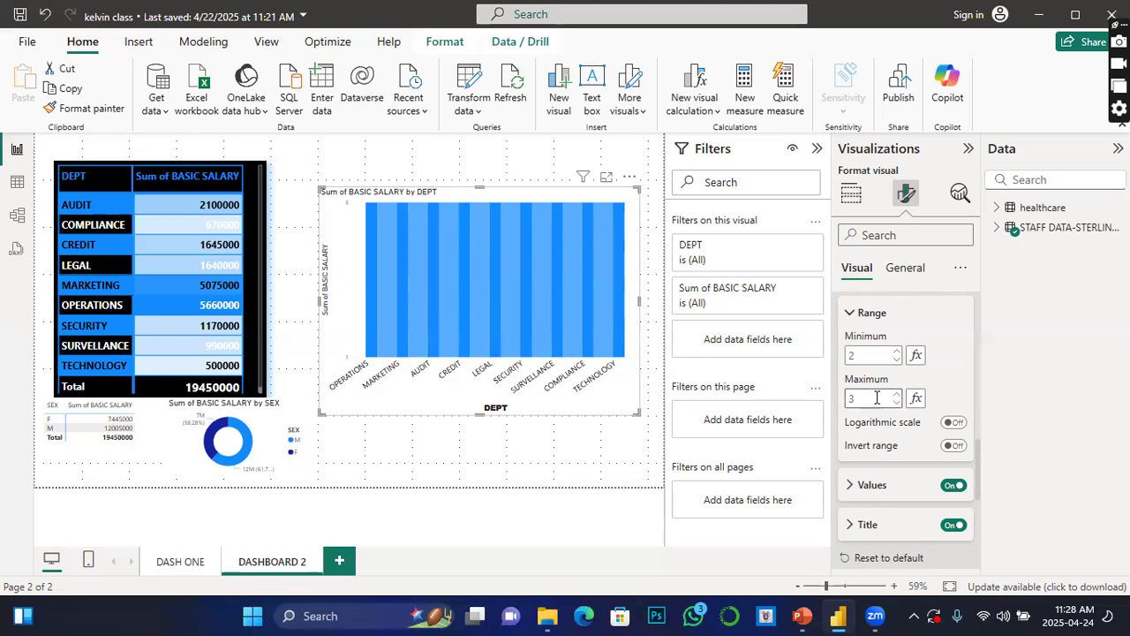
{"action": "key", "text": "BackSpace"}
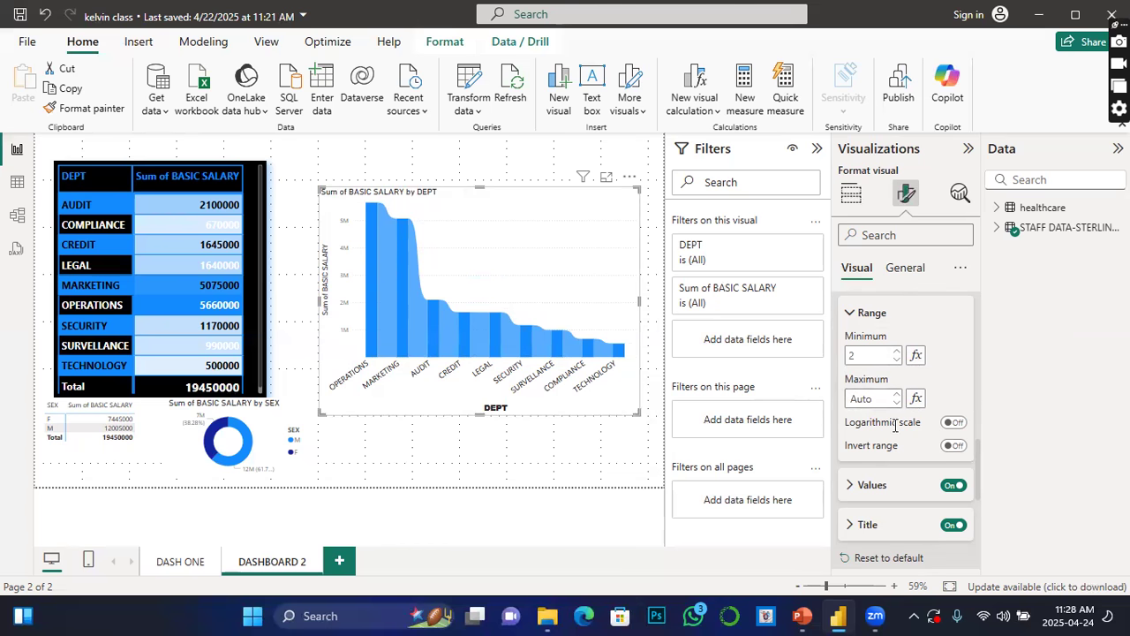
Step: Make the Y-axis value labels bold
{"action": "left_click", "coordinate": [849, 486]}
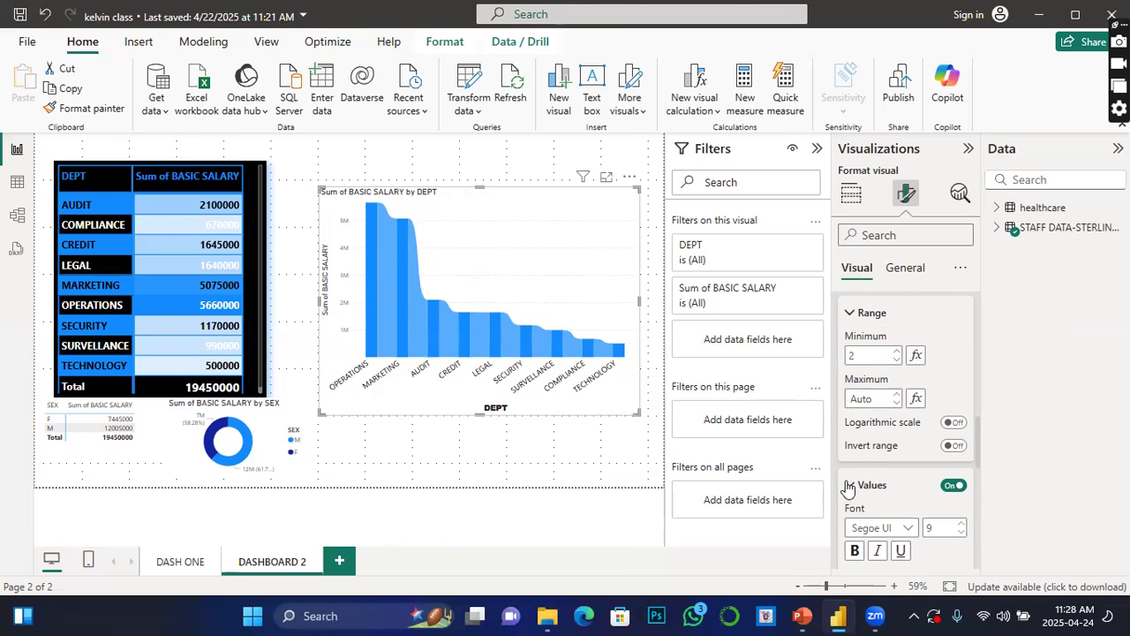
{"action": "scroll", "coordinate": [852, 498], "scroll_direction": "down", "scroll_amount": 2}
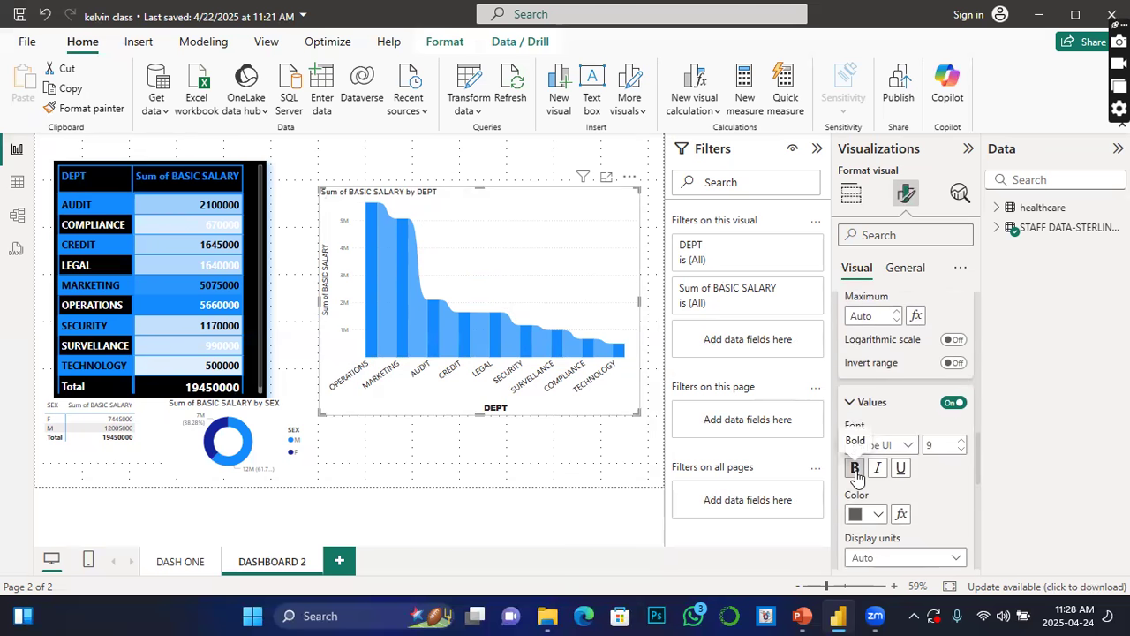
{"action": "left_click", "coordinate": [856, 473]}
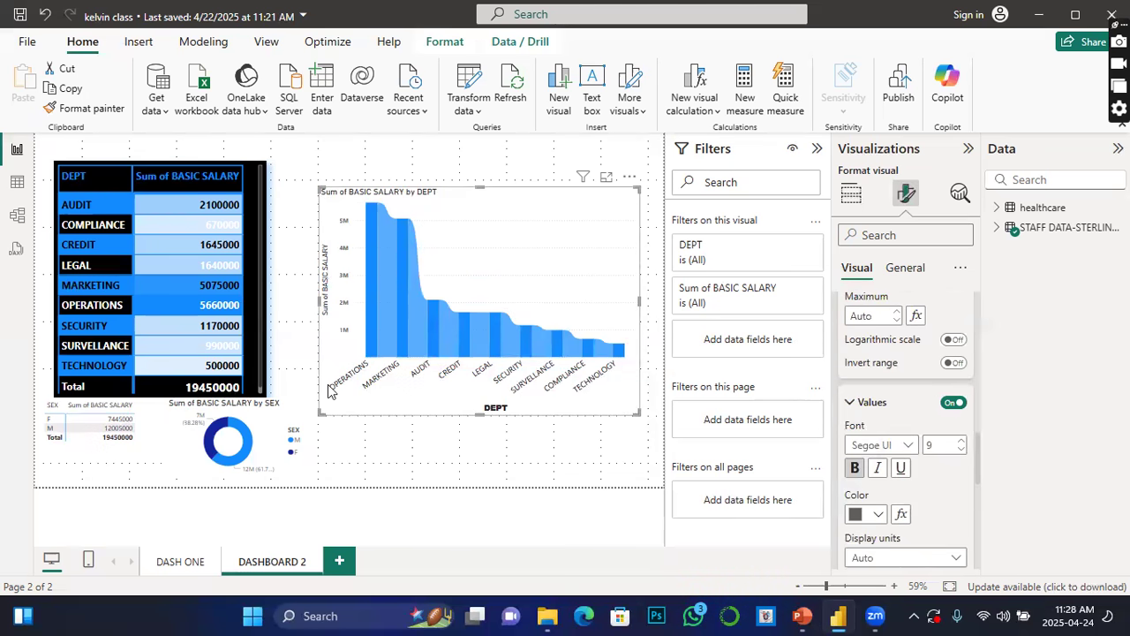
Step: Set the Y-axis value labels' font size to 13 and their colour to black
{"action": "left_click_drag", "start_coordinate": [939, 445], "coordinate": [922, 449]}
{"action": "key", "text": "BackSpace"}
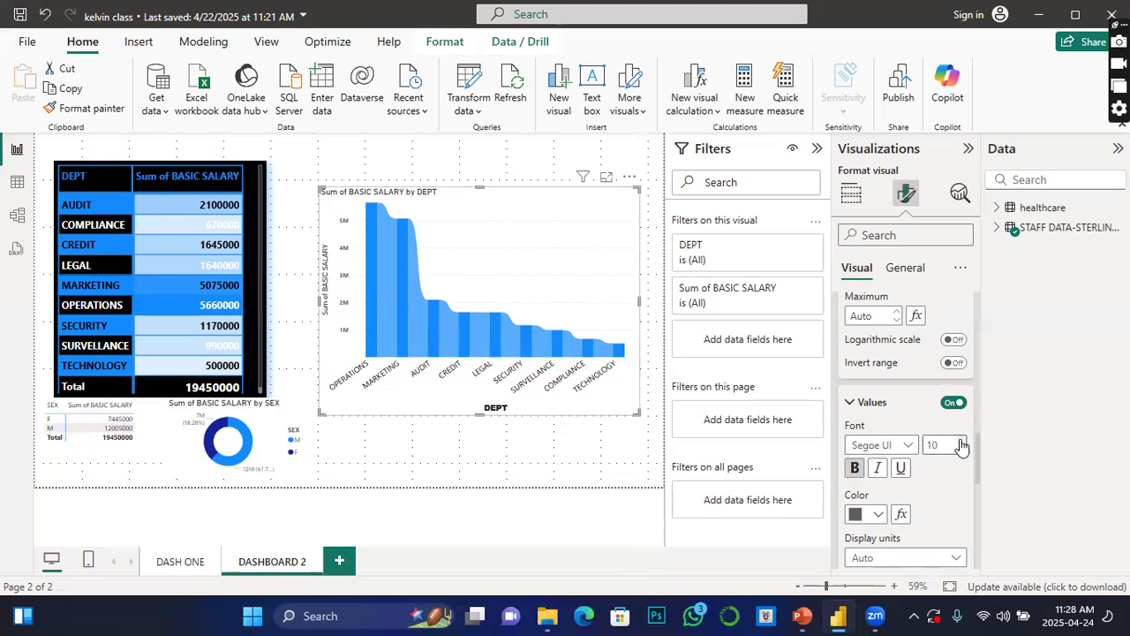
{"action": "left_click", "coordinate": [961, 441]}
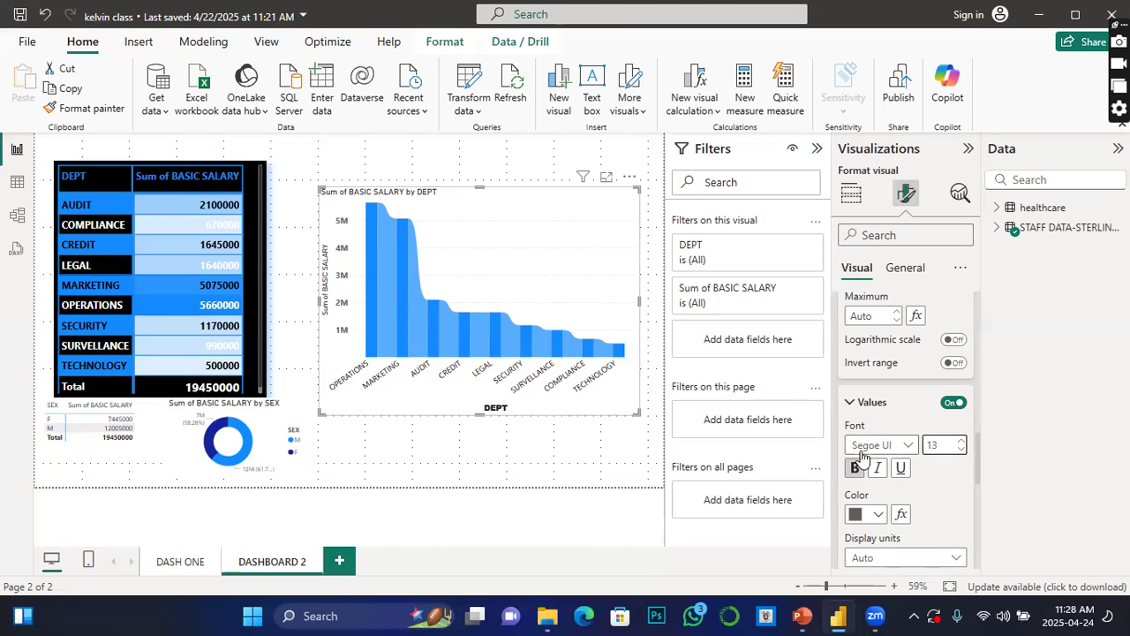
{"action": "left_click", "coordinate": [890, 510]}
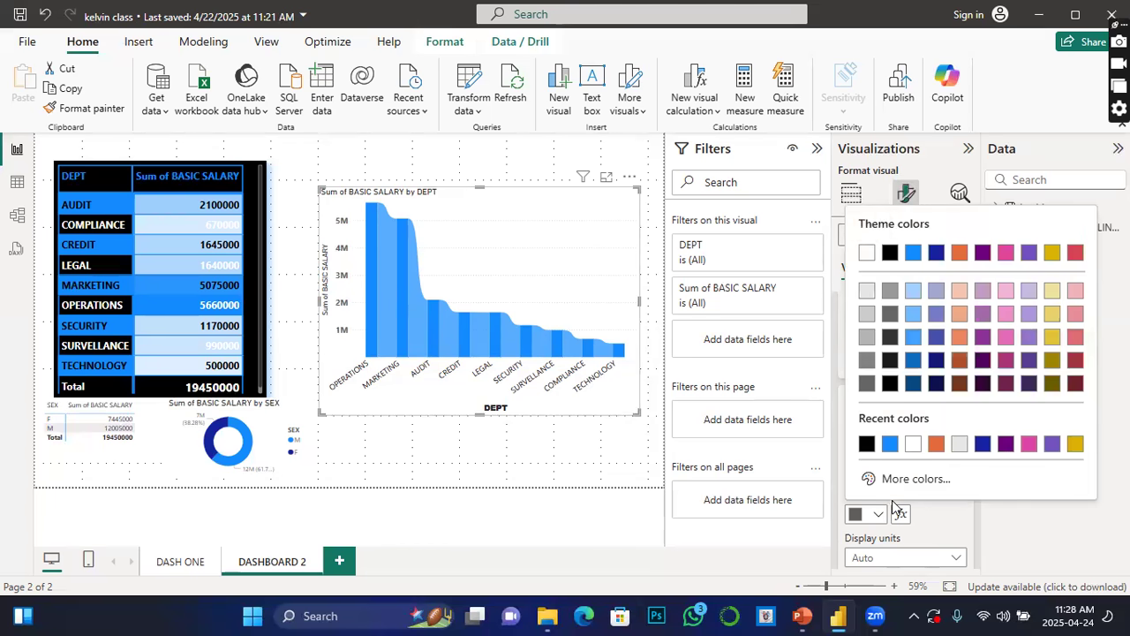
{"action": "left_click", "coordinate": [870, 440]}
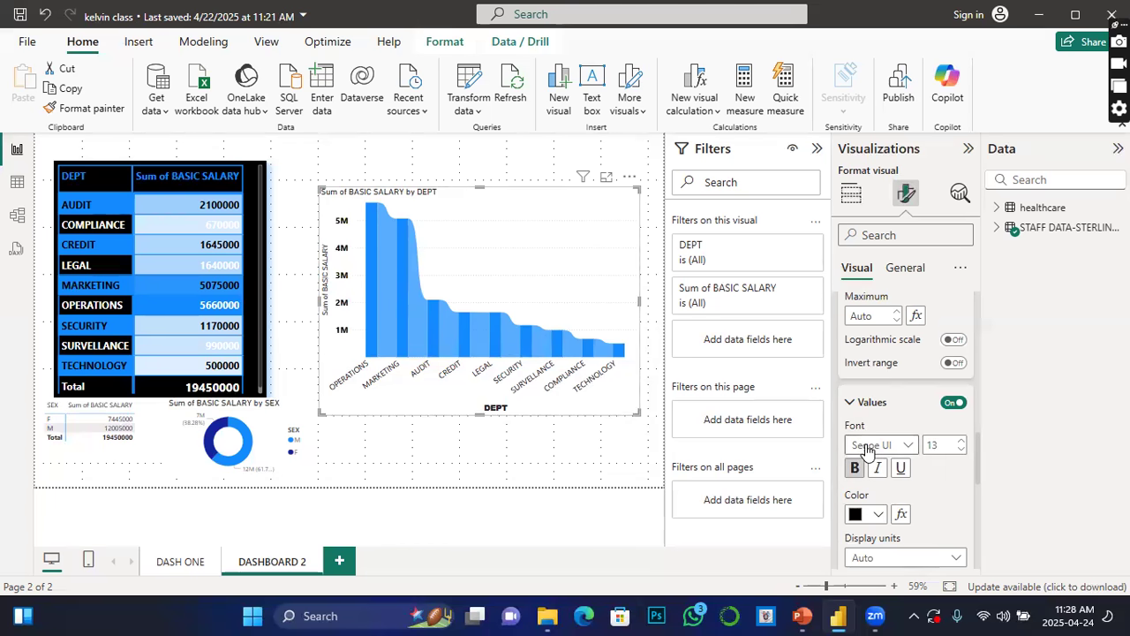
Step: Set the Y-axis value labels' display units to Millions with 0 value decimal places
{"action": "scroll", "coordinate": [918, 530], "scroll_direction": "down", "scroll_amount": 2}
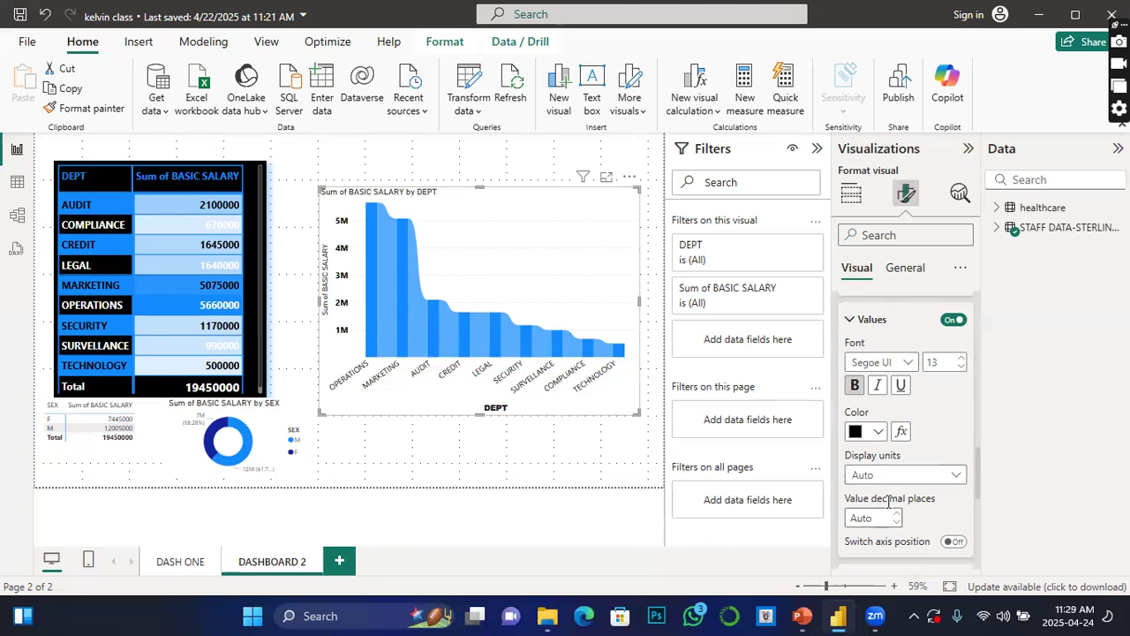
{"action": "left_click", "coordinate": [952, 480]}
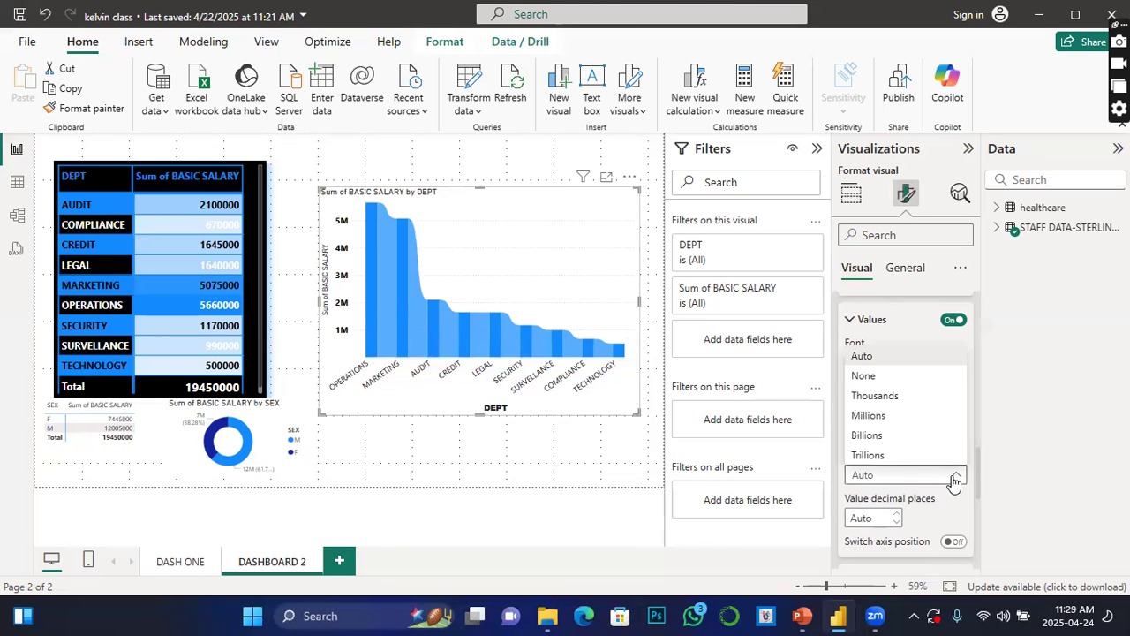
{"action": "left_click", "coordinate": [872, 396]}
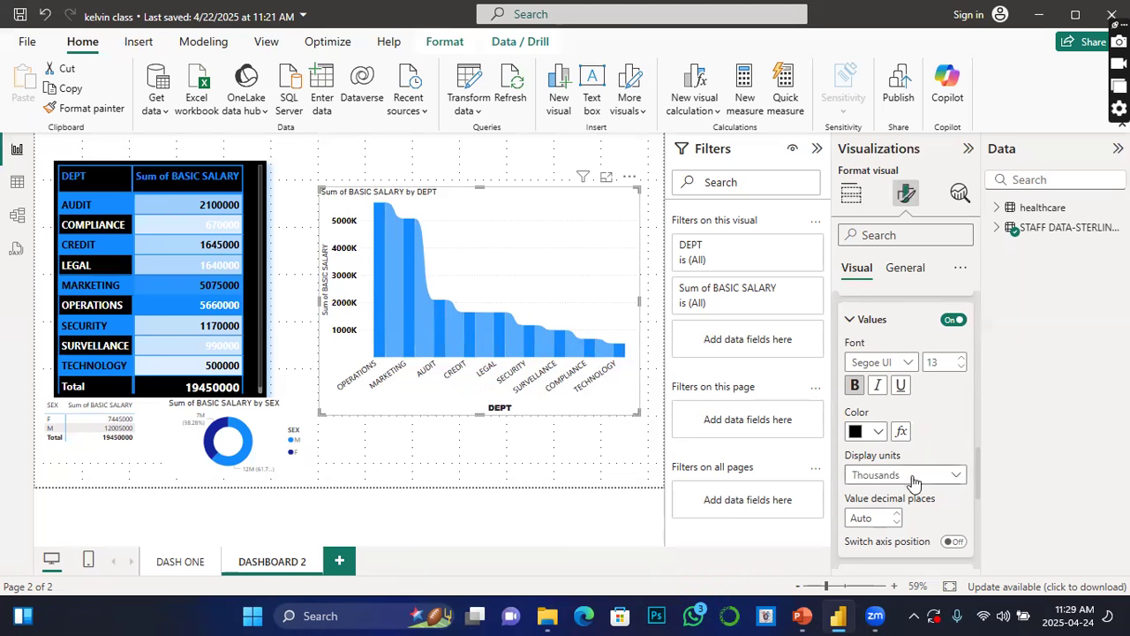
{"action": "left_click", "coordinate": [953, 481]}
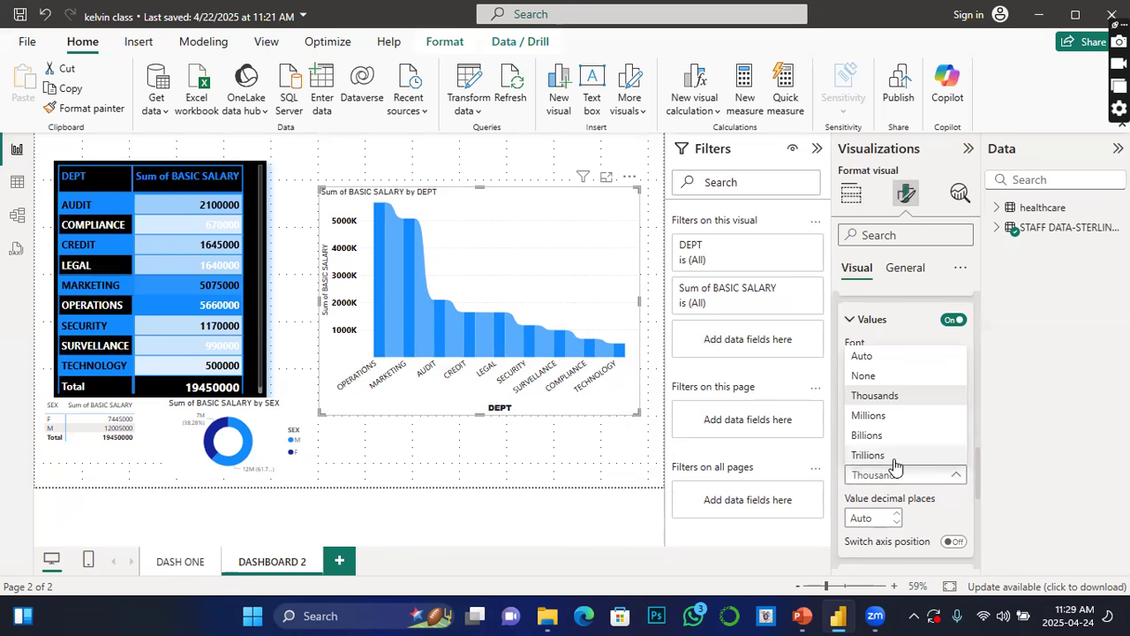
{"action": "left_click", "coordinate": [867, 415]}
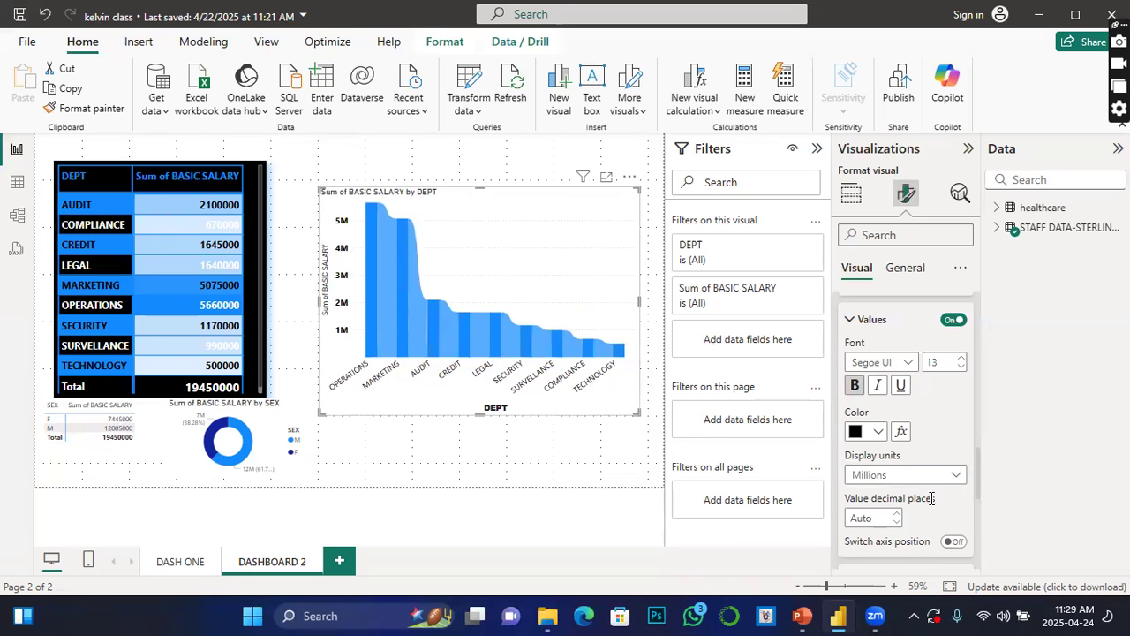
{"action": "scroll", "coordinate": [927, 509], "scroll_direction": "down", "scroll_amount": 2}
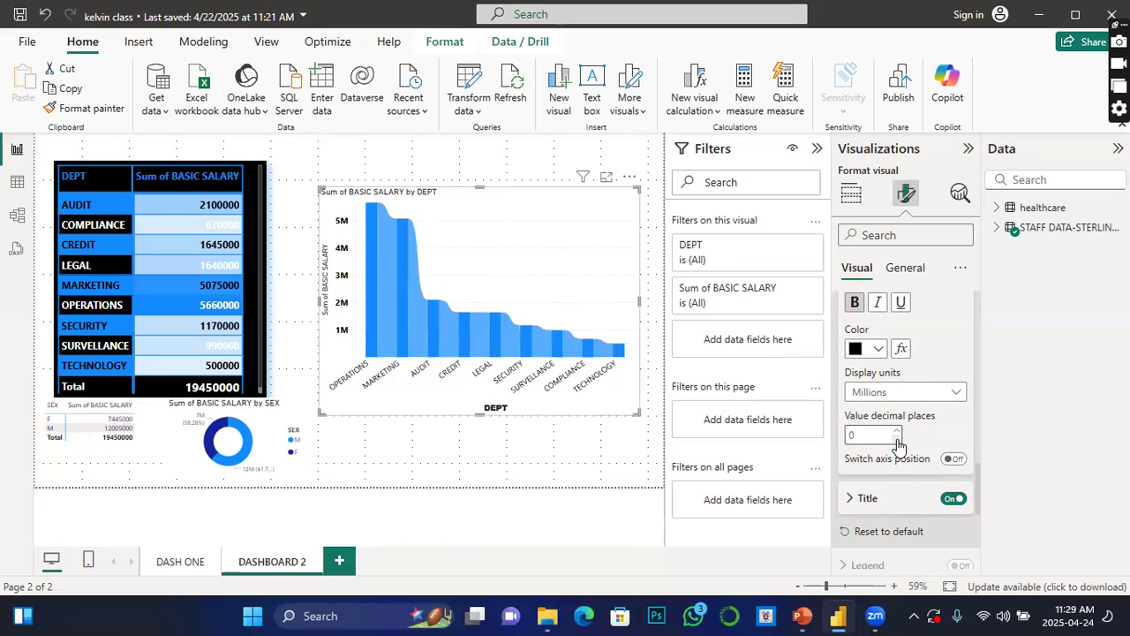
Step: Expand the gridline settings and set the horizontal gridlines' colour to black
{"action": "scroll", "coordinate": [897, 503], "scroll_direction": "down", "scroll_amount": 2}
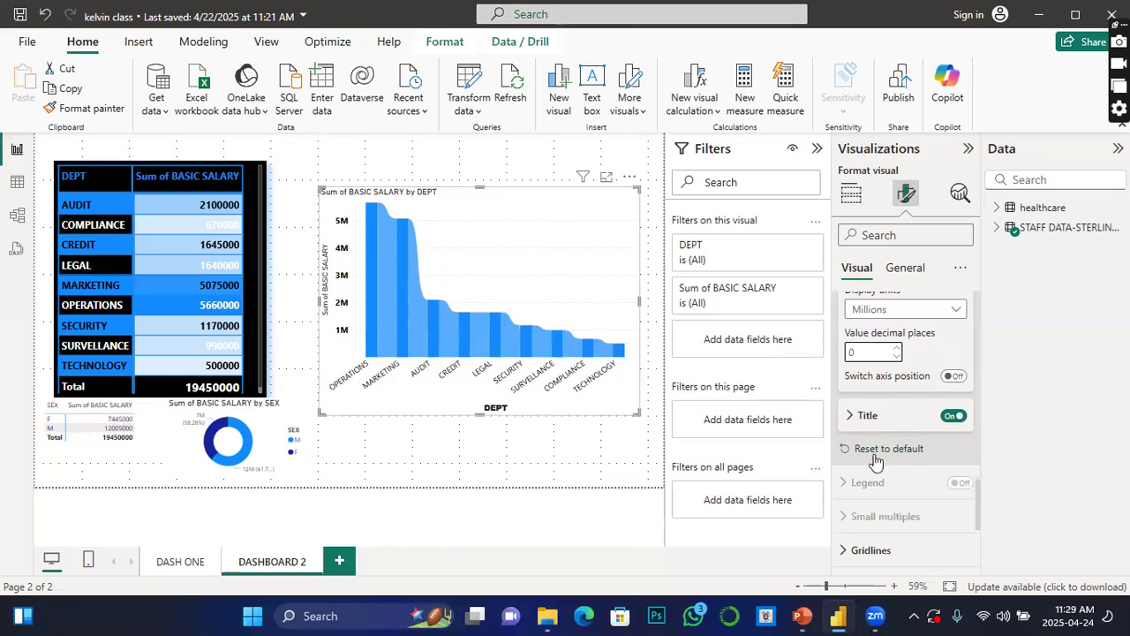
{"action": "scroll", "coordinate": [954, 498], "scroll_direction": "down", "scroll_amount": 2}
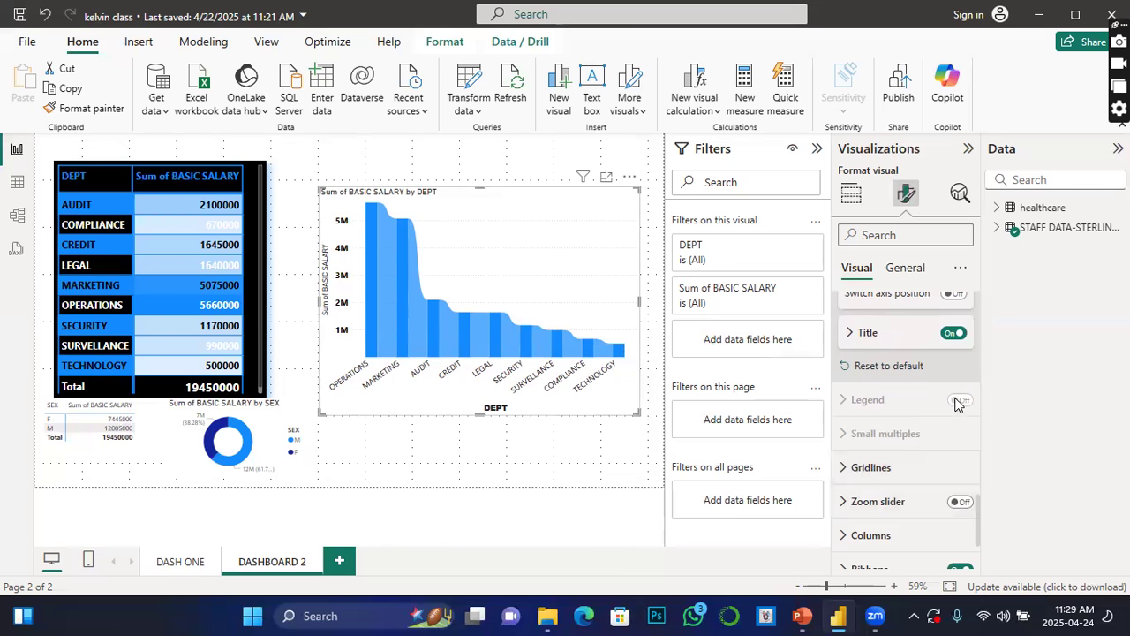
{"action": "left_click", "coordinate": [847, 467]}
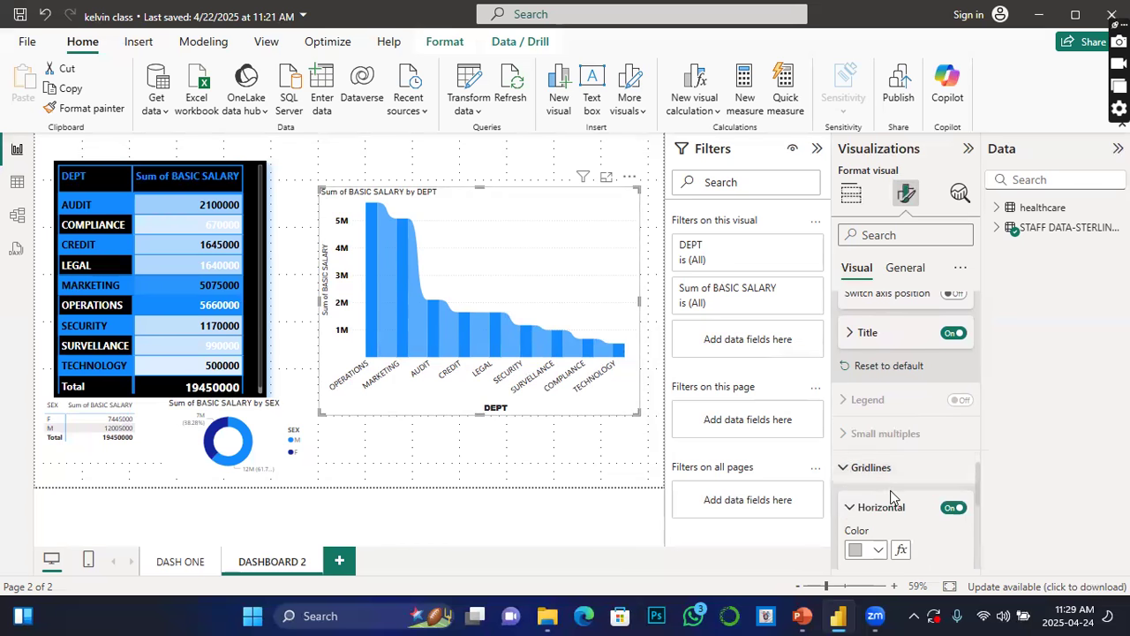
{"action": "scroll", "coordinate": [891, 497], "scroll_direction": "down", "scroll_amount": 2}
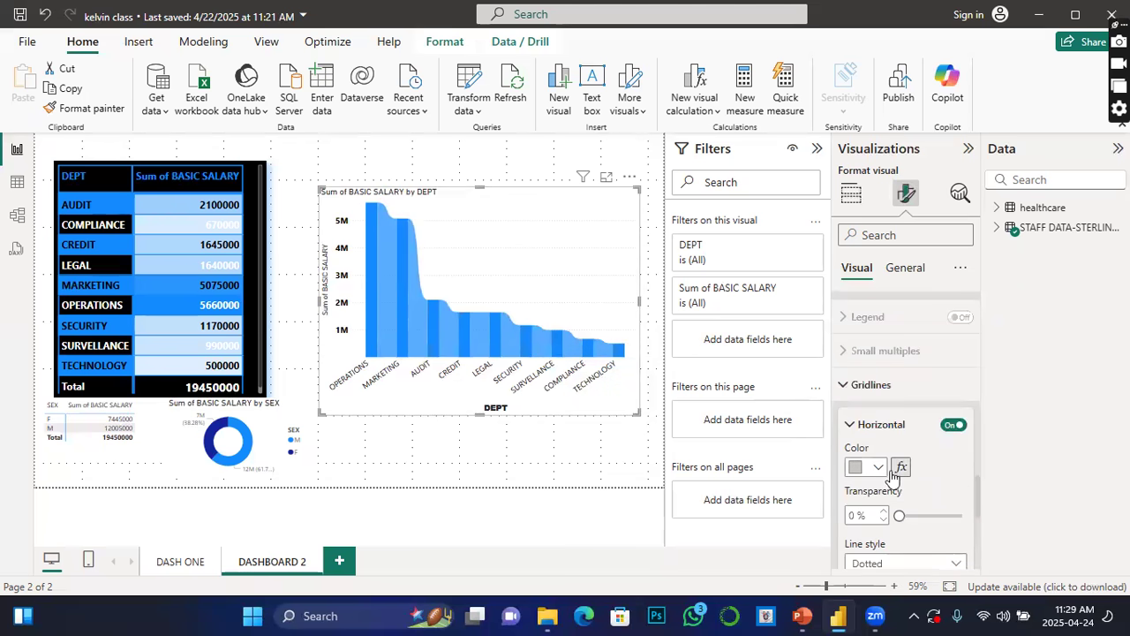
{"action": "left_click", "coordinate": [877, 468]}
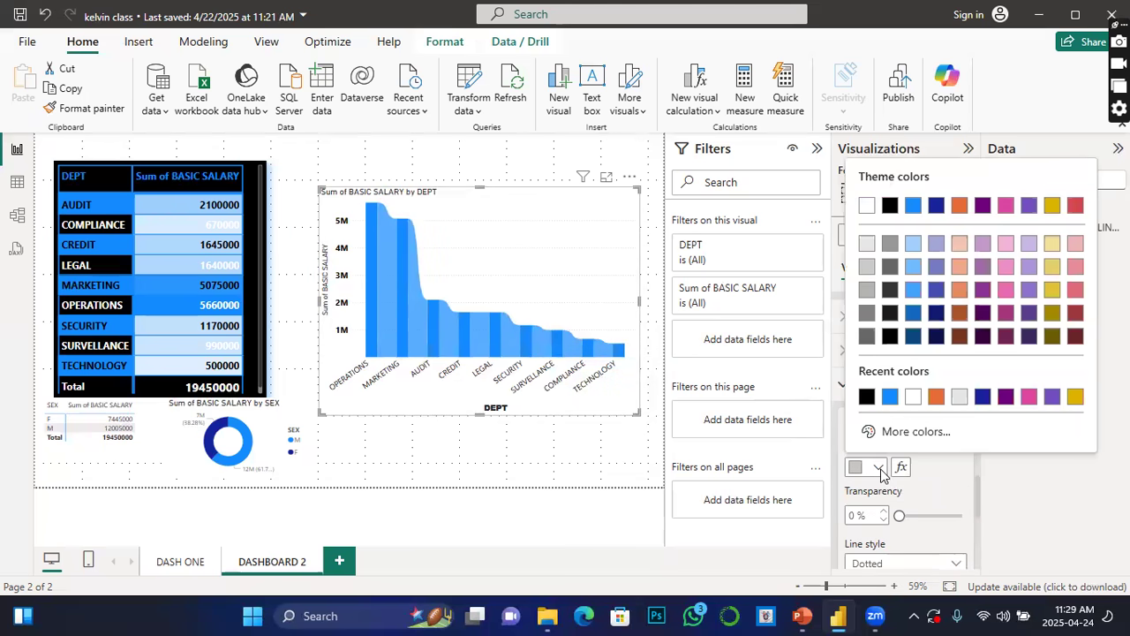
{"action": "left_click", "coordinate": [867, 396]}
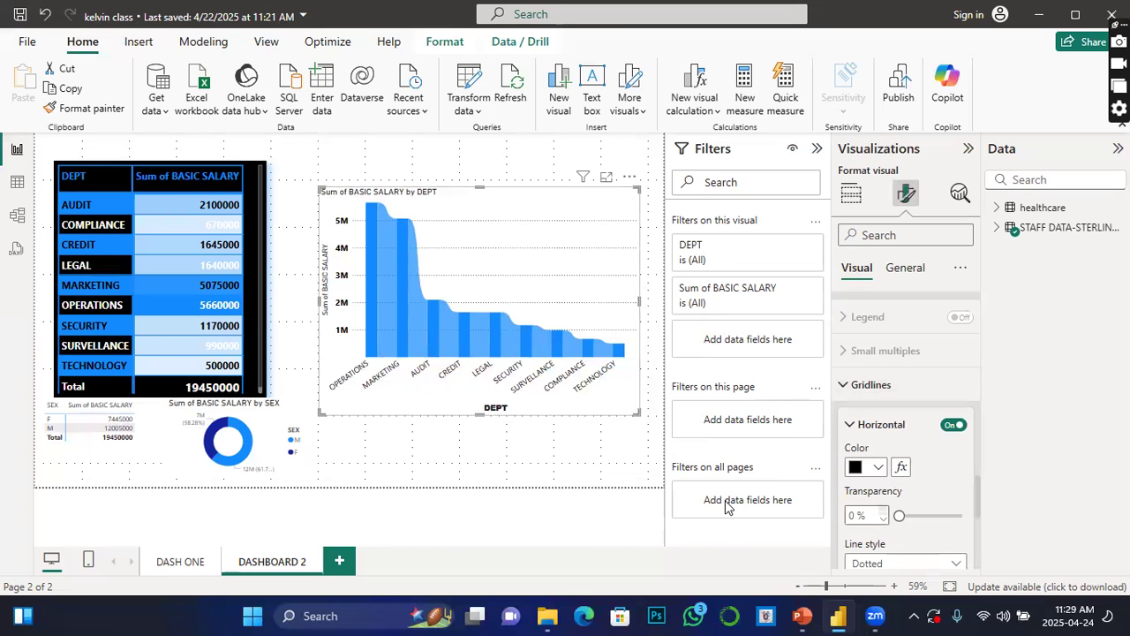
{"action": "scroll", "coordinate": [897, 450], "scroll_direction": "down", "scroll_amount": 1}
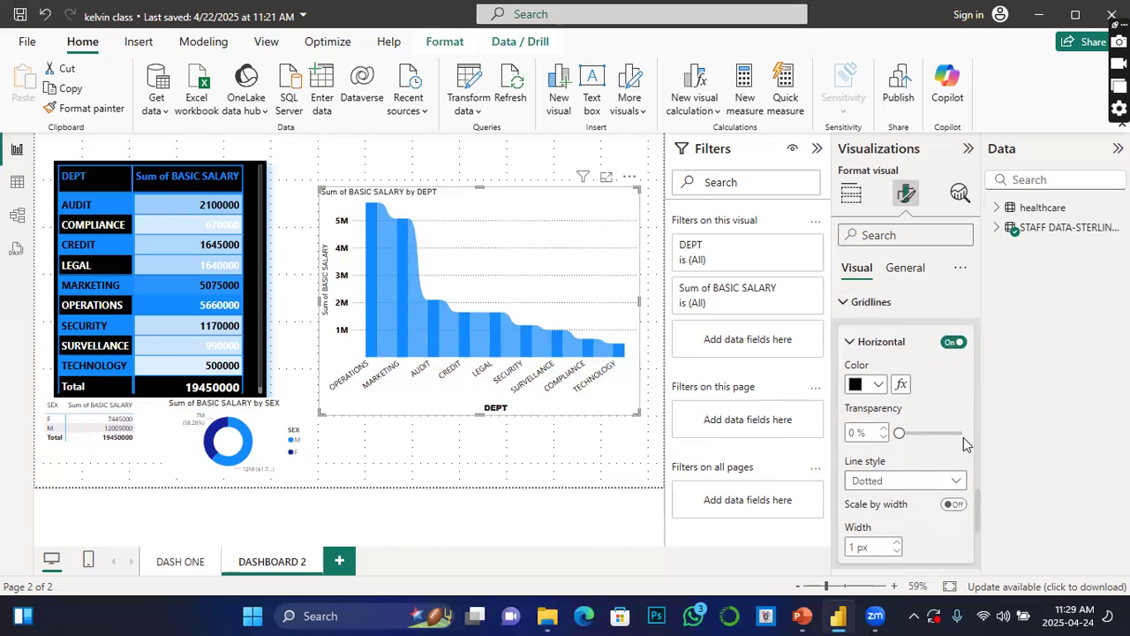
{"action": "scroll", "coordinate": [951, 480], "scroll_direction": "down", "scroll_amount": 1}
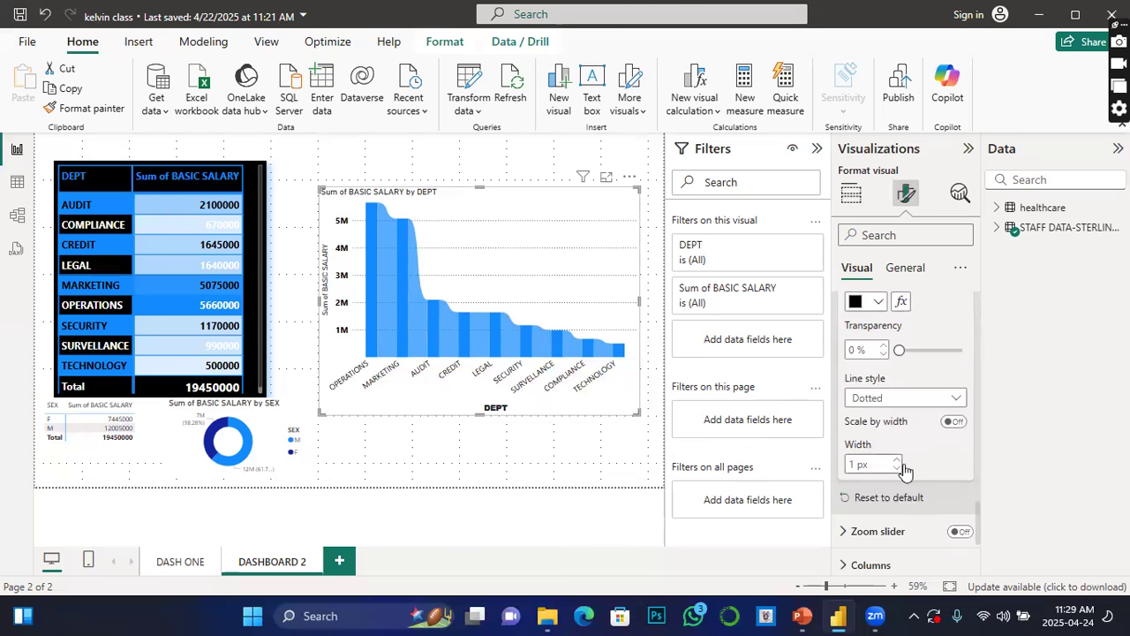
{"action": "left_click", "coordinate": [953, 403]}
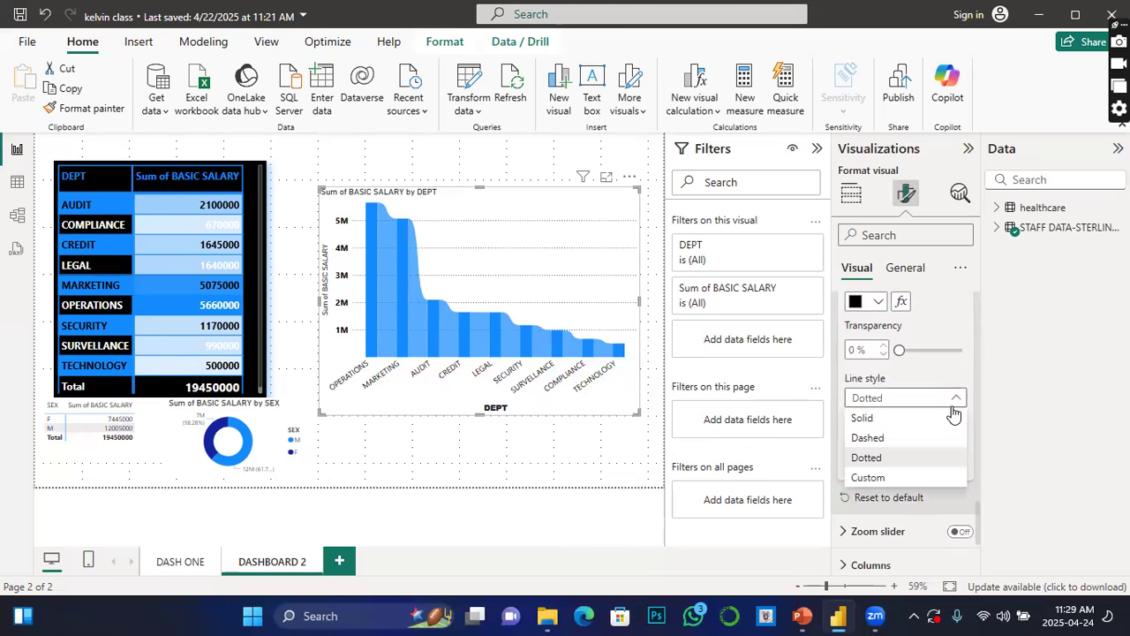
{"action": "left_click", "coordinate": [863, 418]}
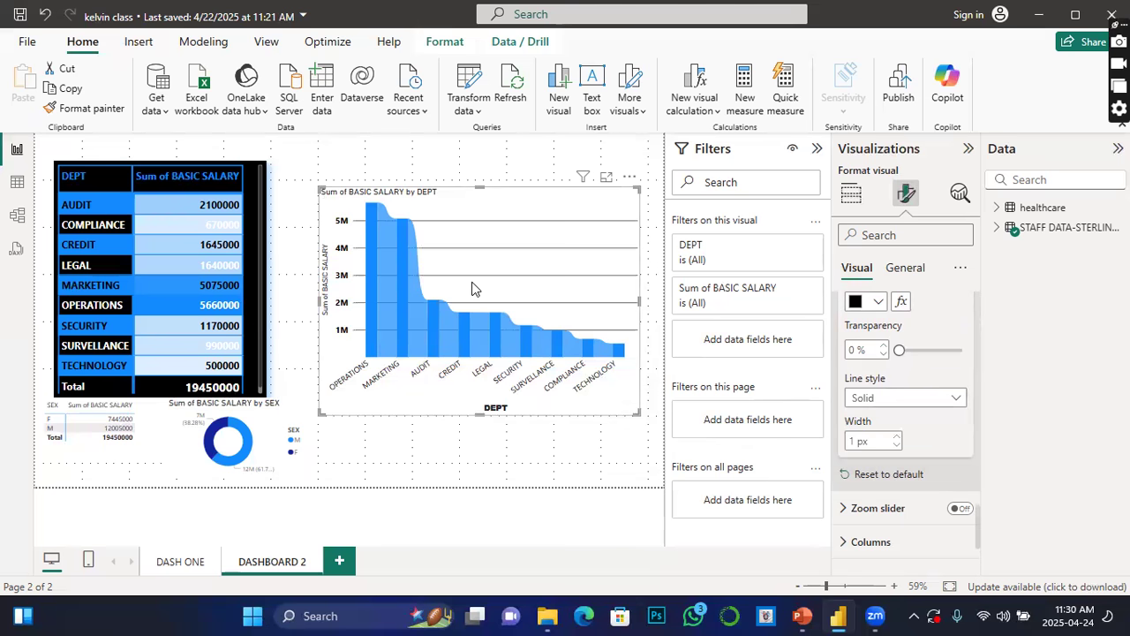
{"action": "left_click", "coordinate": [948, 402]}
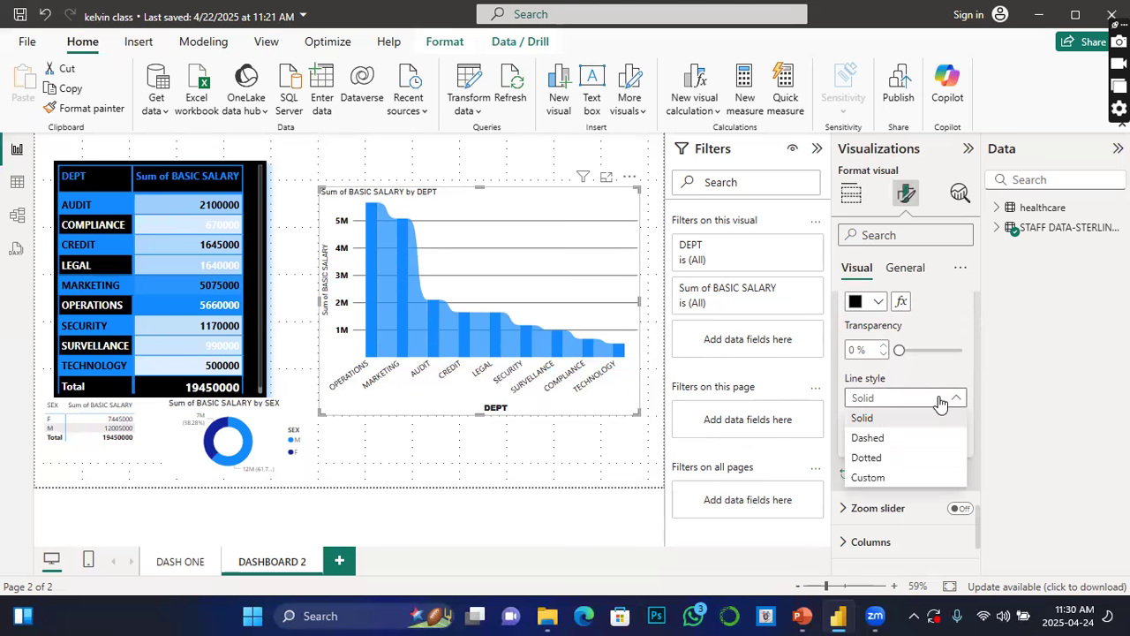
{"action": "left_click", "coordinate": [866, 459]}
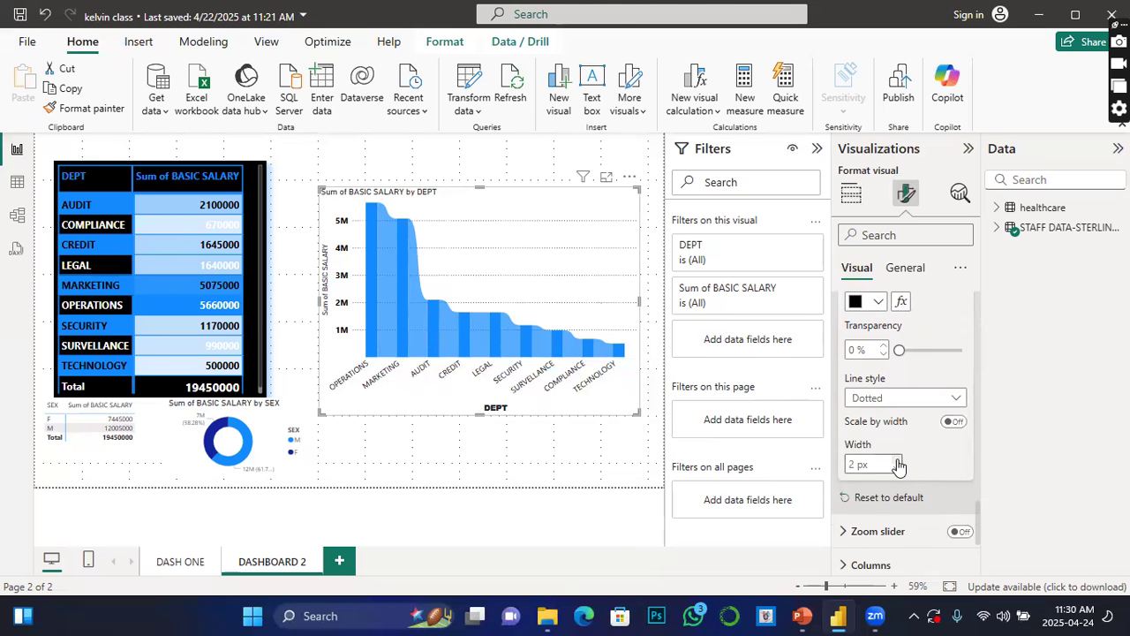
Step: Set the horizontal gridline width to 2 px
{"action": "left_click", "coordinate": [898, 465]}
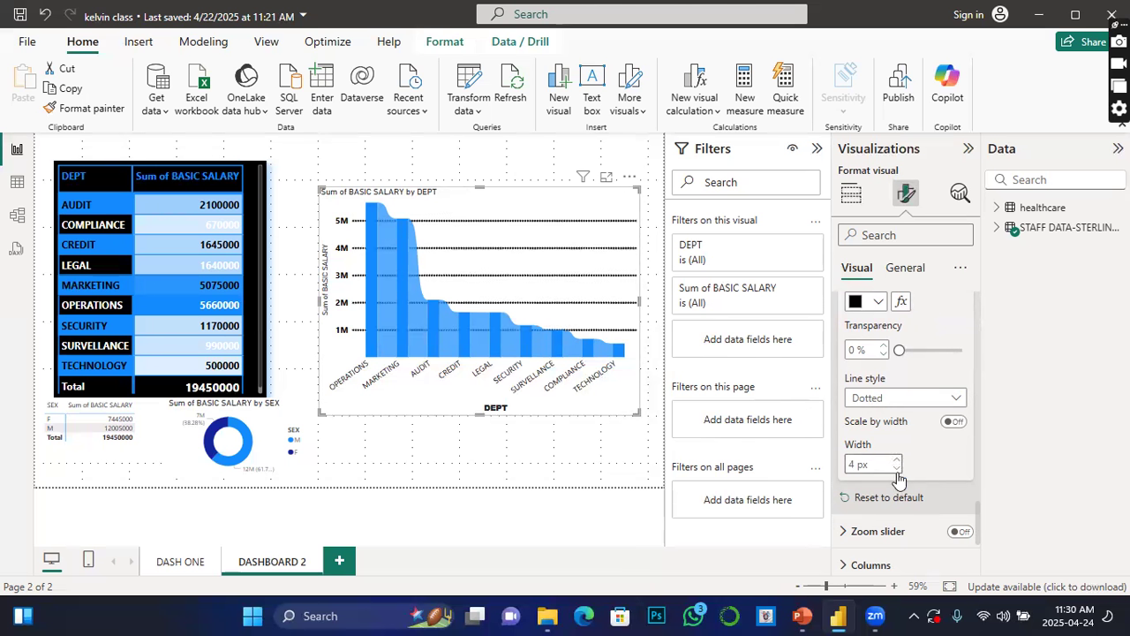
{"action": "left_click", "coordinate": [896, 469]}
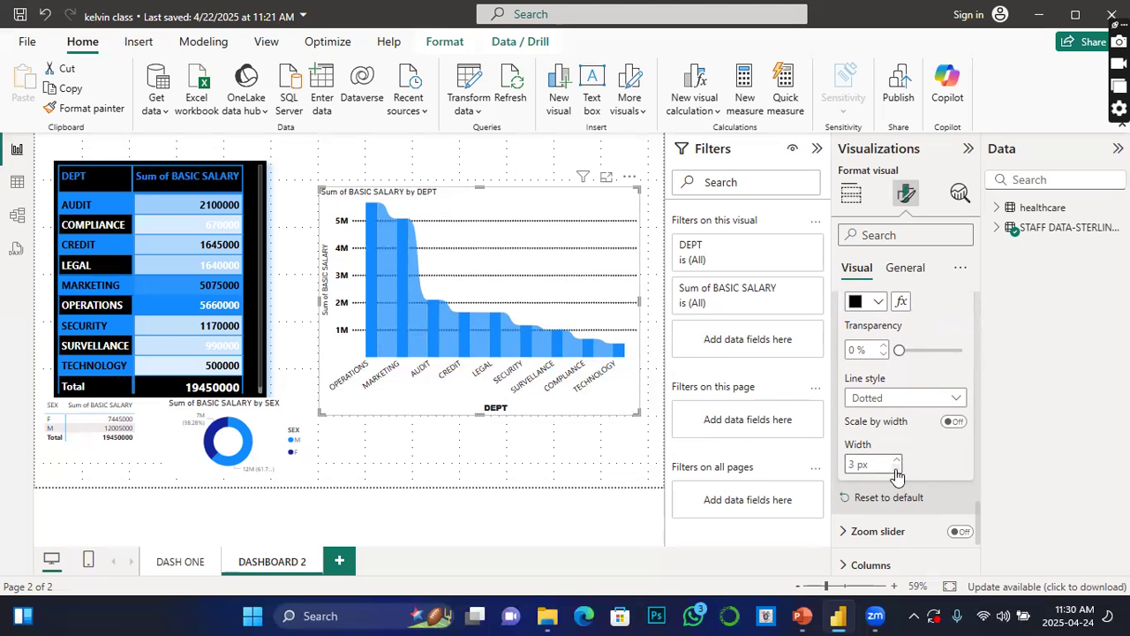
{"action": "left_click", "coordinate": [898, 528]}
Step: Turn on the zoom slider and enable its slider labels and slider tooltips
{"action": "left_click", "coordinate": [959, 533]}
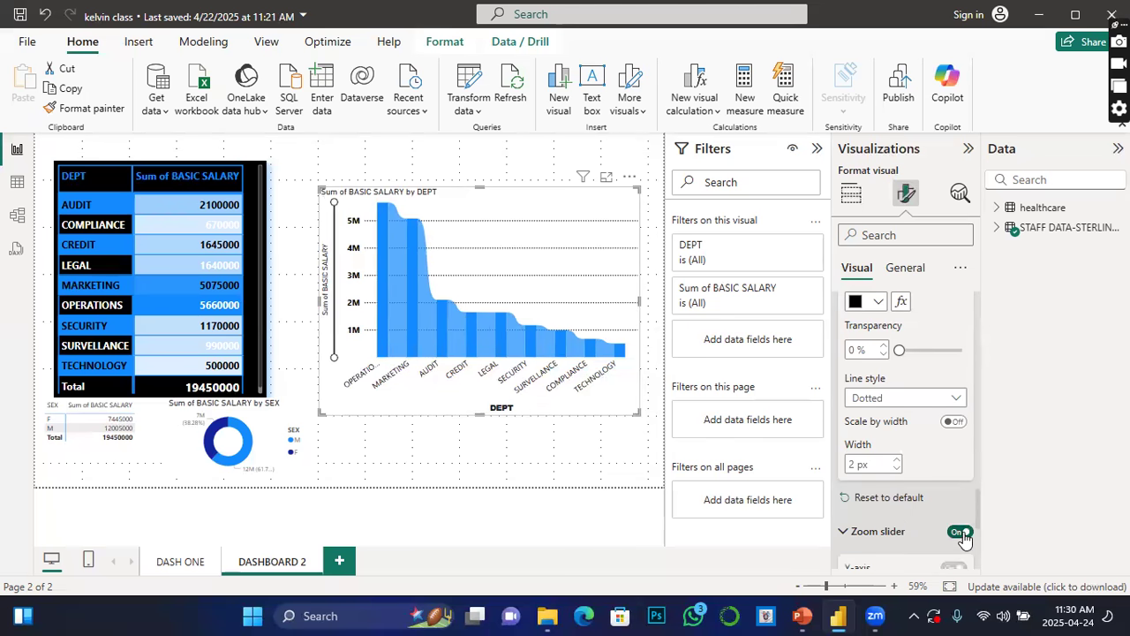
{"action": "left_click_drag", "start_coordinate": [330, 200], "coordinate": [369, 212]}
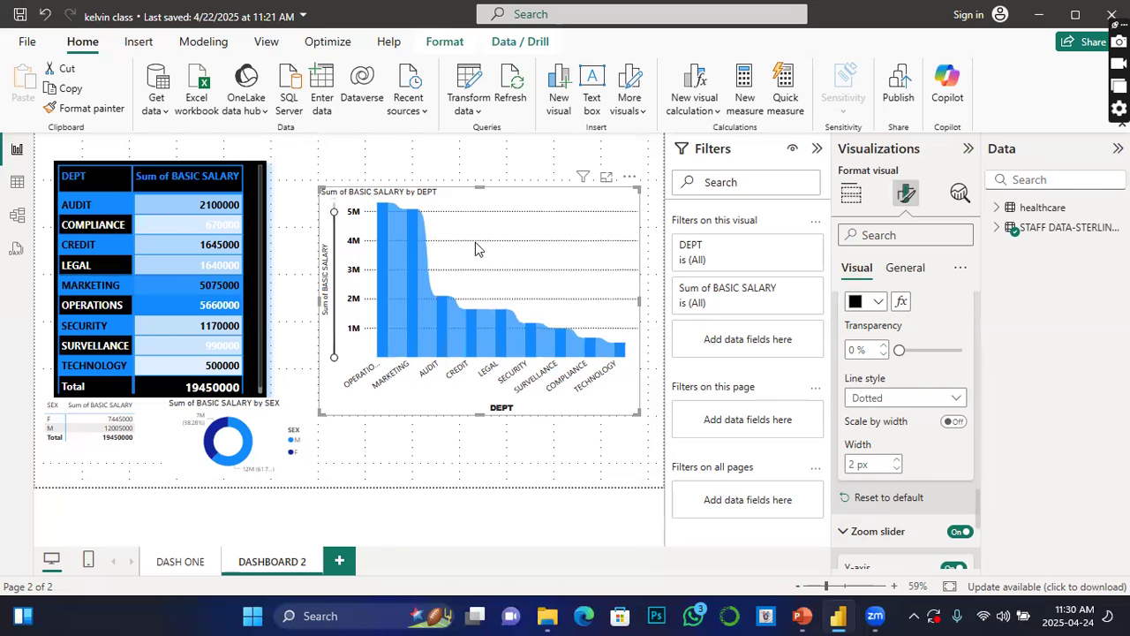
{"action": "scroll", "coordinate": [929, 535], "scroll_direction": "down", "scroll_amount": 2}
{"action": "scroll", "coordinate": [901, 501], "scroll_direction": "down", "scroll_amount": 1}
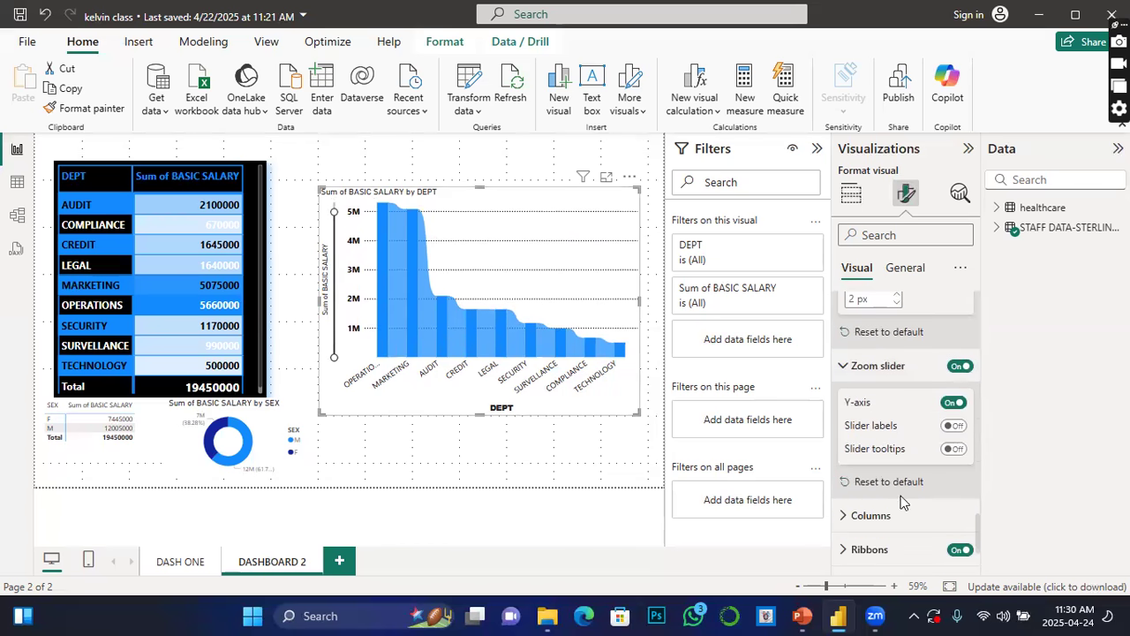
{"action": "left_click", "coordinate": [954, 427]}
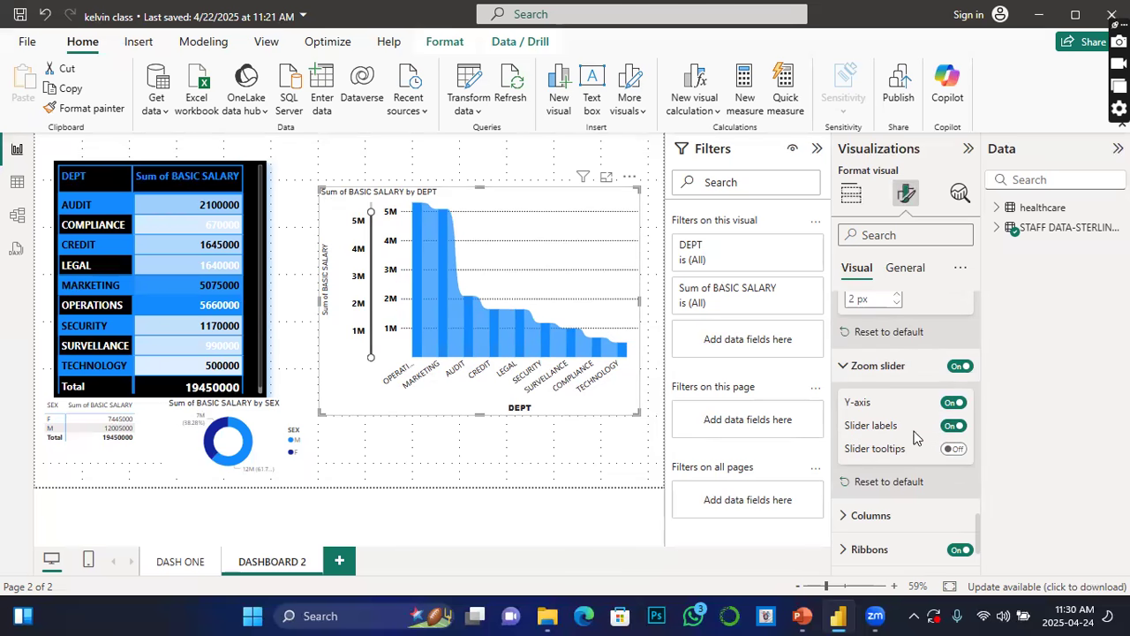
{"action": "left_click", "coordinate": [962, 452]}
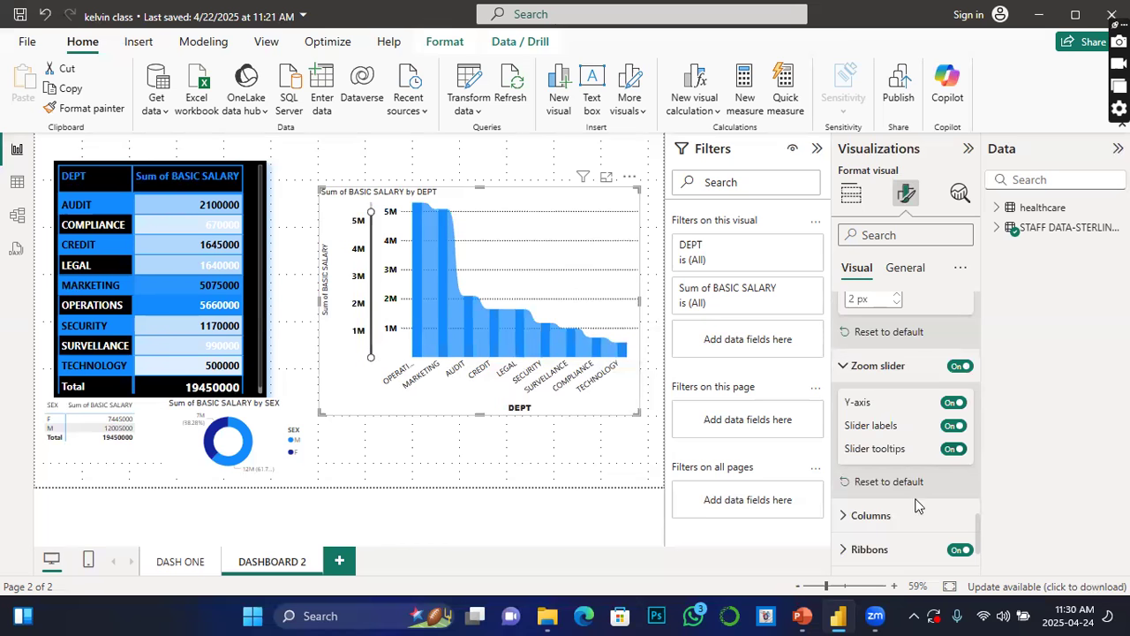
{"action": "left_click", "coordinate": [849, 512]}
{"action": "scroll", "coordinate": [892, 501], "scroll_direction": "down", "scroll_amount": 4}
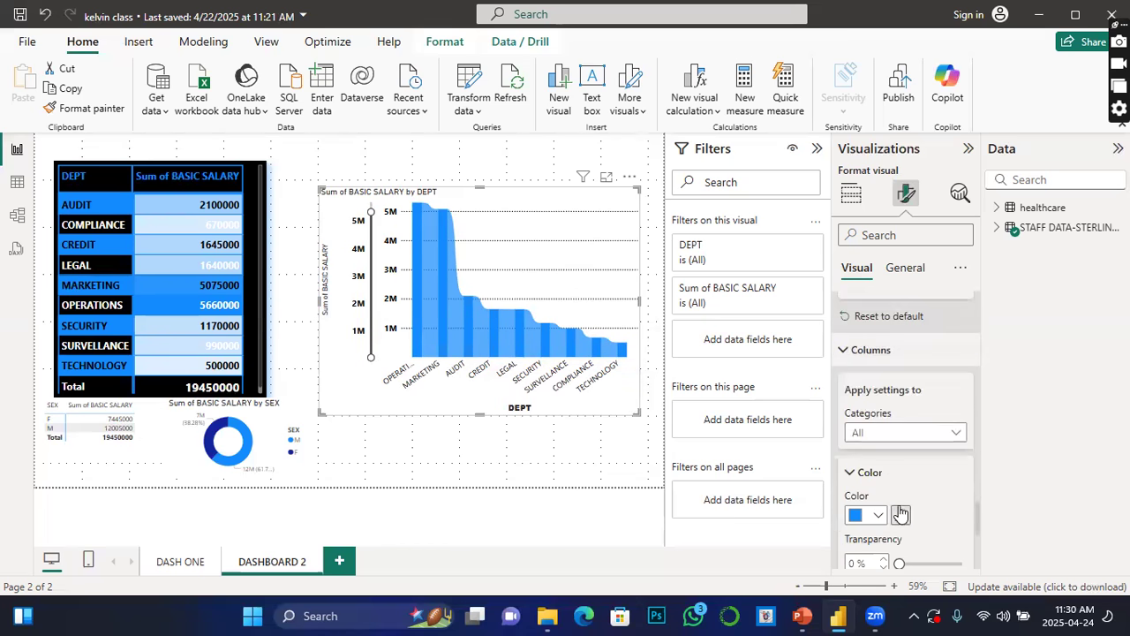
{"action": "left_click", "coordinate": [878, 432]}
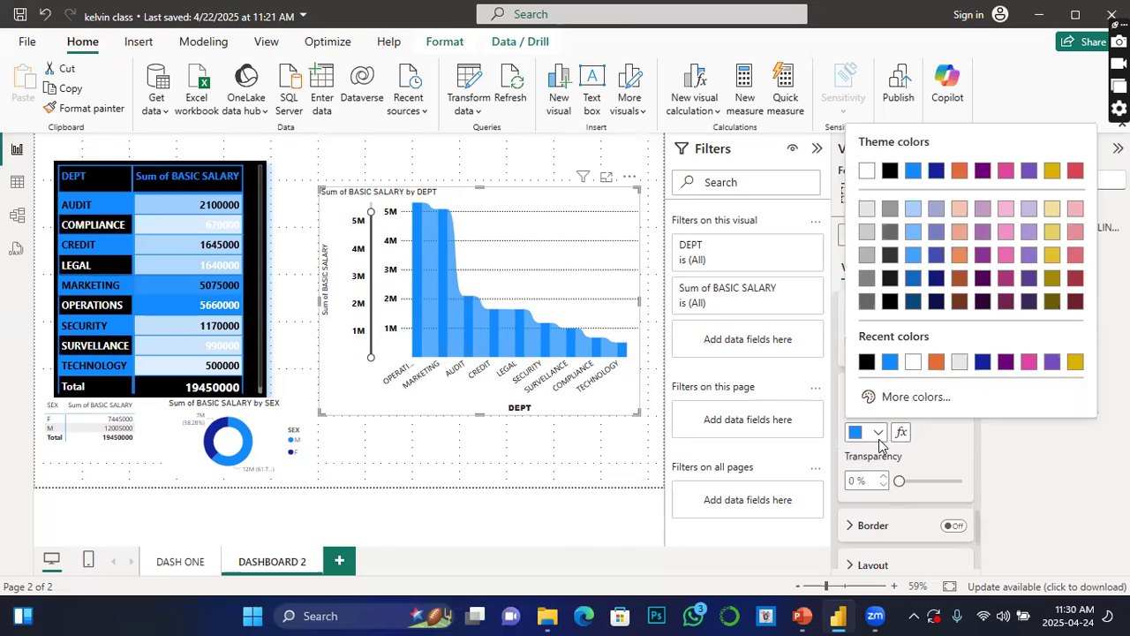
{"action": "left_click", "coordinate": [937, 363]}
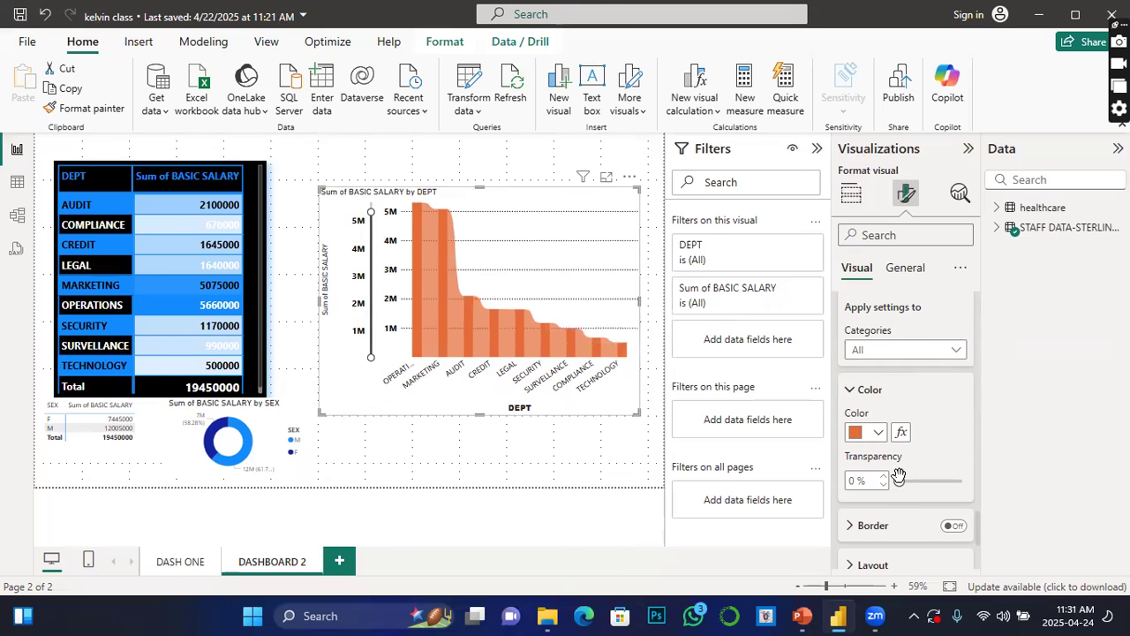
{"action": "left_click", "coordinate": [874, 432]}
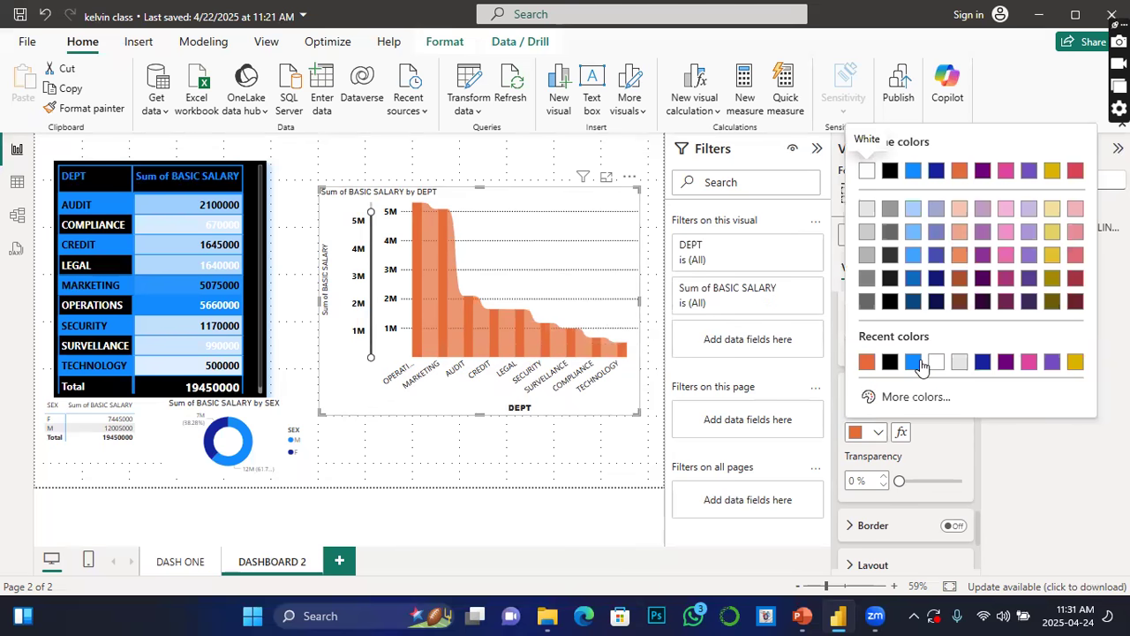
{"action": "left_click", "coordinate": [915, 362]}
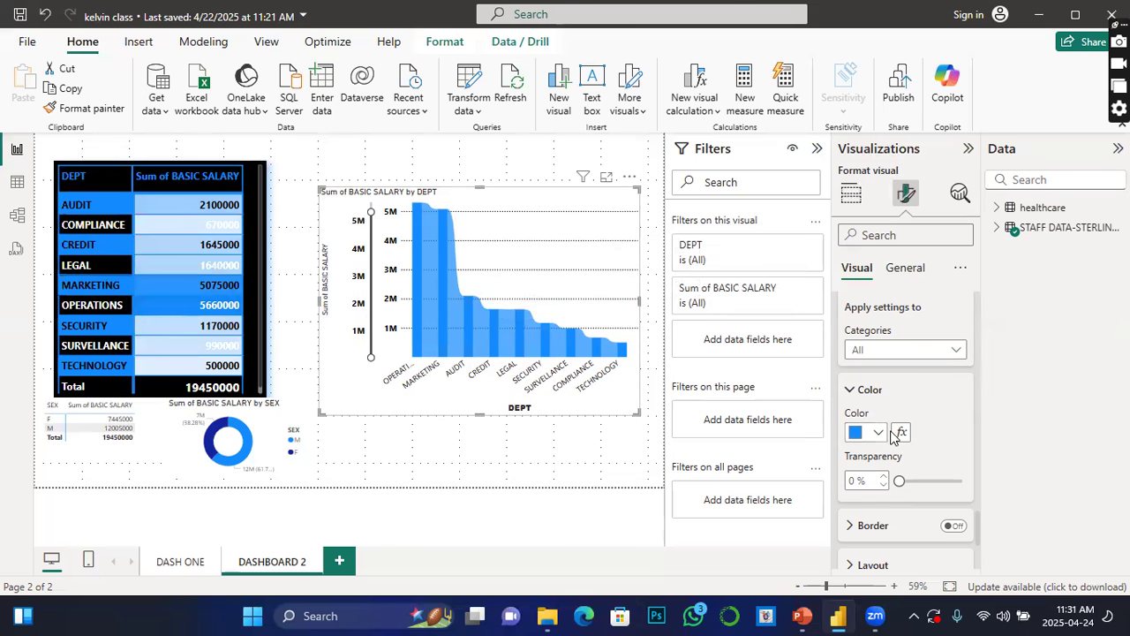
Step: Turn on the column borders and set their colour to black
{"action": "scroll", "coordinate": [893, 441], "scroll_direction": "down", "scroll_amount": 3}
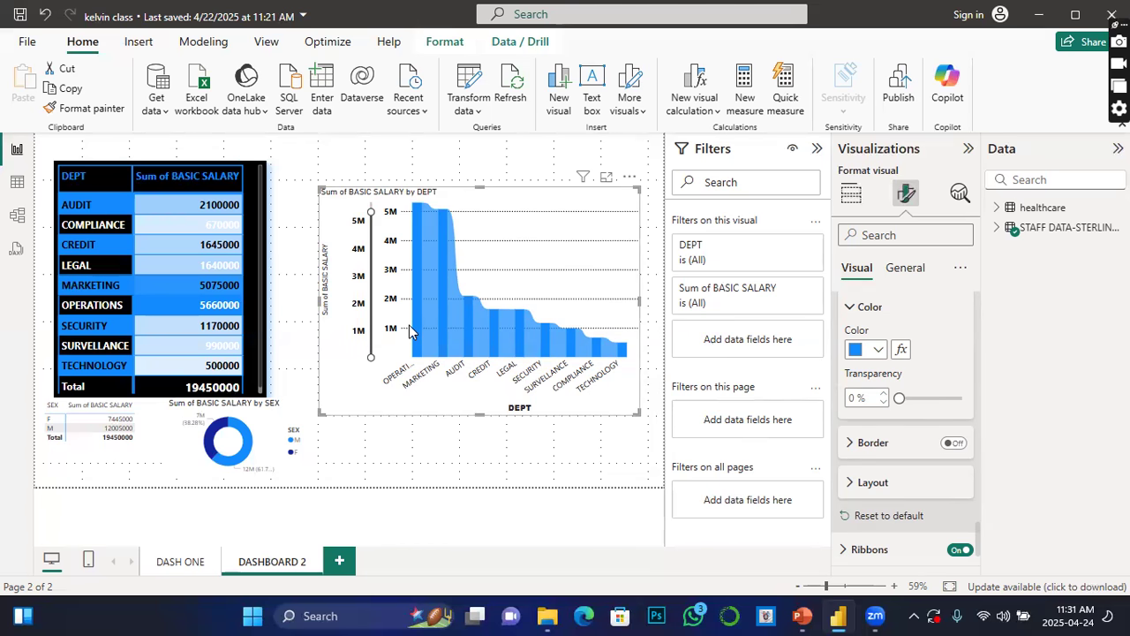
{"action": "scroll", "coordinate": [889, 468], "scroll_direction": "down", "scroll_amount": 2}
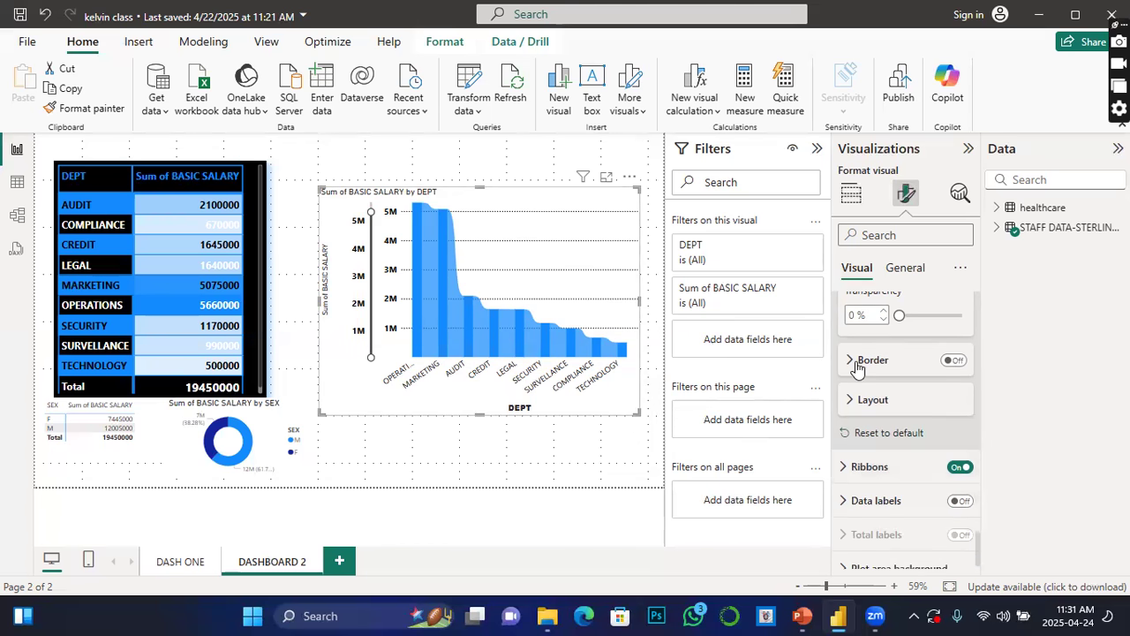
{"action": "left_click", "coordinate": [953, 361]}
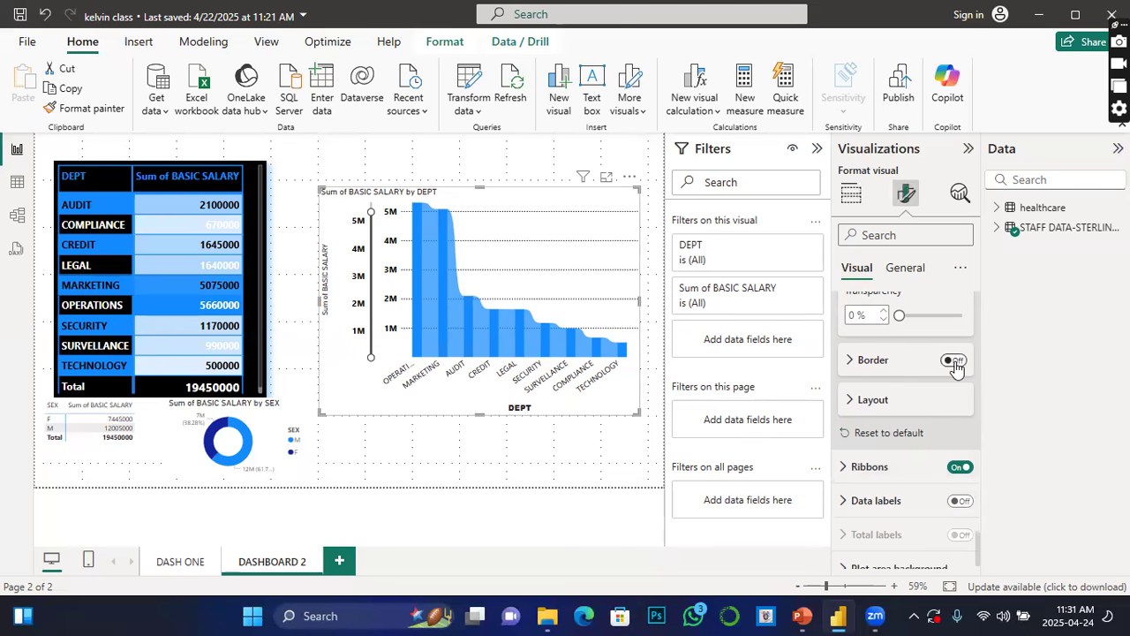
{"action": "left_click", "coordinate": [851, 362]}
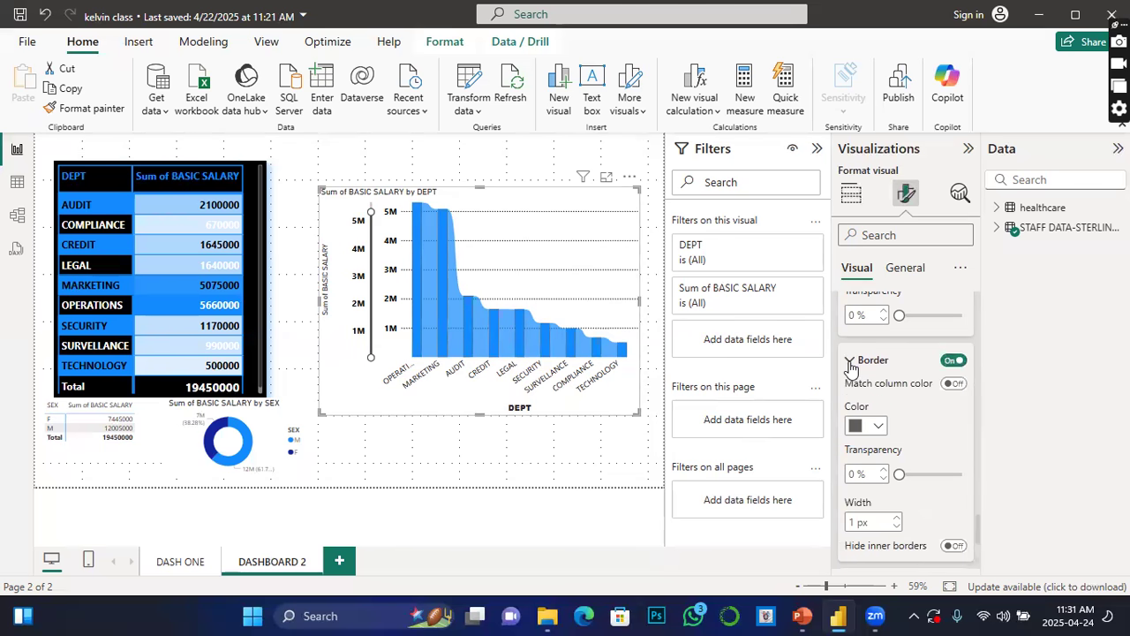
{"action": "left_click", "coordinate": [878, 427]}
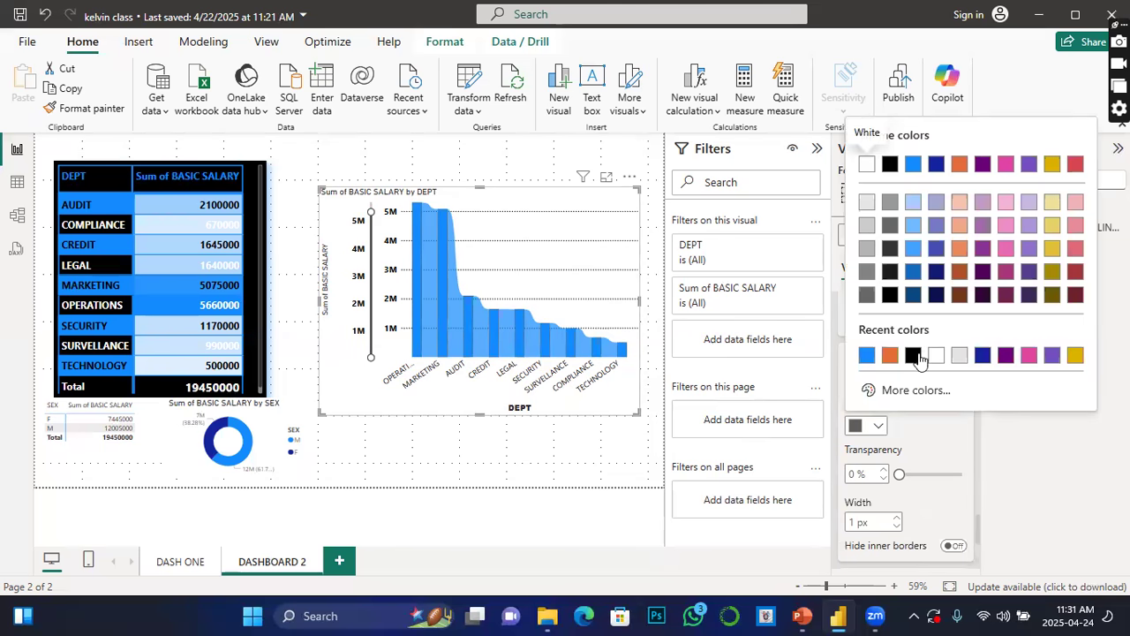
{"action": "left_click", "coordinate": [914, 355]}
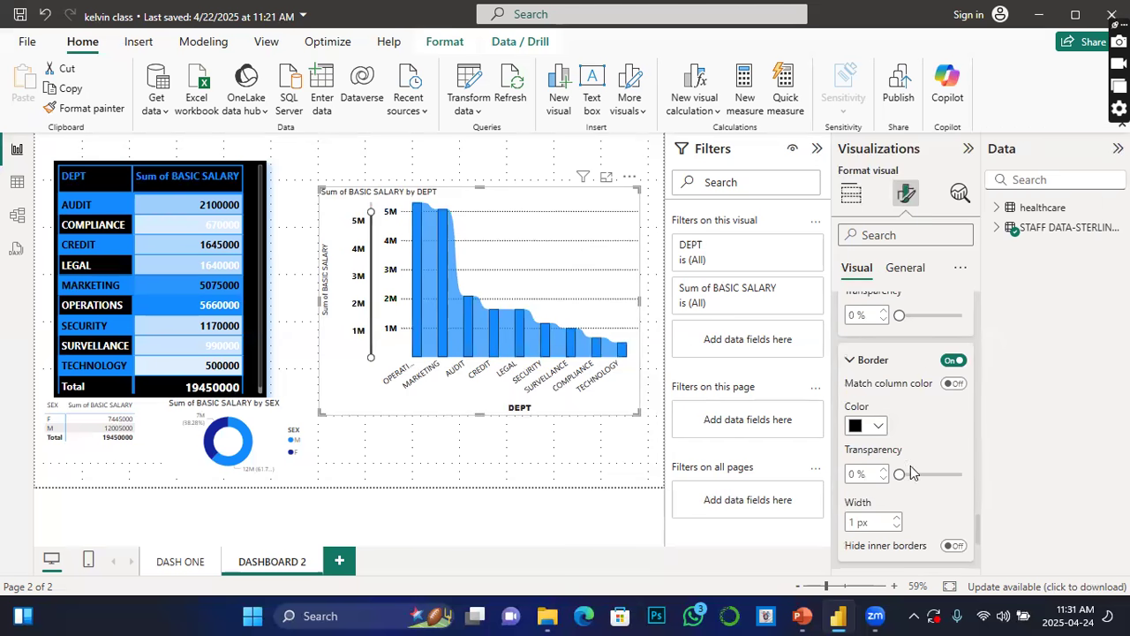
Step: Turn on data labels for the Sum of BASIC SALARY by DEPT chart
{"action": "scroll", "coordinate": [891, 498], "scroll_direction": "down", "scroll_amount": 1}
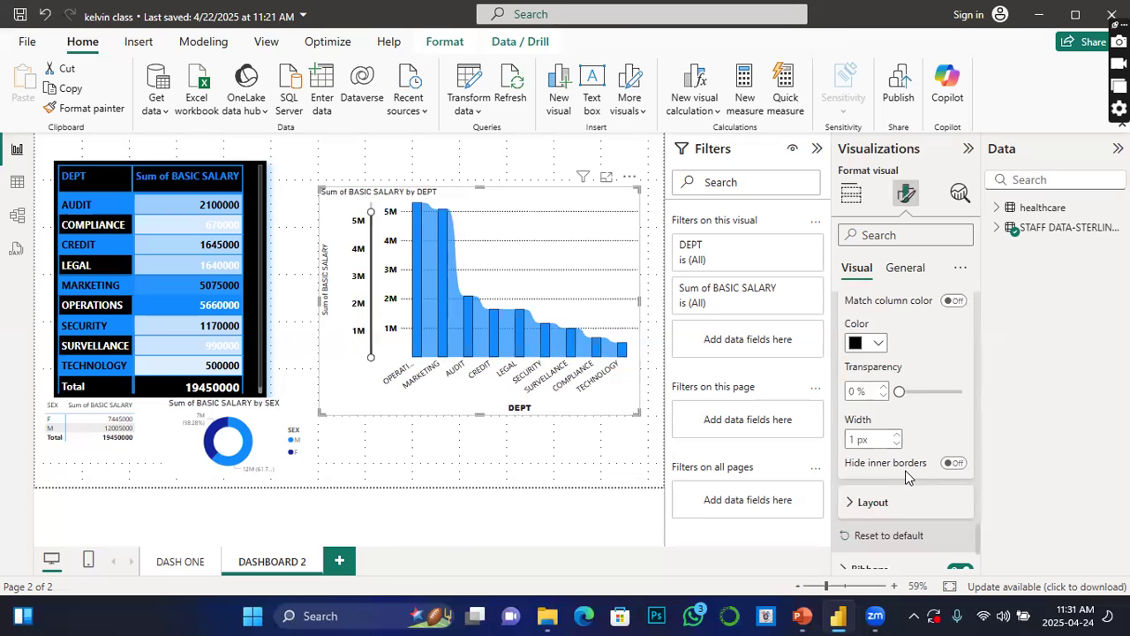
{"action": "scroll", "coordinate": [905, 469], "scroll_direction": "down", "scroll_amount": 1}
{"action": "left_click", "coordinate": [864, 421]}
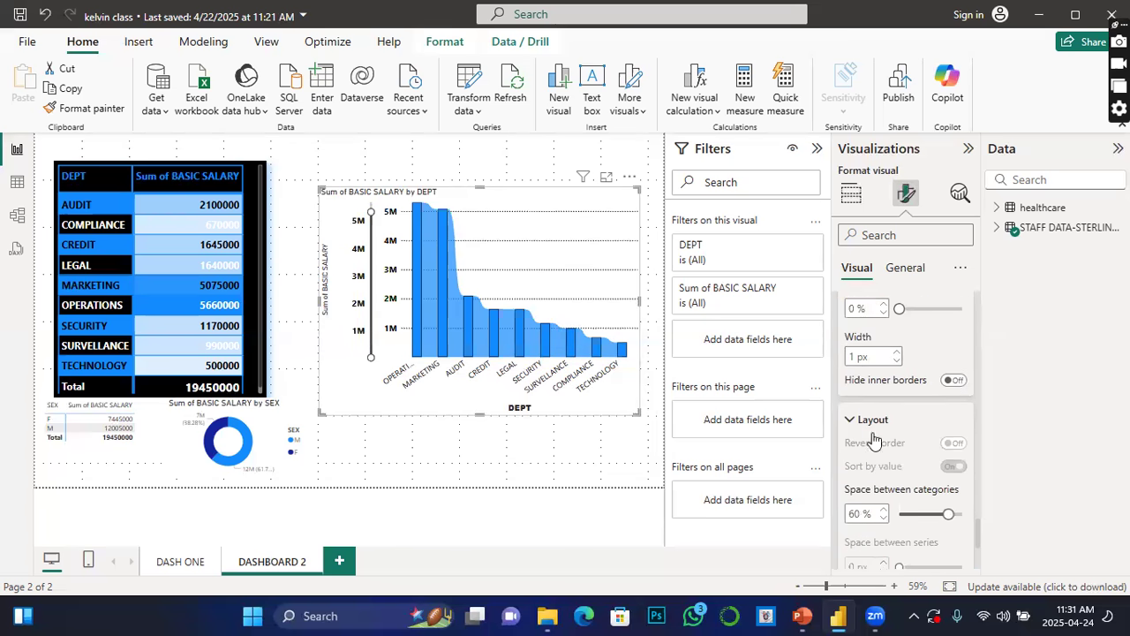
{"action": "scroll", "coordinate": [904, 481], "scroll_direction": "down", "scroll_amount": 2}
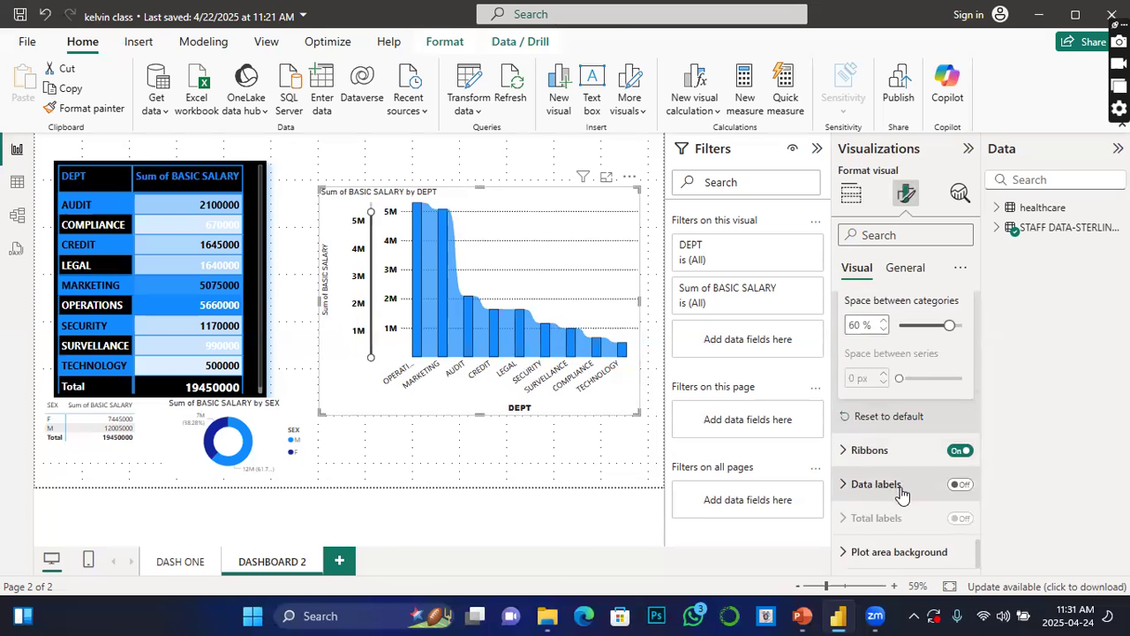
{"action": "left_click", "coordinate": [960, 484]}
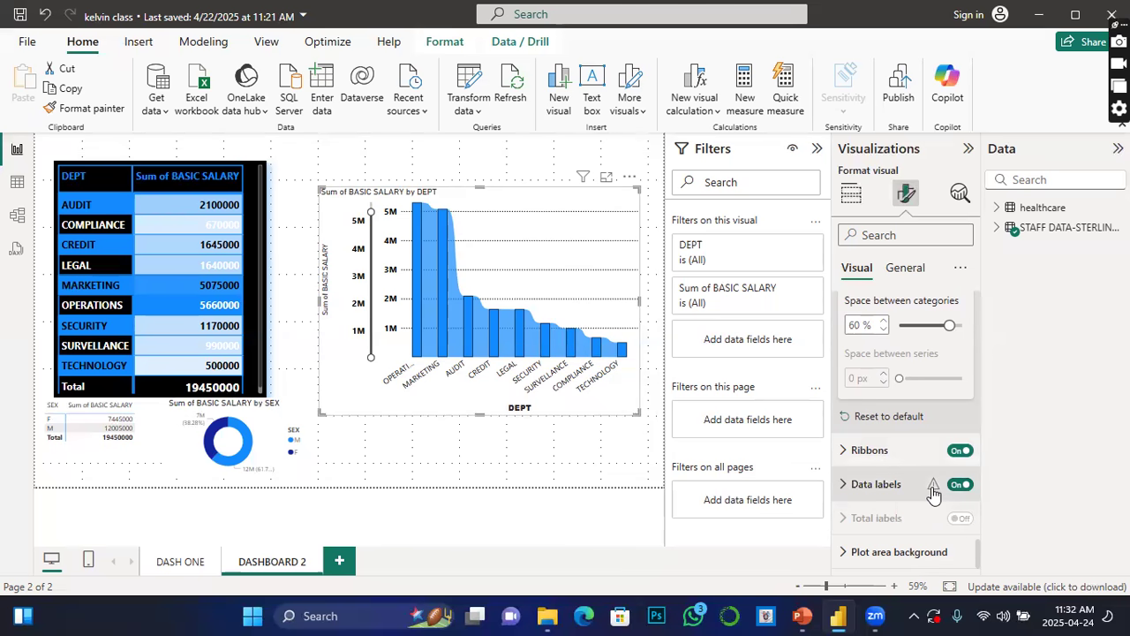
Step: Open the data label options and set the value labels' colour to black
{"action": "left_click", "coordinate": [846, 491]}
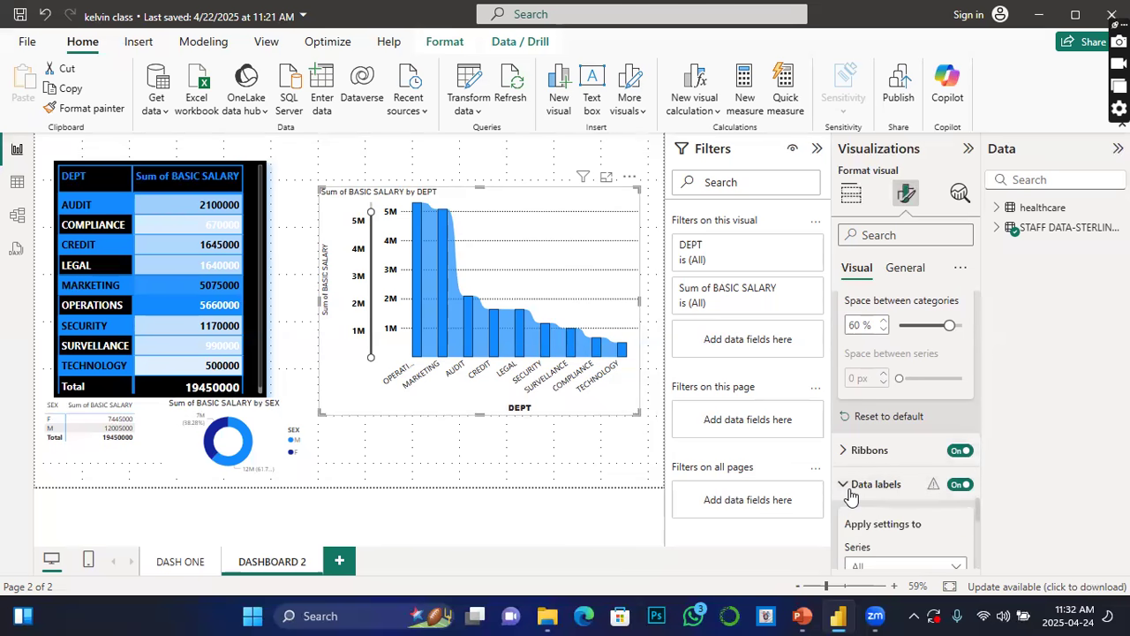
{"action": "scroll", "coordinate": [874, 503], "scroll_direction": "down", "scroll_amount": 3}
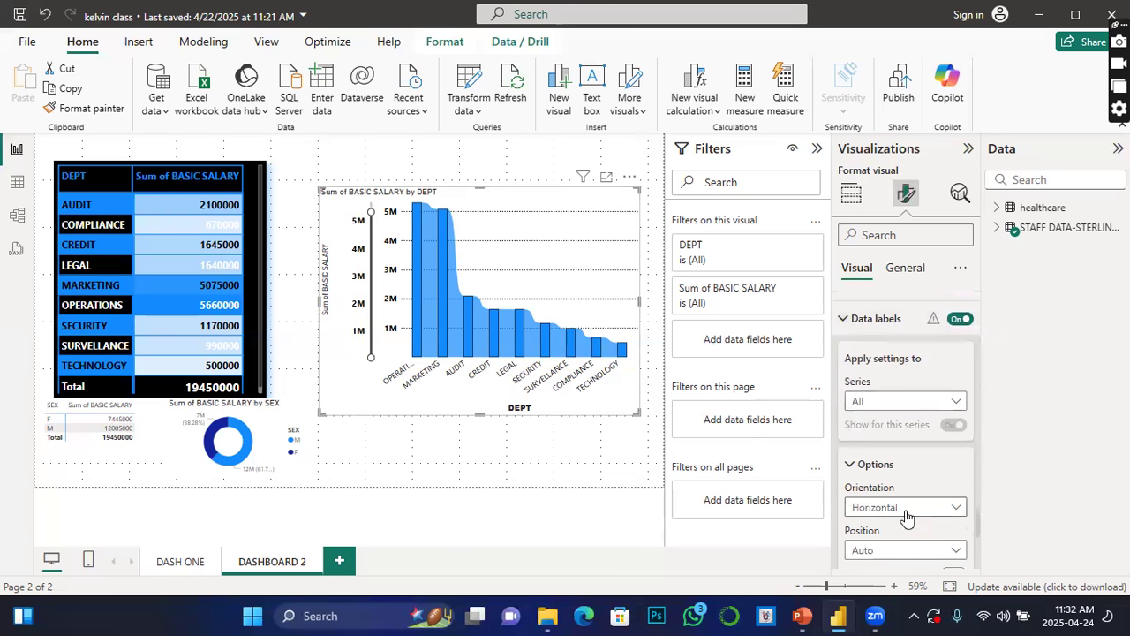
{"action": "left_click", "coordinate": [954, 517]}
{"action": "left_click", "coordinate": [1003, 495]}
{"action": "scroll", "coordinate": [897, 526], "scroll_direction": "down", "scroll_amount": 2}
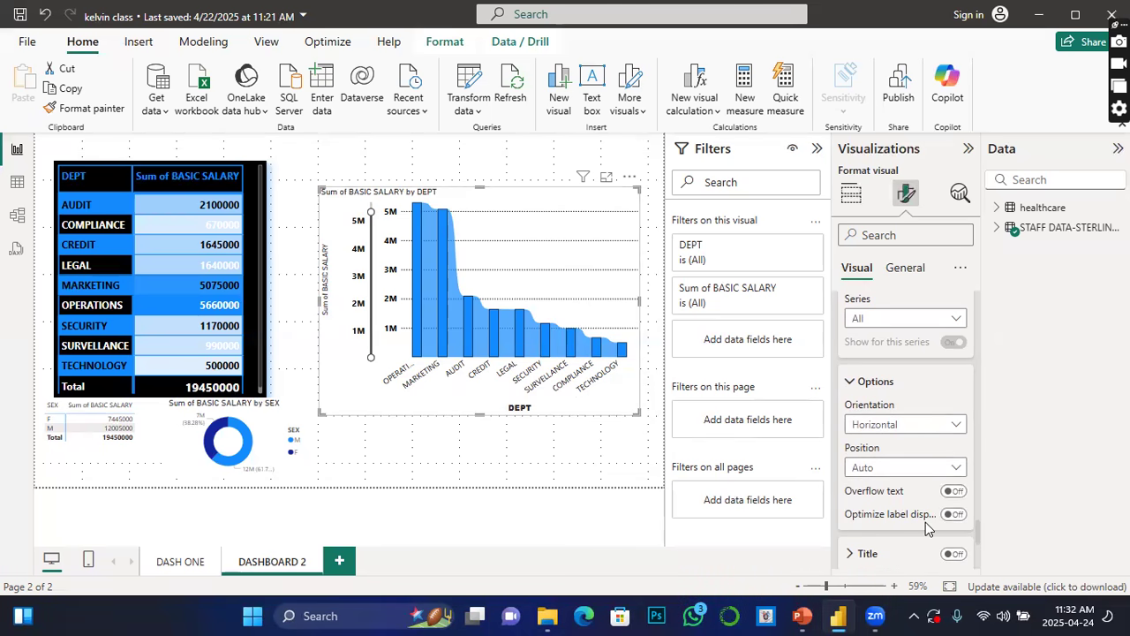
{"action": "scroll", "coordinate": [926, 522], "scroll_direction": "down", "scroll_amount": 2}
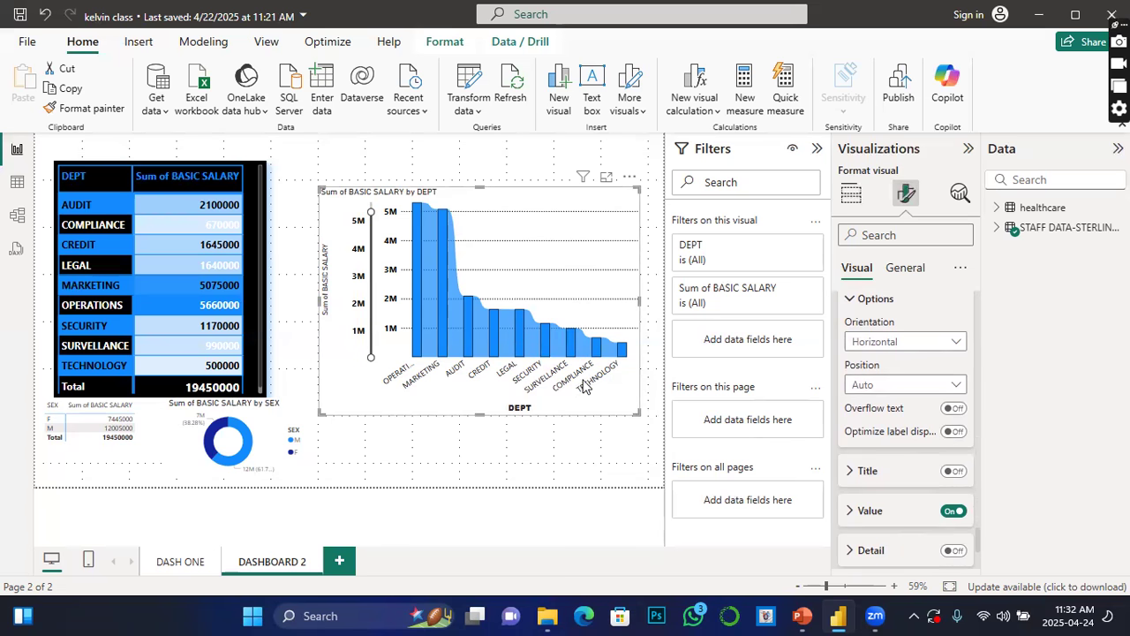
{"action": "left_click", "coordinate": [900, 520]}
{"action": "scroll", "coordinate": [900, 516], "scroll_direction": "down", "scroll_amount": 2}
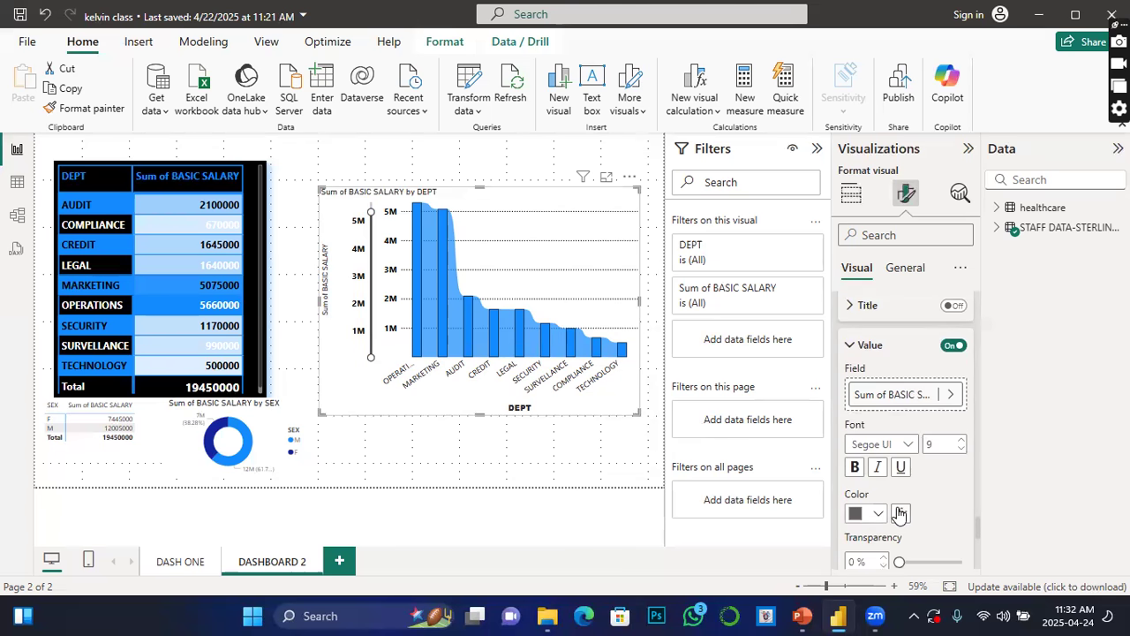
{"action": "left_click", "coordinate": [861, 513]}
{"action": "left_click", "coordinate": [867, 443]}
Step: Turn on the data label detail and expand its settings
{"action": "scroll", "coordinate": [901, 544], "scroll_direction": "up", "scroll_amount": 2}
{"action": "scroll", "coordinate": [901, 545], "scroll_direction": "down", "scroll_amount": 5}
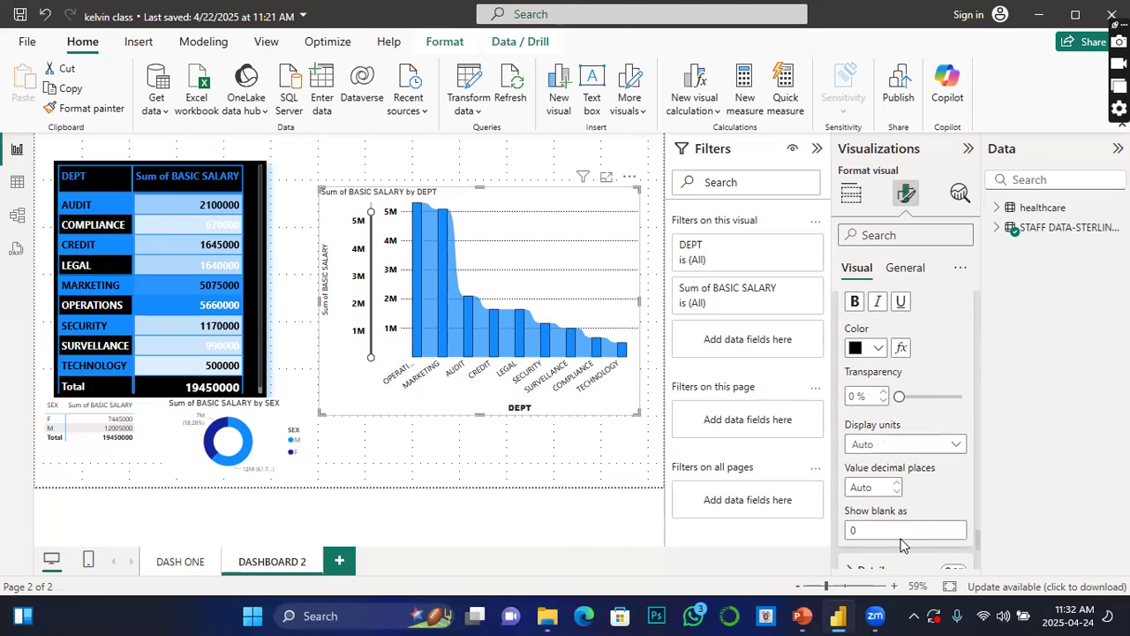
{"action": "scroll", "coordinate": [901, 545], "scroll_direction": "down", "scroll_amount": 2}
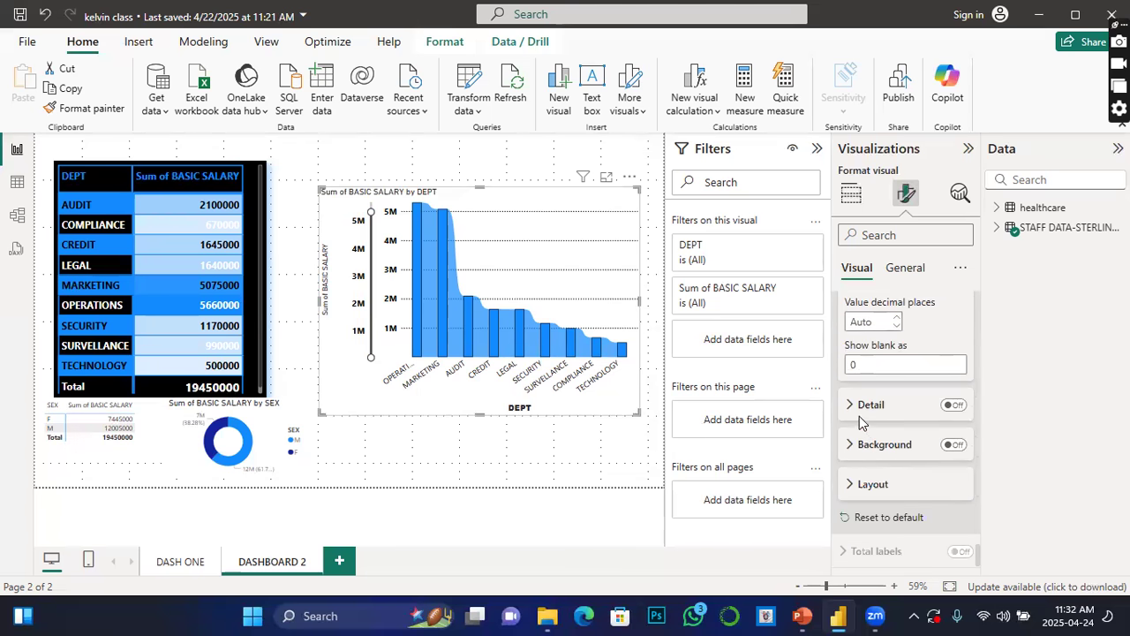
{"action": "left_click", "coordinate": [952, 408]}
{"action": "left_click", "coordinate": [849, 404]}
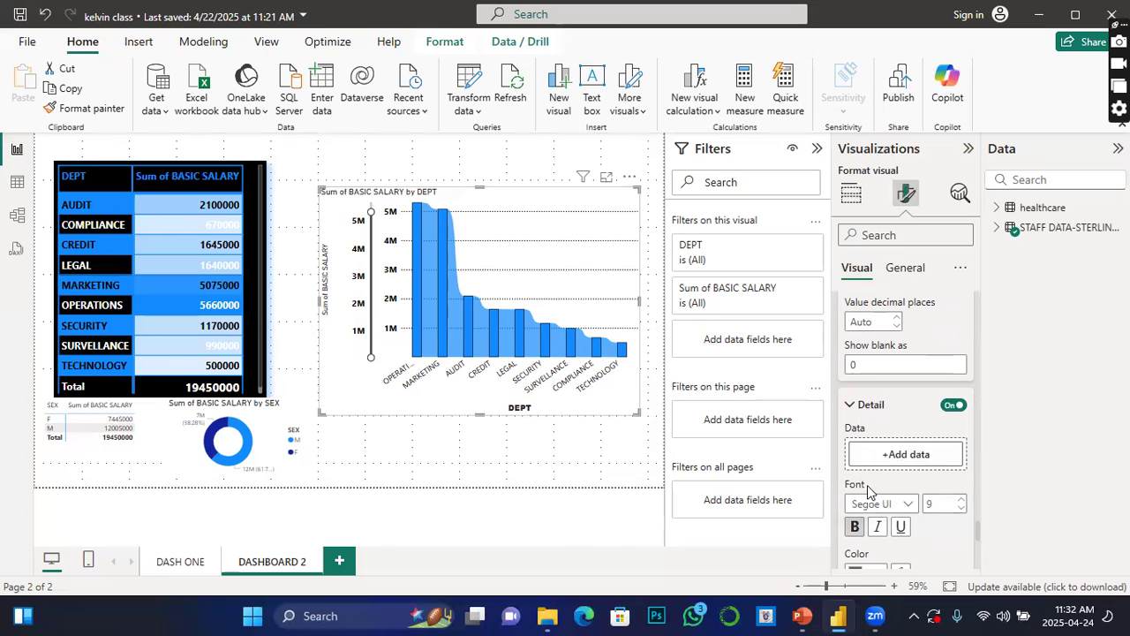
Step: Turn on the data label background and set its colour to orange
{"action": "scroll", "coordinate": [892, 490], "scroll_direction": "down", "scroll_amount": 3}
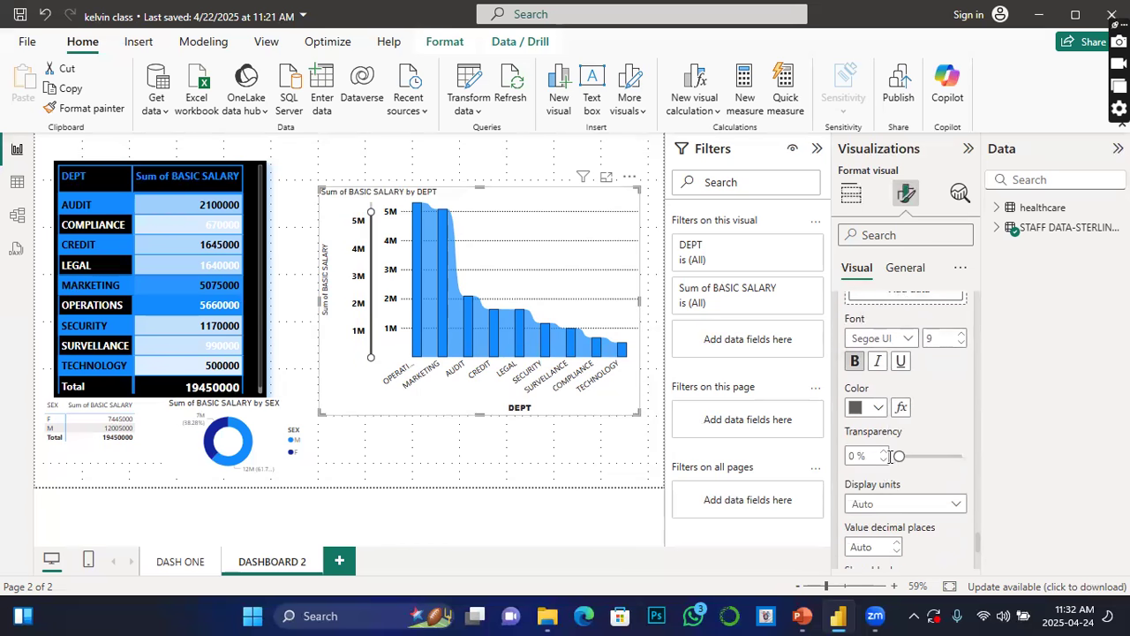
{"action": "scroll", "coordinate": [890, 455], "scroll_direction": "down", "scroll_amount": 3}
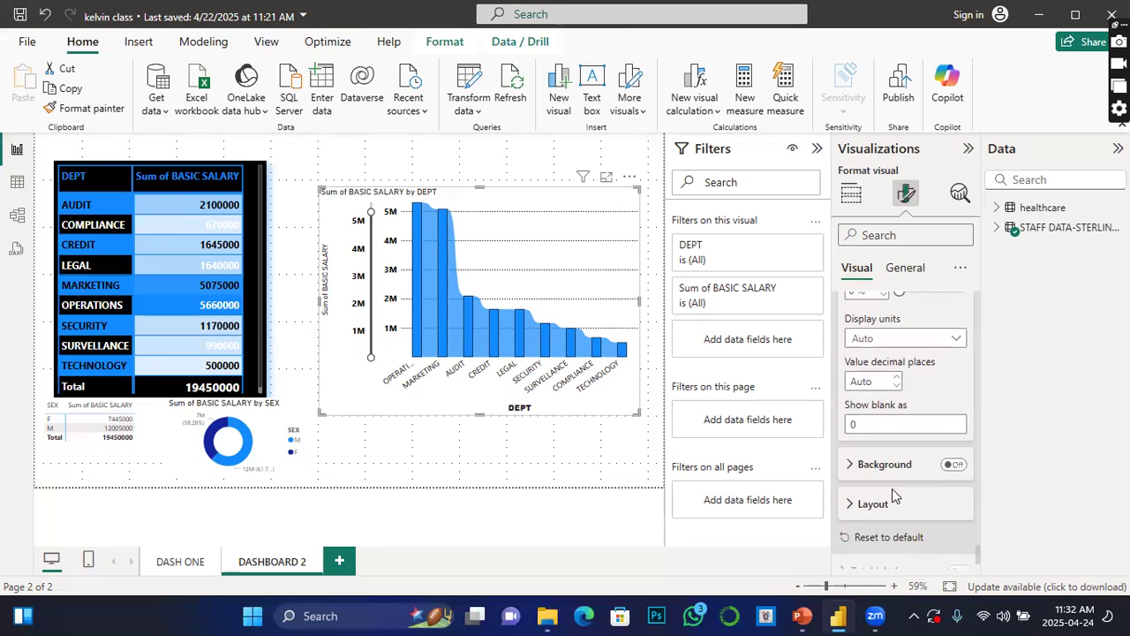
{"action": "left_click", "coordinate": [953, 465]}
{"action": "left_click", "coordinate": [850, 468]}
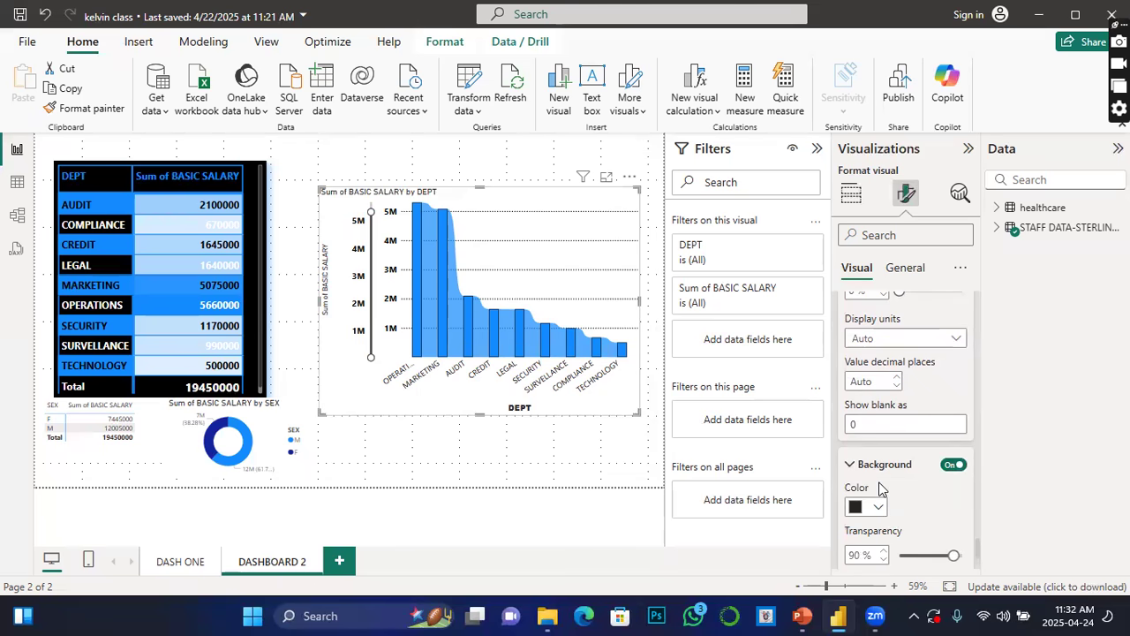
{"action": "left_click", "coordinate": [881, 505]}
{"action": "left_click", "coordinate": [910, 434]}
Step: Set the plot area background image to cyber pic3 from the Pictures folder
{"action": "scroll", "coordinate": [918, 530], "scroll_direction": "down", "scroll_amount": 3}
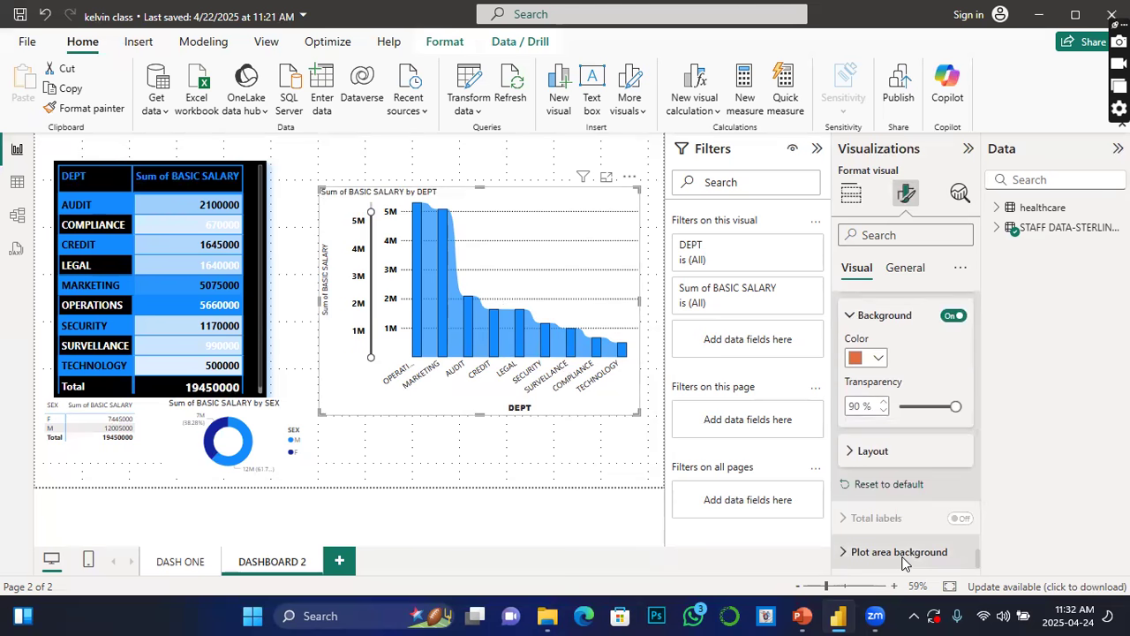
{"action": "left_click", "coordinate": [903, 554]}
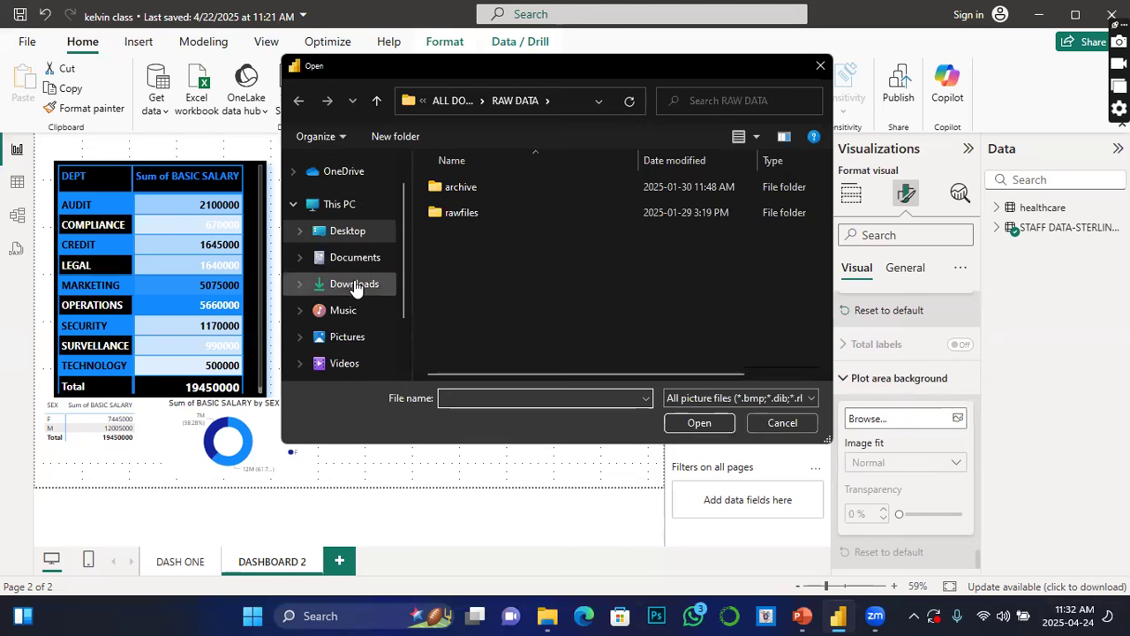
{"action": "scroll", "coordinate": [354, 283], "scroll_direction": "up", "scroll_amount": 5}
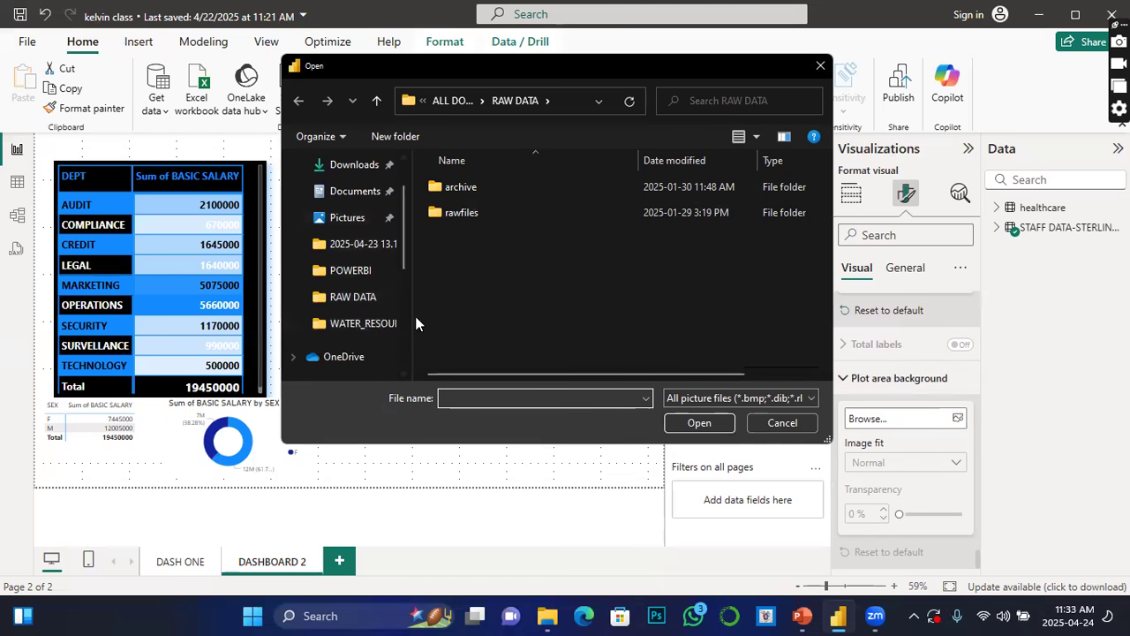
{"action": "scroll", "coordinate": [386, 327], "scroll_direction": "down", "scroll_amount": 1}
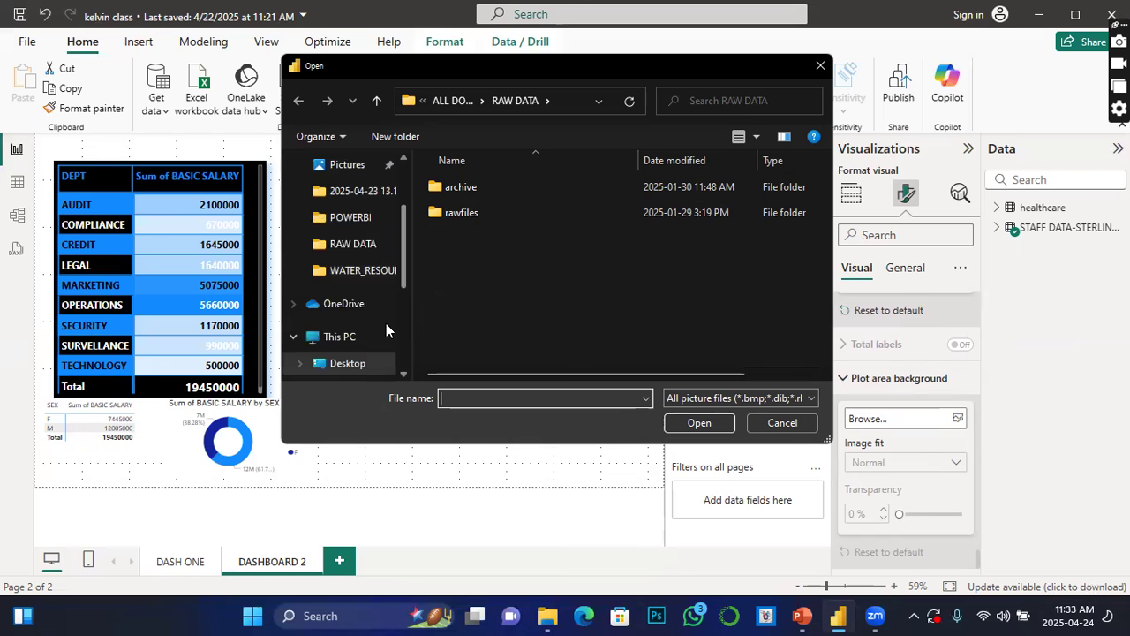
{"action": "scroll", "coordinate": [386, 323], "scroll_direction": "up", "scroll_amount": 2}
{"action": "left_click", "coordinate": [349, 247]}
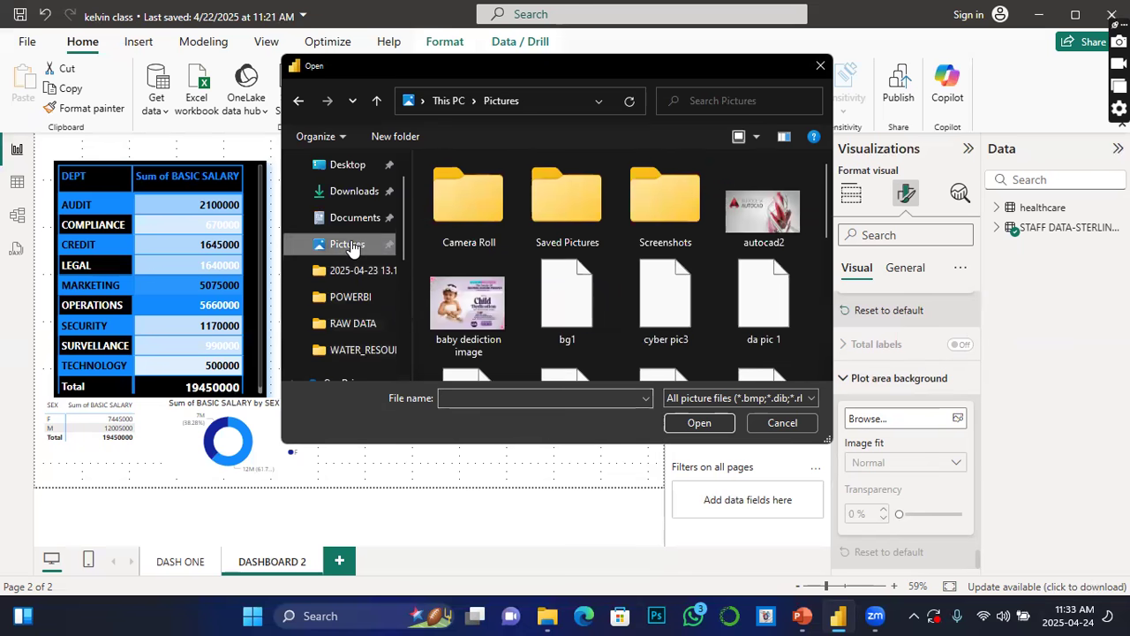
{"action": "left_click", "coordinate": [680, 321]}
{"action": "left_click", "coordinate": [709, 423]}
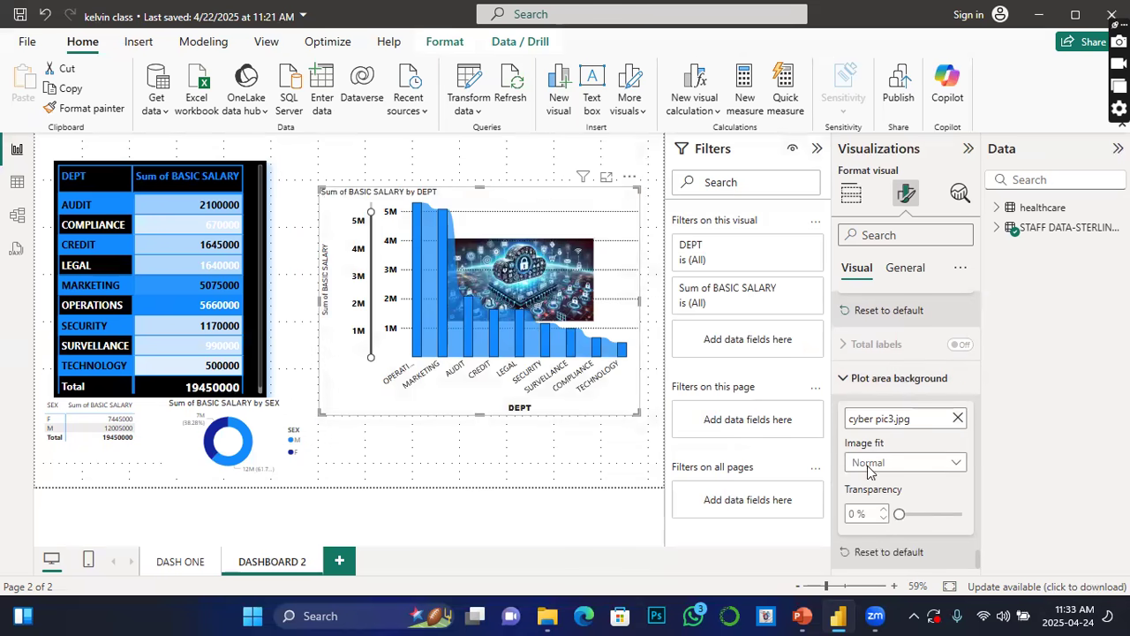
Step: Try the Fill image fit for the plot area image, revert it to Normal, and remove the image
{"action": "left_click", "coordinate": [954, 462]}
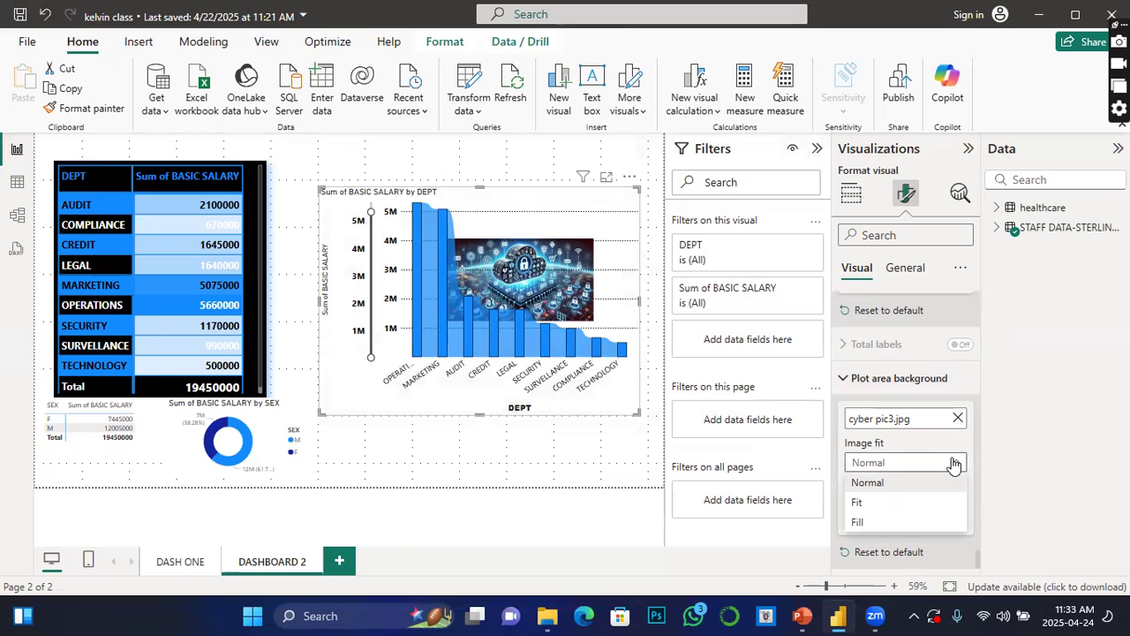
{"action": "left_click", "coordinate": [861, 521]}
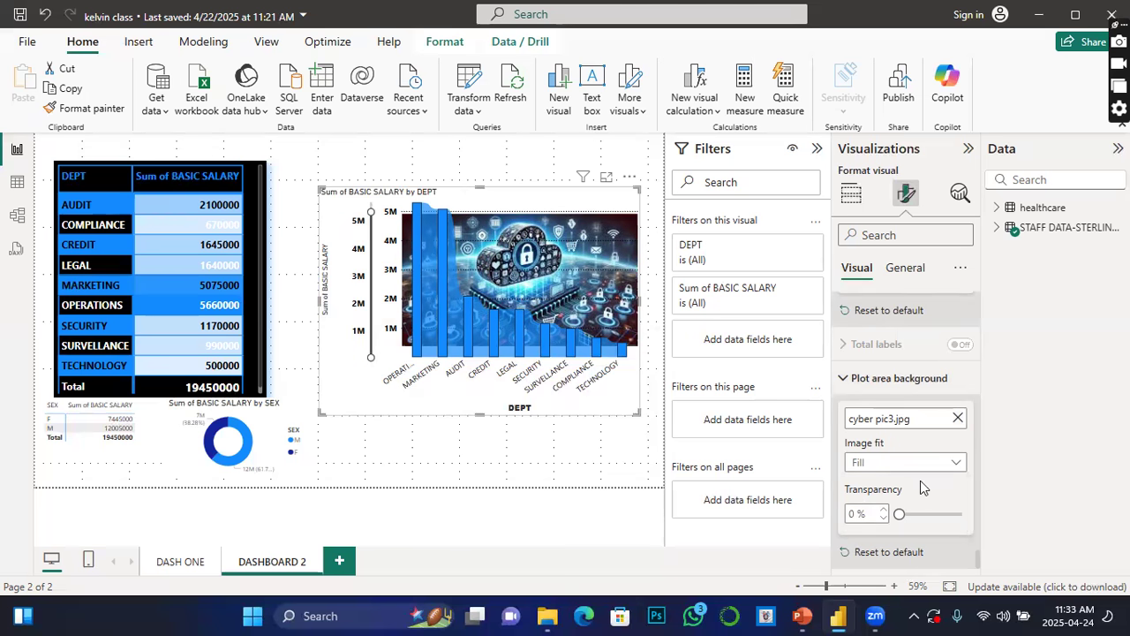
{"action": "left_click", "coordinate": [957, 465]}
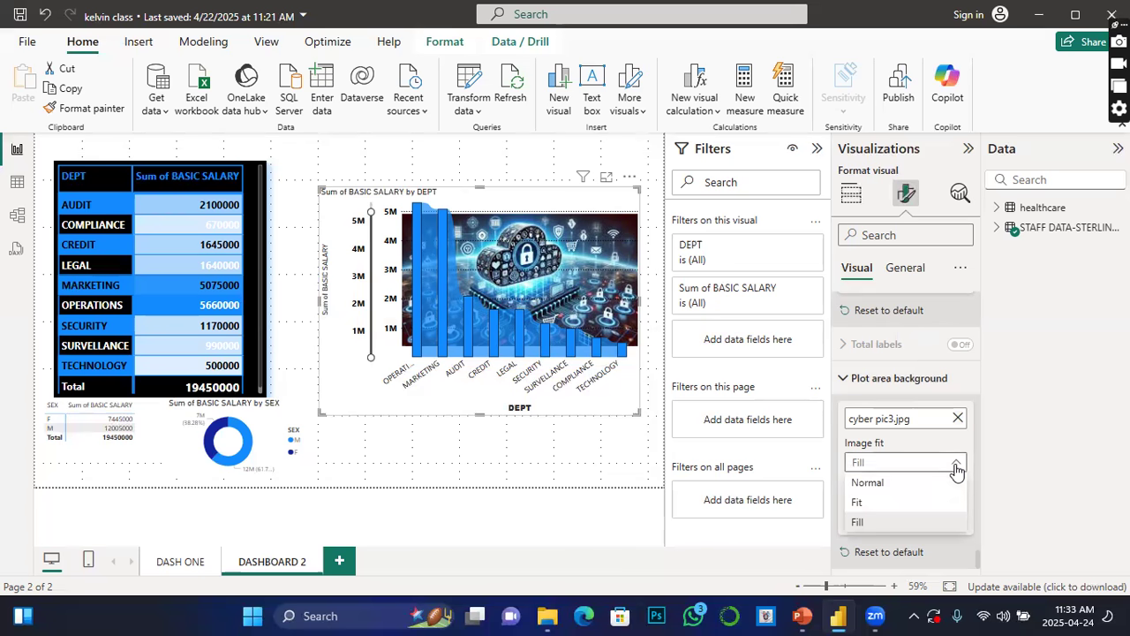
{"action": "left_click", "coordinate": [862, 483]}
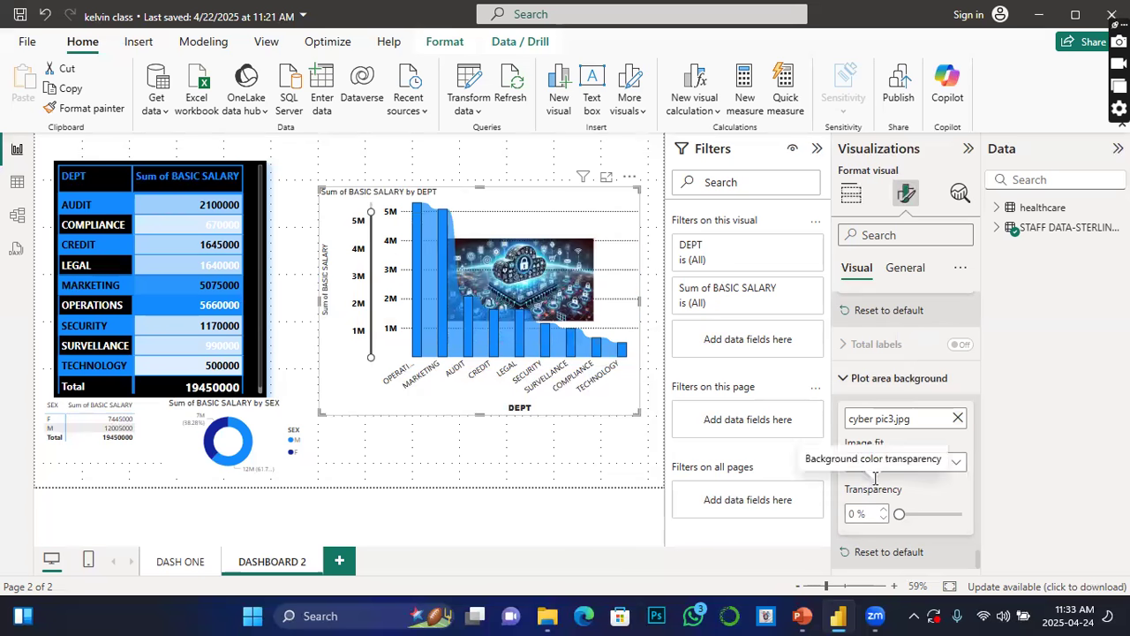
{"action": "left_click", "coordinate": [957, 418]}
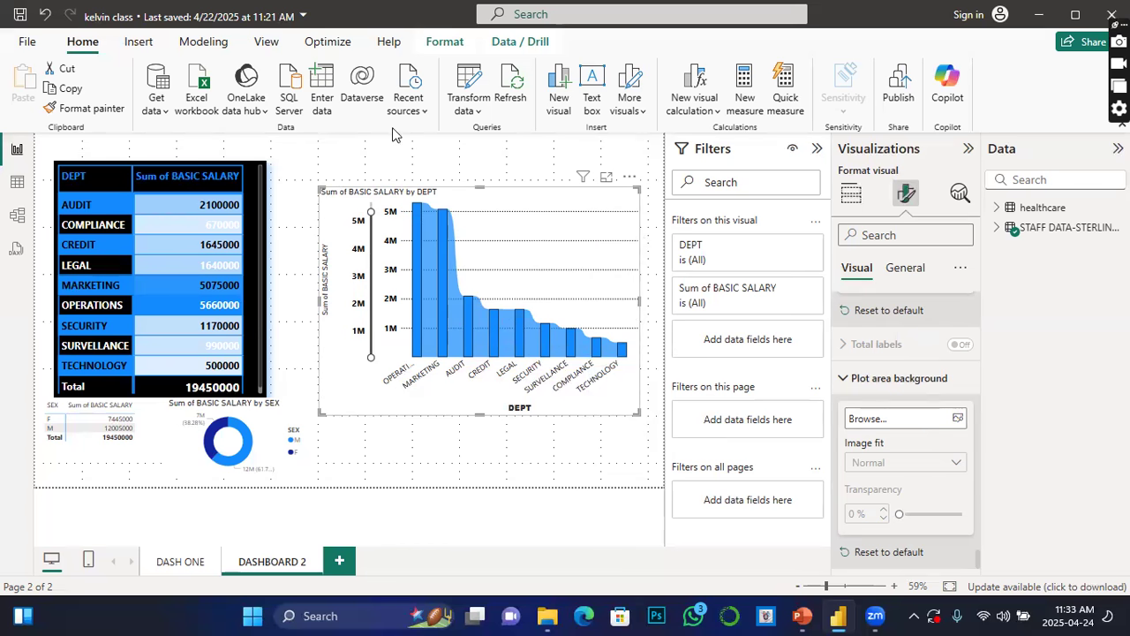
{"action": "left_click", "coordinate": [334, 164]}
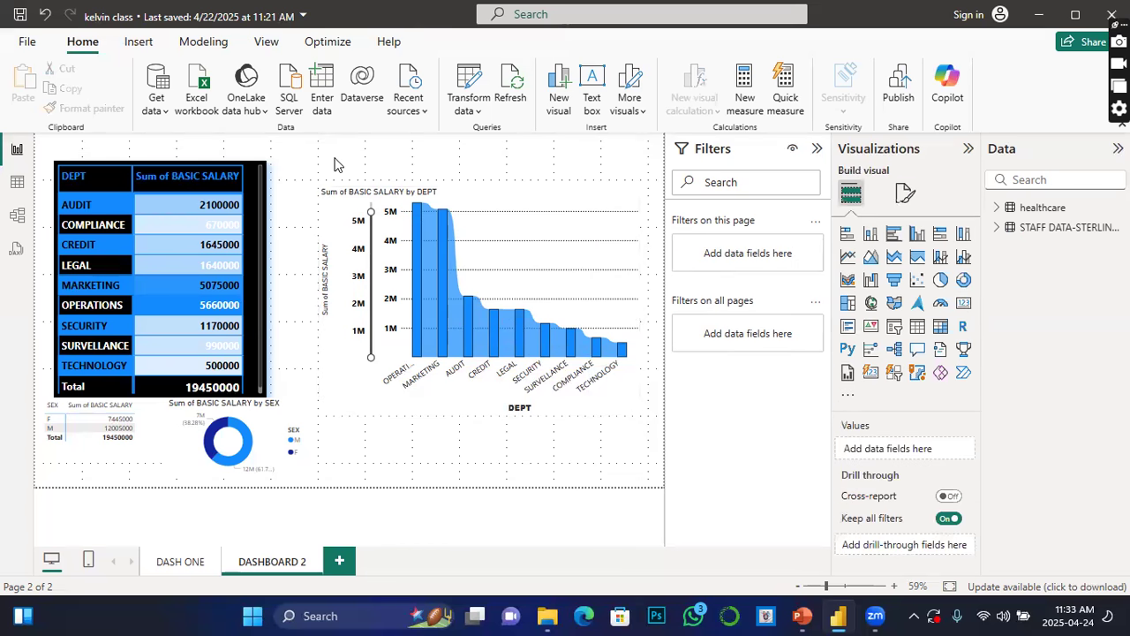
{"action": "left_click", "coordinate": [905, 192]}
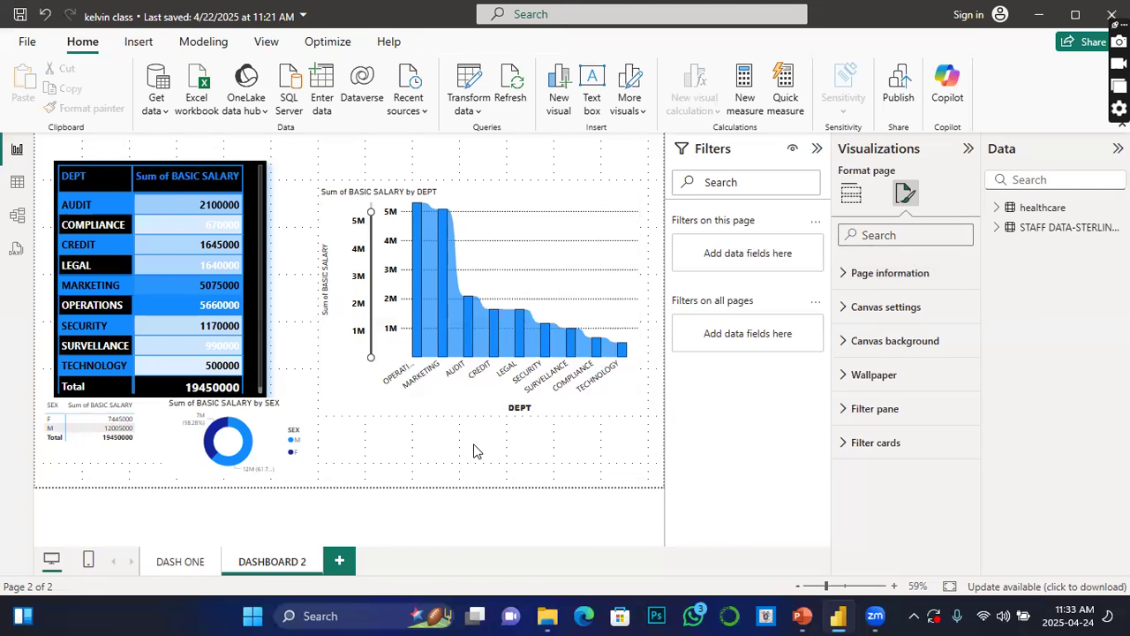
{"action": "left_click", "coordinate": [403, 159]}
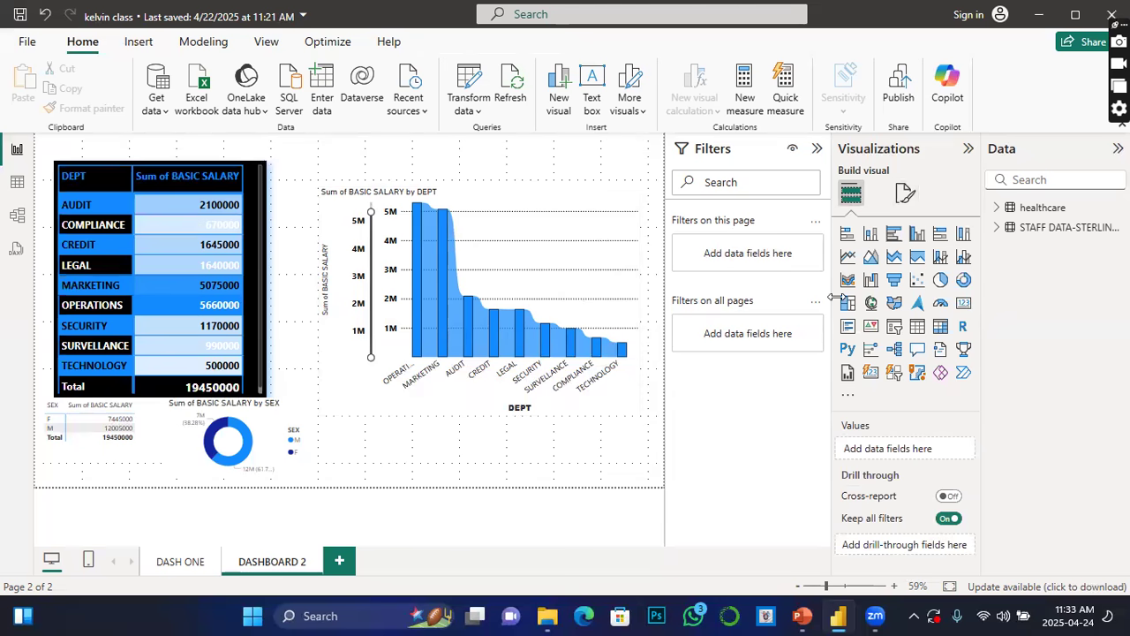
Step: Open the page format settings and set the canvas background colour to black
{"action": "left_click", "coordinate": [904, 194]}
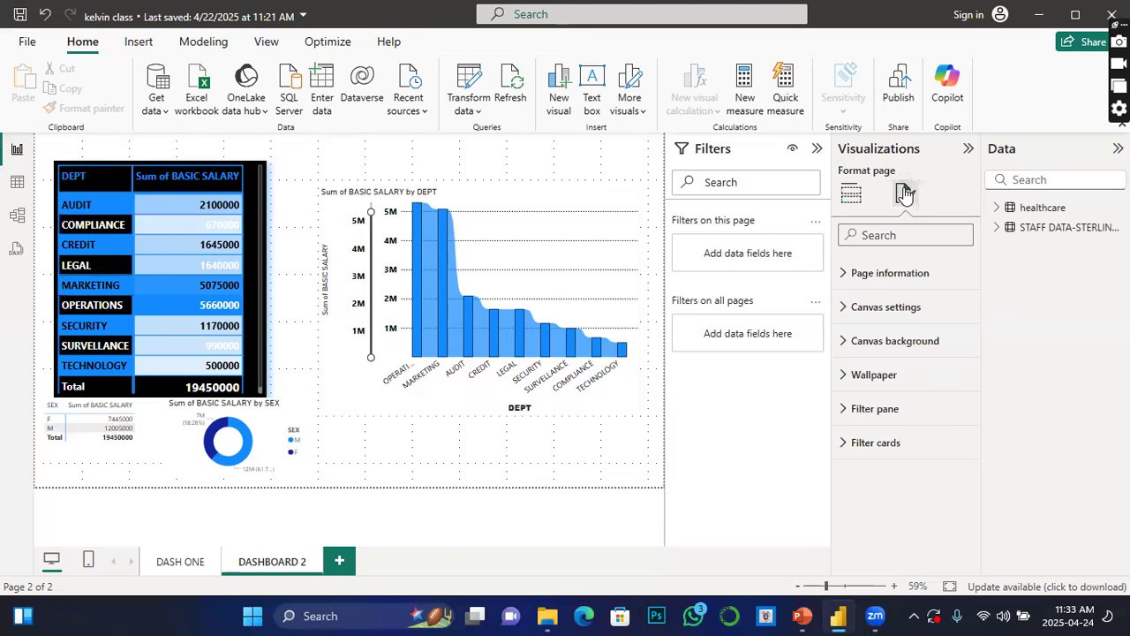
{"action": "left_click", "coordinate": [846, 275]}
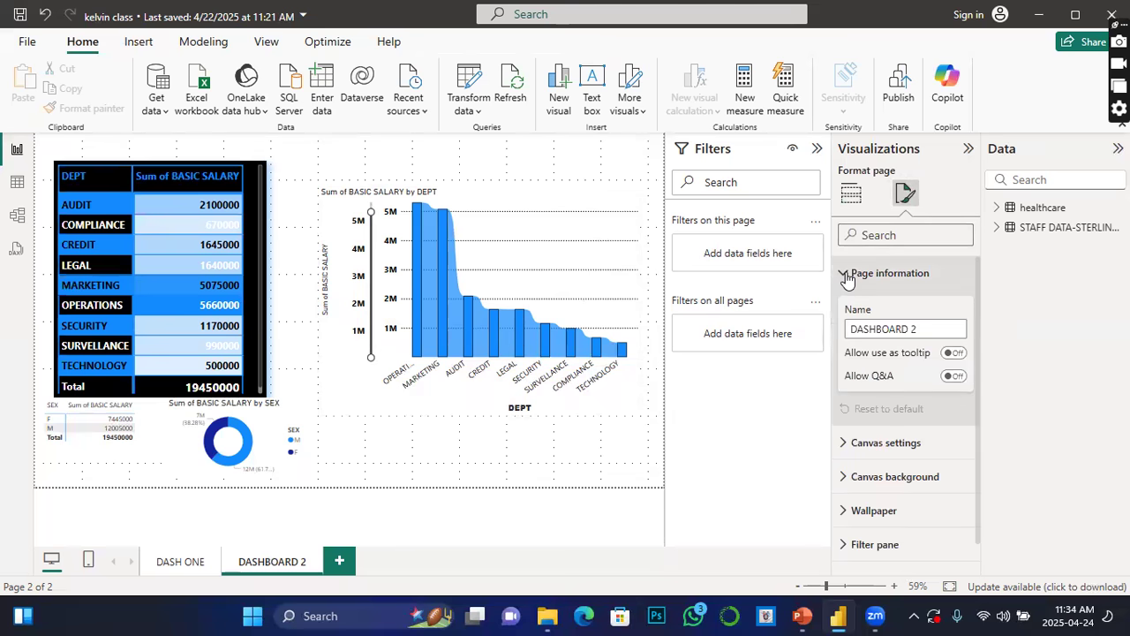
{"action": "left_click", "coordinate": [845, 481]}
{"action": "left_click", "coordinate": [877, 531]}
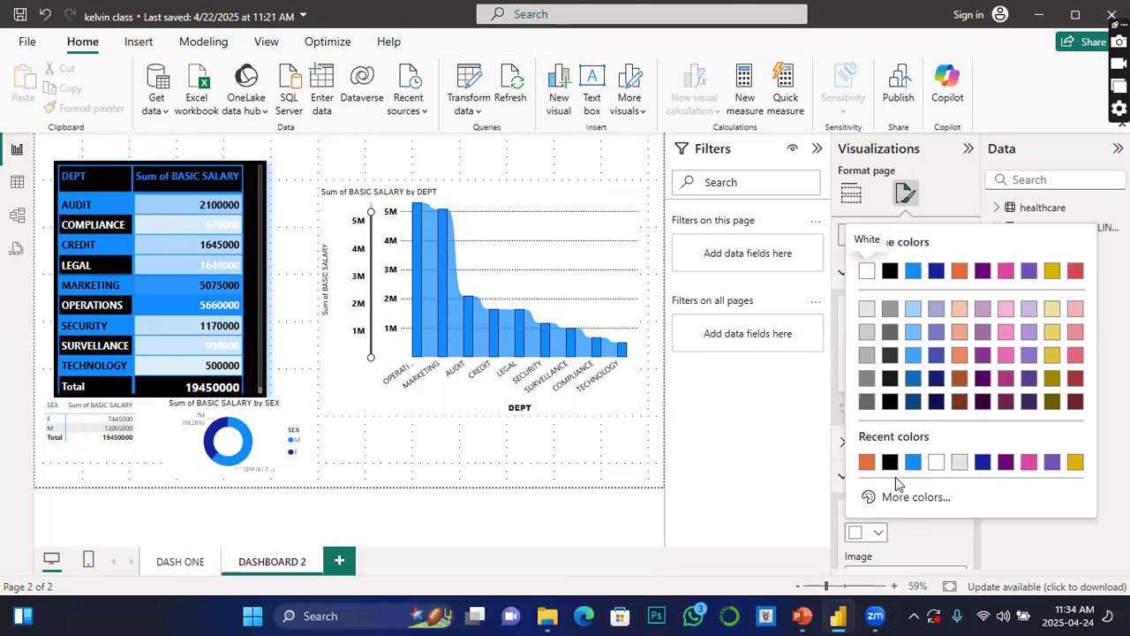
{"action": "left_click", "coordinate": [890, 462]}
Step: Set the canvas background image to cyber pic3 from the Pictures folder
{"action": "scroll", "coordinate": [894, 470], "scroll_direction": "down", "scroll_amount": 5}
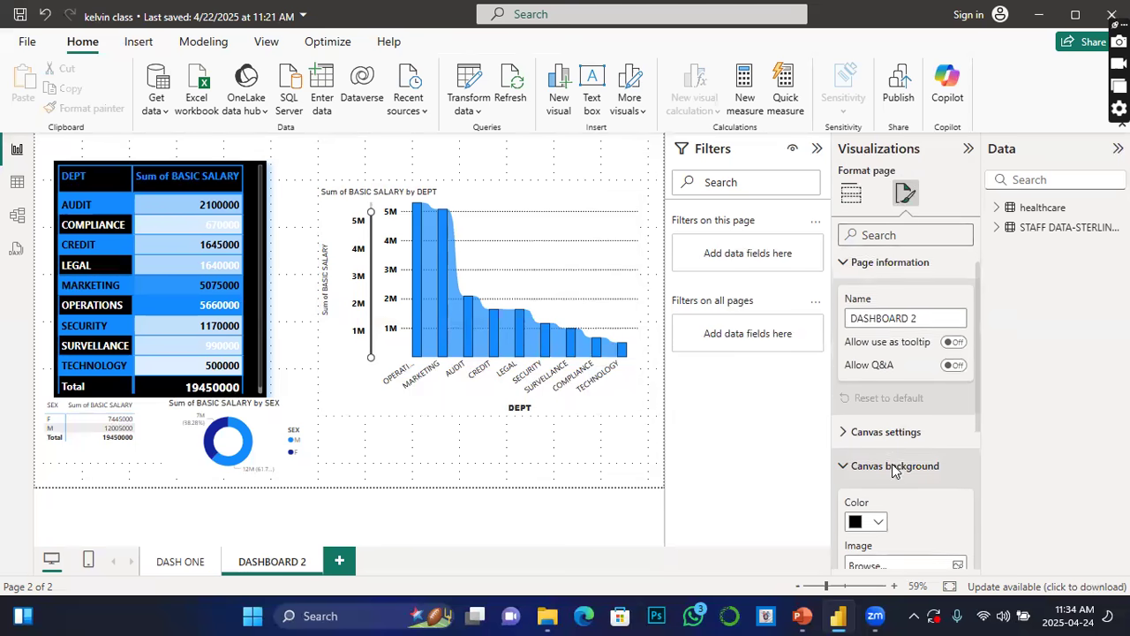
{"action": "left_click", "coordinate": [958, 329]}
{"action": "left_click", "coordinate": [666, 309]}
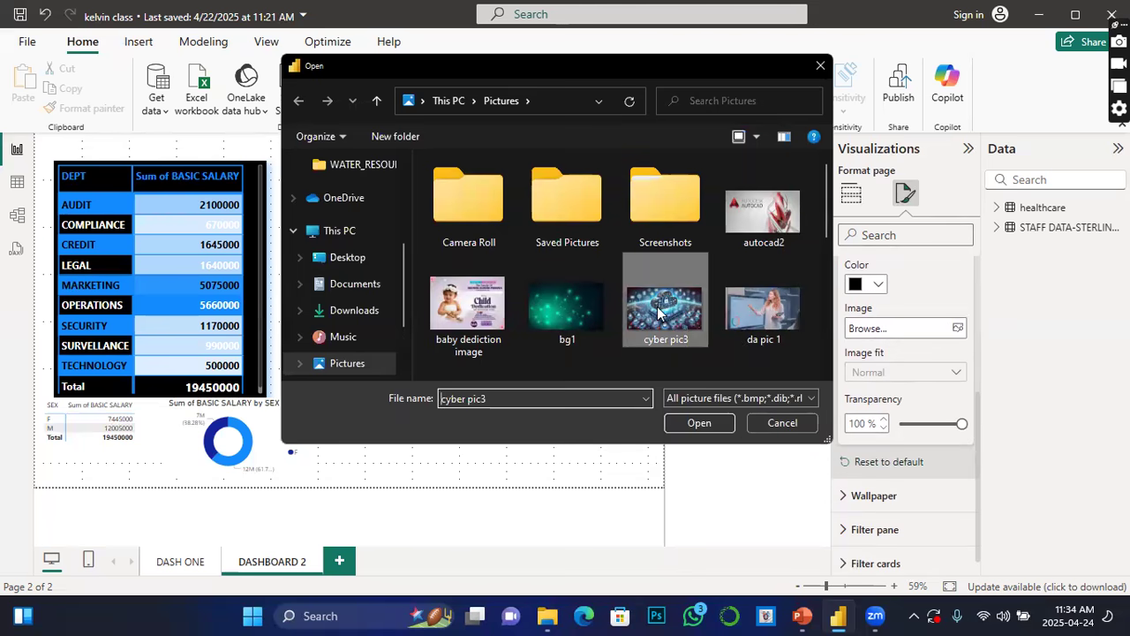
{"action": "left_click", "coordinate": [710, 426]}
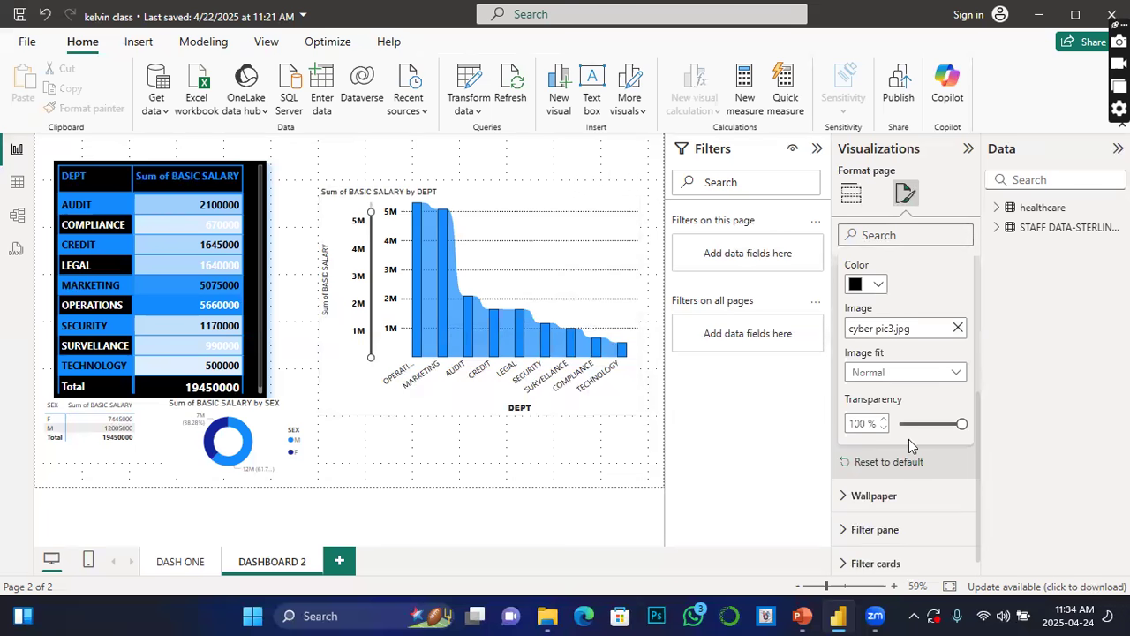
Step: Set the page wallpaper colour to orange
{"action": "scroll", "coordinate": [911, 445], "scroll_direction": "up", "scroll_amount": 2}
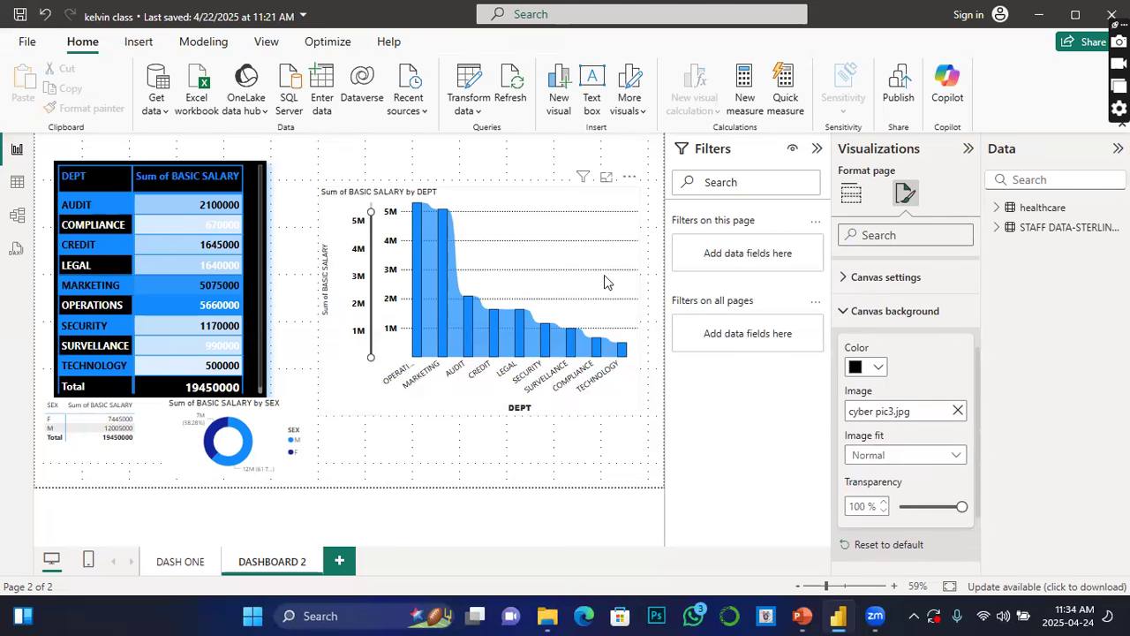
{"action": "left_click", "coordinate": [844, 311]}
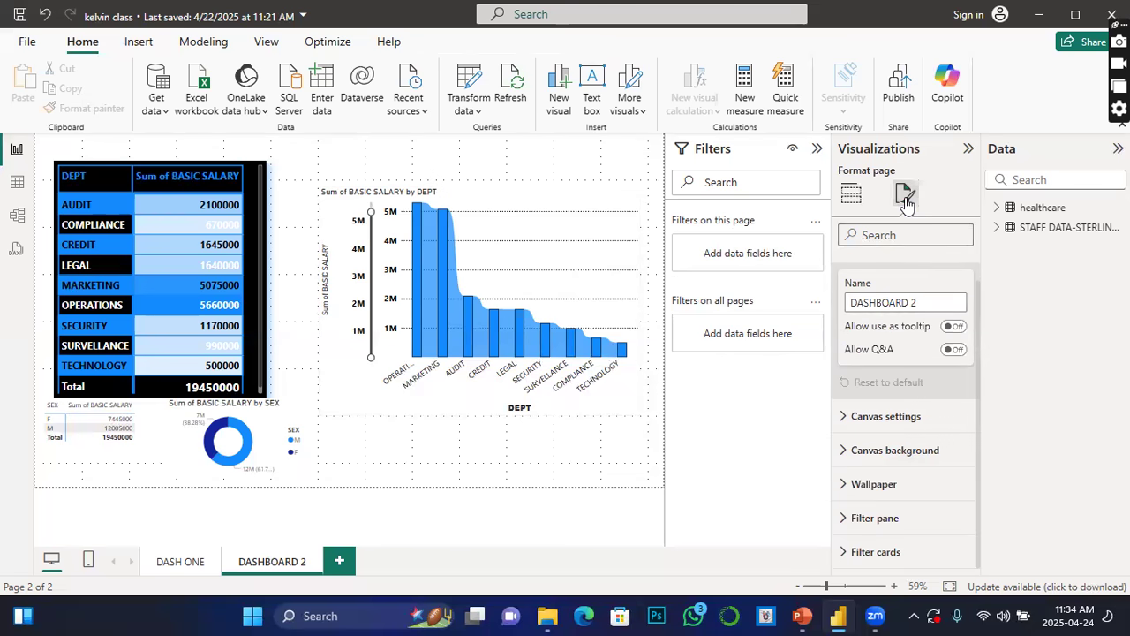
{"action": "left_click", "coordinate": [851, 193]}
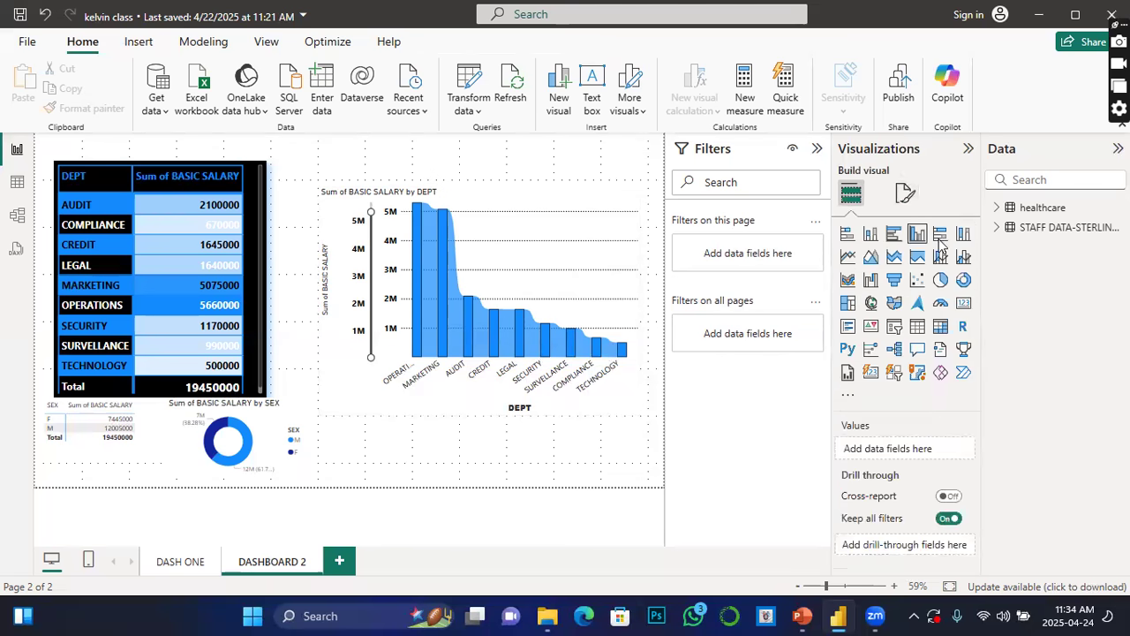
{"action": "left_click", "coordinate": [904, 193]}
{"action": "left_click", "coordinate": [846, 378]}
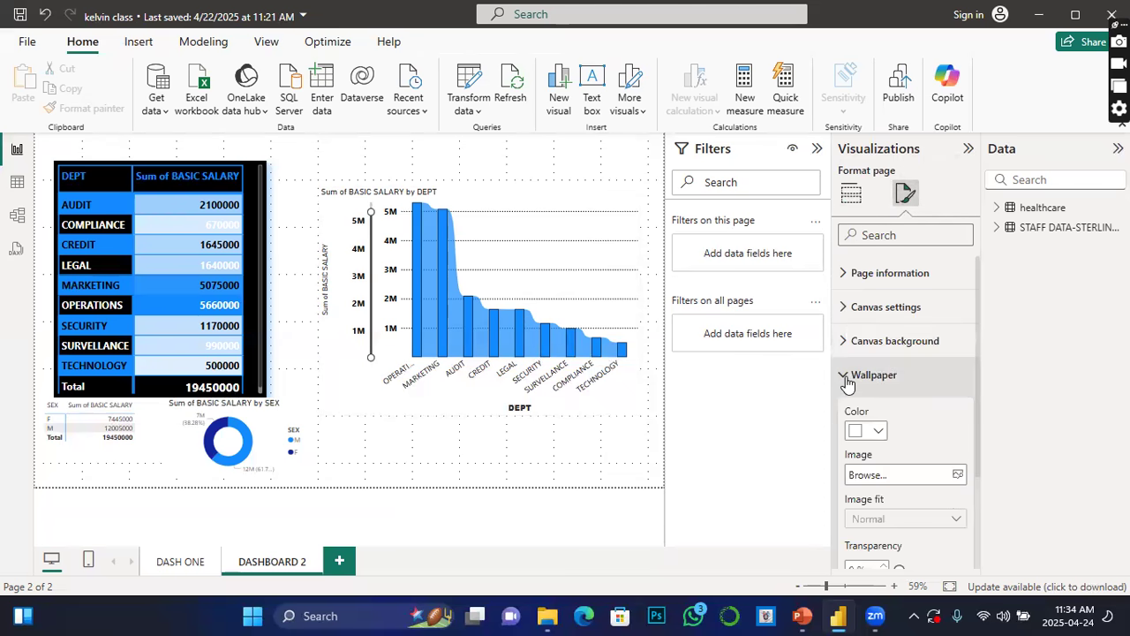
{"action": "left_click", "coordinate": [880, 431]}
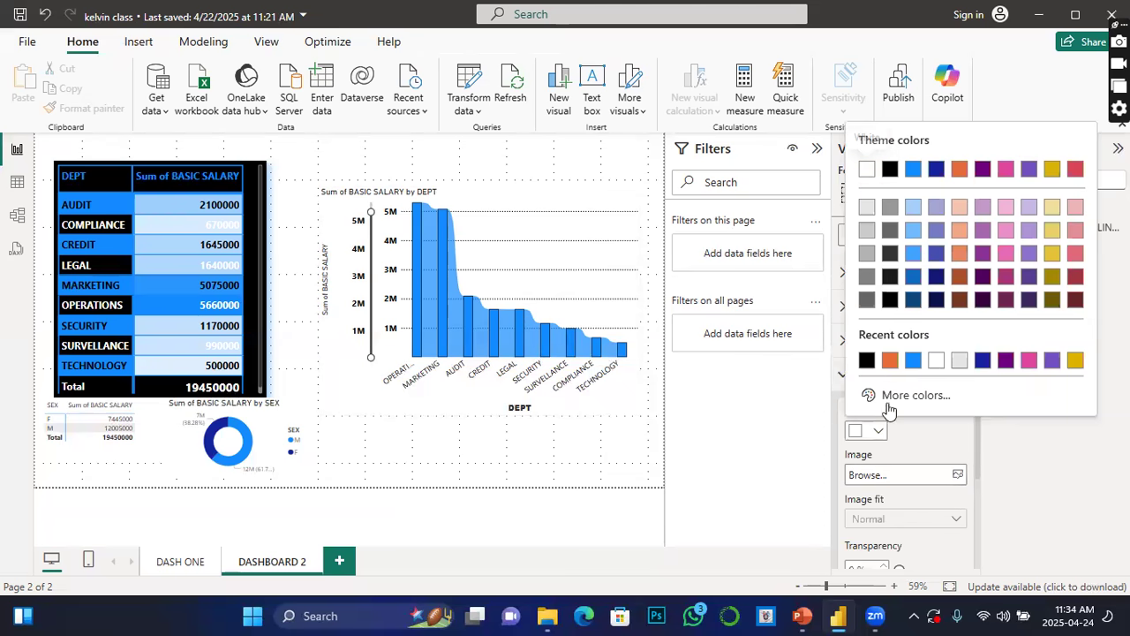
{"action": "left_click", "coordinate": [890, 363]}
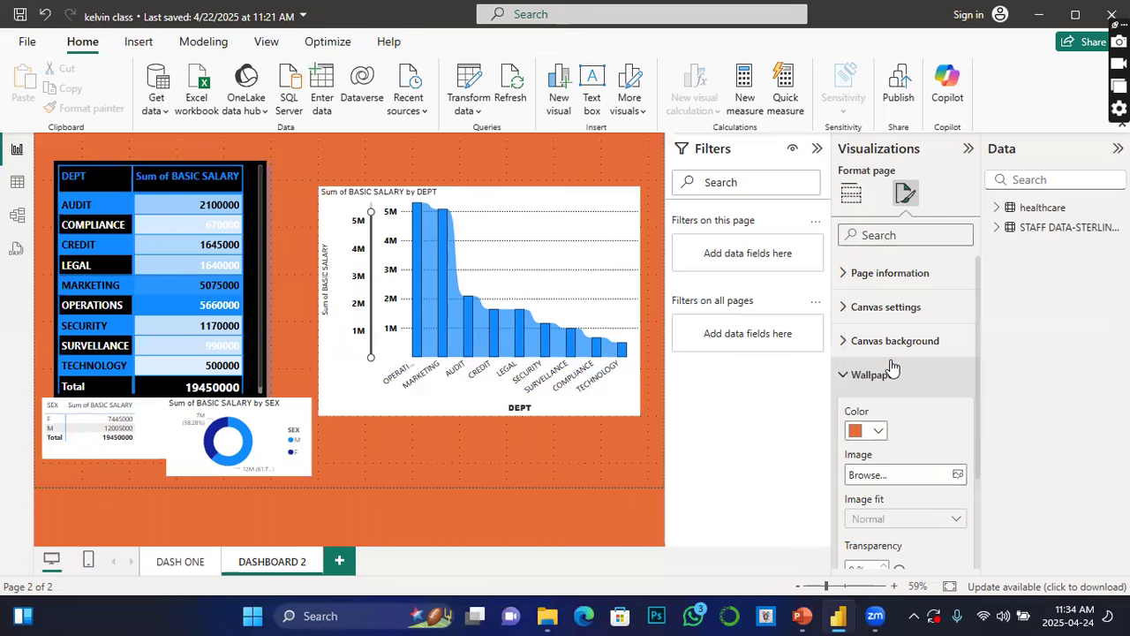
Step: Set the wallpaper image to cyber pic3 from the Pictures folder and change the wallpaper colour to white
{"action": "left_click", "coordinate": [958, 475]}
{"action": "left_click", "coordinate": [666, 309]}
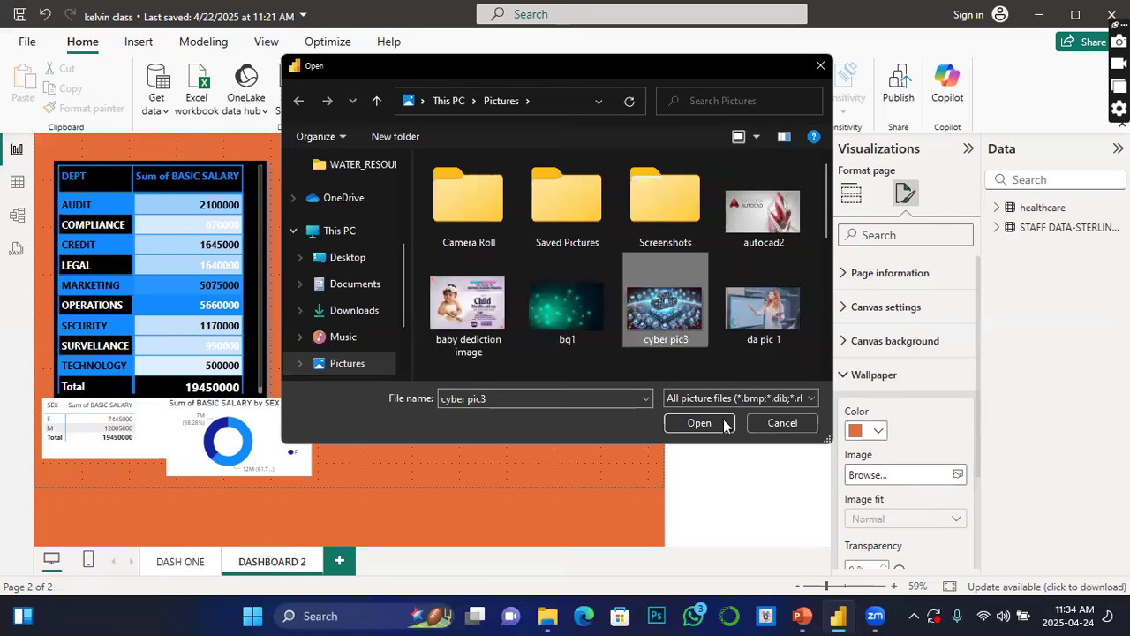
{"action": "left_click", "coordinate": [699, 423]}
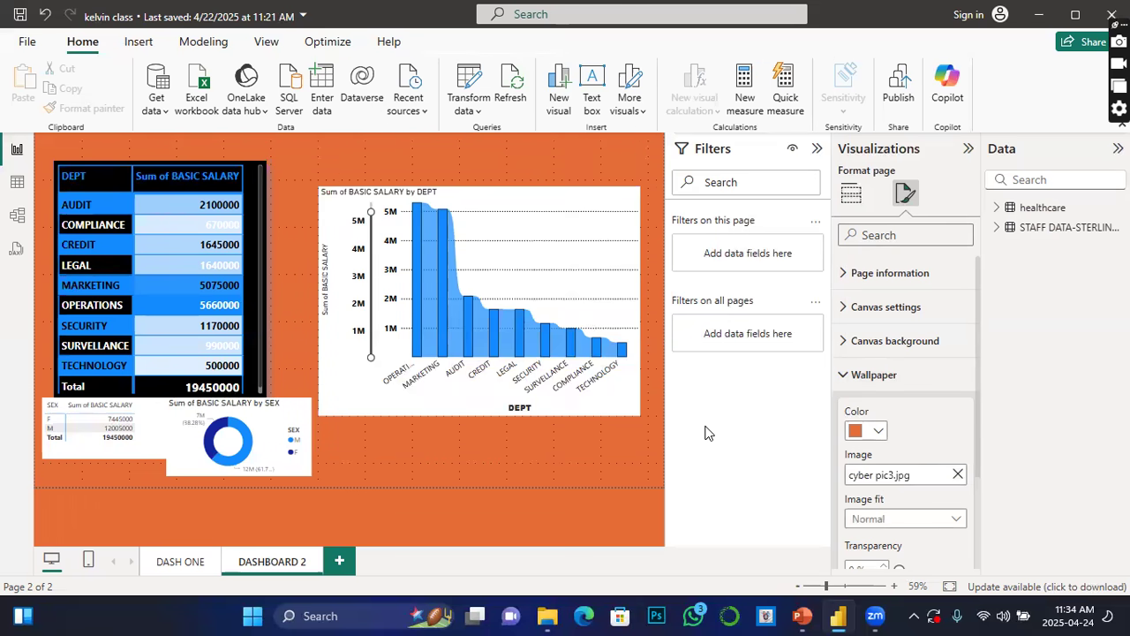
{"action": "left_click", "coordinate": [878, 431]}
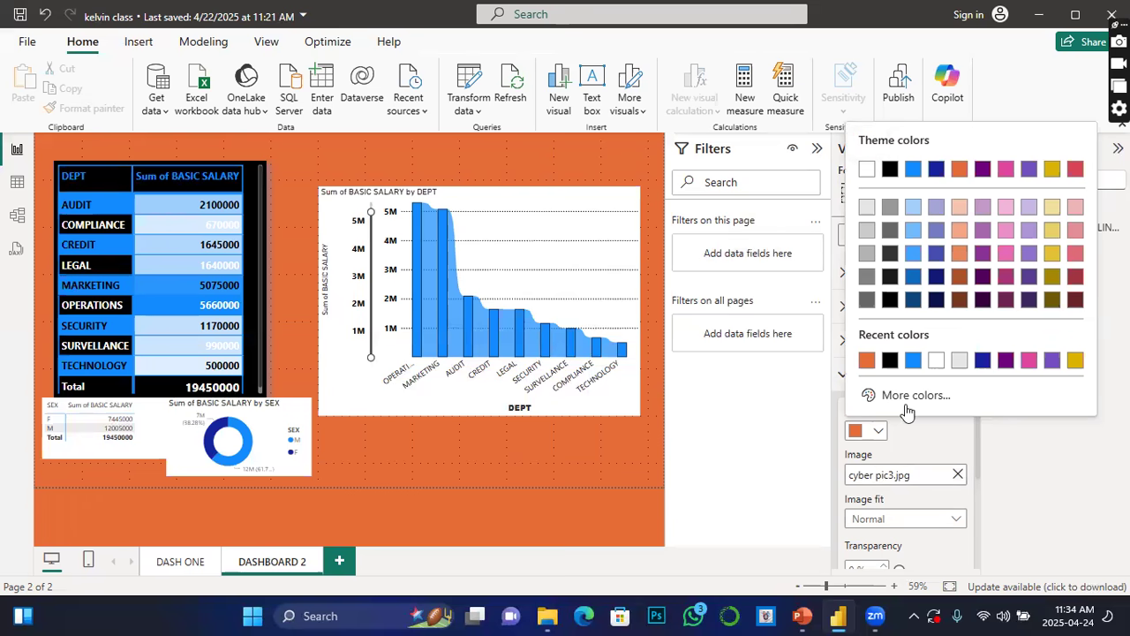
{"action": "left_click", "coordinate": [866, 170]}
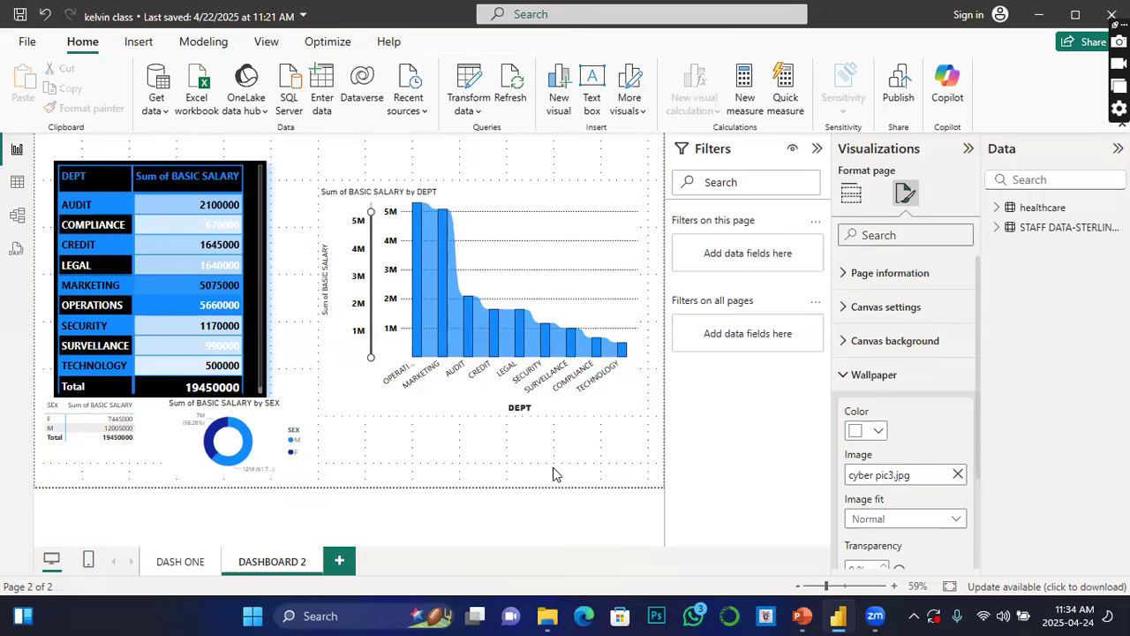
Step: Try the Letter and 4:3 canvas types, then set the canvas type back to 16:9
{"action": "left_click", "coordinate": [957, 520]}
{"action": "left_click", "coordinate": [837, 480]}
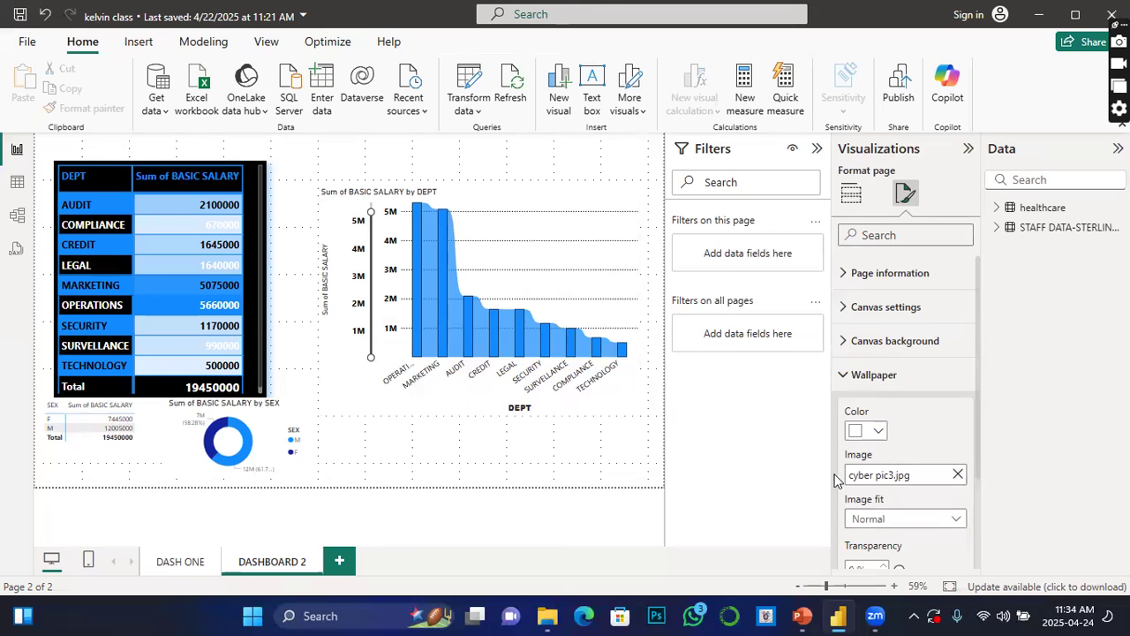
{"action": "left_click", "coordinate": [846, 306]}
{"action": "left_click", "coordinate": [954, 365]}
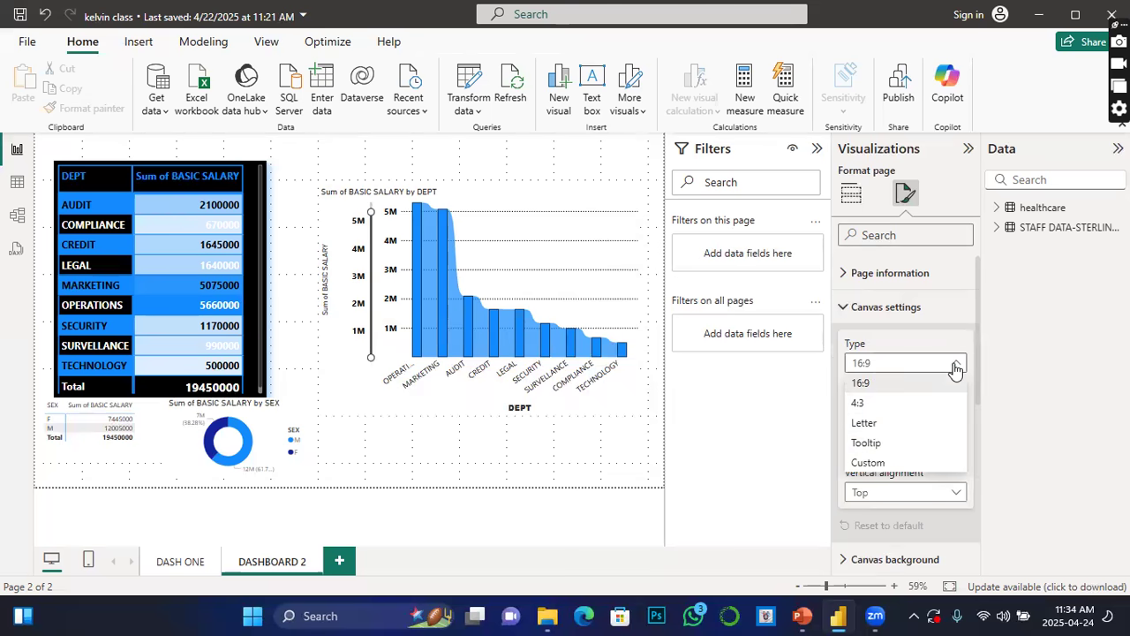
{"action": "left_click", "coordinate": [874, 423]}
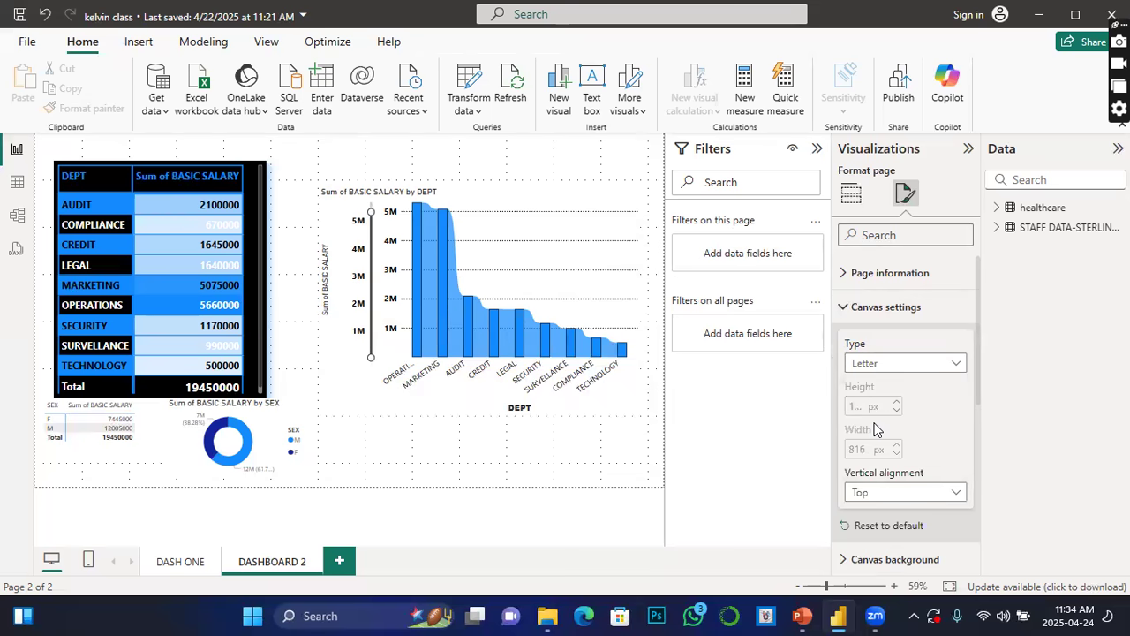
{"action": "left_click", "coordinate": [952, 364]}
{"action": "left_click", "coordinate": [857, 404]}
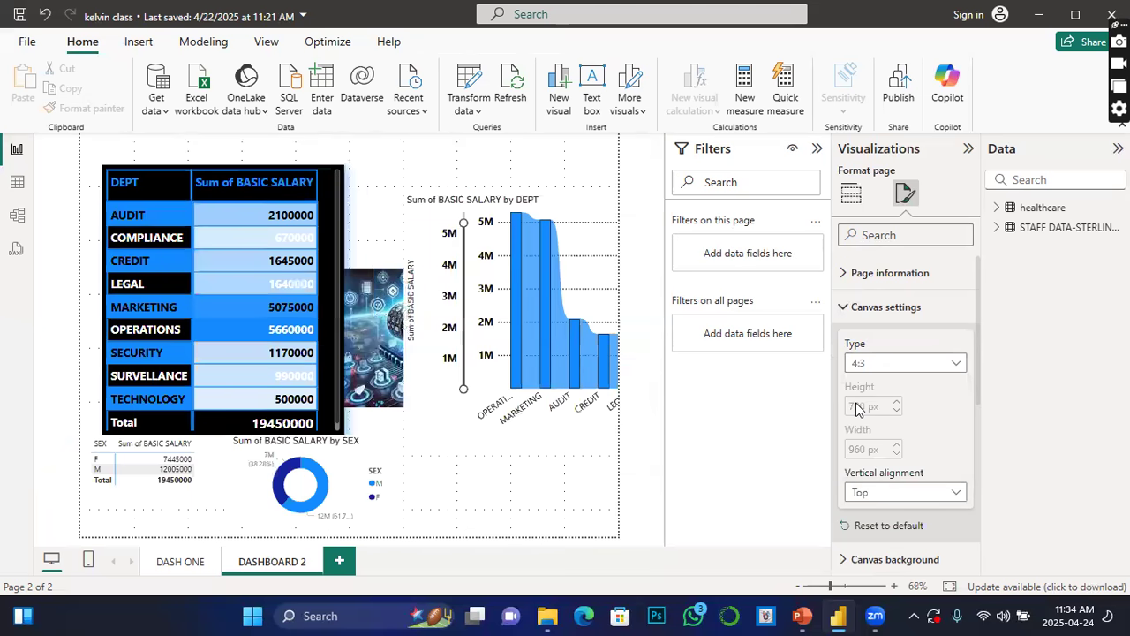
{"action": "left_click", "coordinate": [955, 368]}
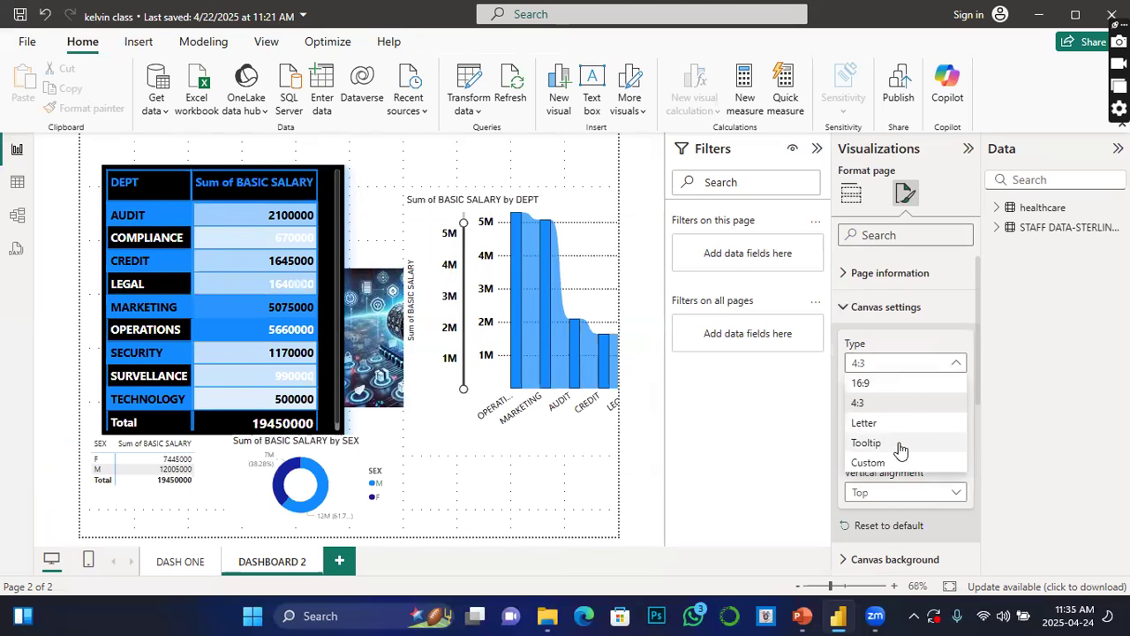
{"action": "left_click", "coordinate": [860, 384]}
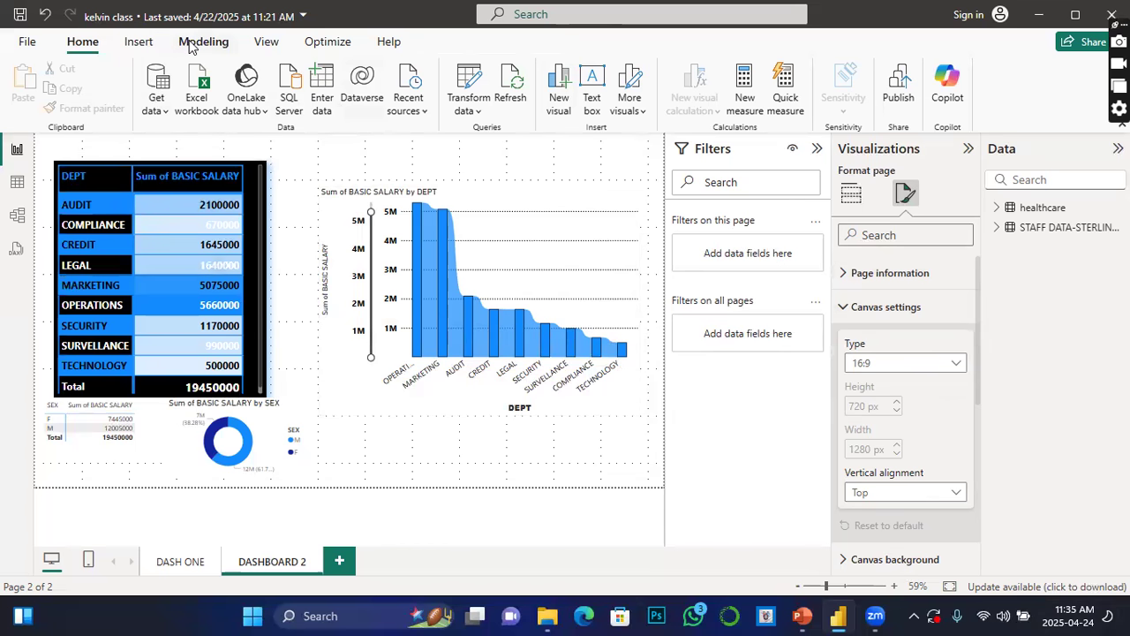
Step: Open the report themes gallery and apply a purple Power BI theme
{"action": "left_click", "coordinate": [198, 42]}
{"action": "left_click", "coordinate": [265, 43]}
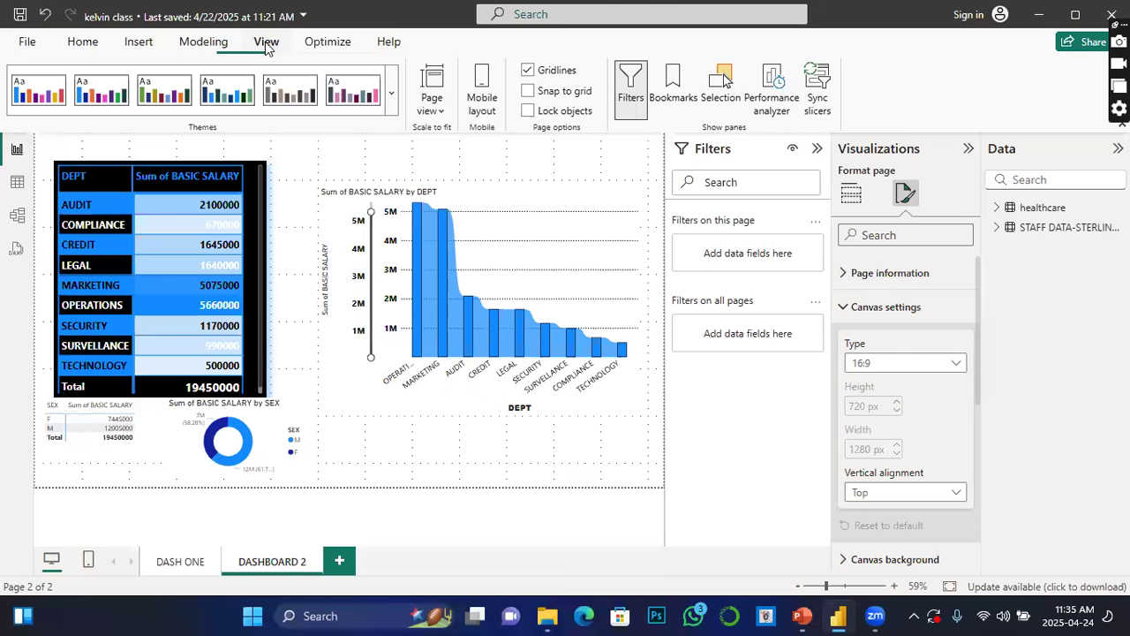
{"action": "left_click", "coordinate": [394, 97]}
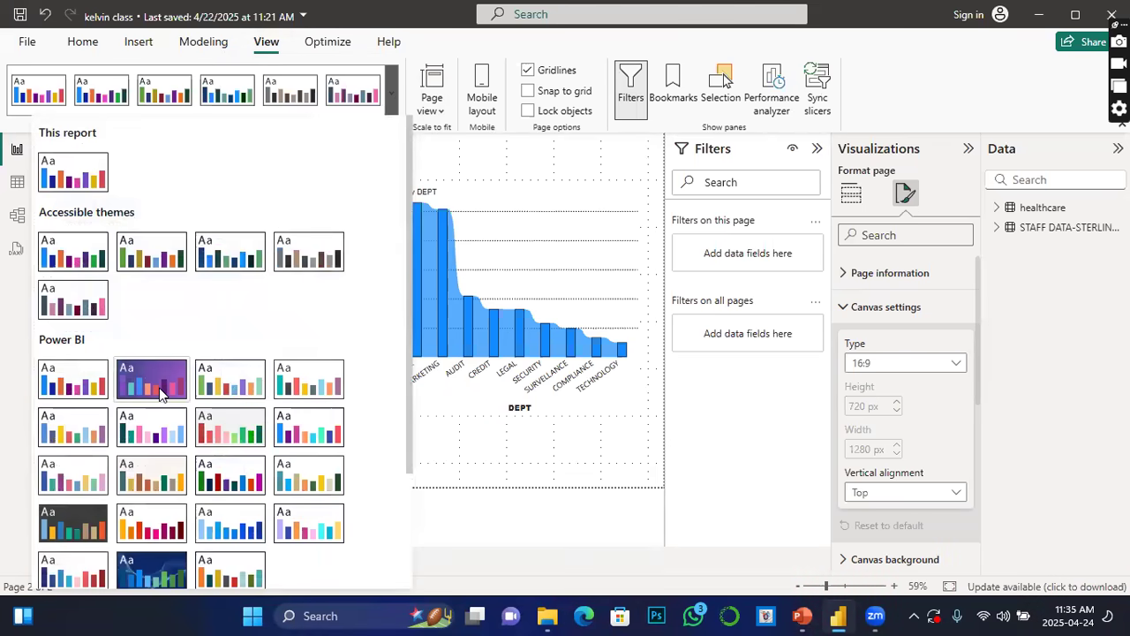
{"action": "key", "text": "Escape"}
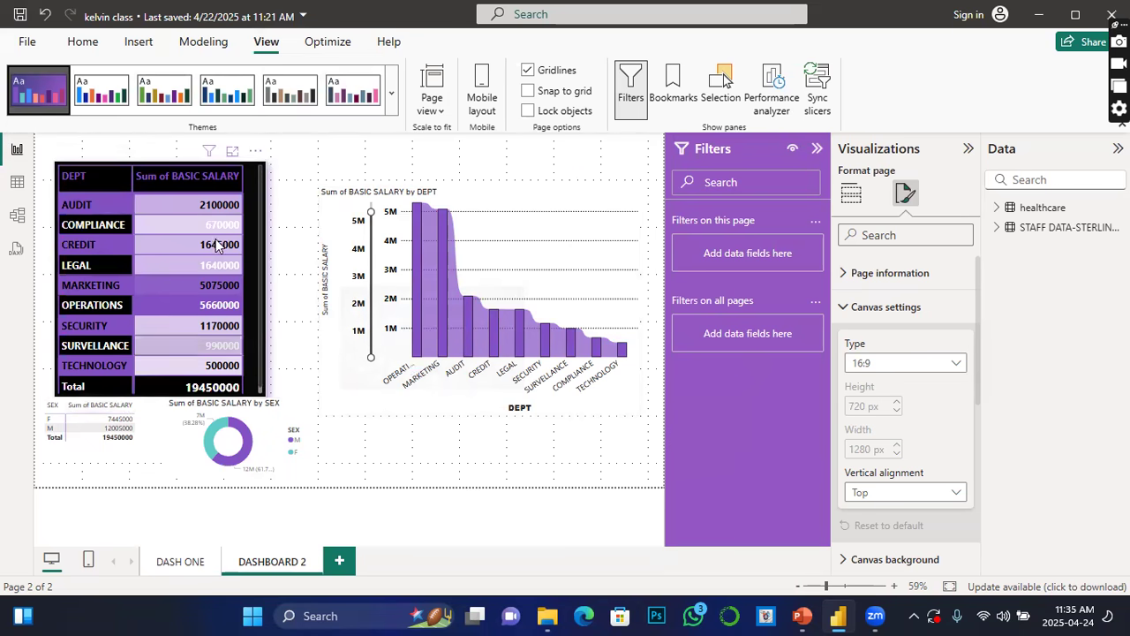
Step: Apply the High contrast theme from the themes gallery
{"action": "left_click", "coordinate": [391, 93]}
{"action": "scroll", "coordinate": [210, 455], "scroll_direction": "down", "scroll_amount": 3}
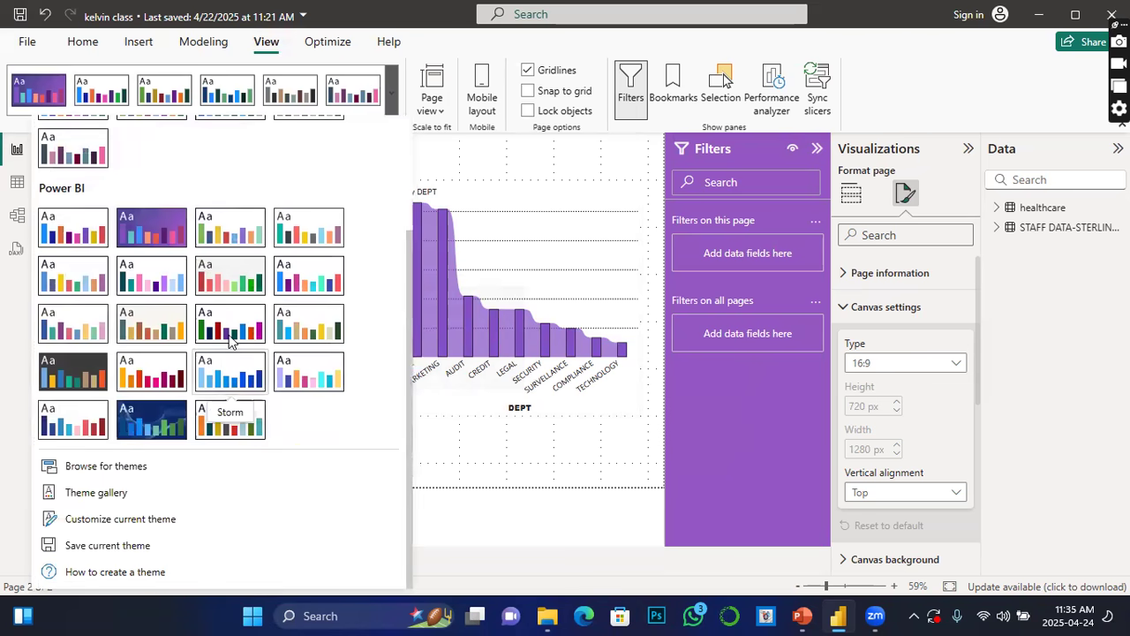
{"action": "left_click", "coordinate": [221, 411]}
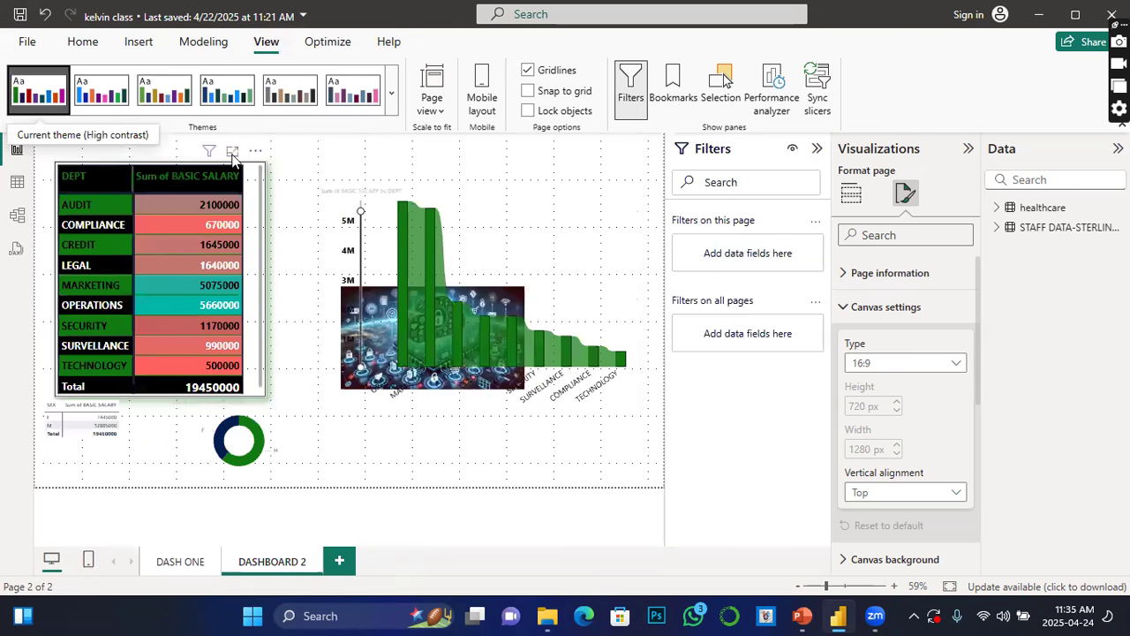
Step: Apply a dark blue Power BI theme from the themes gallery
{"action": "left_click", "coordinate": [392, 95]}
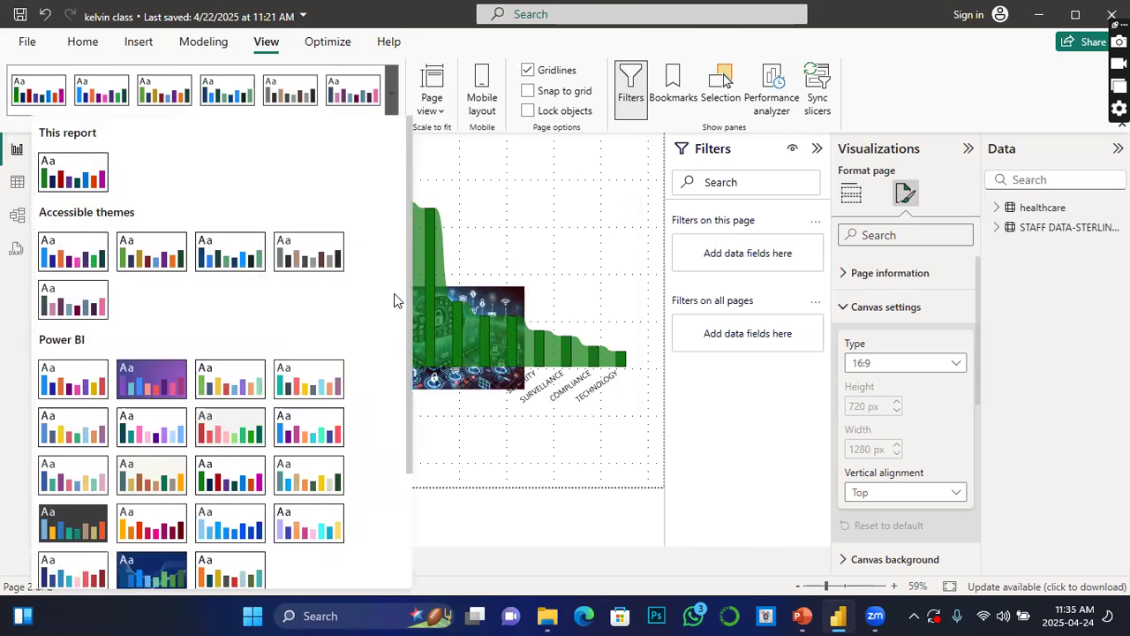
{"action": "scroll", "coordinate": [252, 471], "scroll_direction": "down", "scroll_amount": 3}
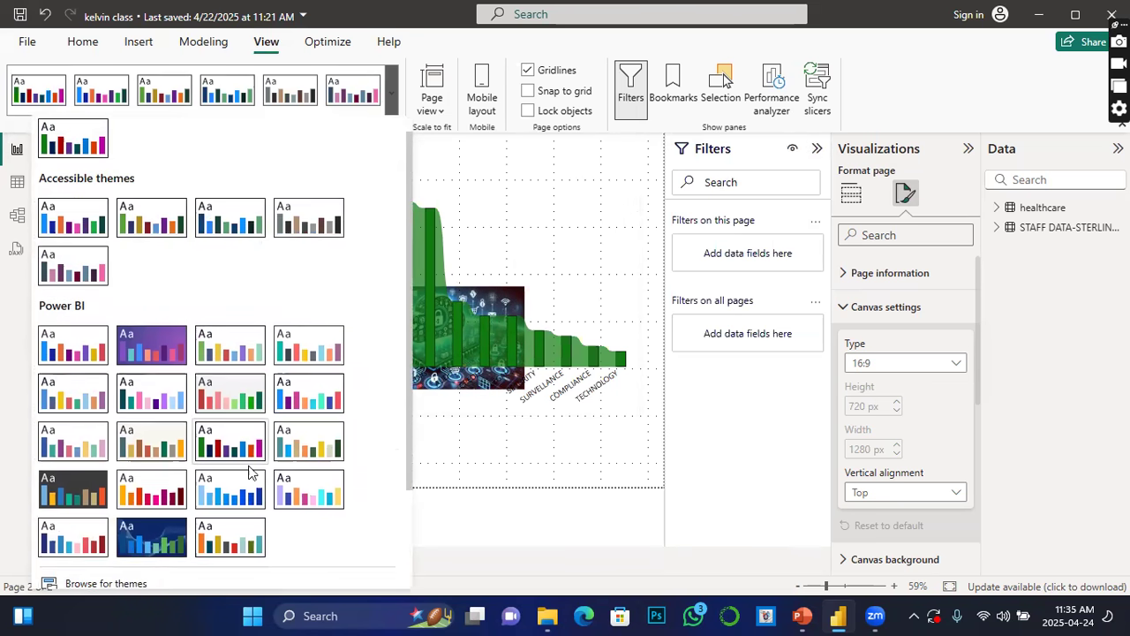
{"action": "left_click", "coordinate": [153, 429]}
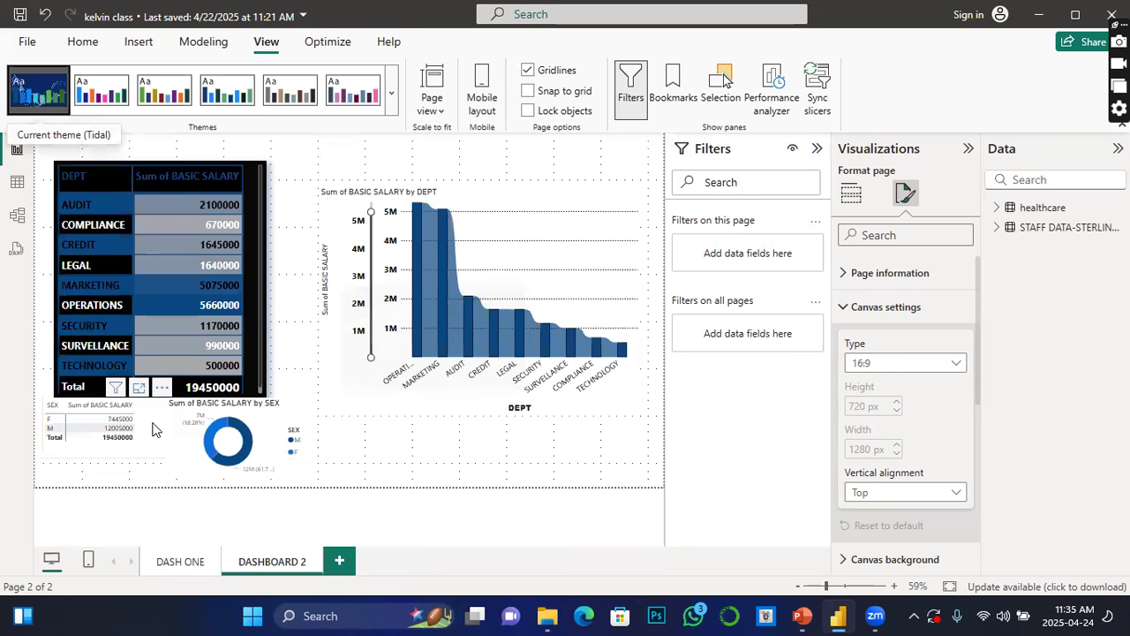
{"action": "left_click", "coordinate": [444, 450]}
Step: Try several other themes, including Accessible Neutral, and undo the last theme change
{"action": "left_click", "coordinate": [101, 92]}
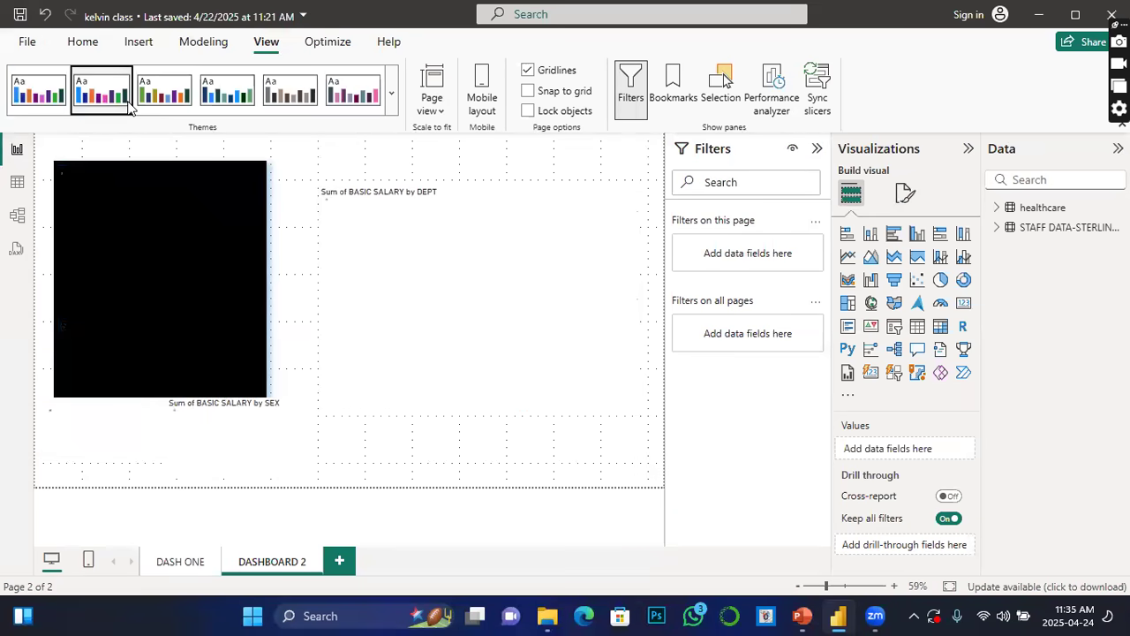
{"action": "left_click", "coordinate": [202, 104]}
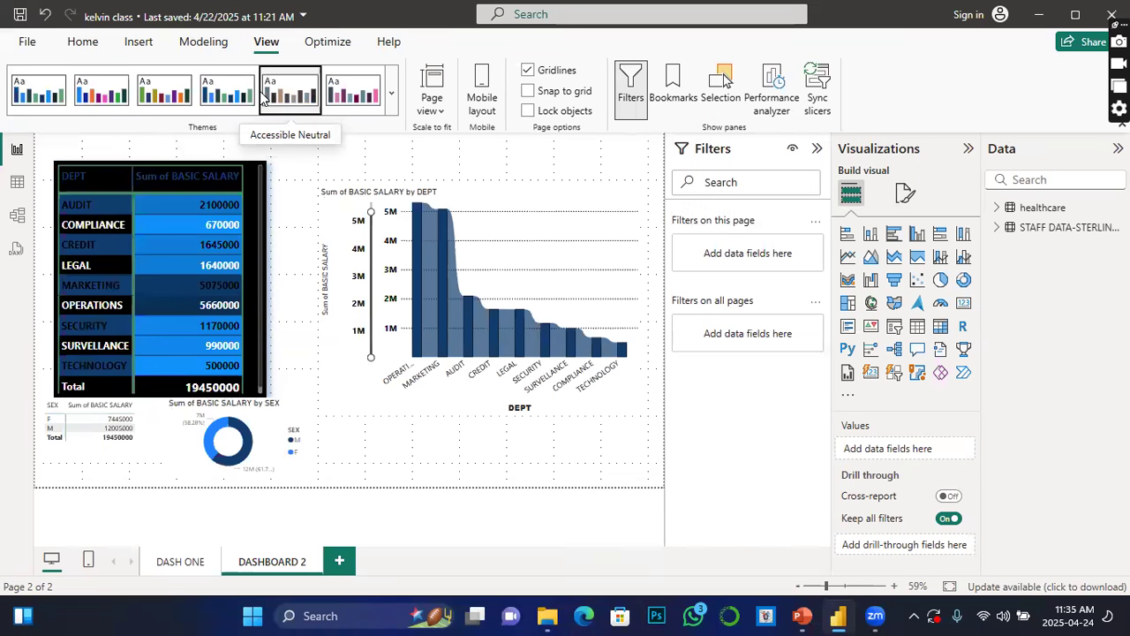
{"action": "left_click", "coordinate": [287, 97]}
{"action": "left_click", "coordinate": [164, 92]}
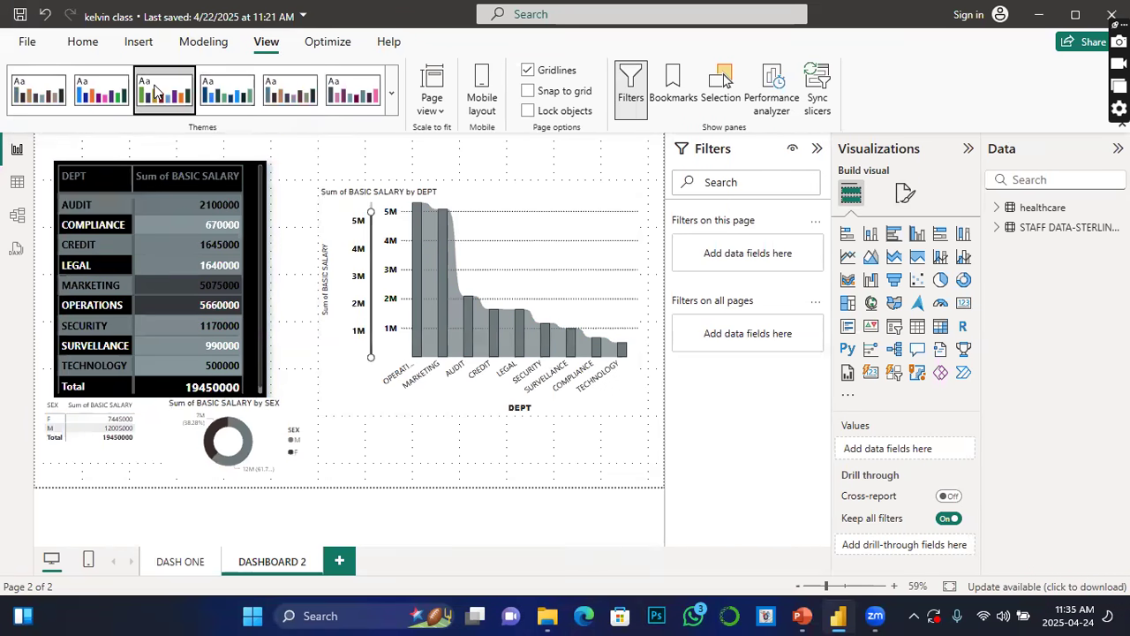
{"action": "key", "text": "ctrl+z"}
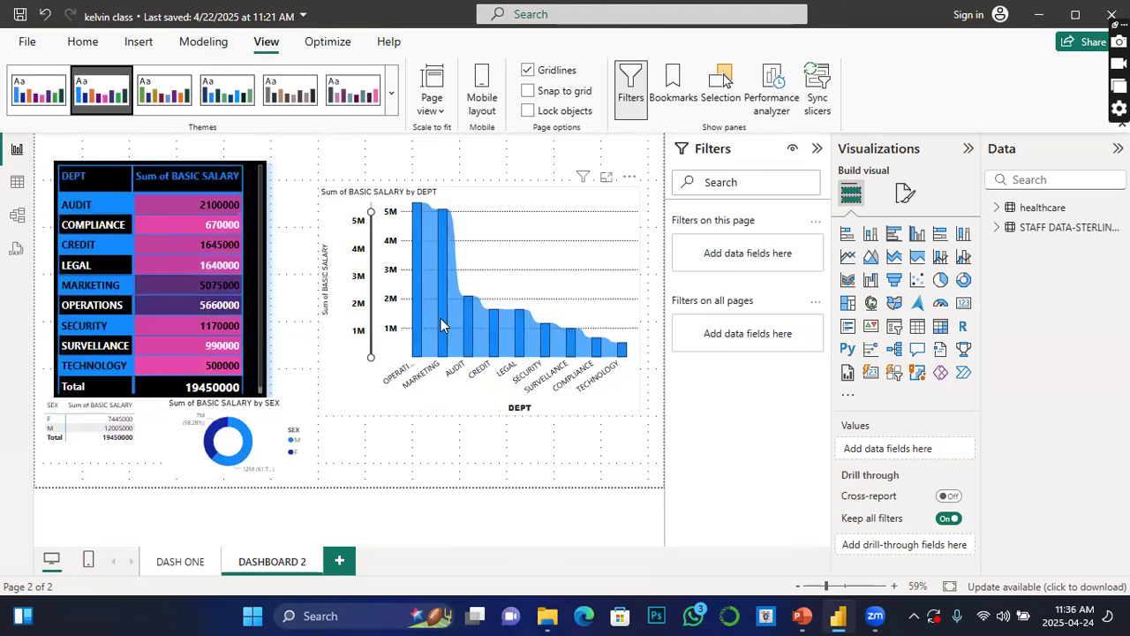
Step: Select the small SEX salary matrix and nudge it slightly lower on the canvas
{"action": "left_click", "coordinate": [496, 175]}
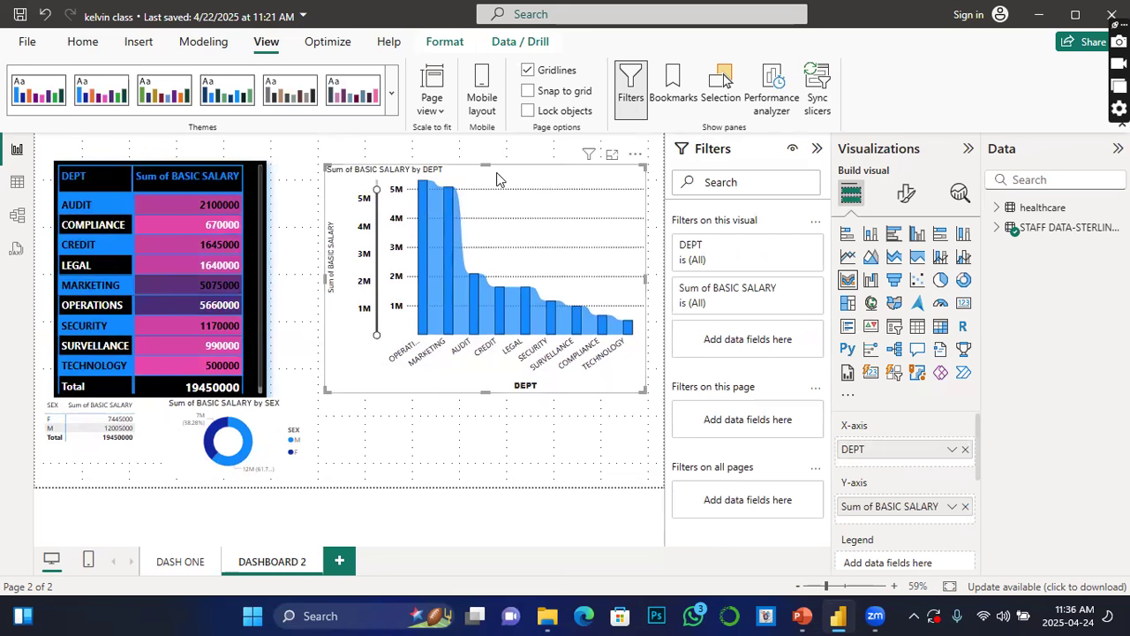
{"action": "left_click", "coordinate": [138, 440]}
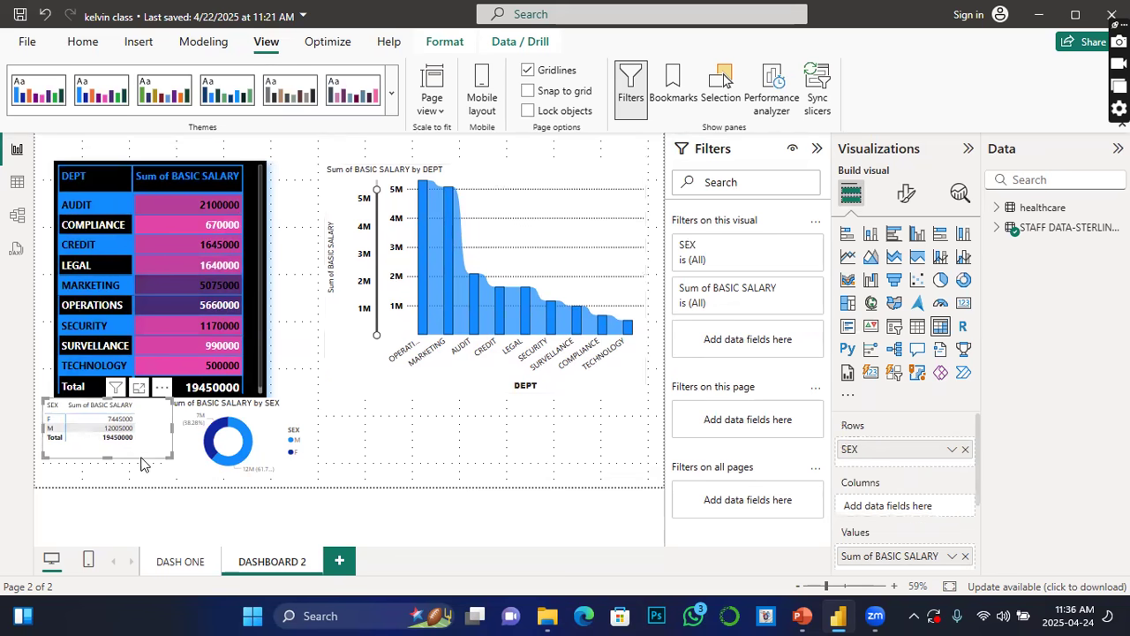
{"action": "left_click_drag", "start_coordinate": [142, 460], "coordinate": [146, 469]}
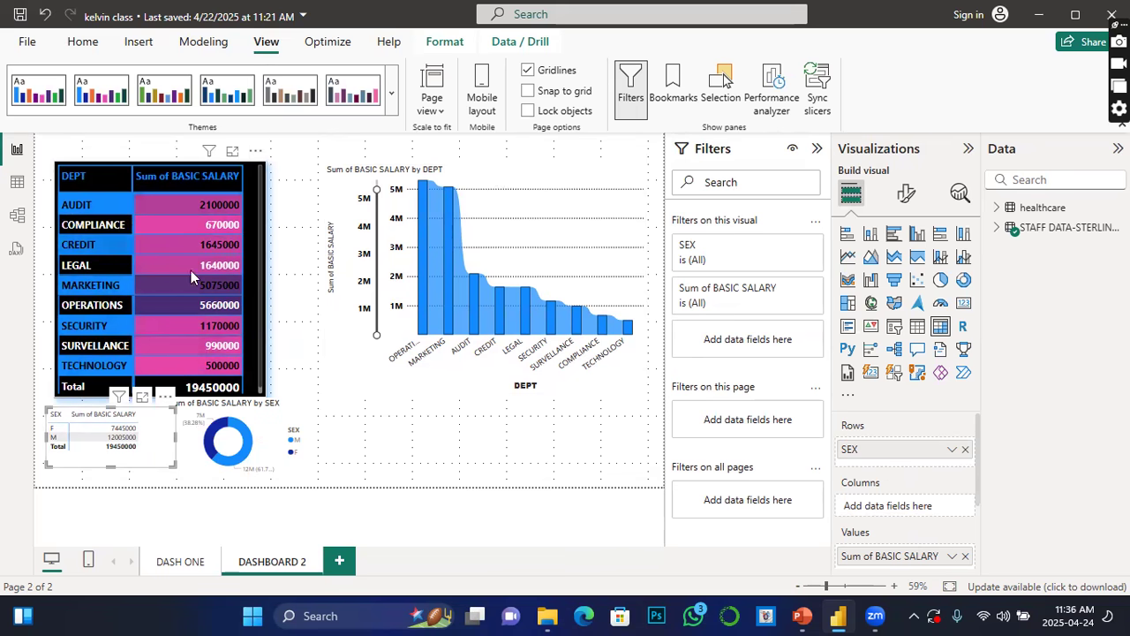
Step: Try to copy the department table's formatting onto the SEX salary matrix with Format Painter
{"action": "left_click", "coordinate": [261, 293]}
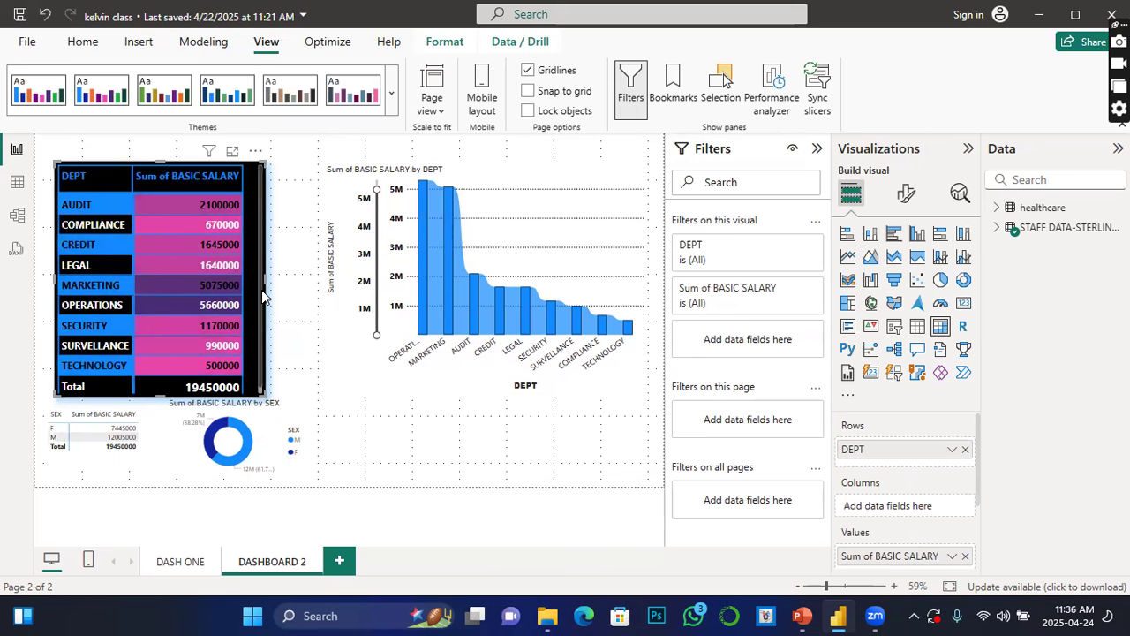
{"action": "left_click", "coordinate": [83, 42]}
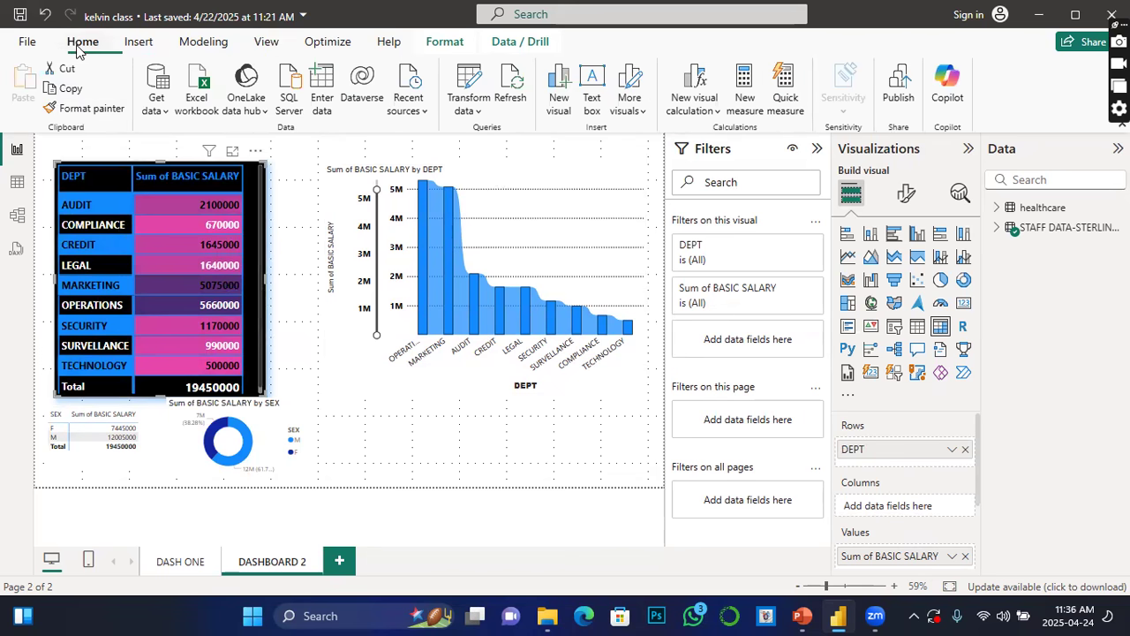
{"action": "left_click", "coordinate": [92, 108]}
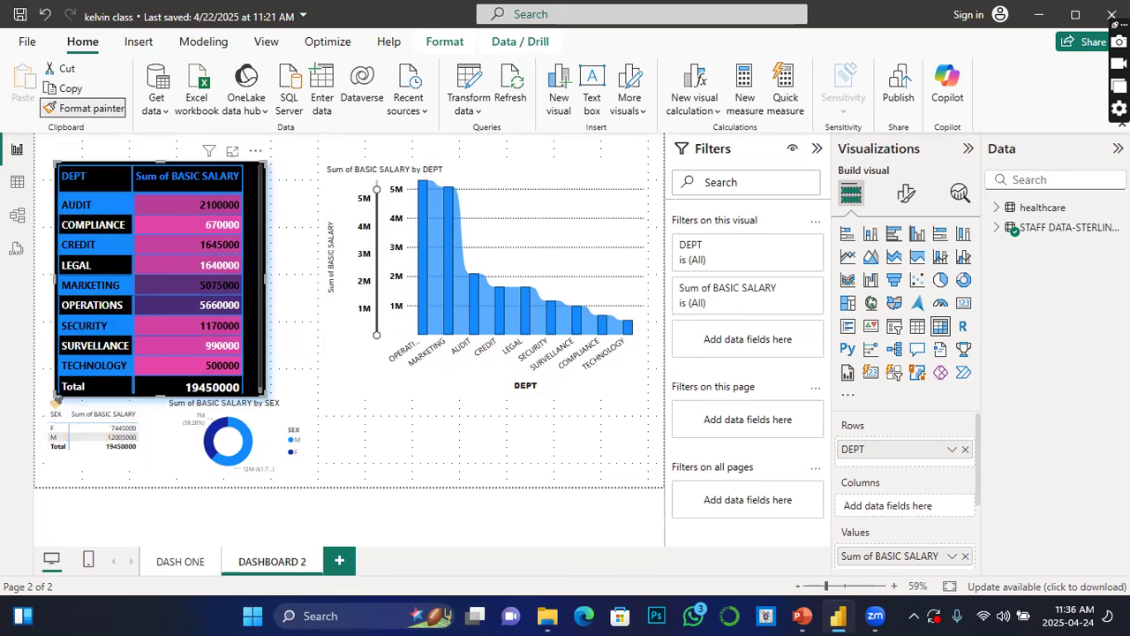
{"action": "left_click", "coordinate": [55, 415]}
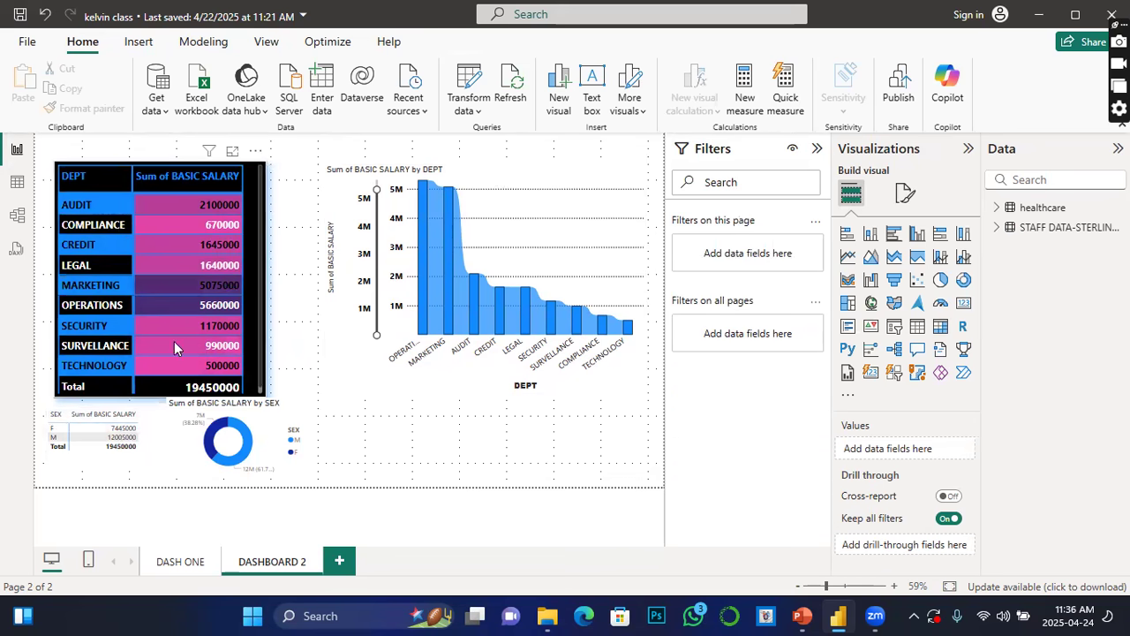
Step: Copy the department table's formatting onto the SEX salary matrix with Format Painter
{"action": "left_click", "coordinate": [194, 354]}
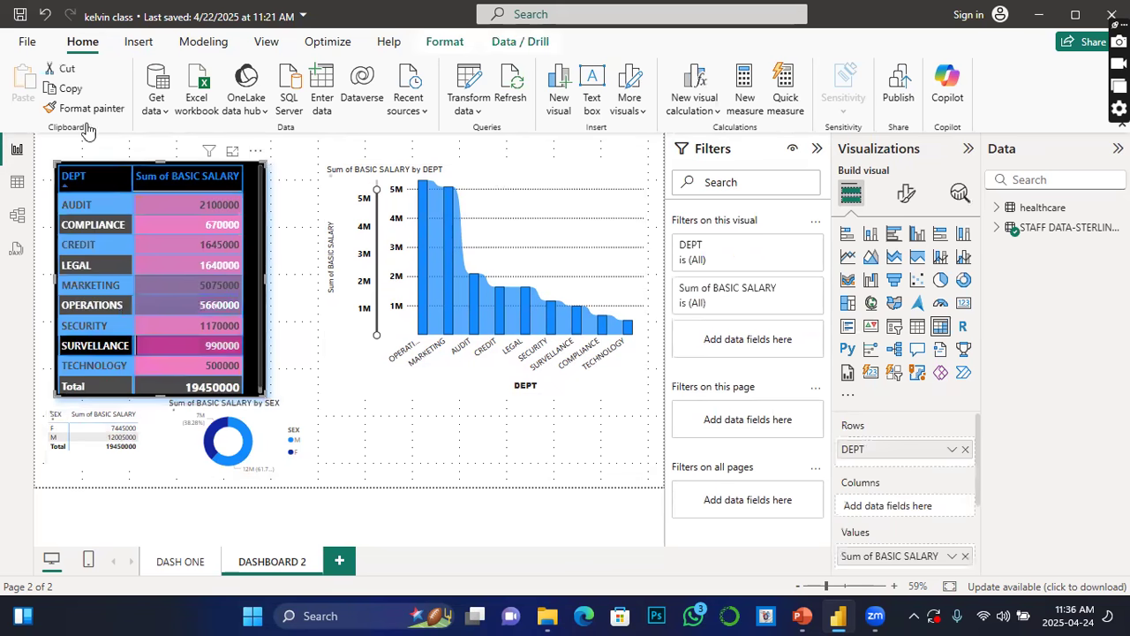
{"action": "left_click", "coordinate": [77, 108]}
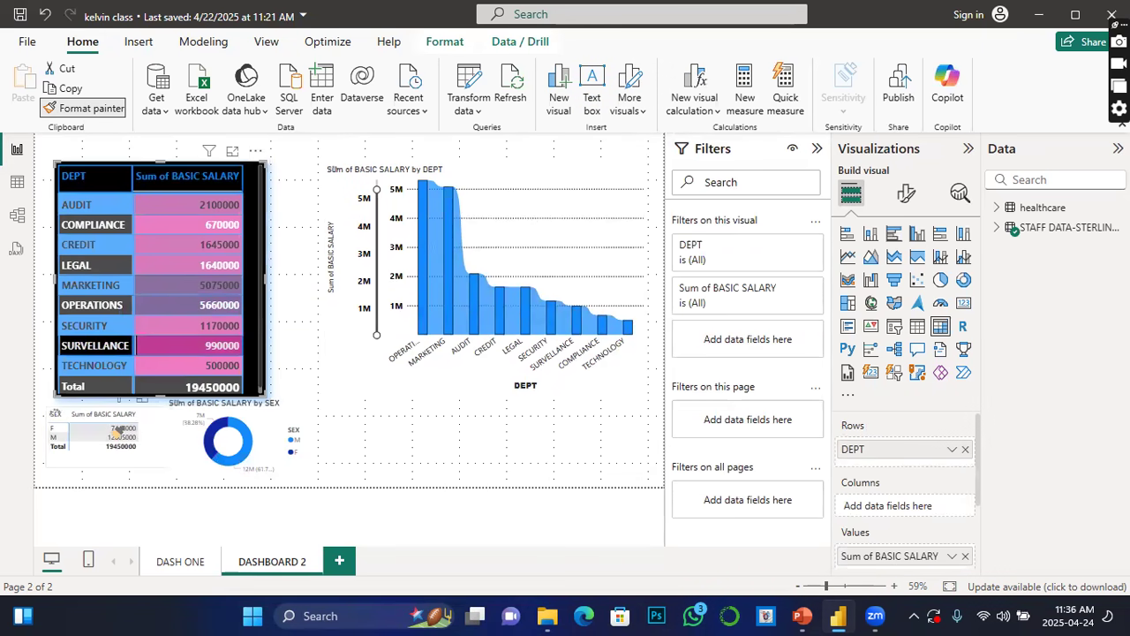
{"action": "left_click", "coordinate": [117, 431]}
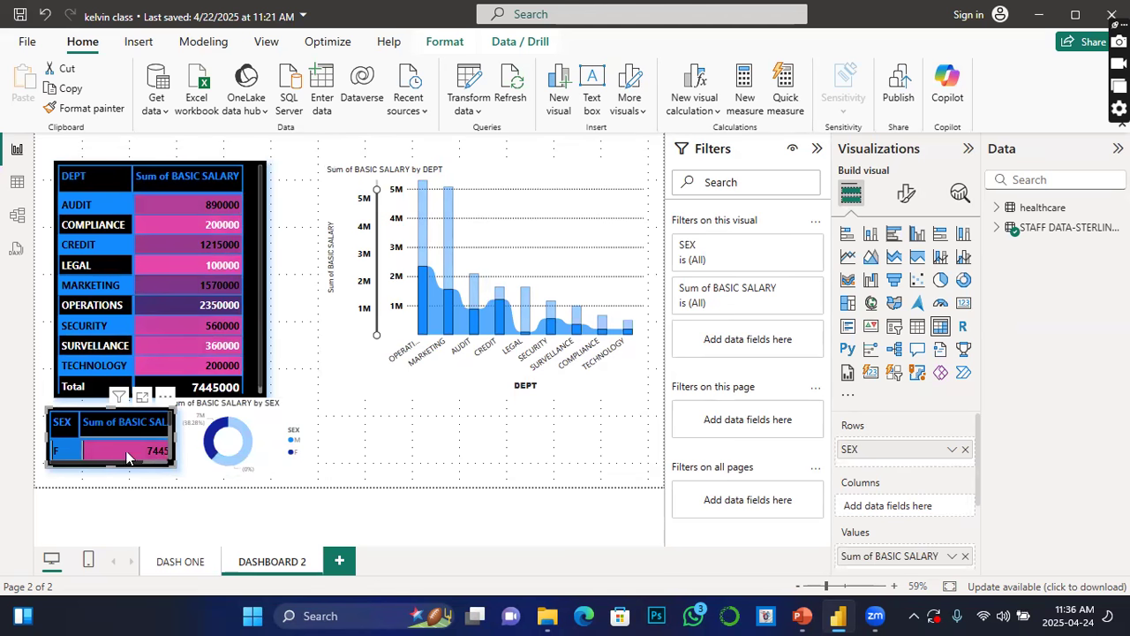
Step: Resize the SEX salary matrix larger to show both rows, then narrow its width slightly
{"action": "left_click_drag", "start_coordinate": [174, 466], "coordinate": [235, 485]}
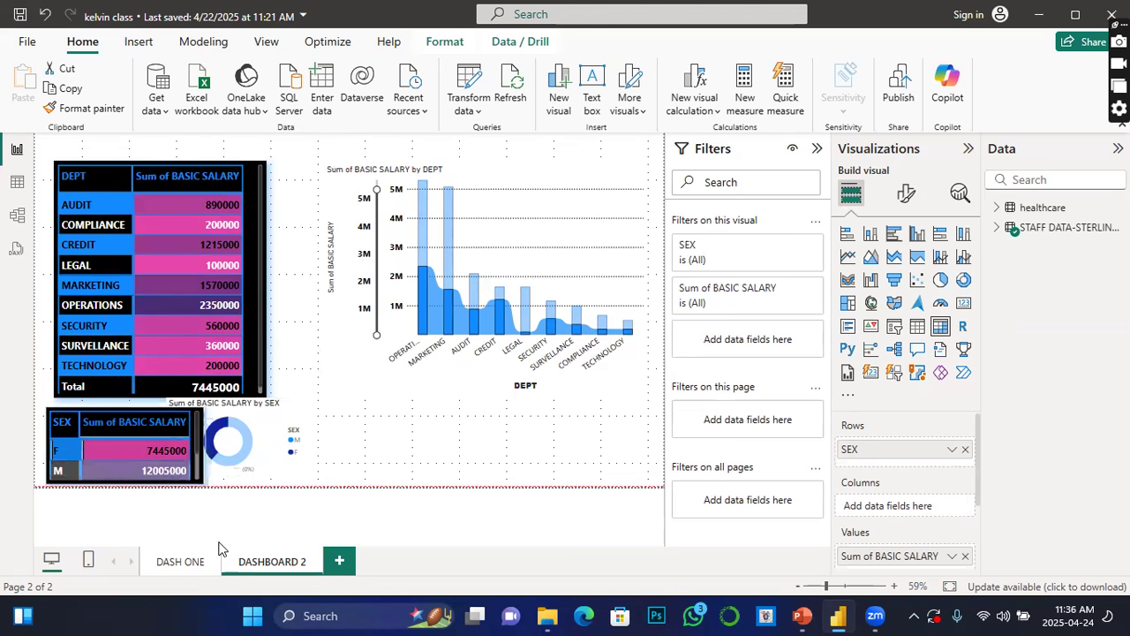
{"action": "left_click", "coordinate": [115, 420]}
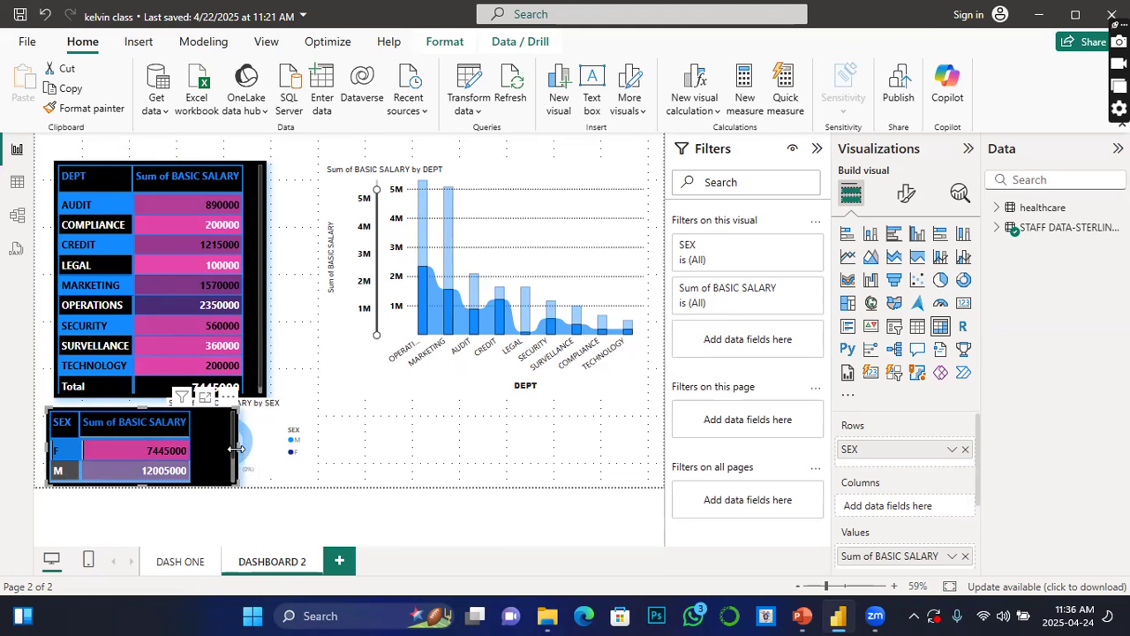
{"action": "left_click_drag", "start_coordinate": [233, 455], "coordinate": [211, 454]}
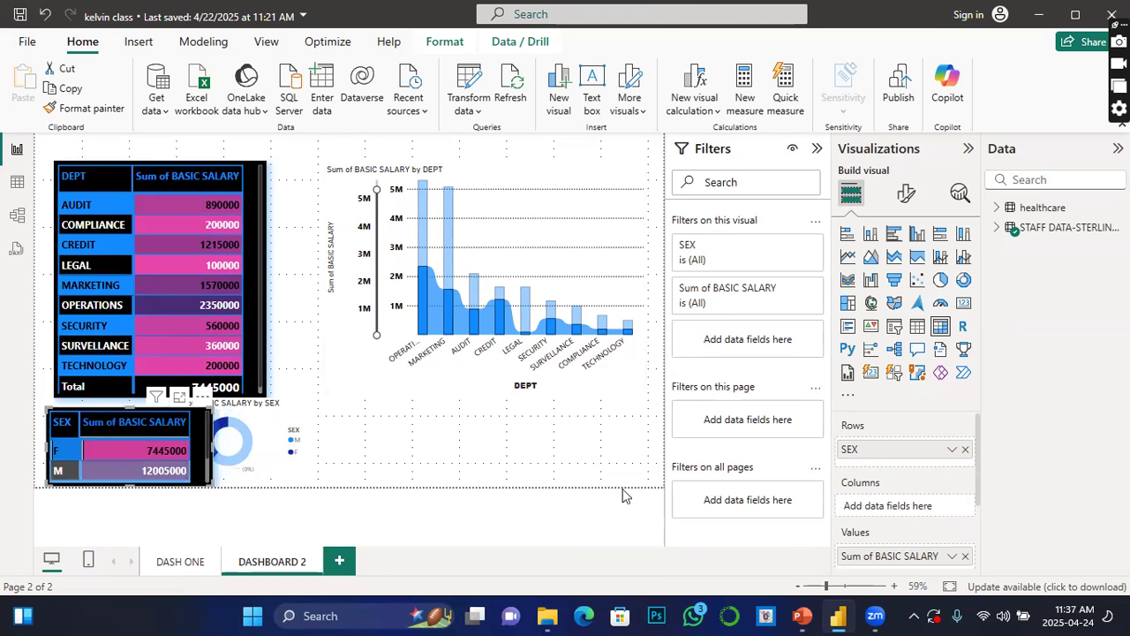